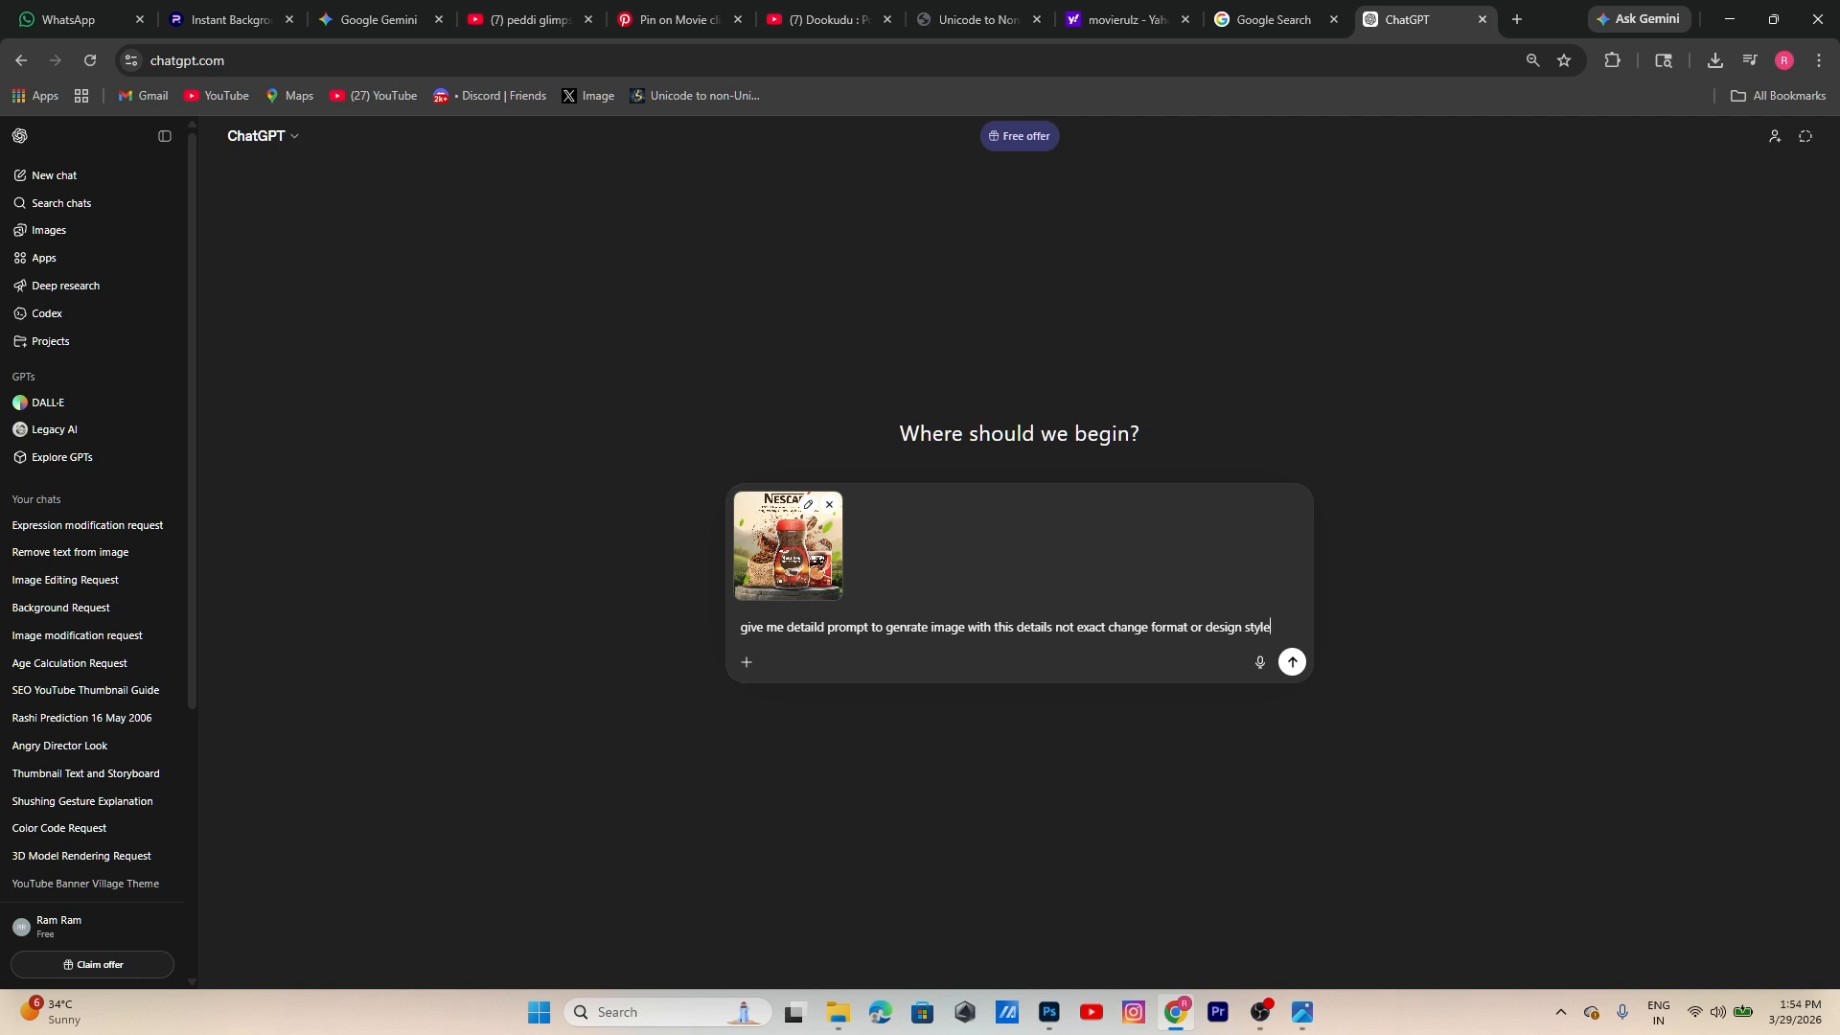
- Submit the request for a detailed prompt with a changed format or design style, and copy the full image-generation prompt from the reply
{"action": "key", "text": "Return"}
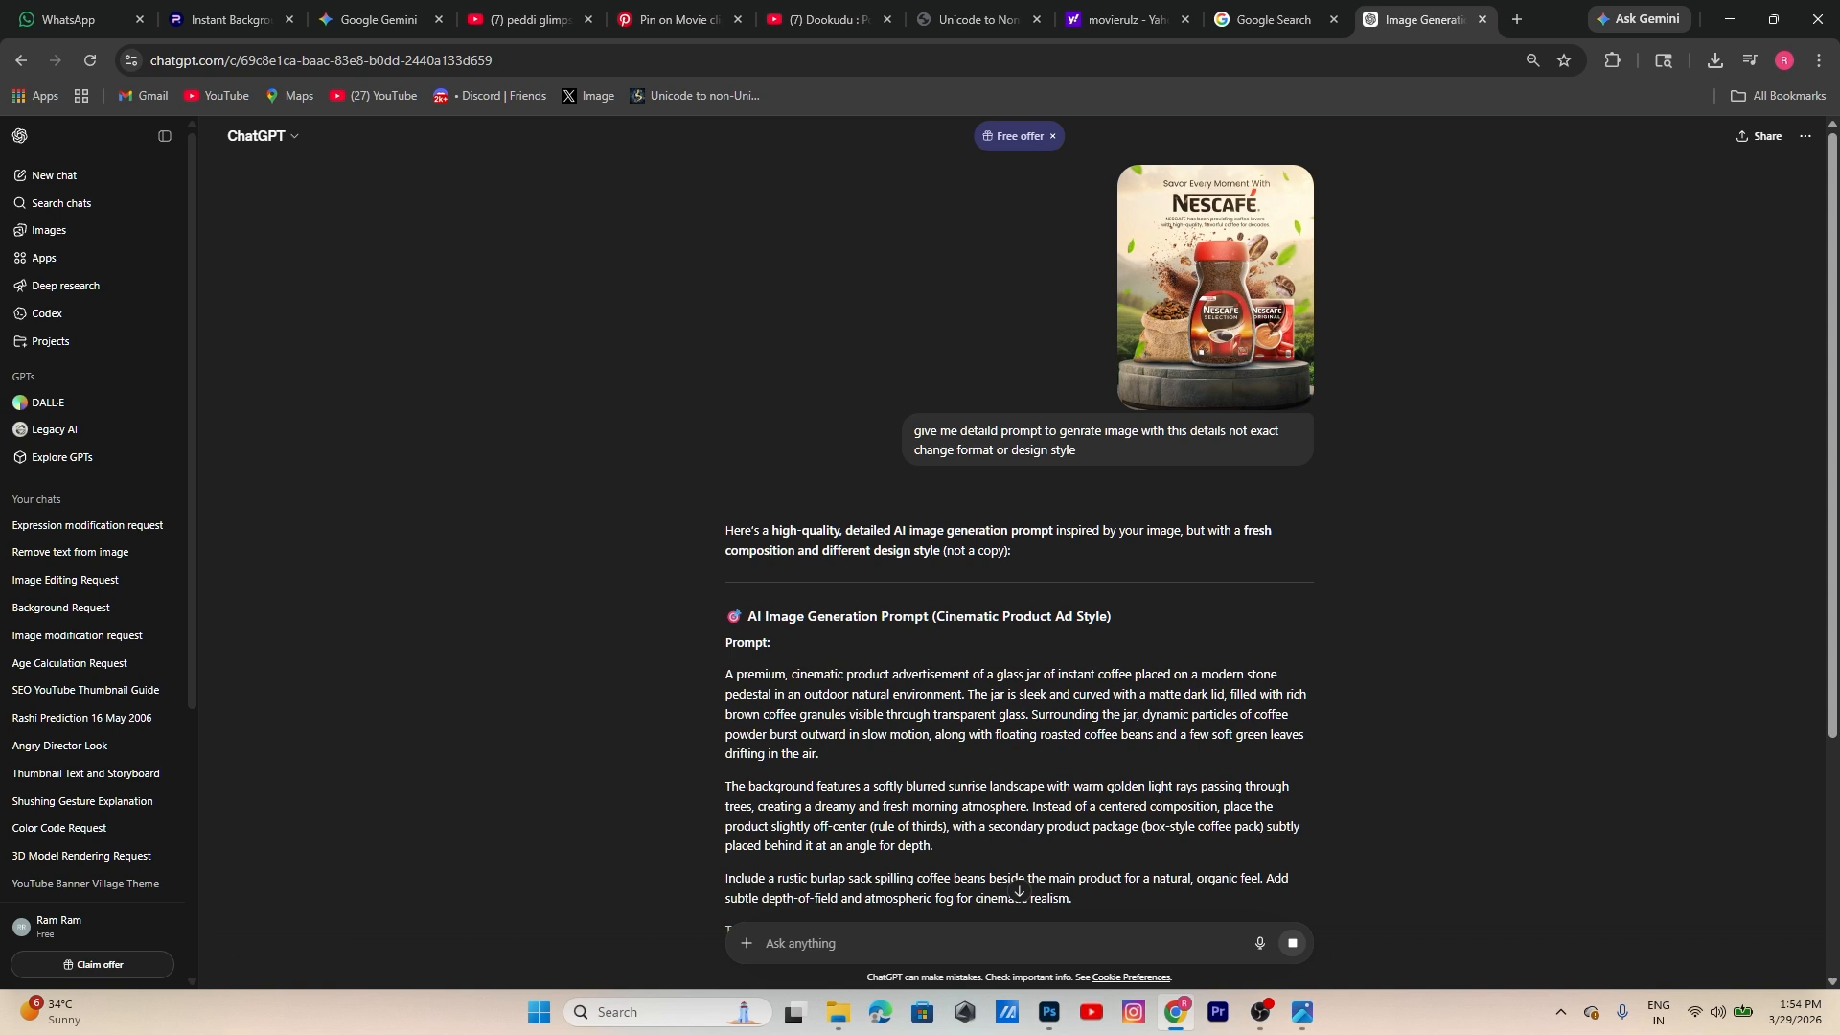
{"action": "scroll", "coordinate": [1019, 517], "scroll_direction": "down", "scroll_amount": 4}
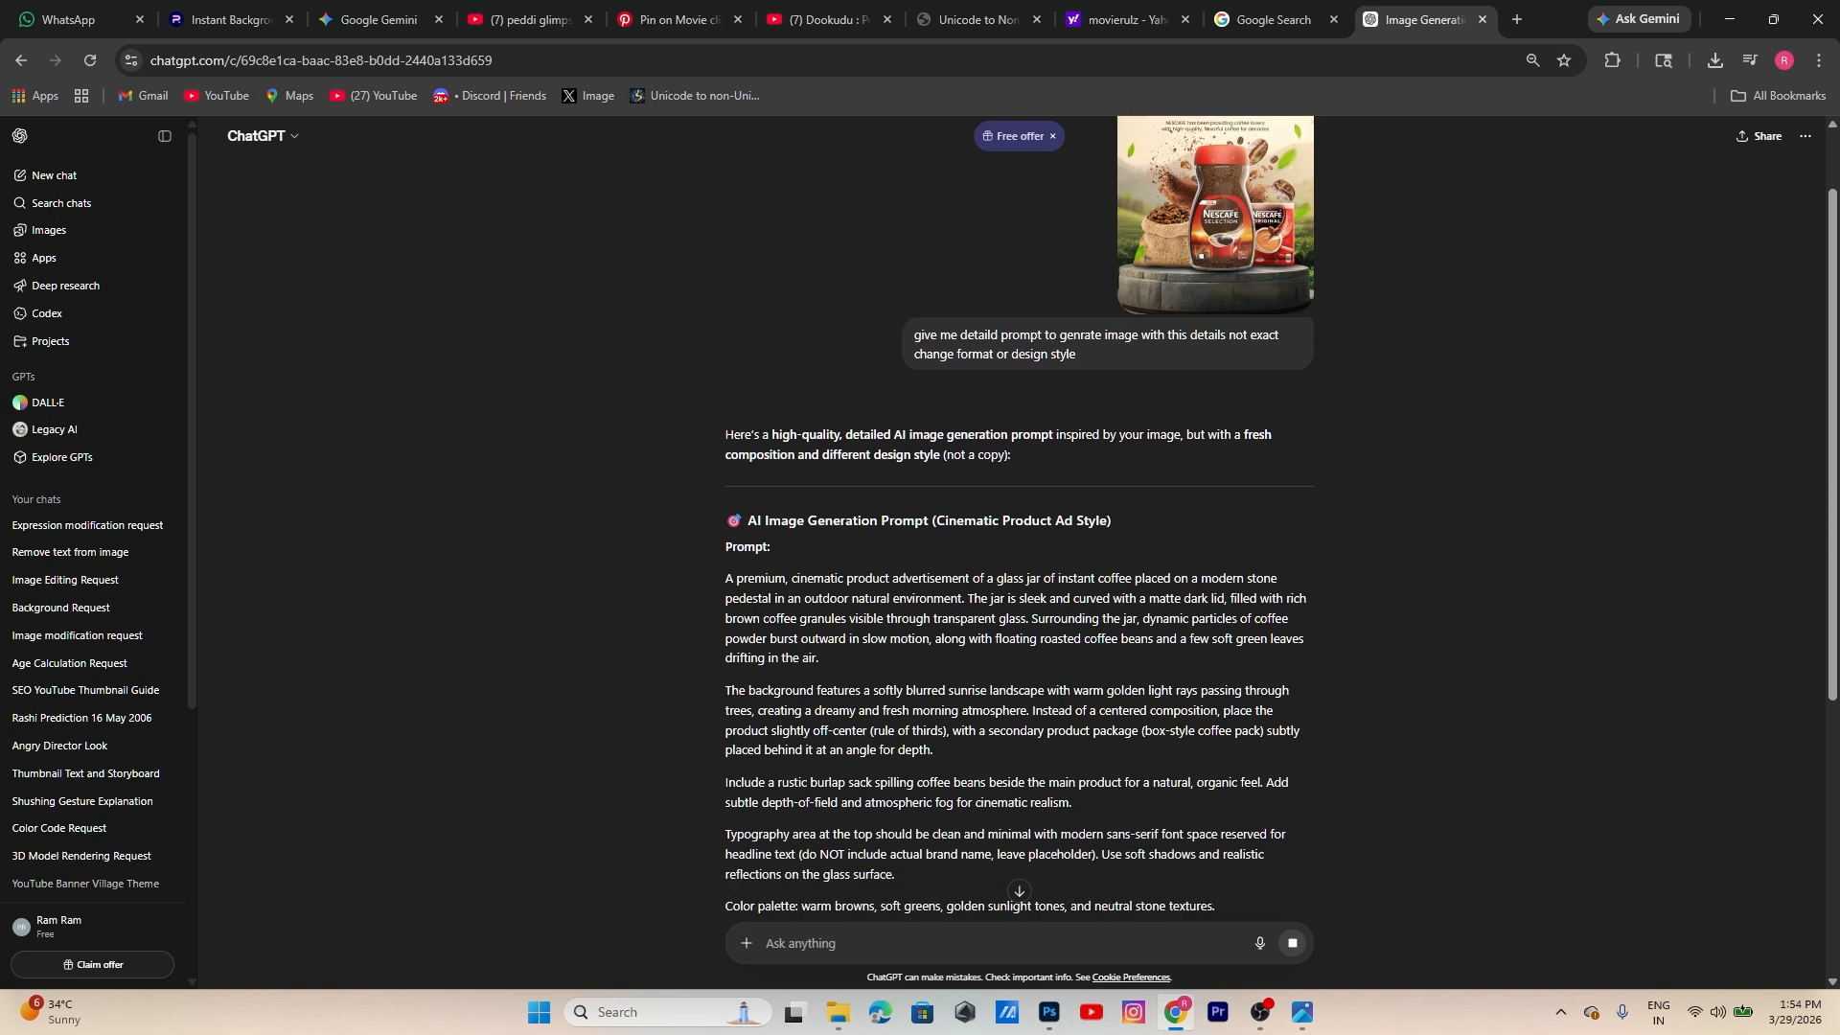
{"action": "left_click_drag", "start_coordinate": [1242, 724], "coordinate": [726, 257]}
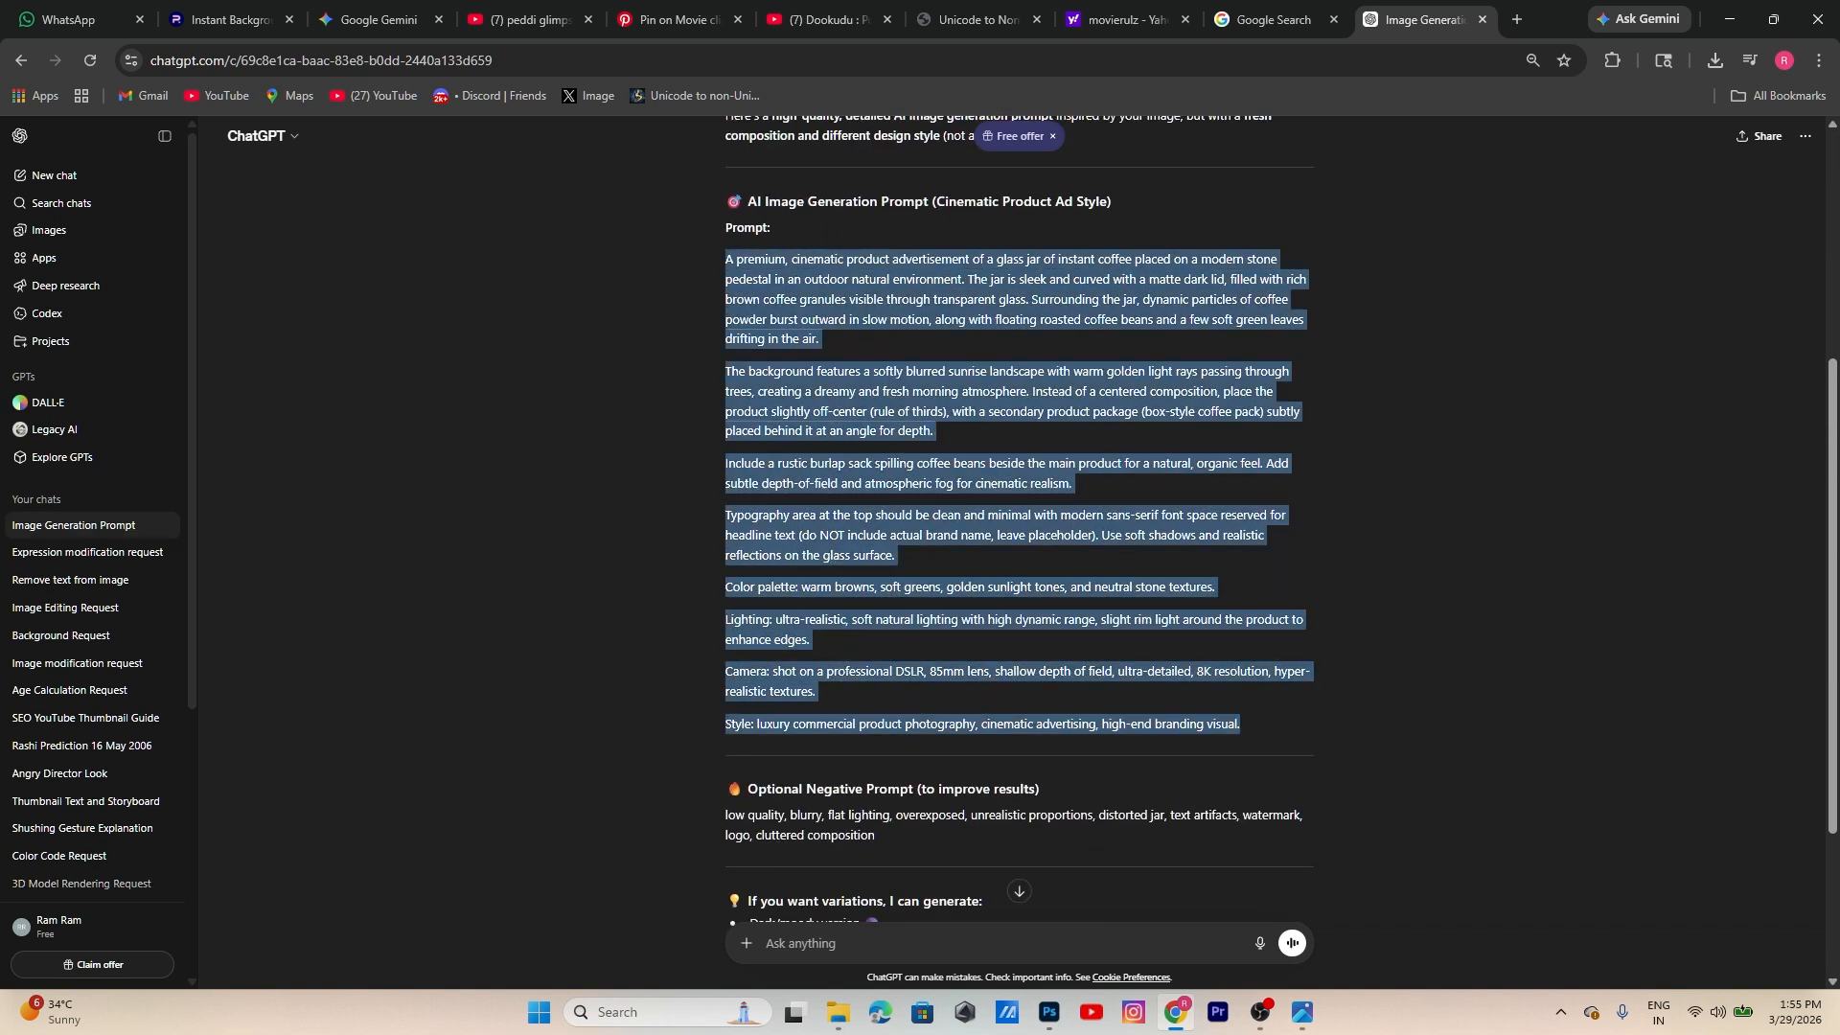
- Switch to Google Gemini, generate an image from the copied prompt using Create image with the Pro model, and view the result enlarged
{"action": "left_click", "coordinate": [378, 19]}
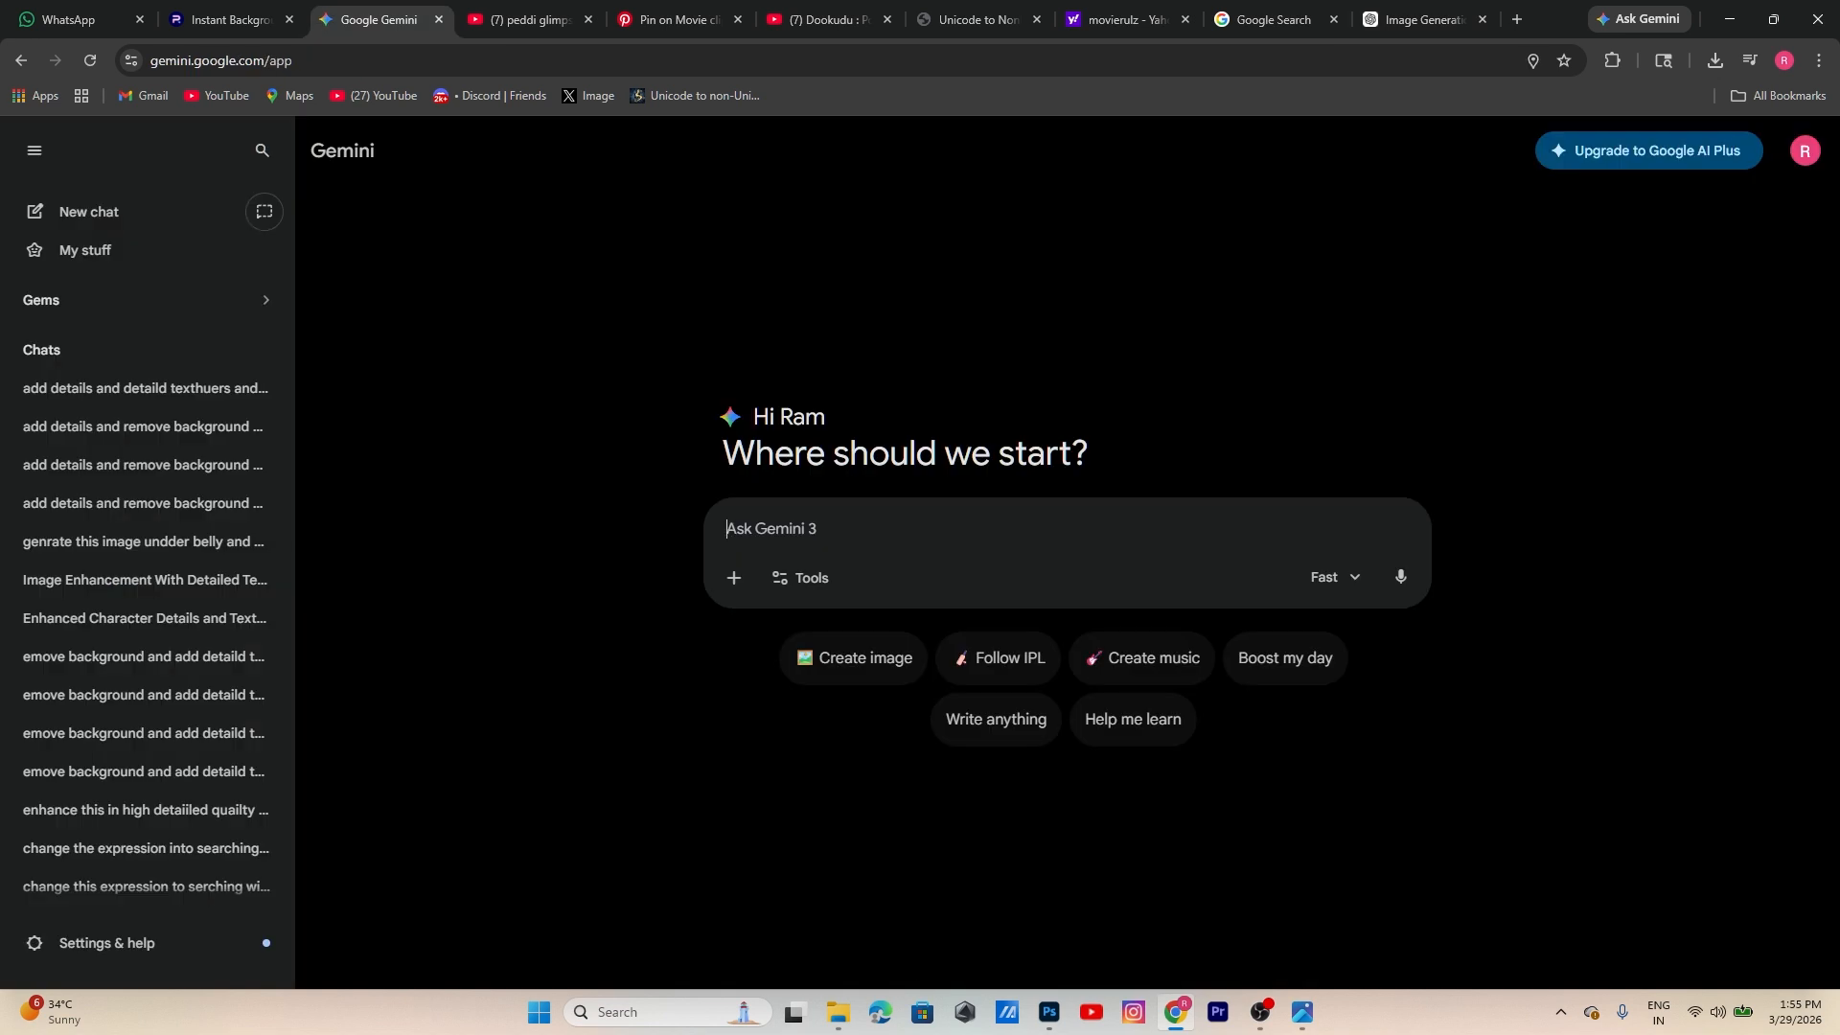
{"action": "key", "text": "ctrl+v"}
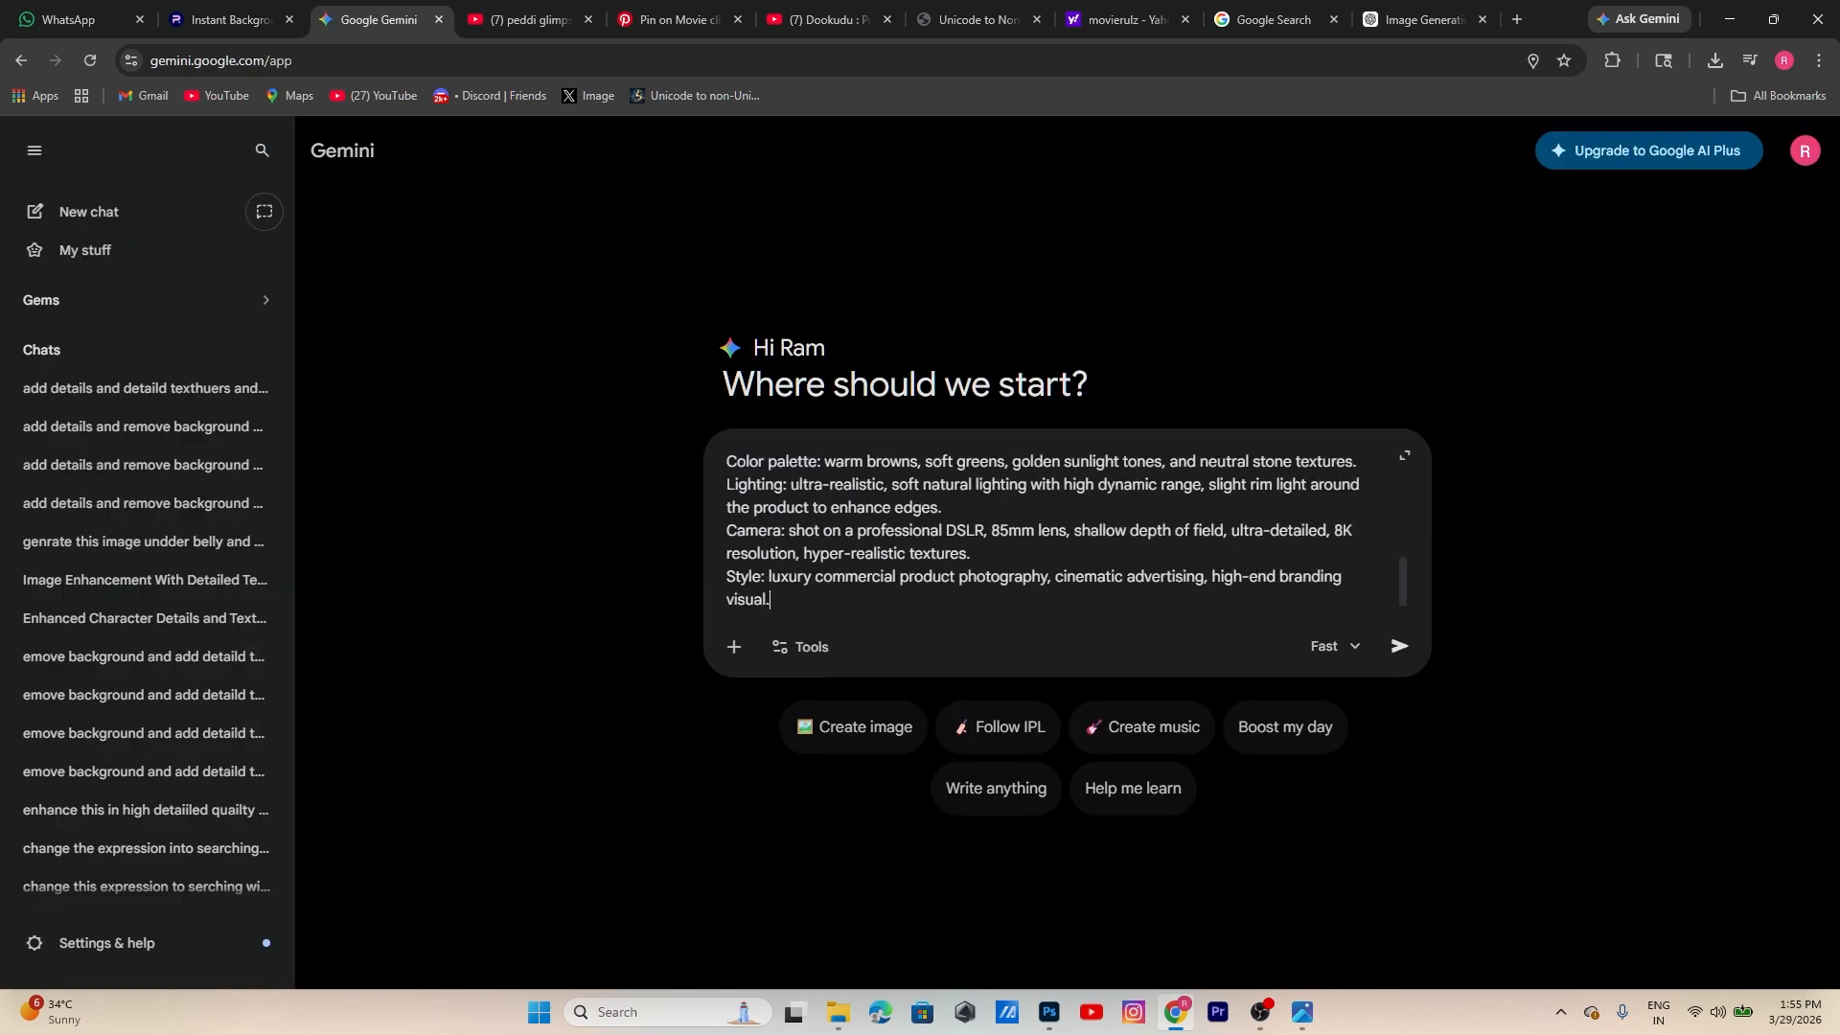
{"action": "left_click", "coordinate": [853, 727]}
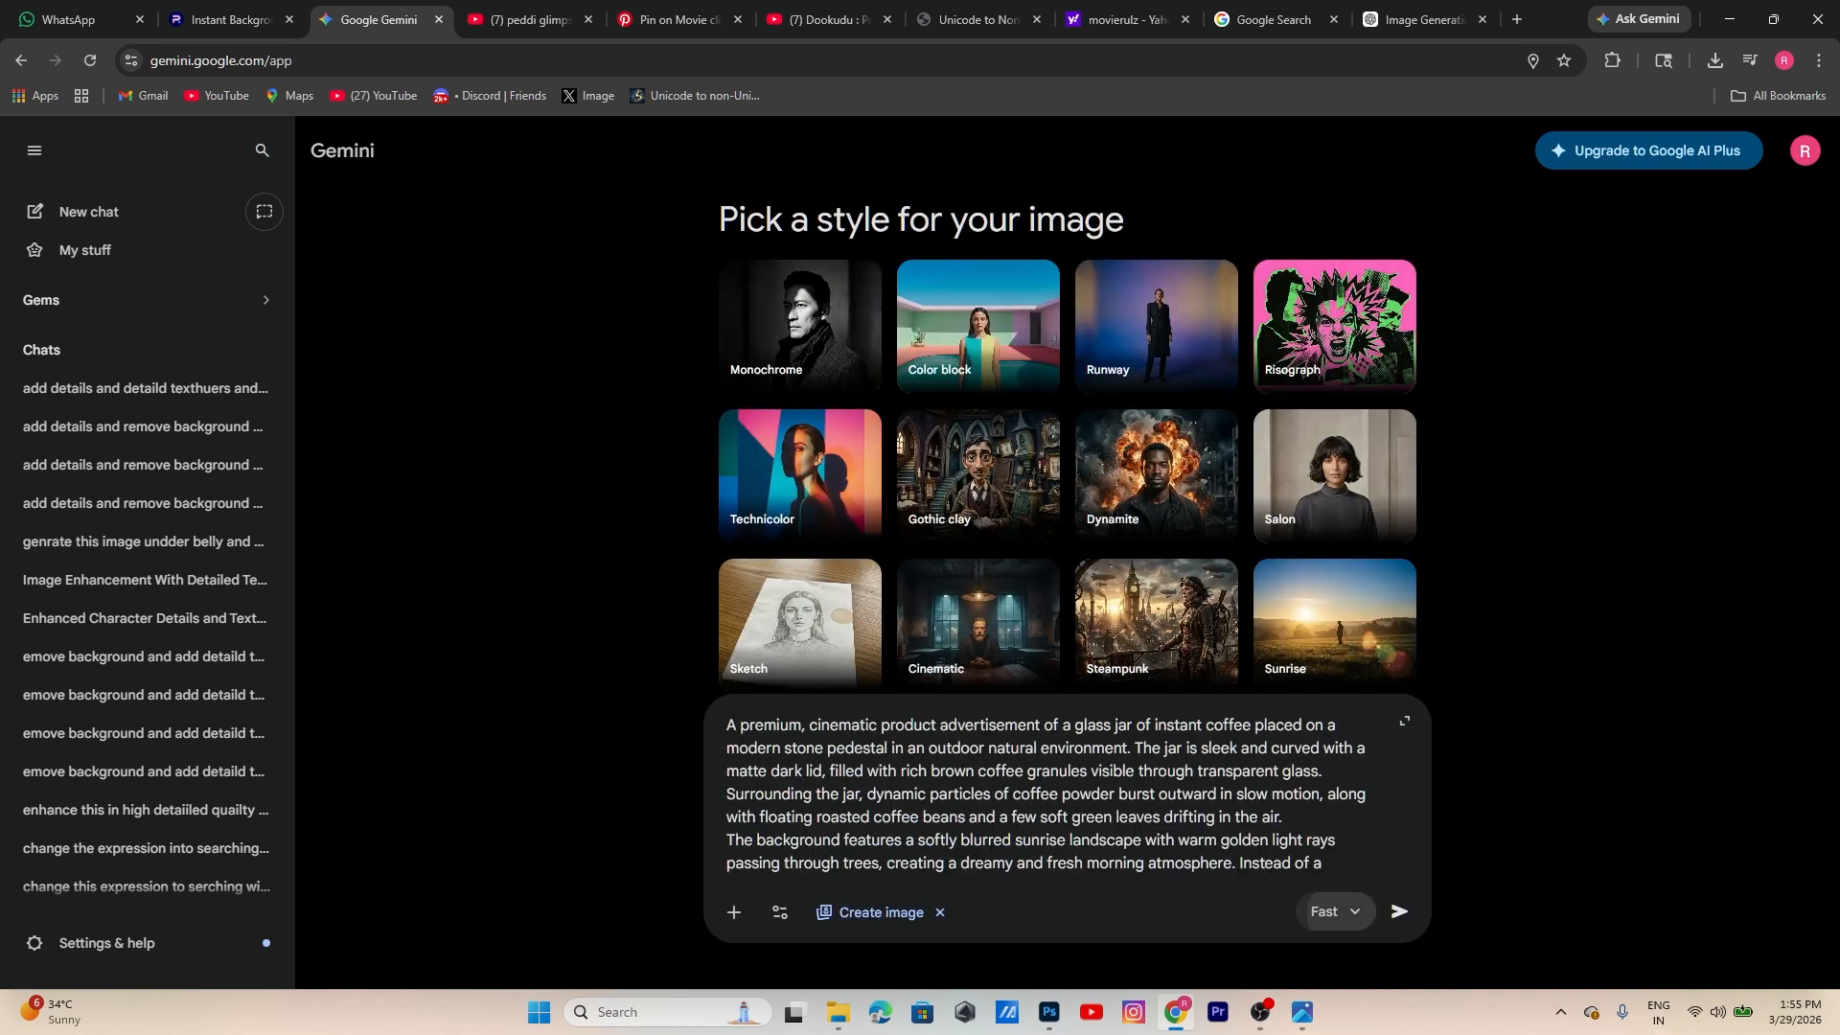
{"action": "left_click", "coordinate": [1334, 912]}
{"action": "left_click", "coordinate": [1342, 813]}
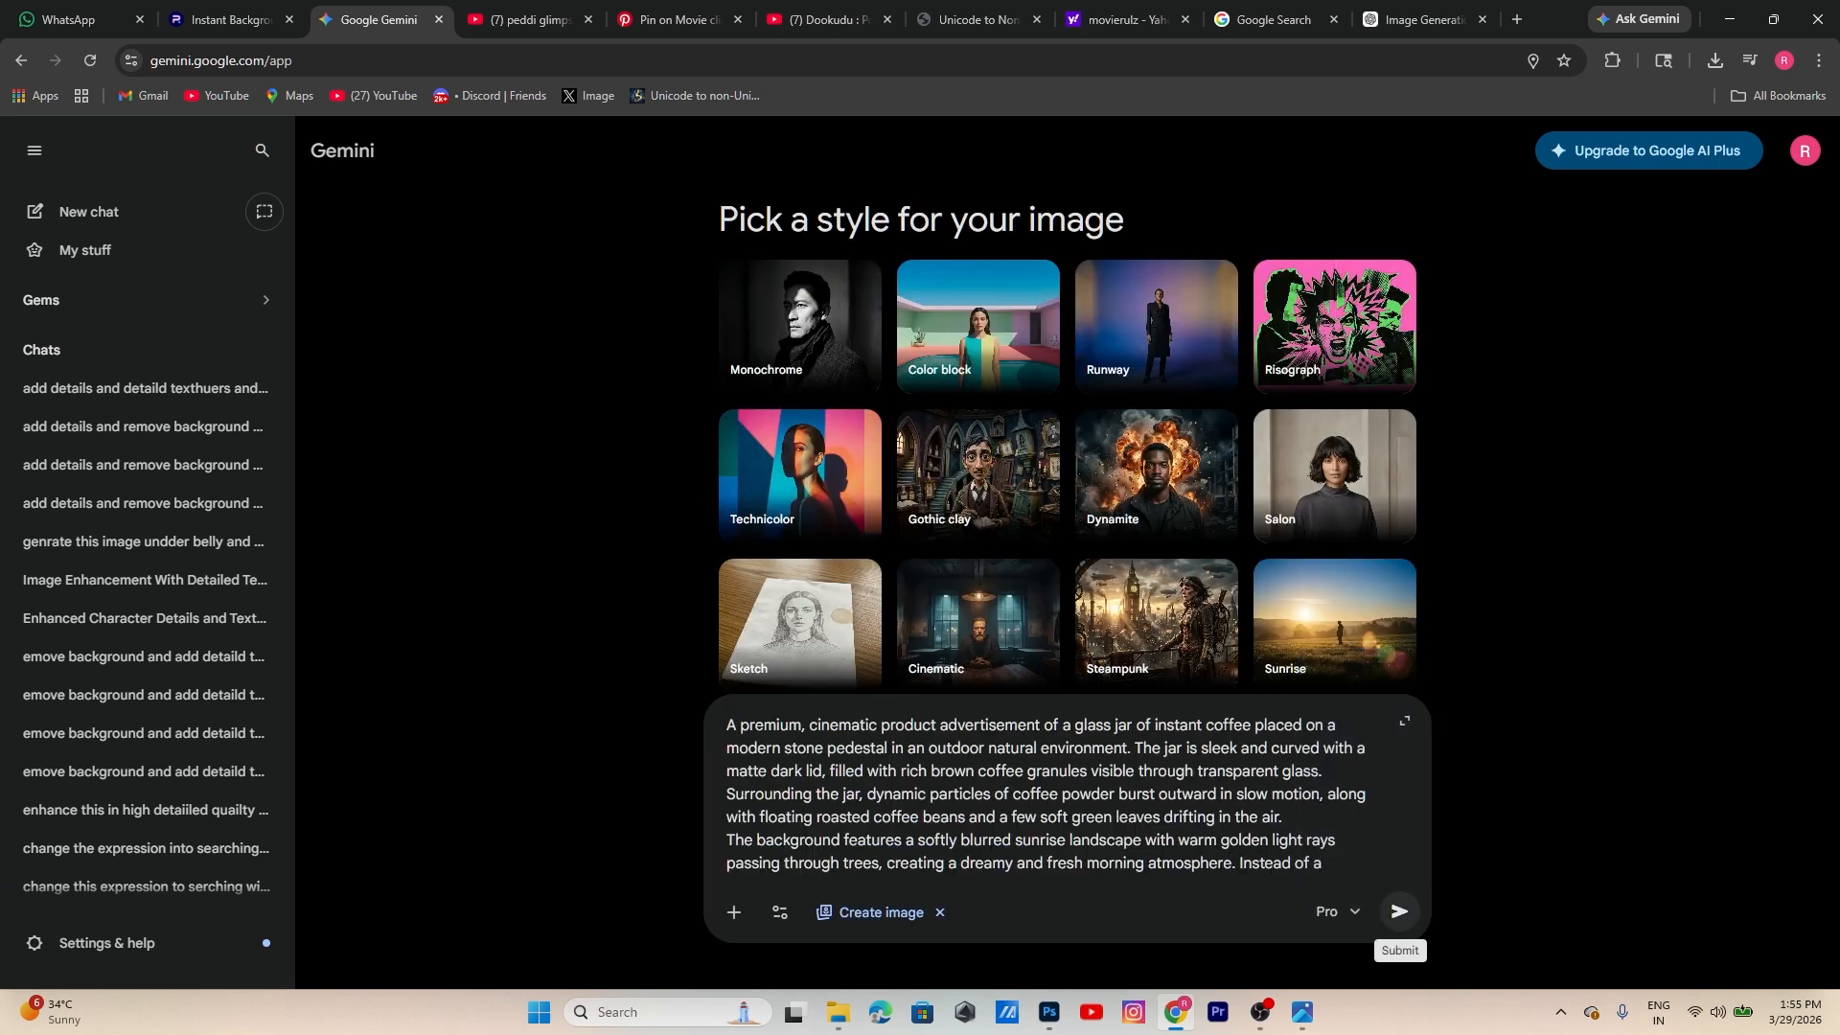
{"action": "left_click", "coordinate": [1399, 912]}
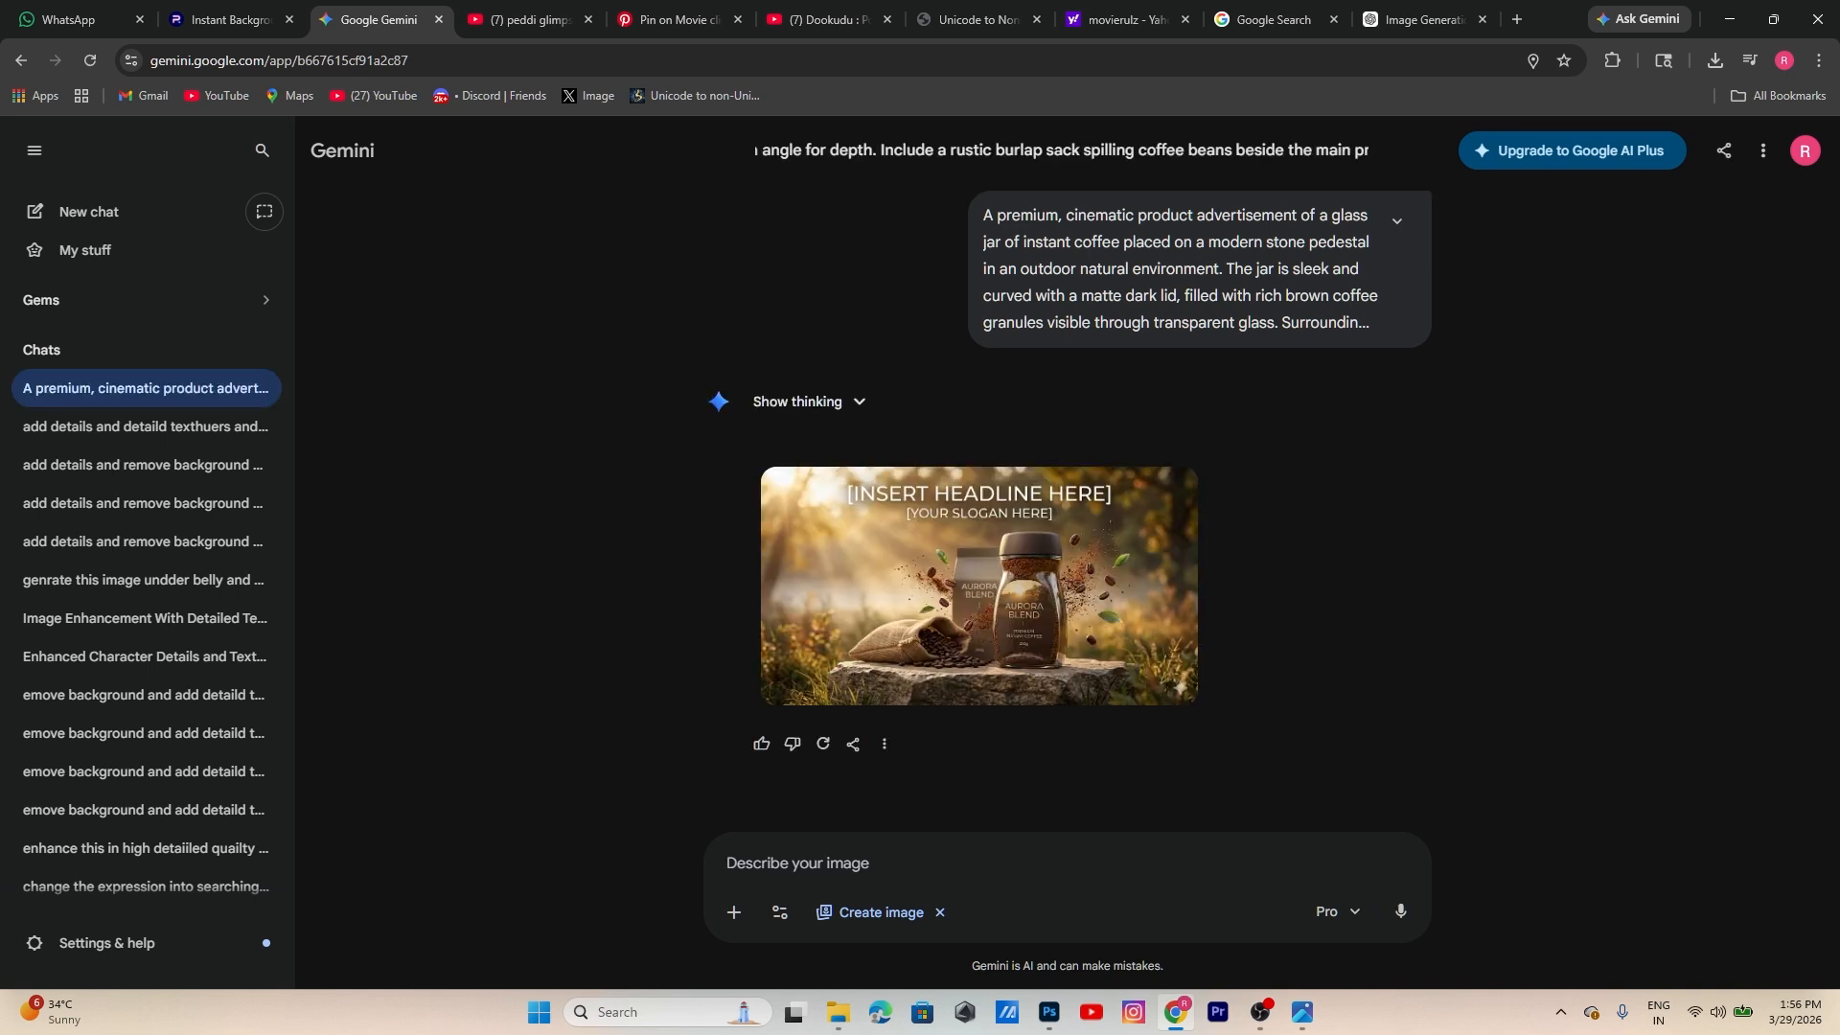
{"action": "left_click", "coordinate": [979, 587]}
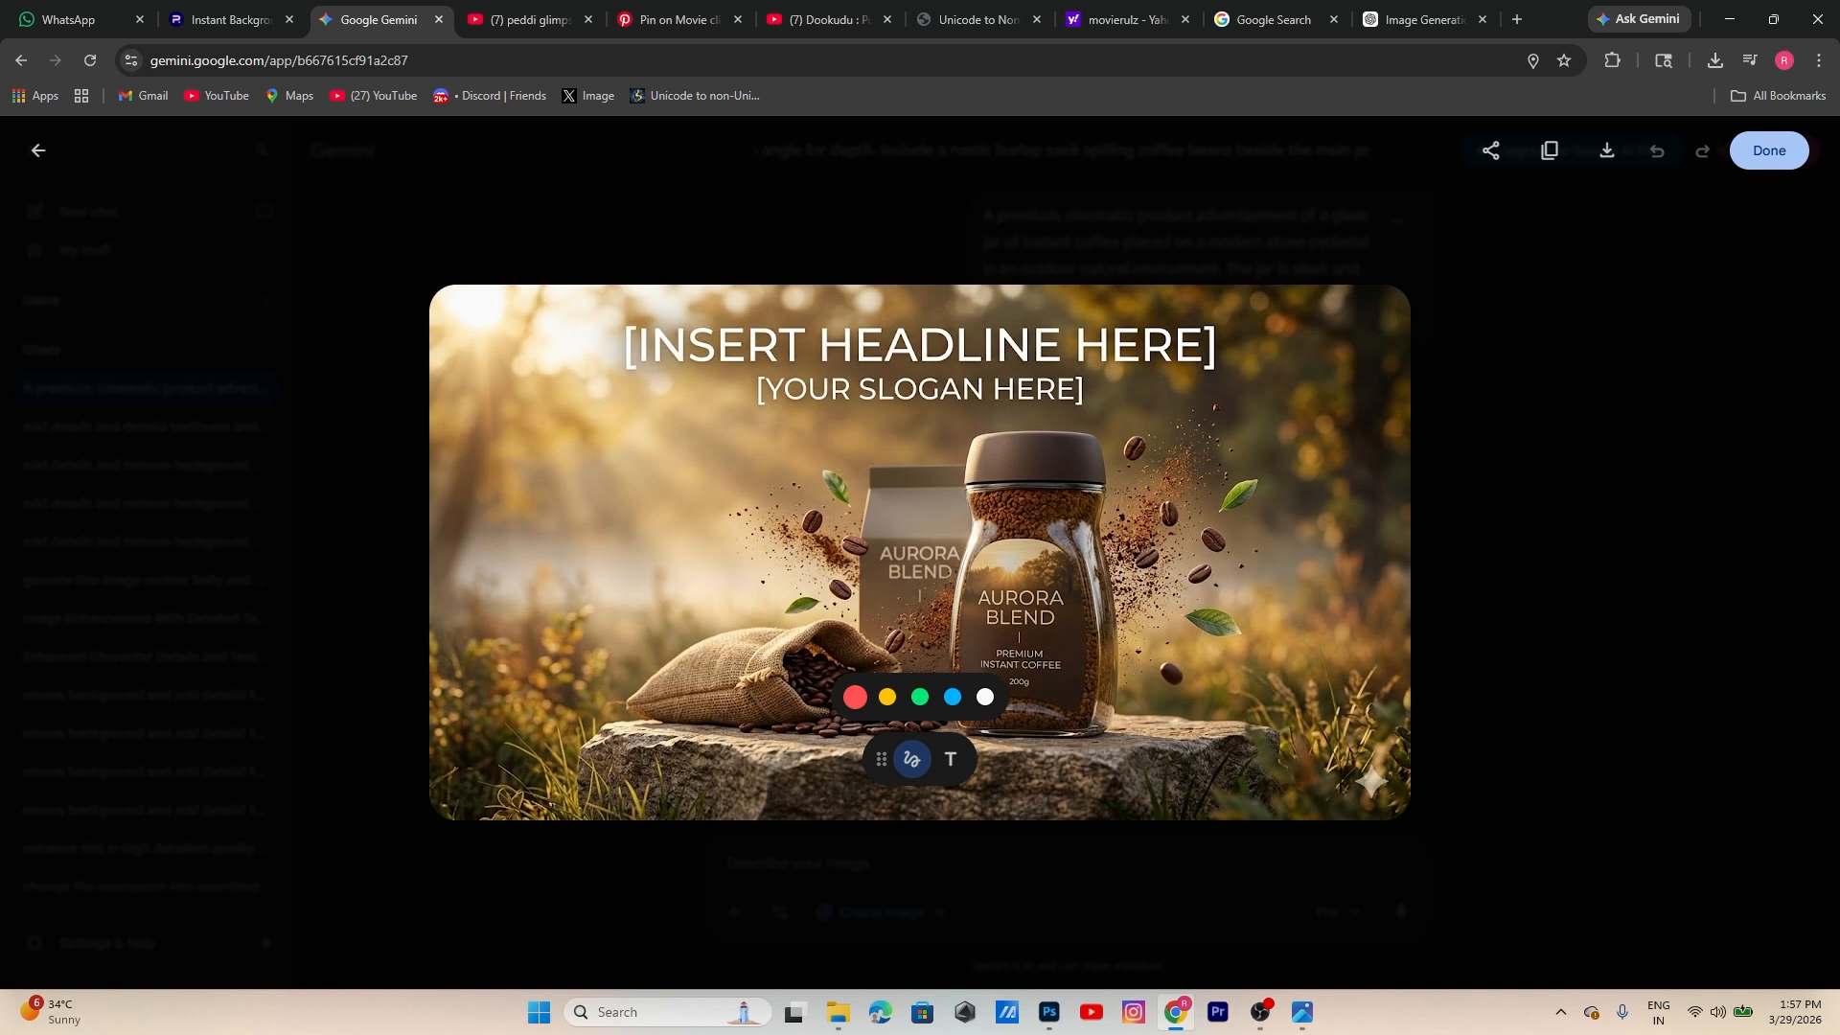
- Switch to Photoshop and create a new 2160 x 2700 px document at 150 ppi with a white background
{"action": "key", "text": "alt+Tab"}
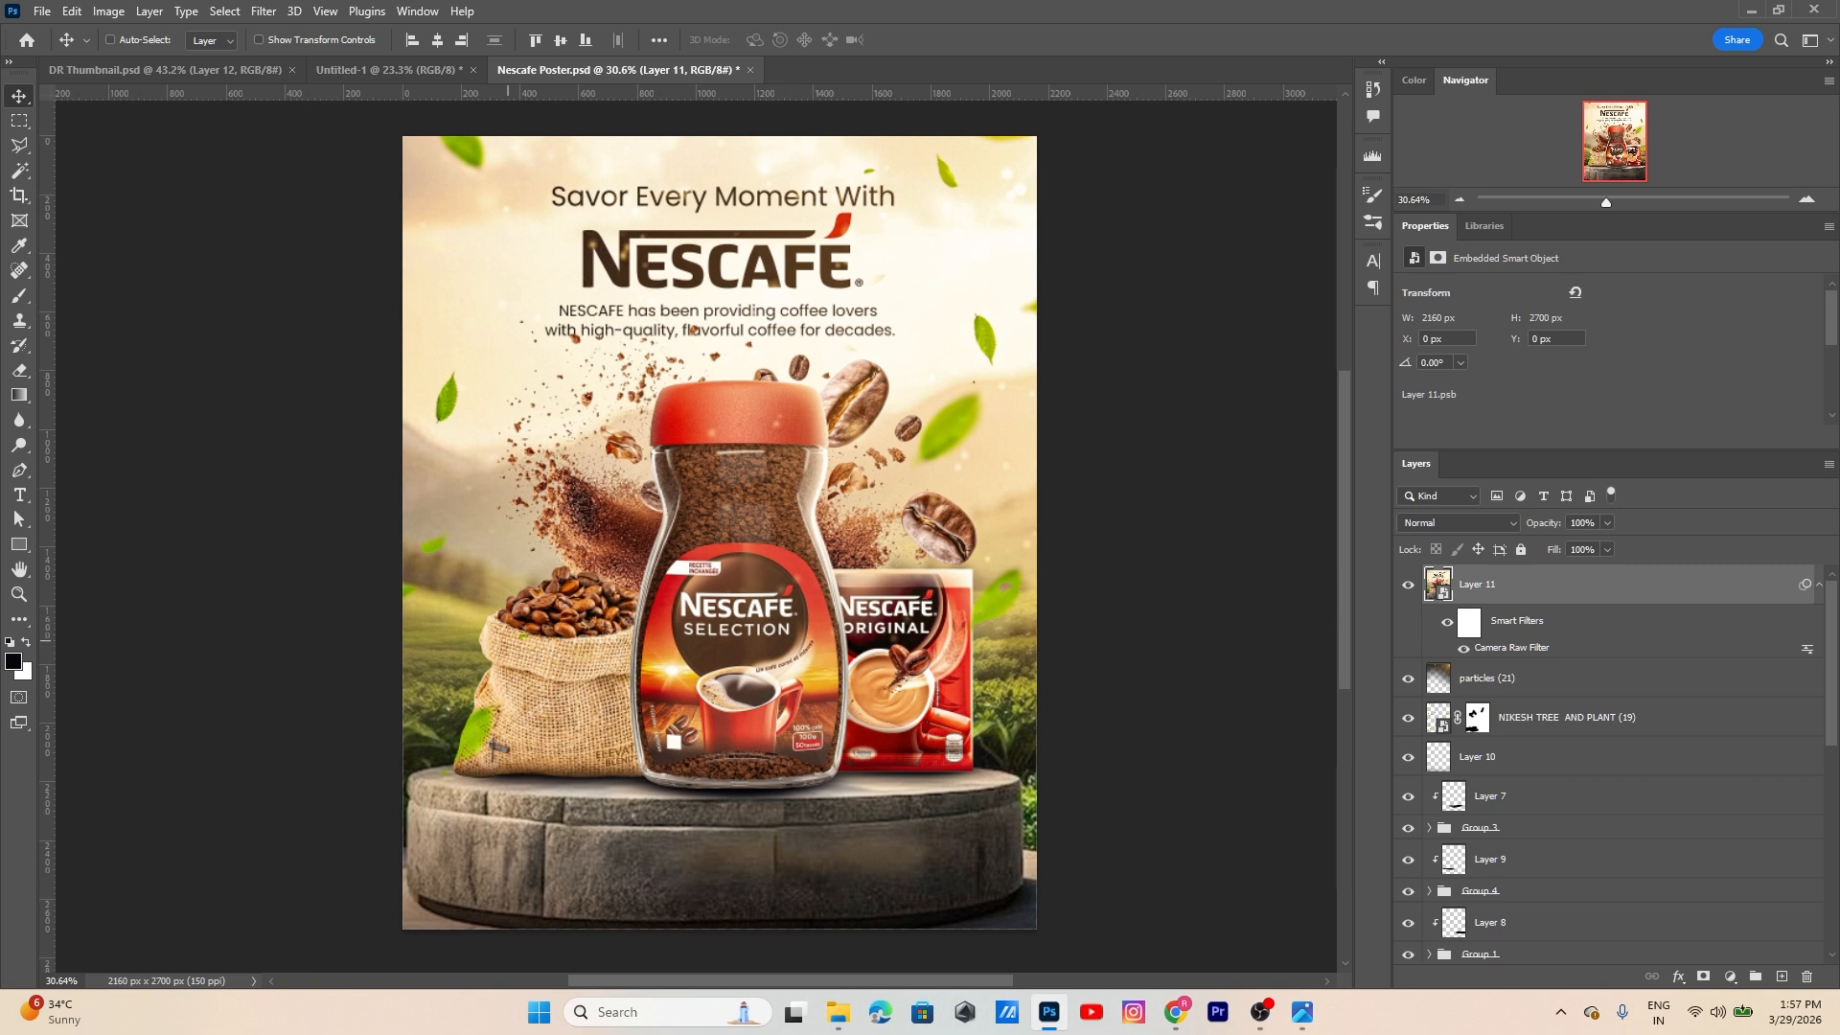
{"action": "key", "text": "ctrl"}
{"action": "key", "text": "ctrl+n"}
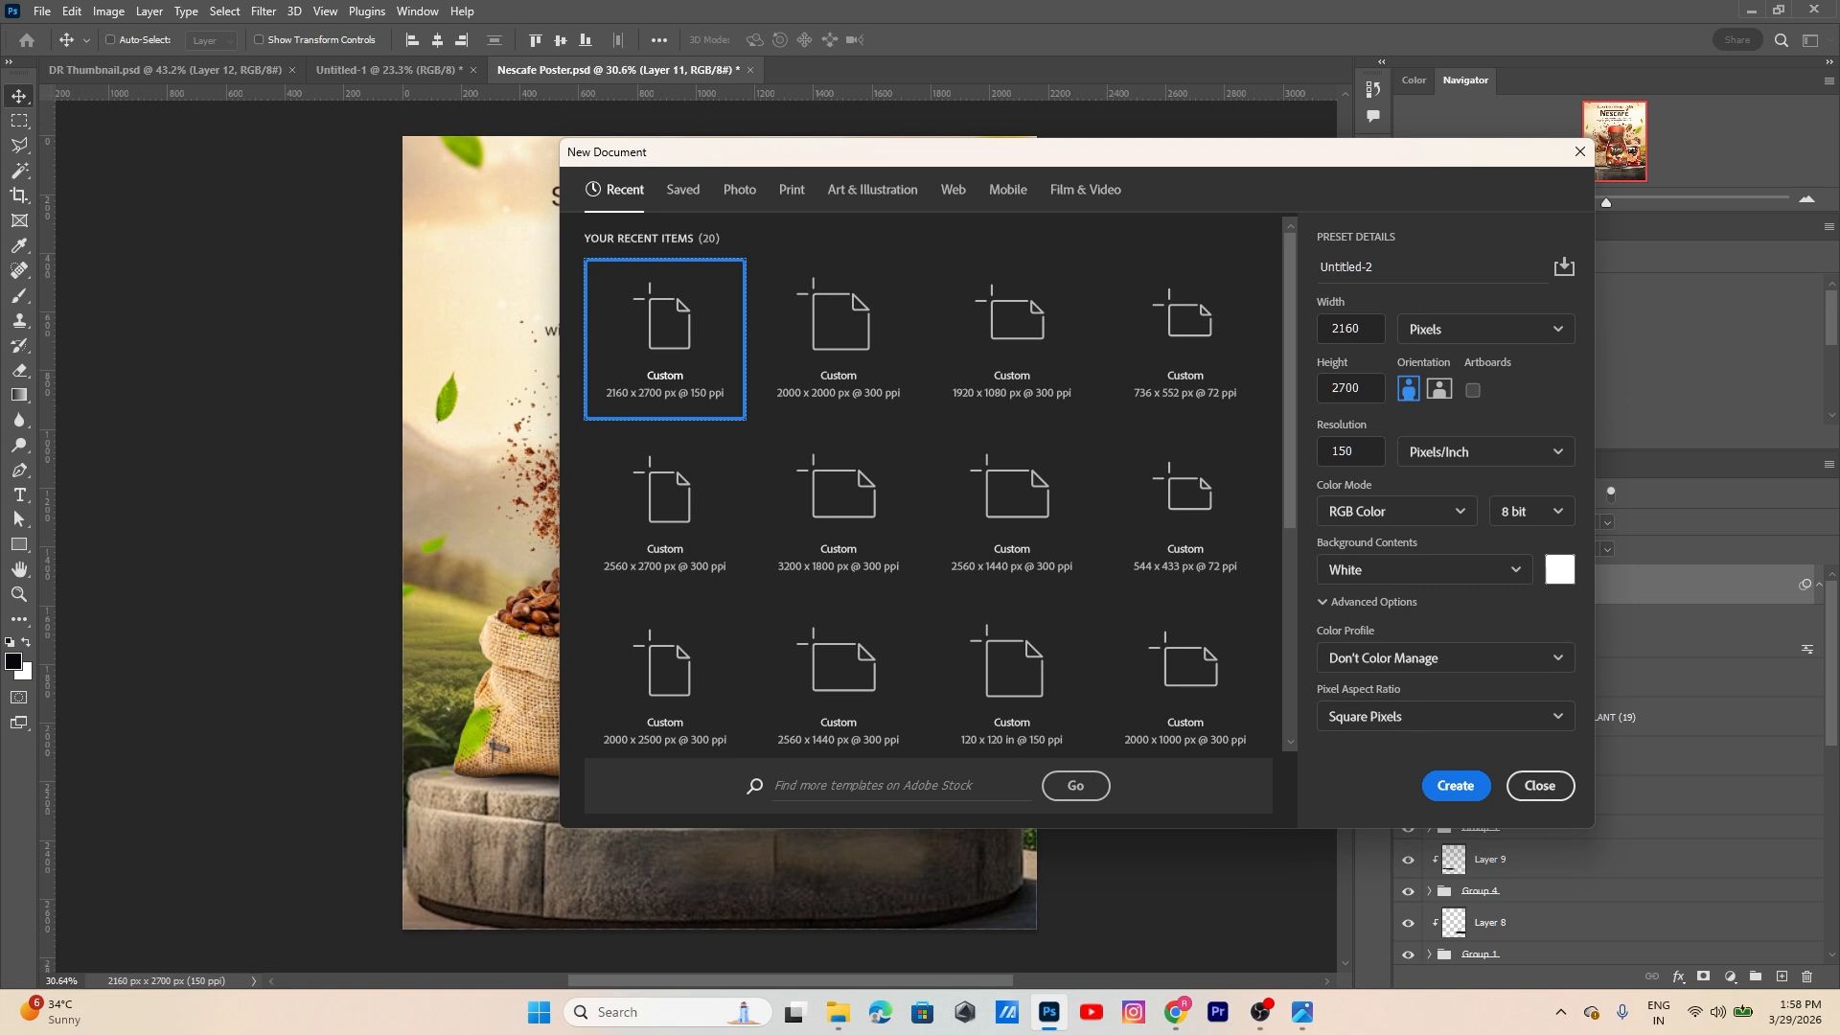
{"action": "key", "text": "Return"}
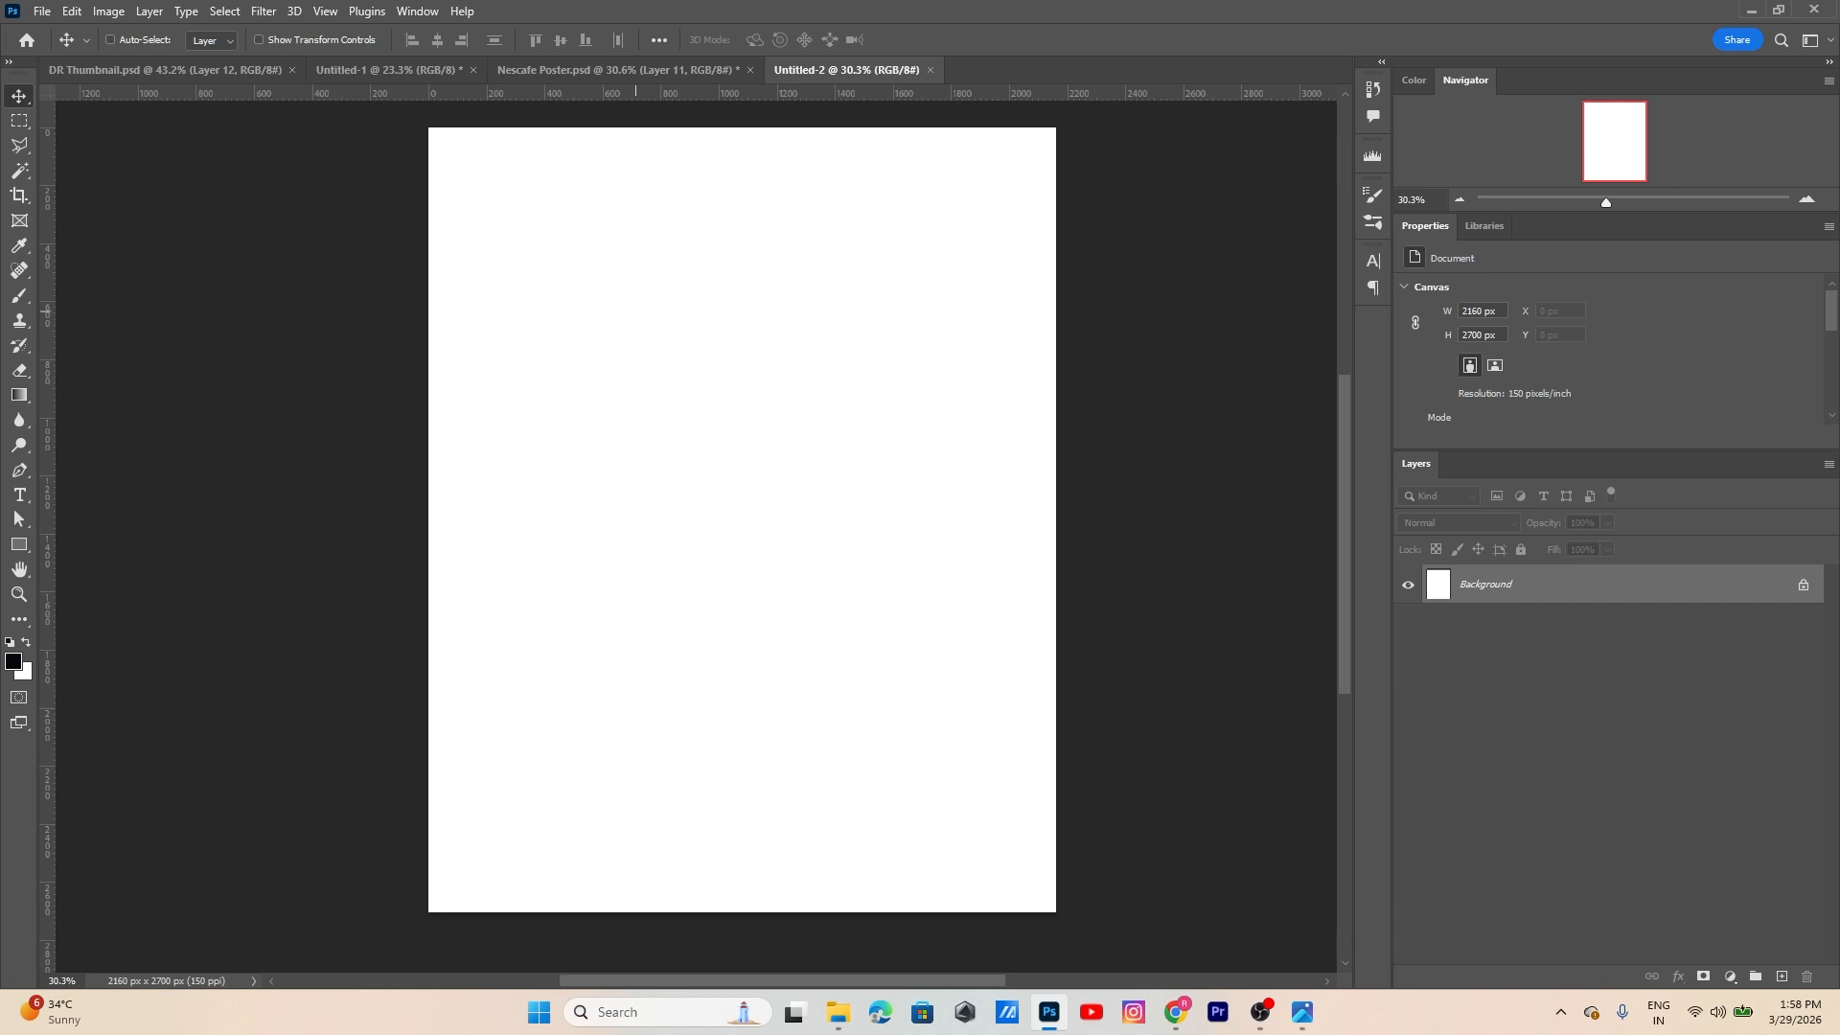
- In Nescafe Poster.psd, hide every layer above the Background, and show only the green hills photo with the wooden deck
{"action": "key", "text": "ctrl+shift+Tab"}
{"action": "left_click_drag", "start_coordinate": [1408, 679], "coordinate": [1408, 923]}
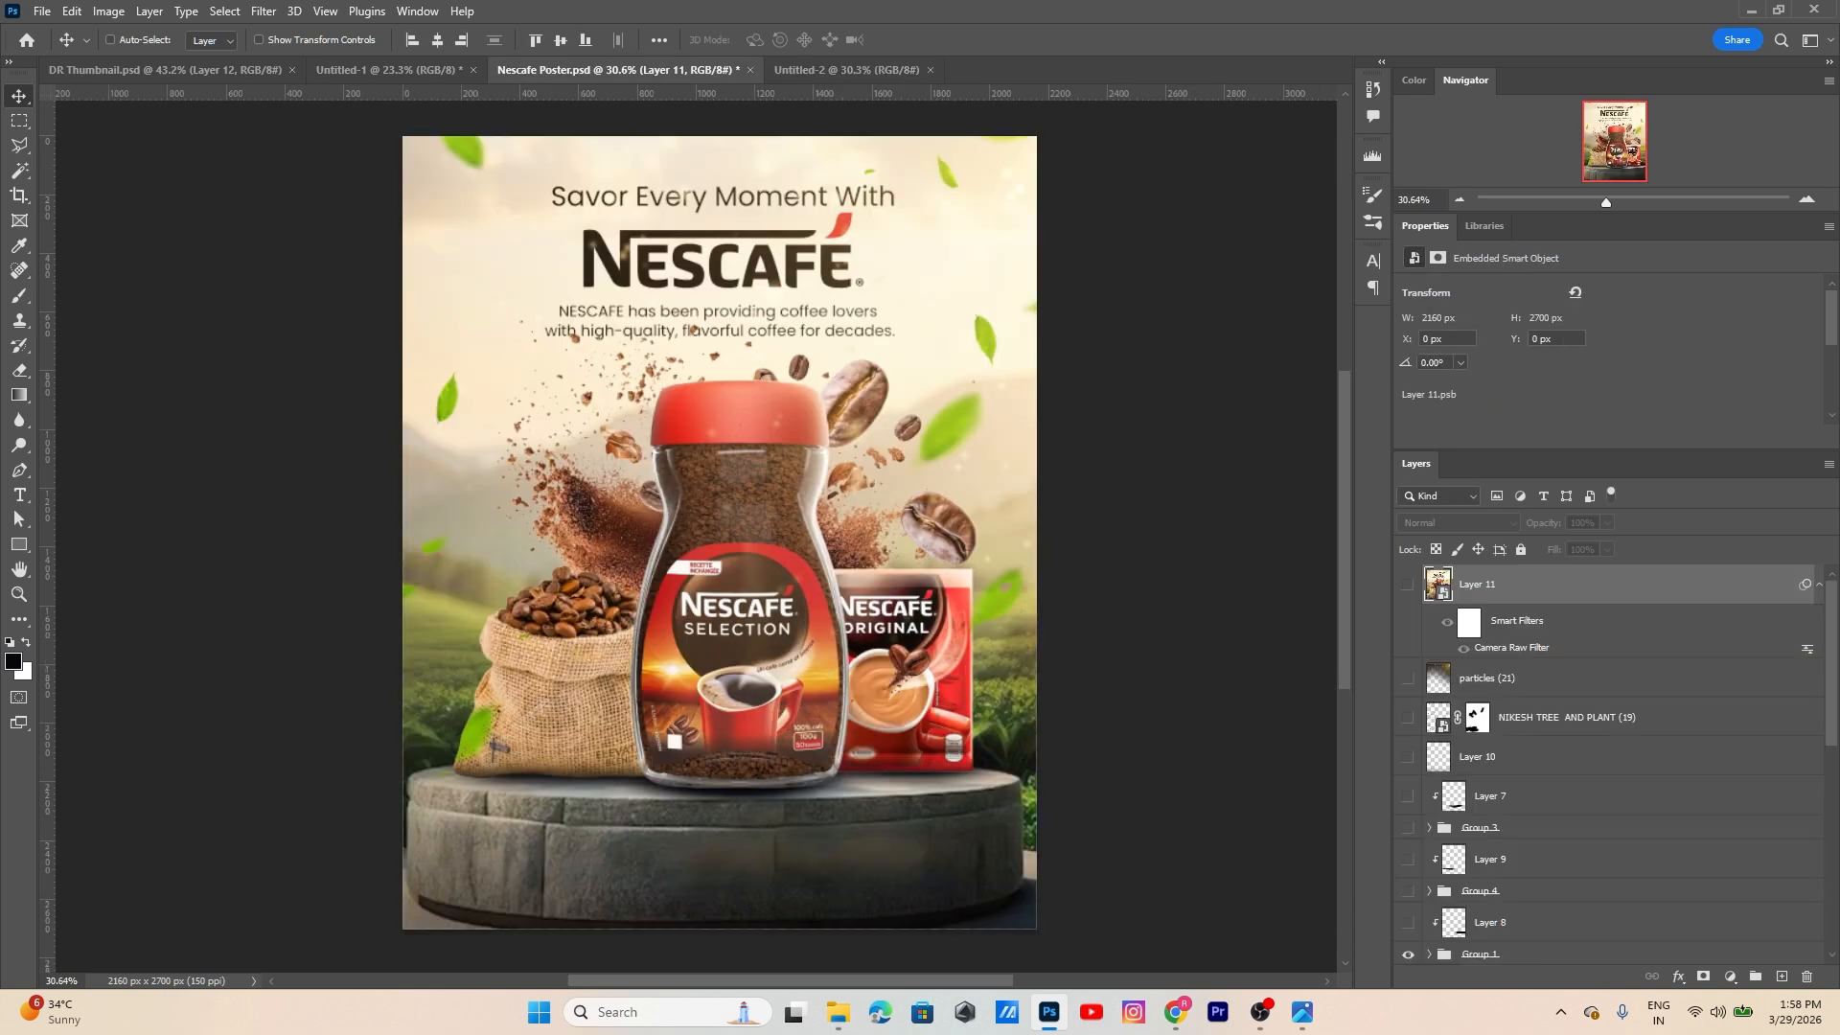
{"action": "scroll", "coordinate": [1408, 863], "scroll_direction": "down", "scroll_amount": 3}
{"action": "left_click", "coordinate": [1408, 766]}
{"action": "left_click", "coordinate": [1408, 797]}
{"action": "left_click", "coordinate": [1407, 836]}
{"action": "scroll", "coordinate": [1407, 836], "scroll_direction": "down", "scroll_amount": 2}
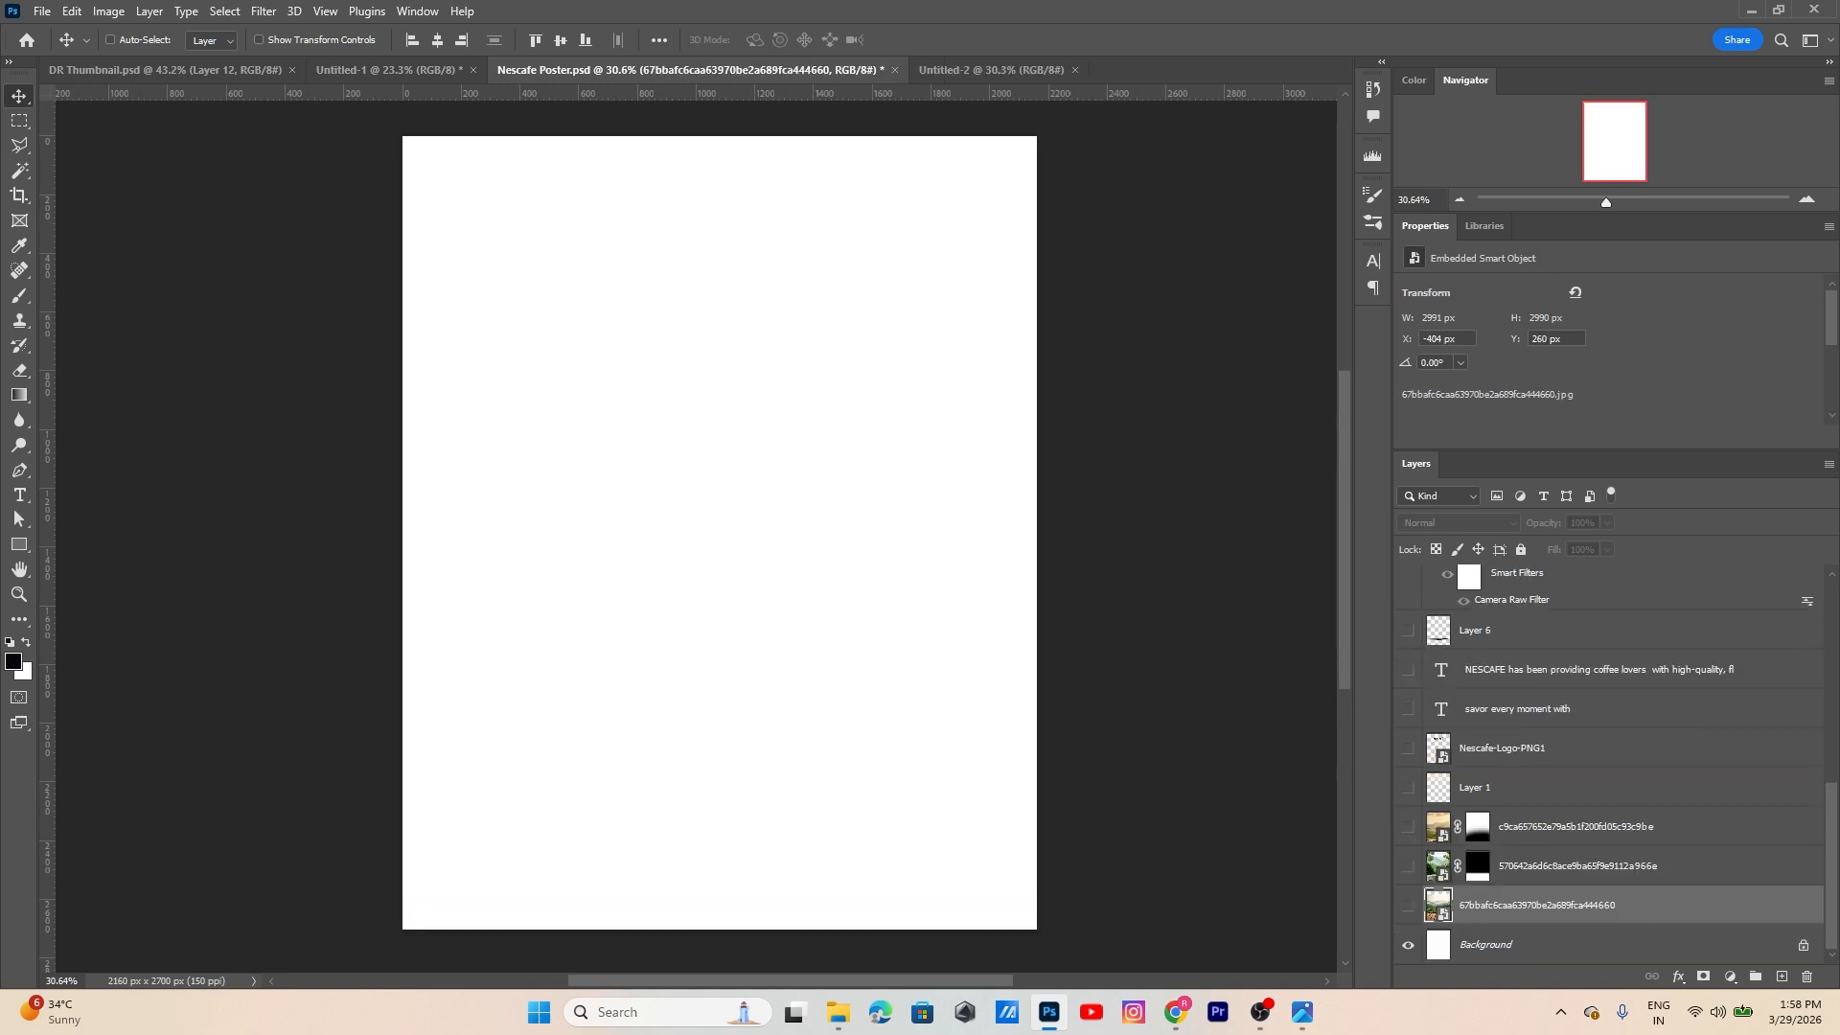
{"action": "left_click", "coordinate": [1407, 905]}
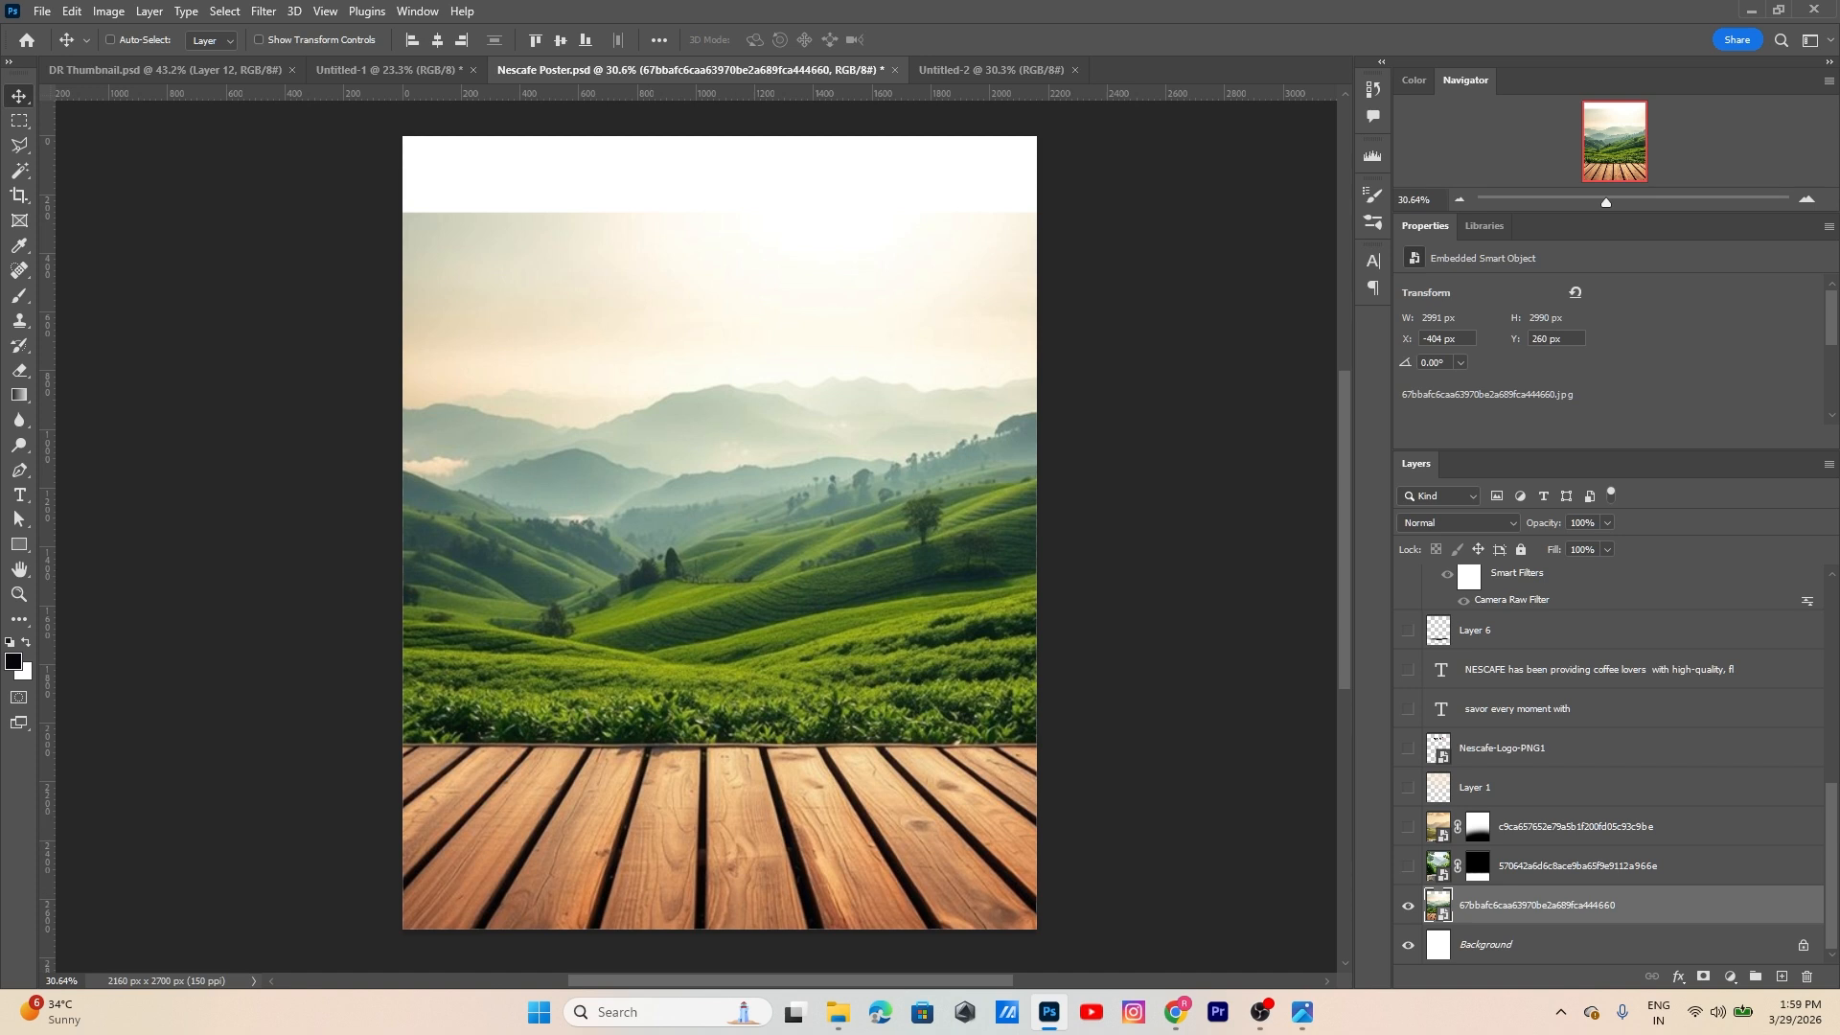
- Show the stone podium layer above the hills, and disable and re-enable its layer mask to compare the unmasked photo
{"action": "left_click", "coordinate": [1438, 866]}
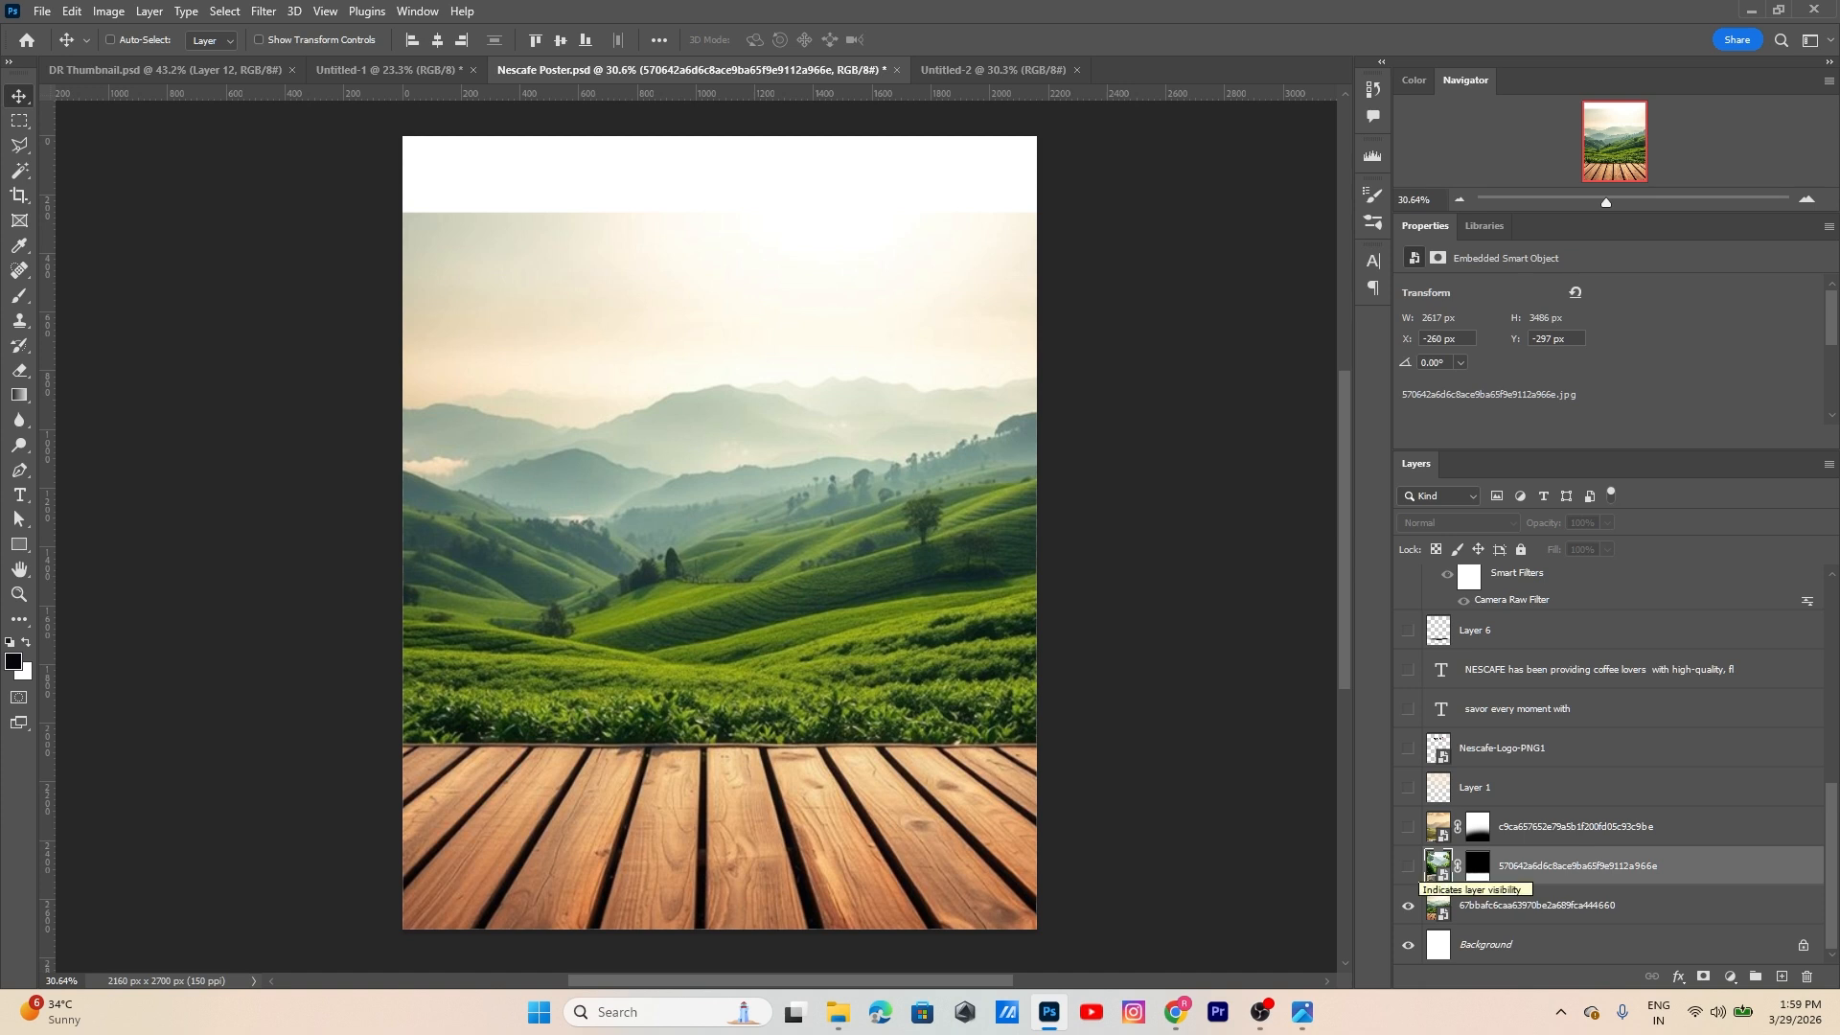
{"action": "left_click", "coordinate": [1408, 866]}
{"action": "left_click", "coordinate": [1478, 865]}
{"action": "right_click", "coordinate": [1478, 865]}
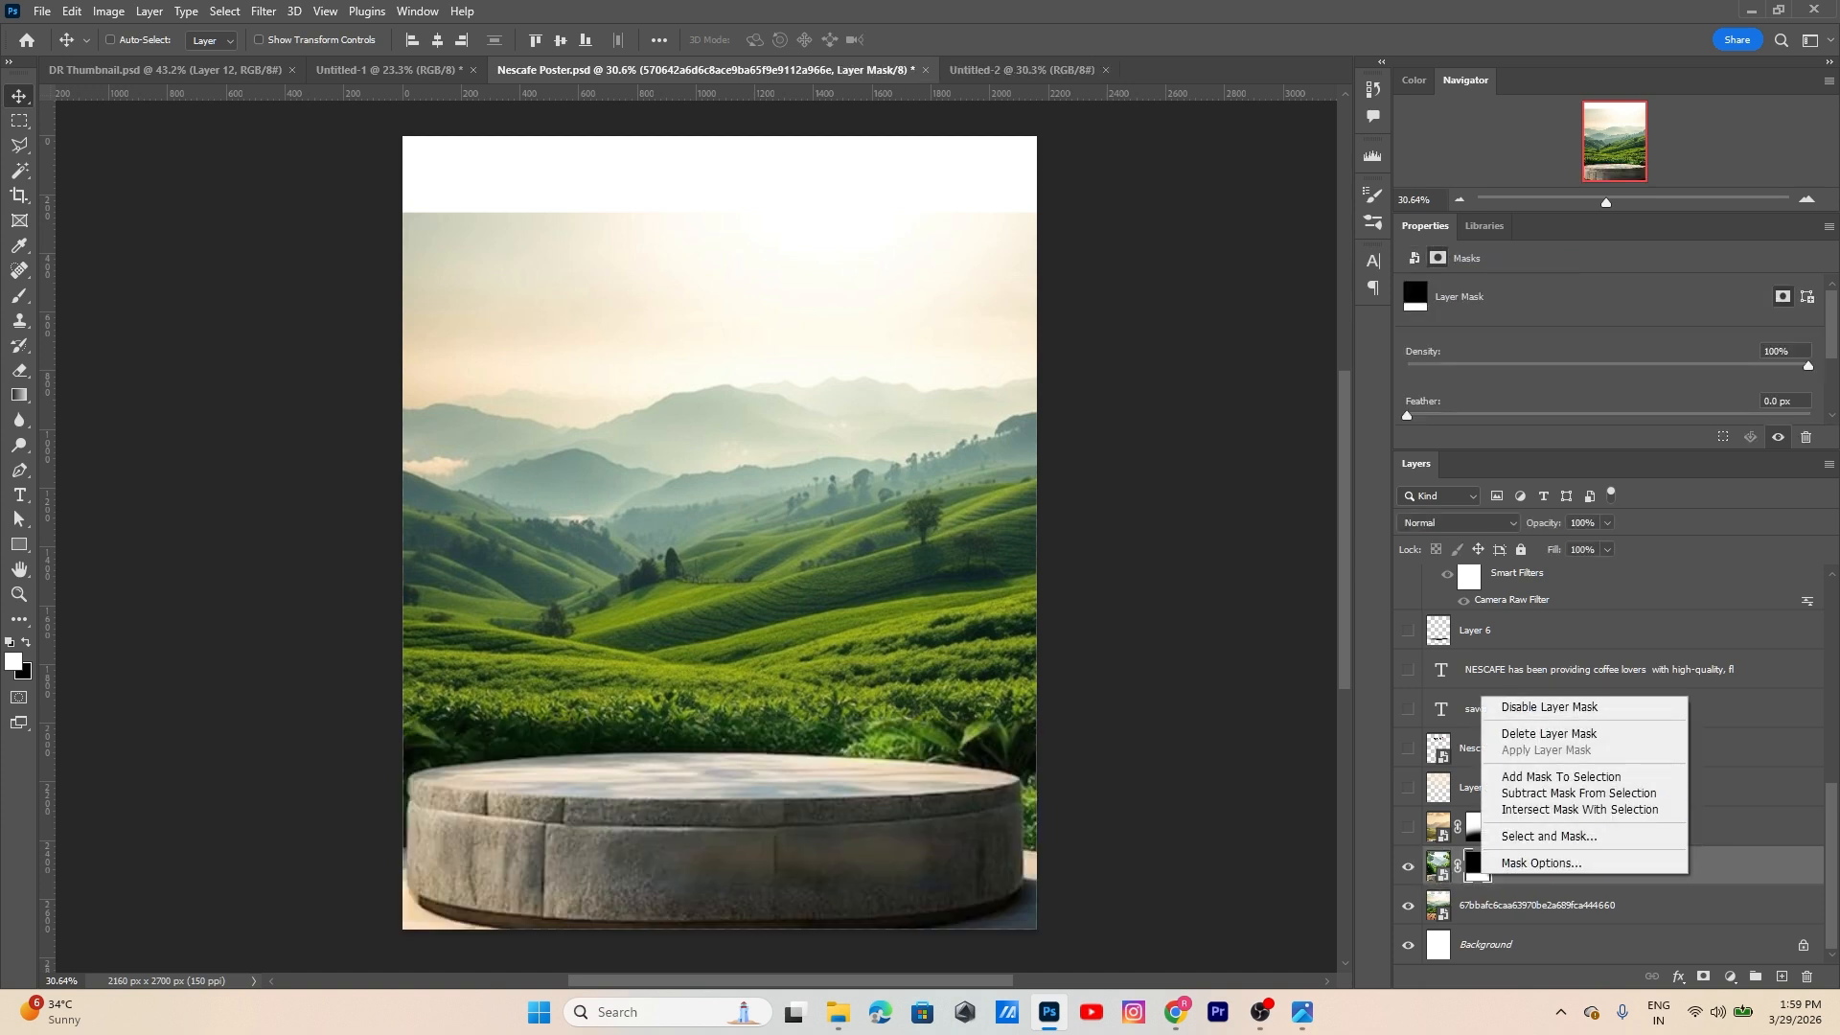
{"action": "left_click", "coordinate": [1534, 710]}
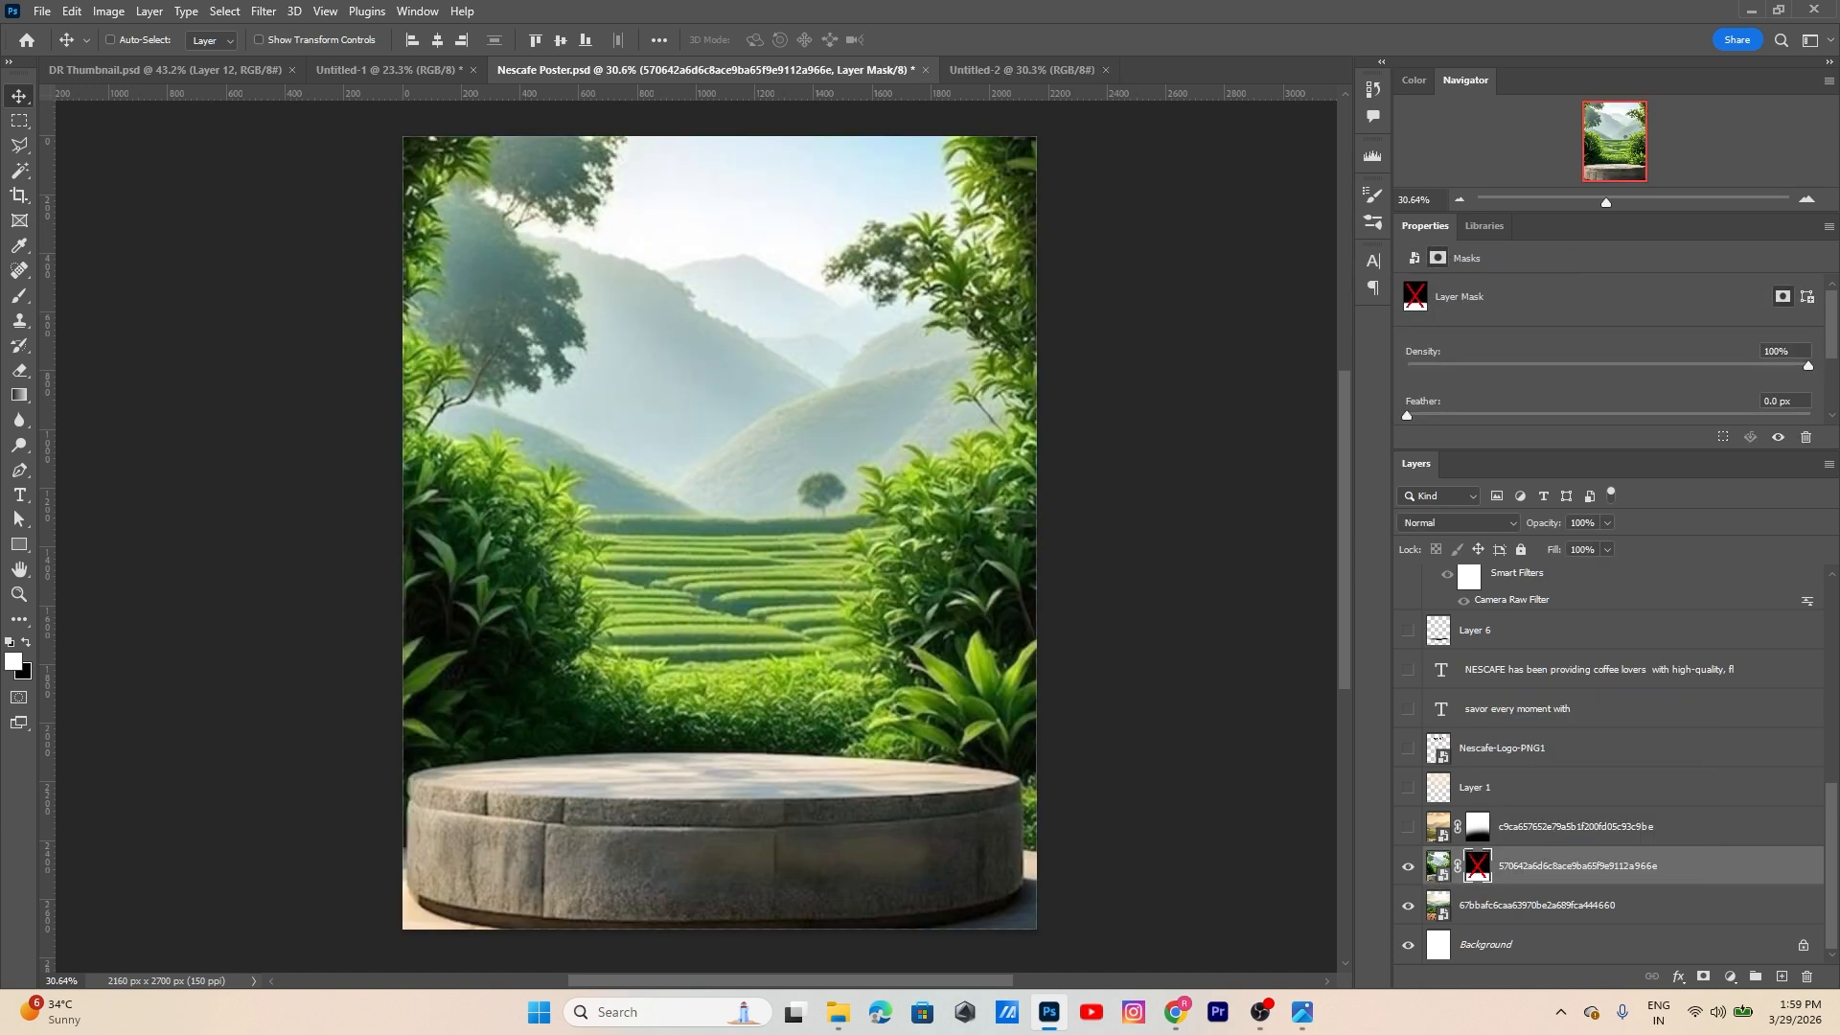
{"action": "right_click", "coordinate": [1478, 865]}
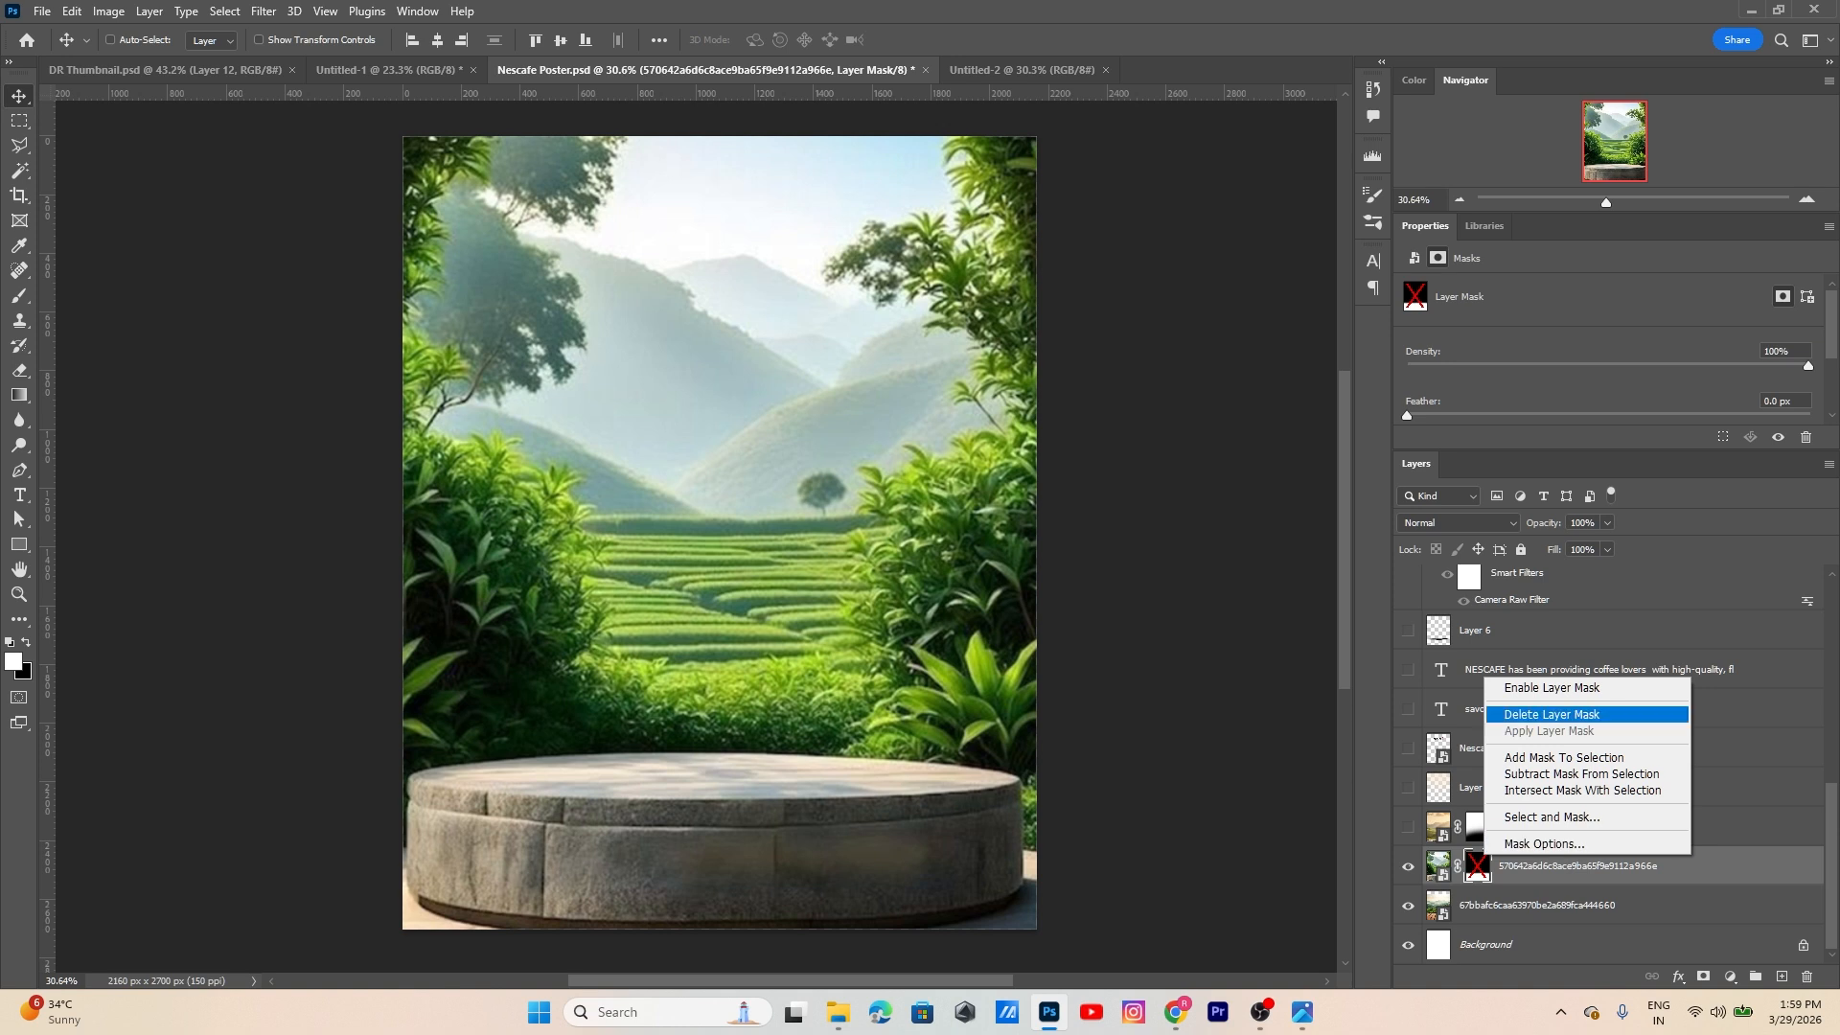
{"action": "left_click", "coordinate": [1533, 712]}
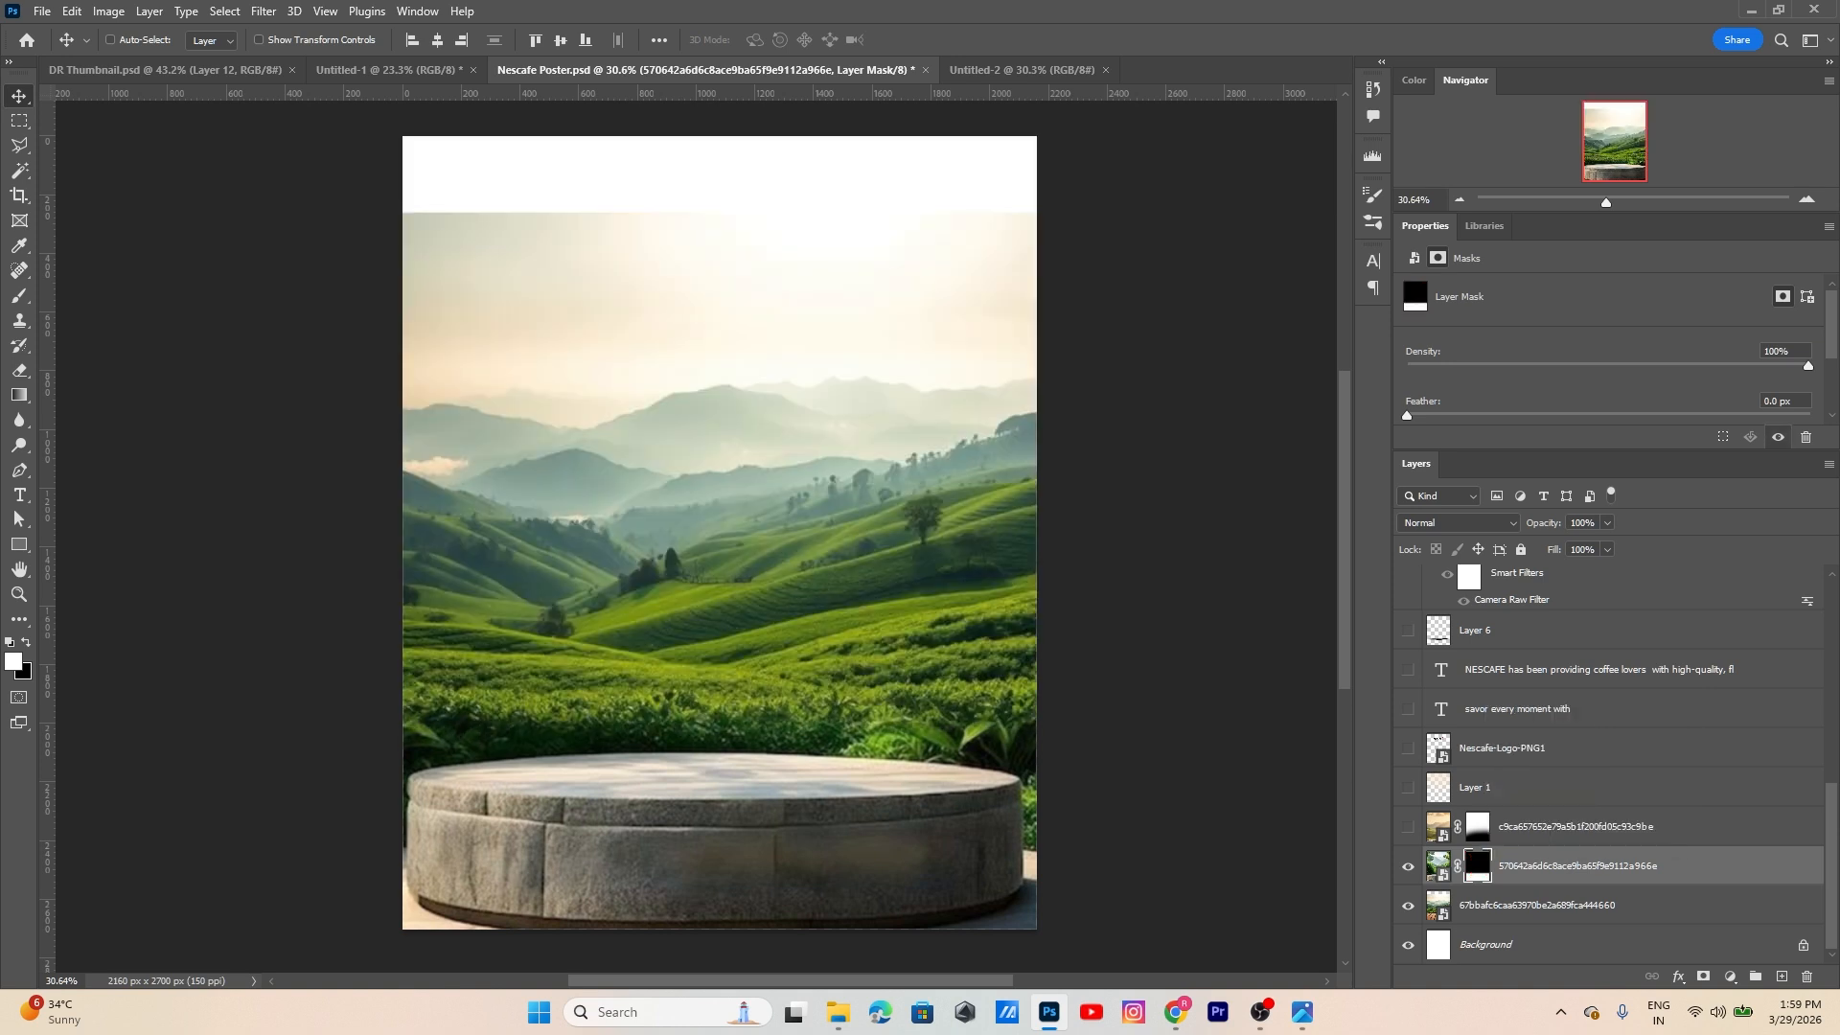
- Show the golden sunset sky layer, and compare the blend by switching its mask and the upper background layers off and on
{"action": "scroll", "coordinate": [629, 479], "scroll_direction": "up", "scroll_amount": 2}
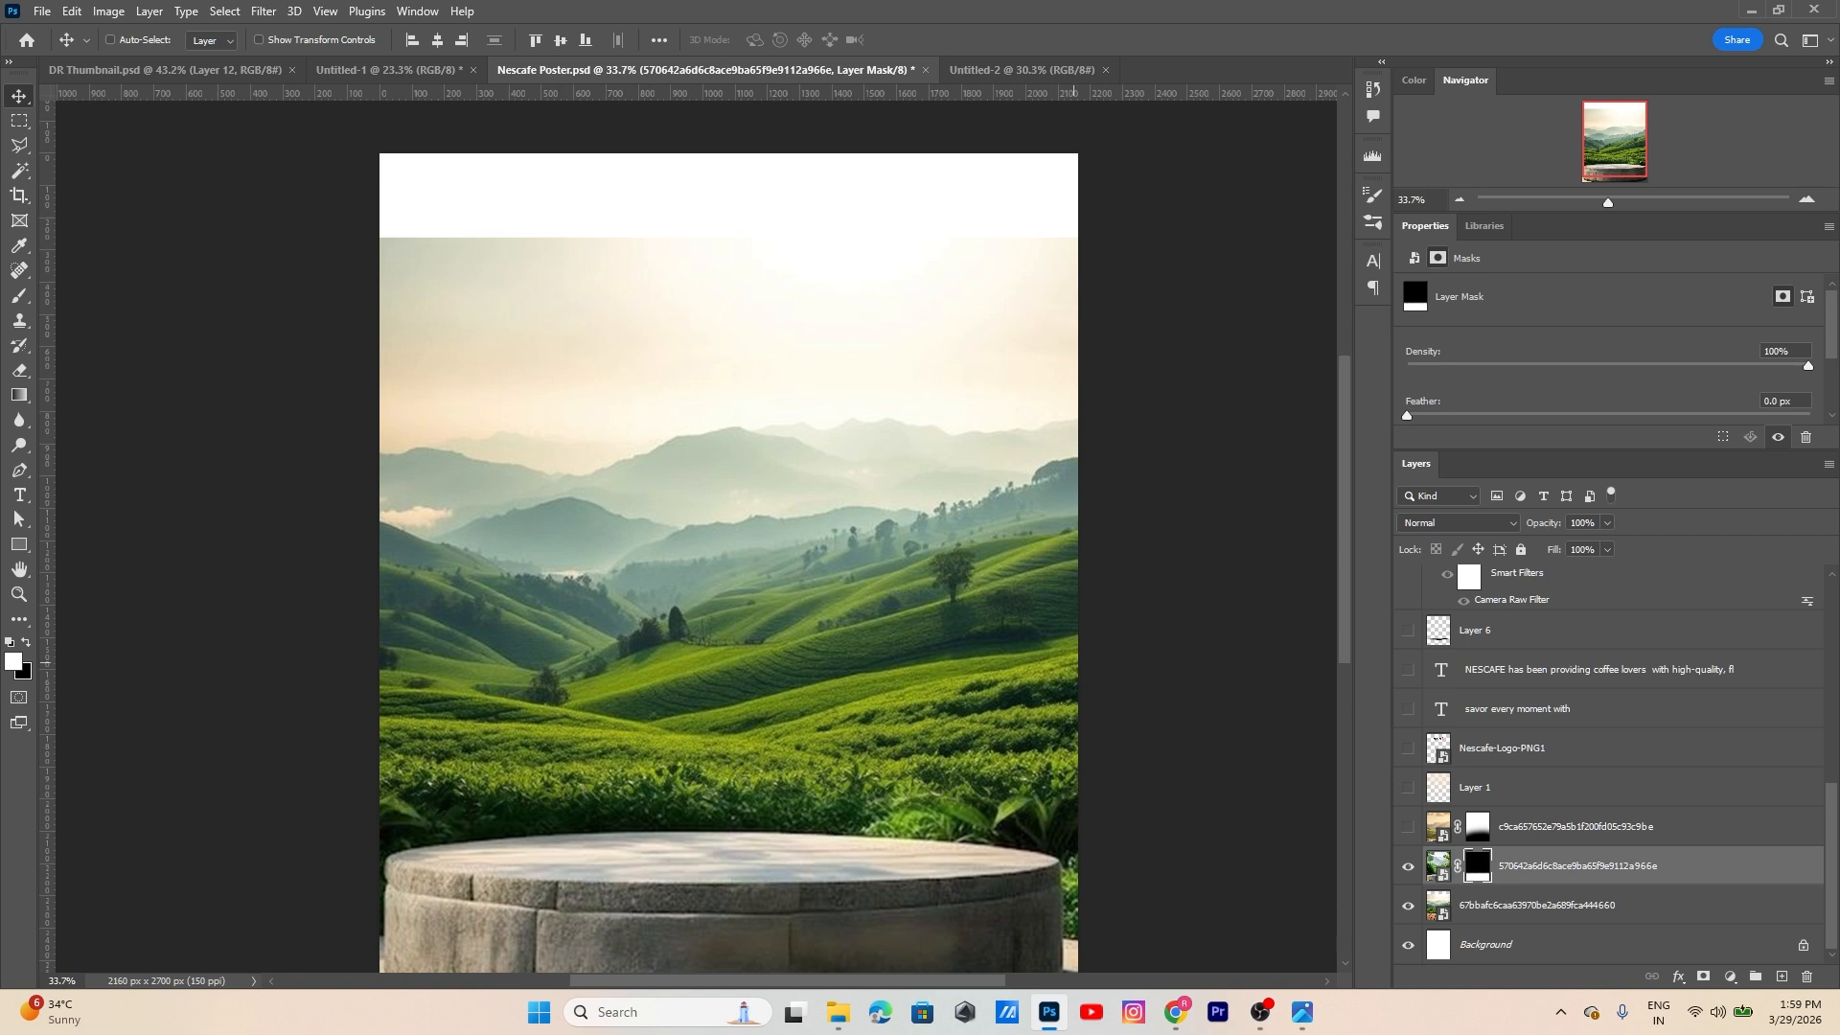
{"action": "left_click", "coordinate": [1408, 828]}
{"action": "left_click_drag", "start_coordinate": [813, 803], "coordinate": [832, 613]}
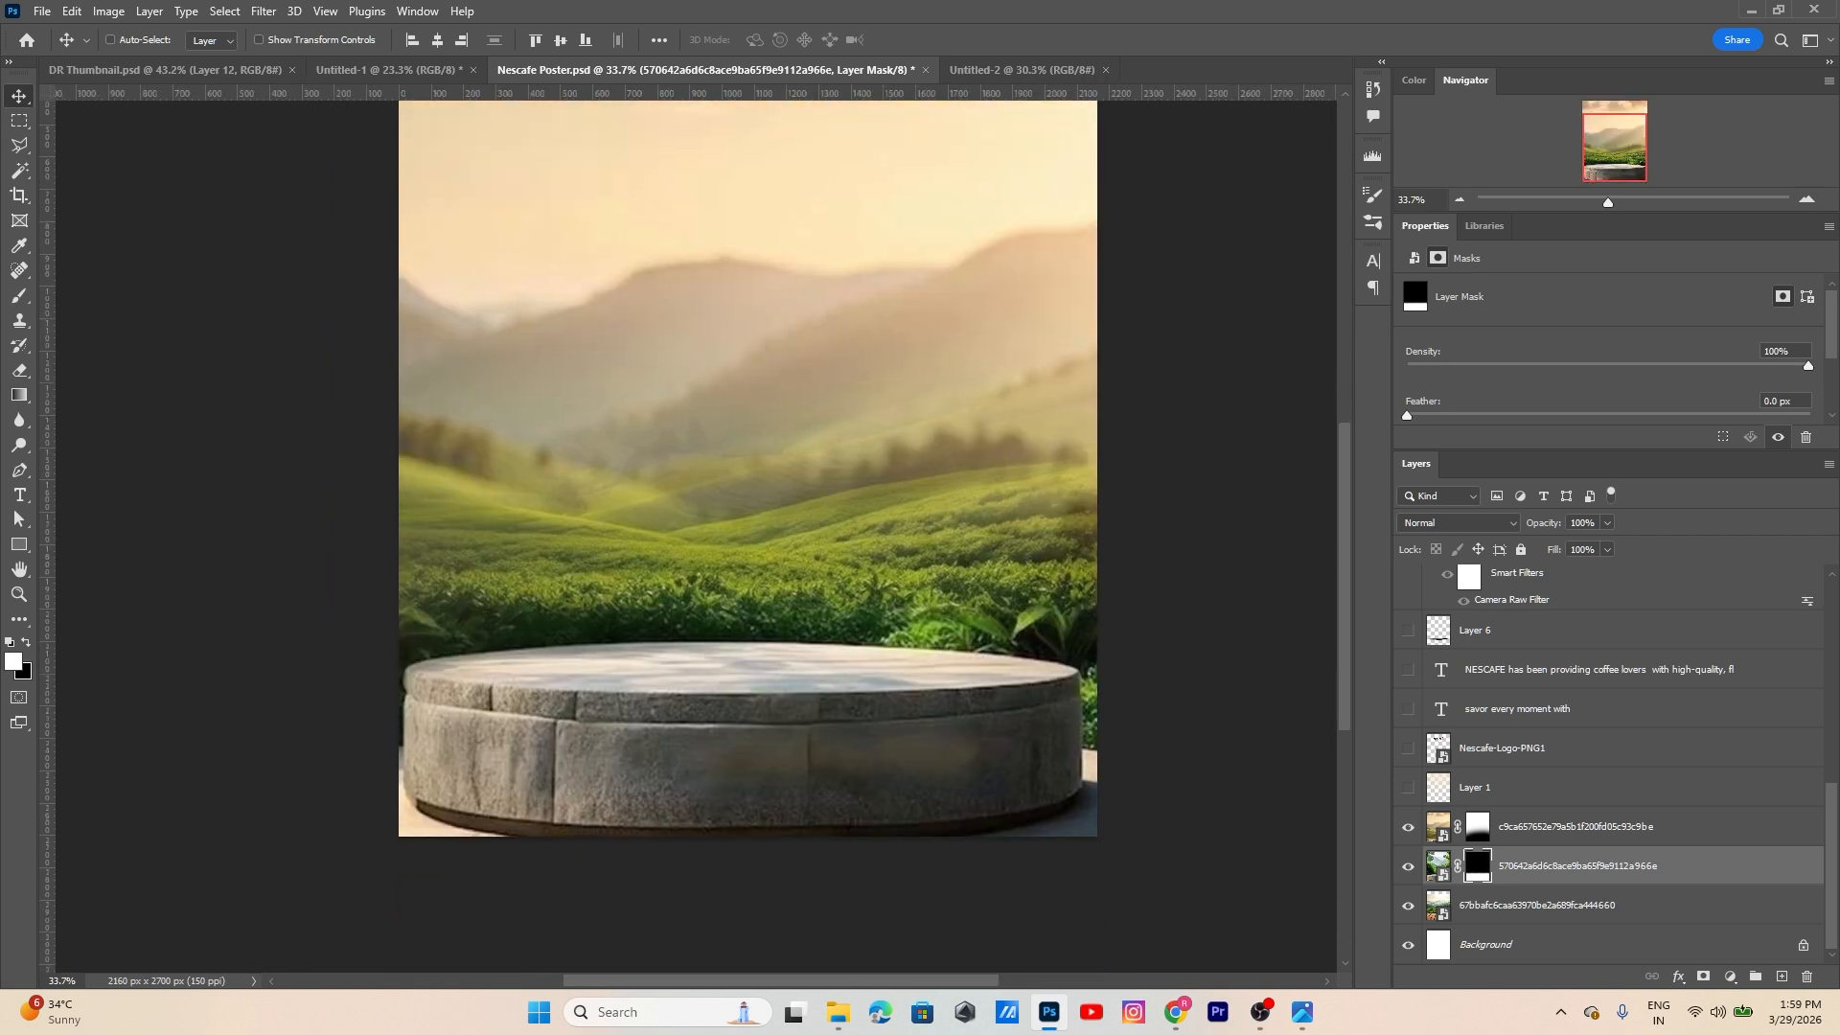
{"action": "right_click", "coordinate": [1480, 829]}
{"action": "left_click", "coordinate": [1533, 664]}
{"action": "scroll", "coordinate": [1073, 687], "scroll_direction": "down", "scroll_amount": 4}
{"action": "left_click_drag", "start_coordinate": [1071, 687], "coordinate": [1077, 722]}
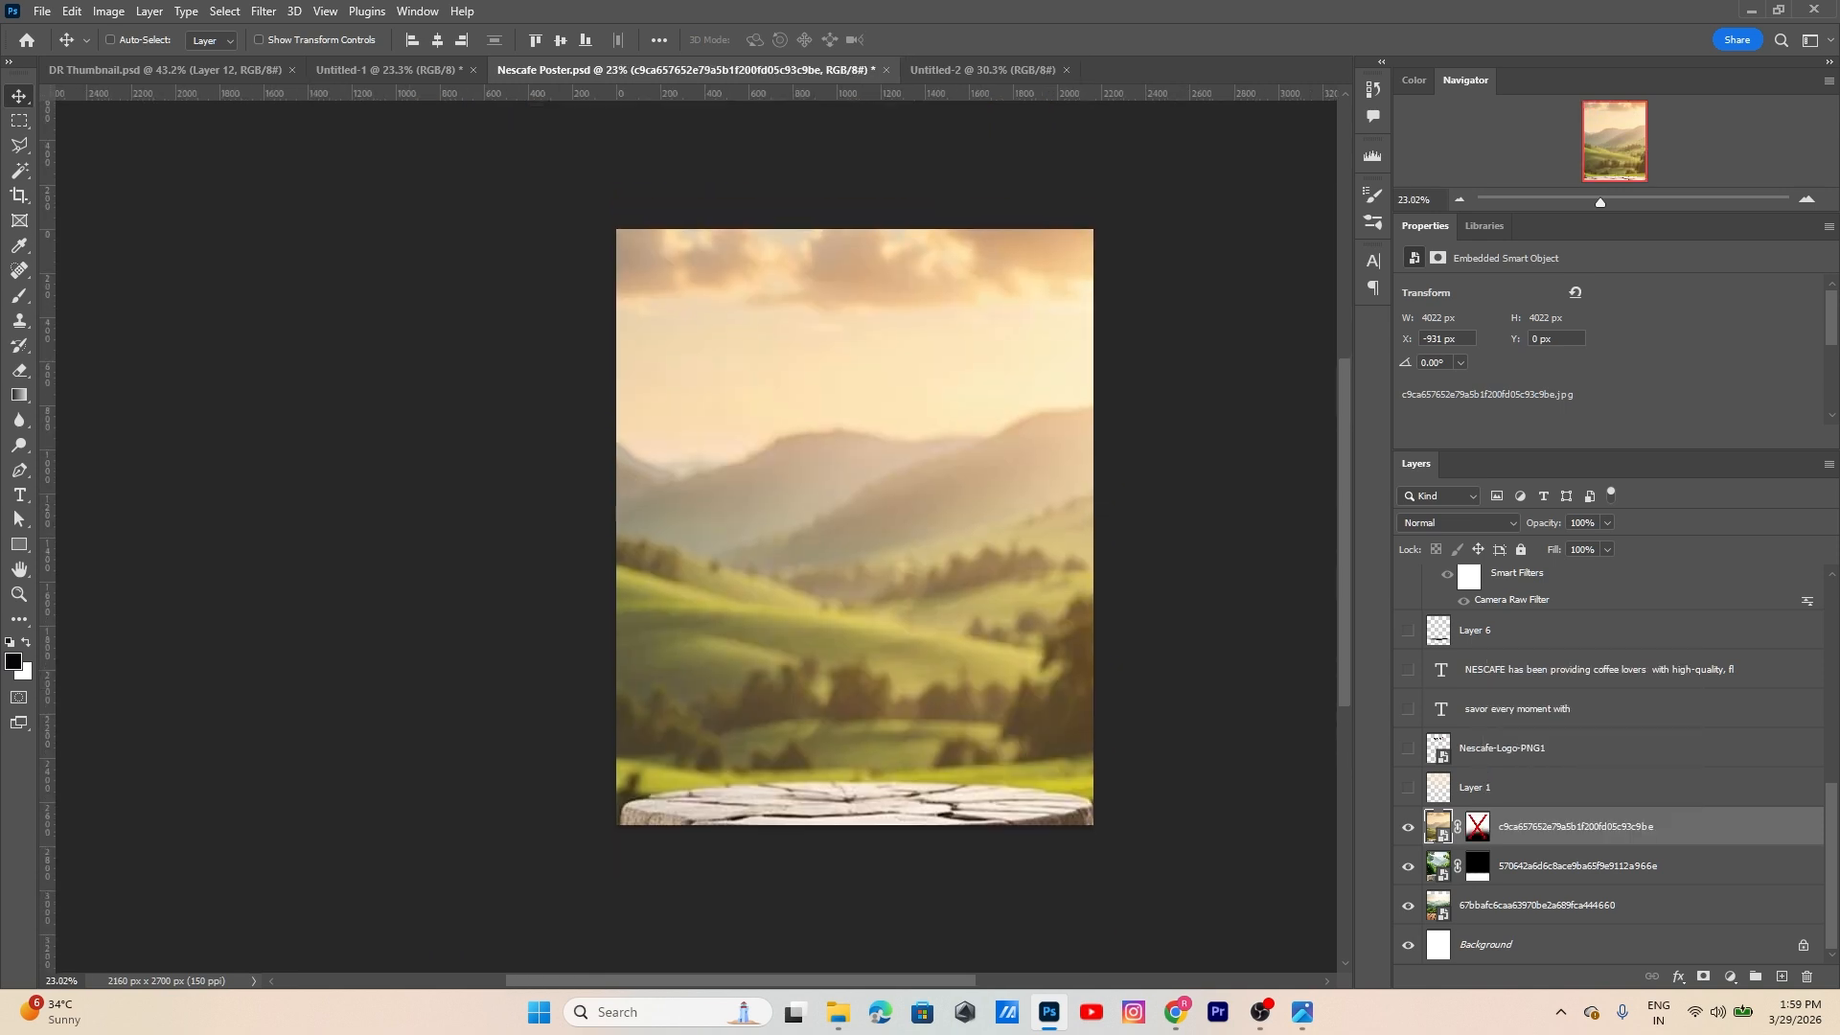
{"action": "right_click", "coordinate": [1469, 826]}
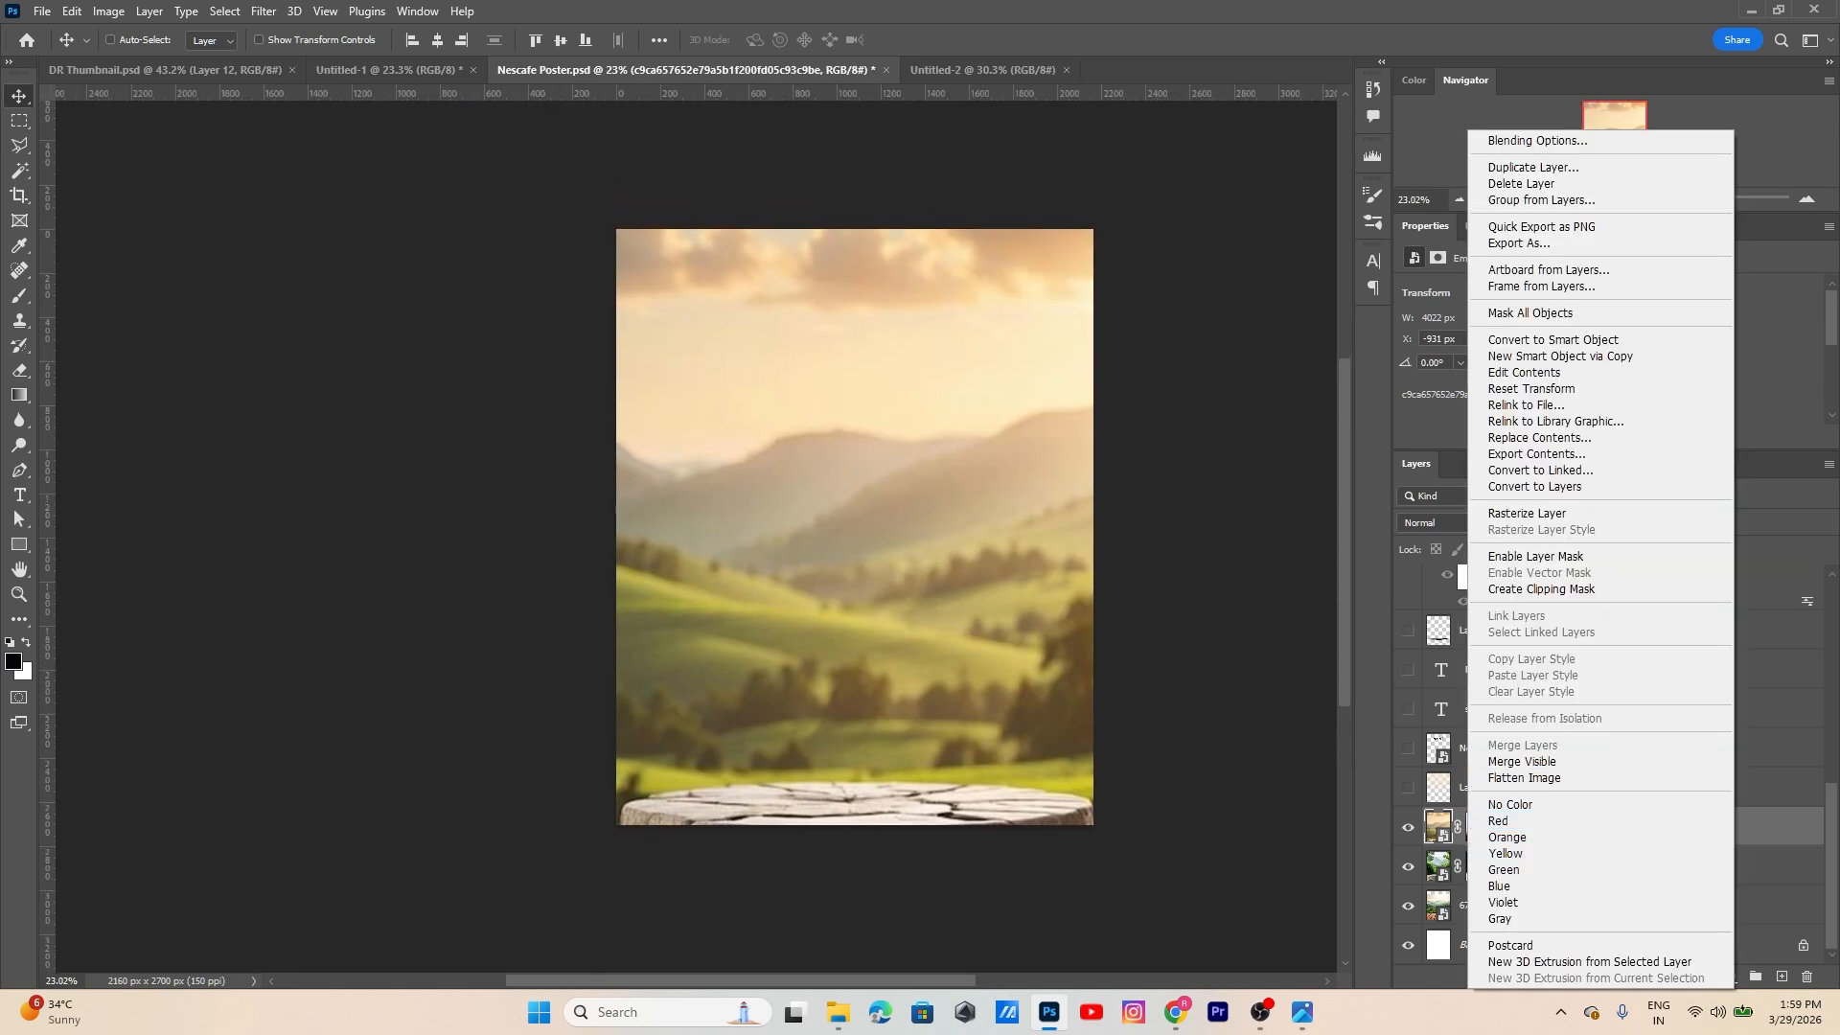
{"action": "left_click", "coordinate": [1533, 548]}
{"action": "left_click", "coordinate": [1407, 826]}
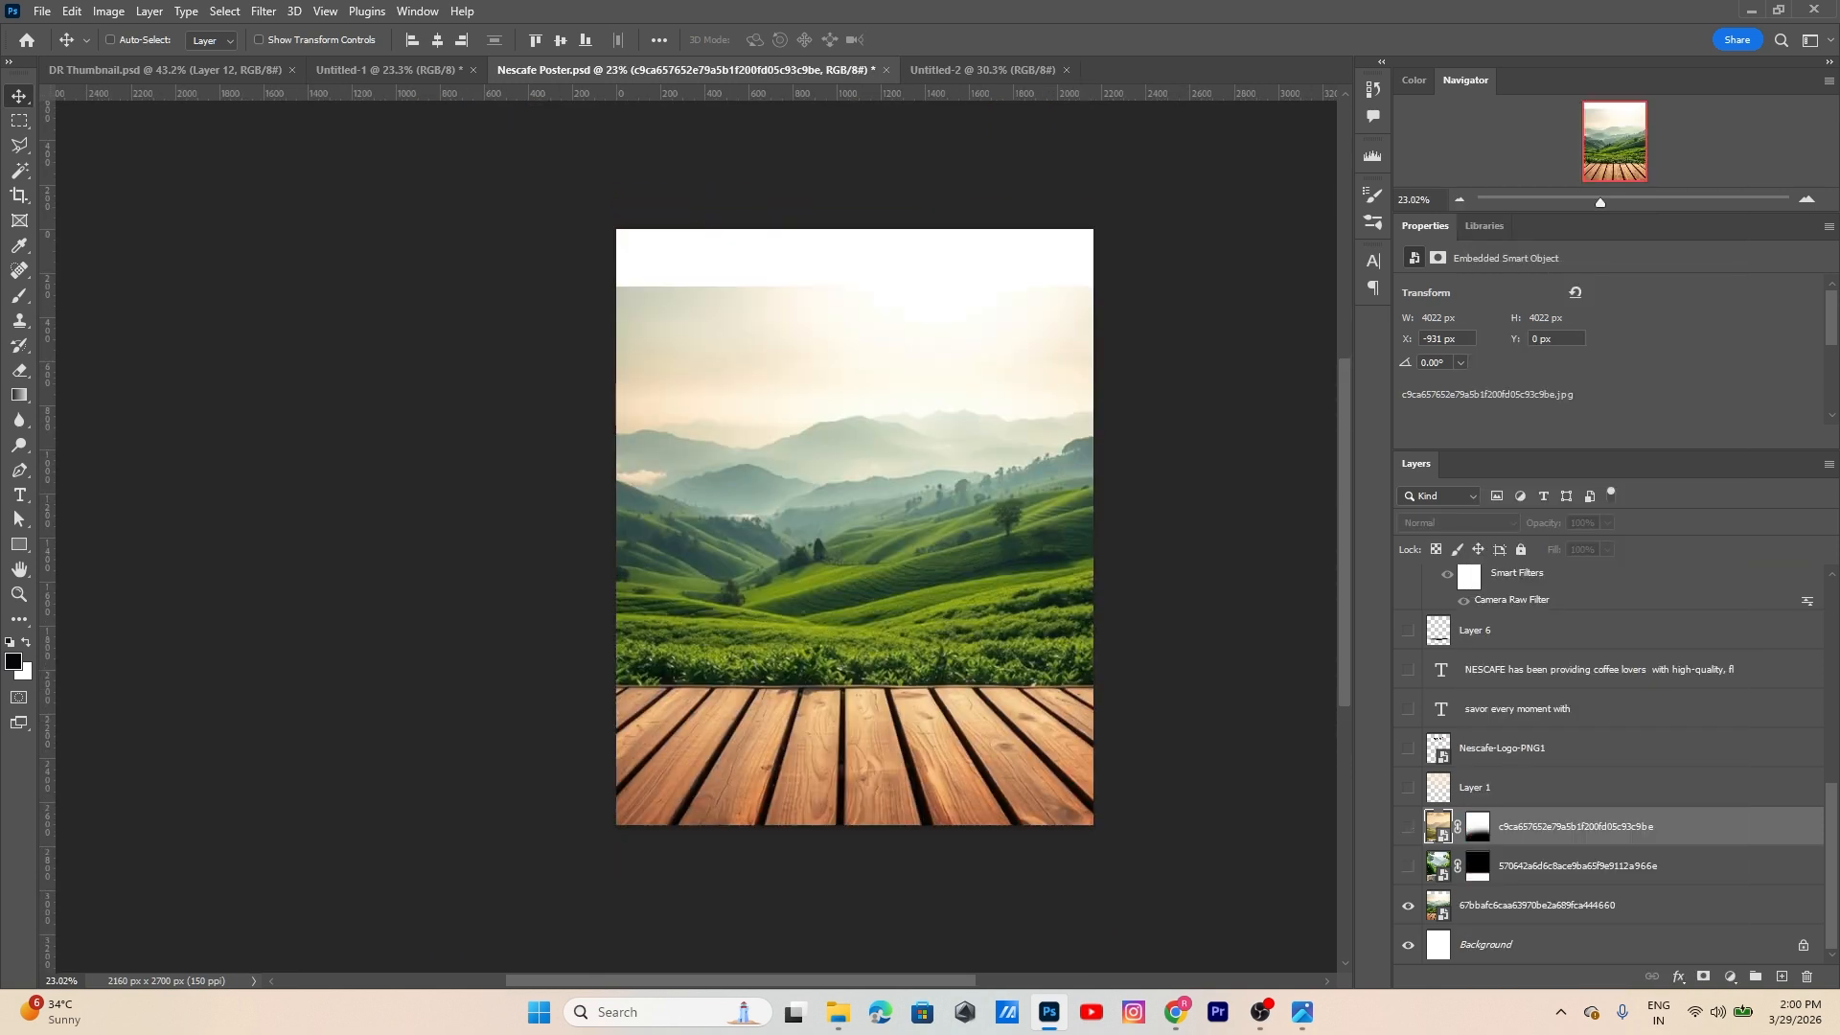
{"action": "left_click", "coordinate": [1408, 826]}
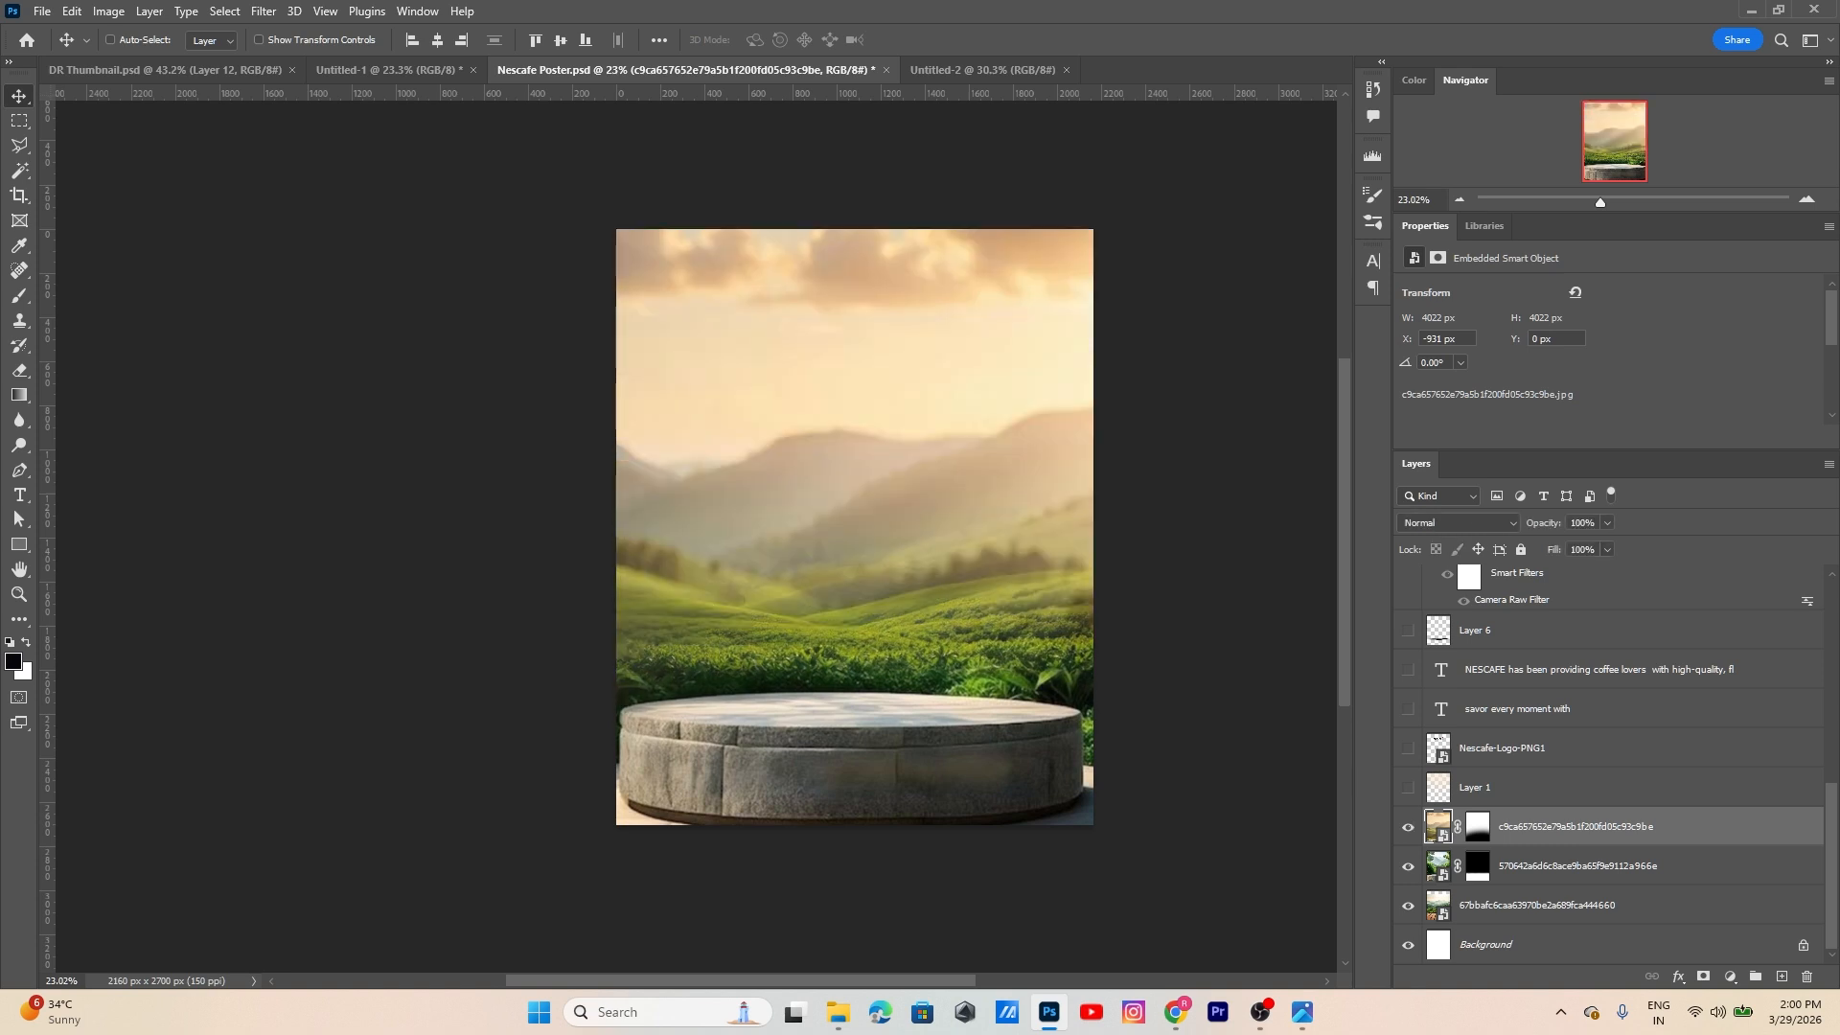
- Copy the sunset, podium and green hills layers together into the Untitled-2 document and select the podium layer there
{"action": "left_click", "coordinate": [1537, 906], "text": "shift"}
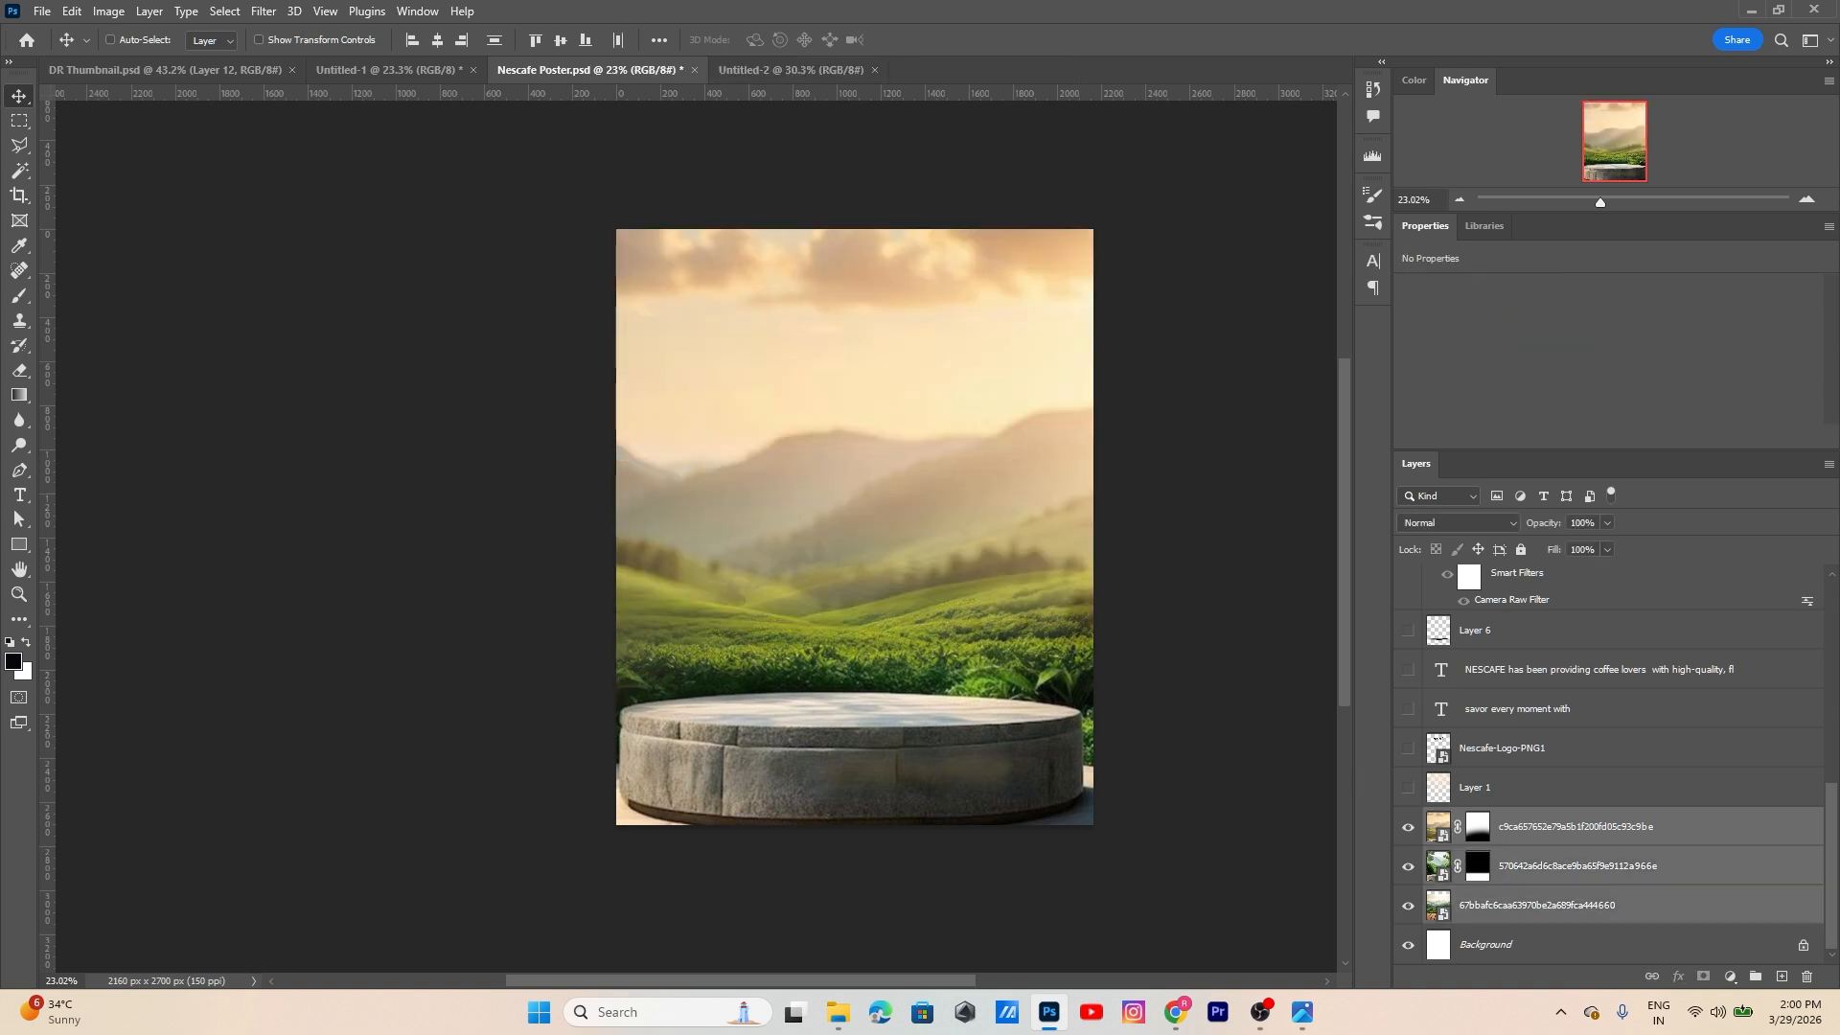
{"action": "left_click_drag", "start_coordinate": [1537, 906], "coordinate": [757, 70]}
{"action": "left_click_drag", "start_coordinate": [756, 133], "coordinate": [756, 135]}
{"action": "right_click", "coordinate": [791, 697]}
{"action": "left_click", "coordinate": [862, 707]}
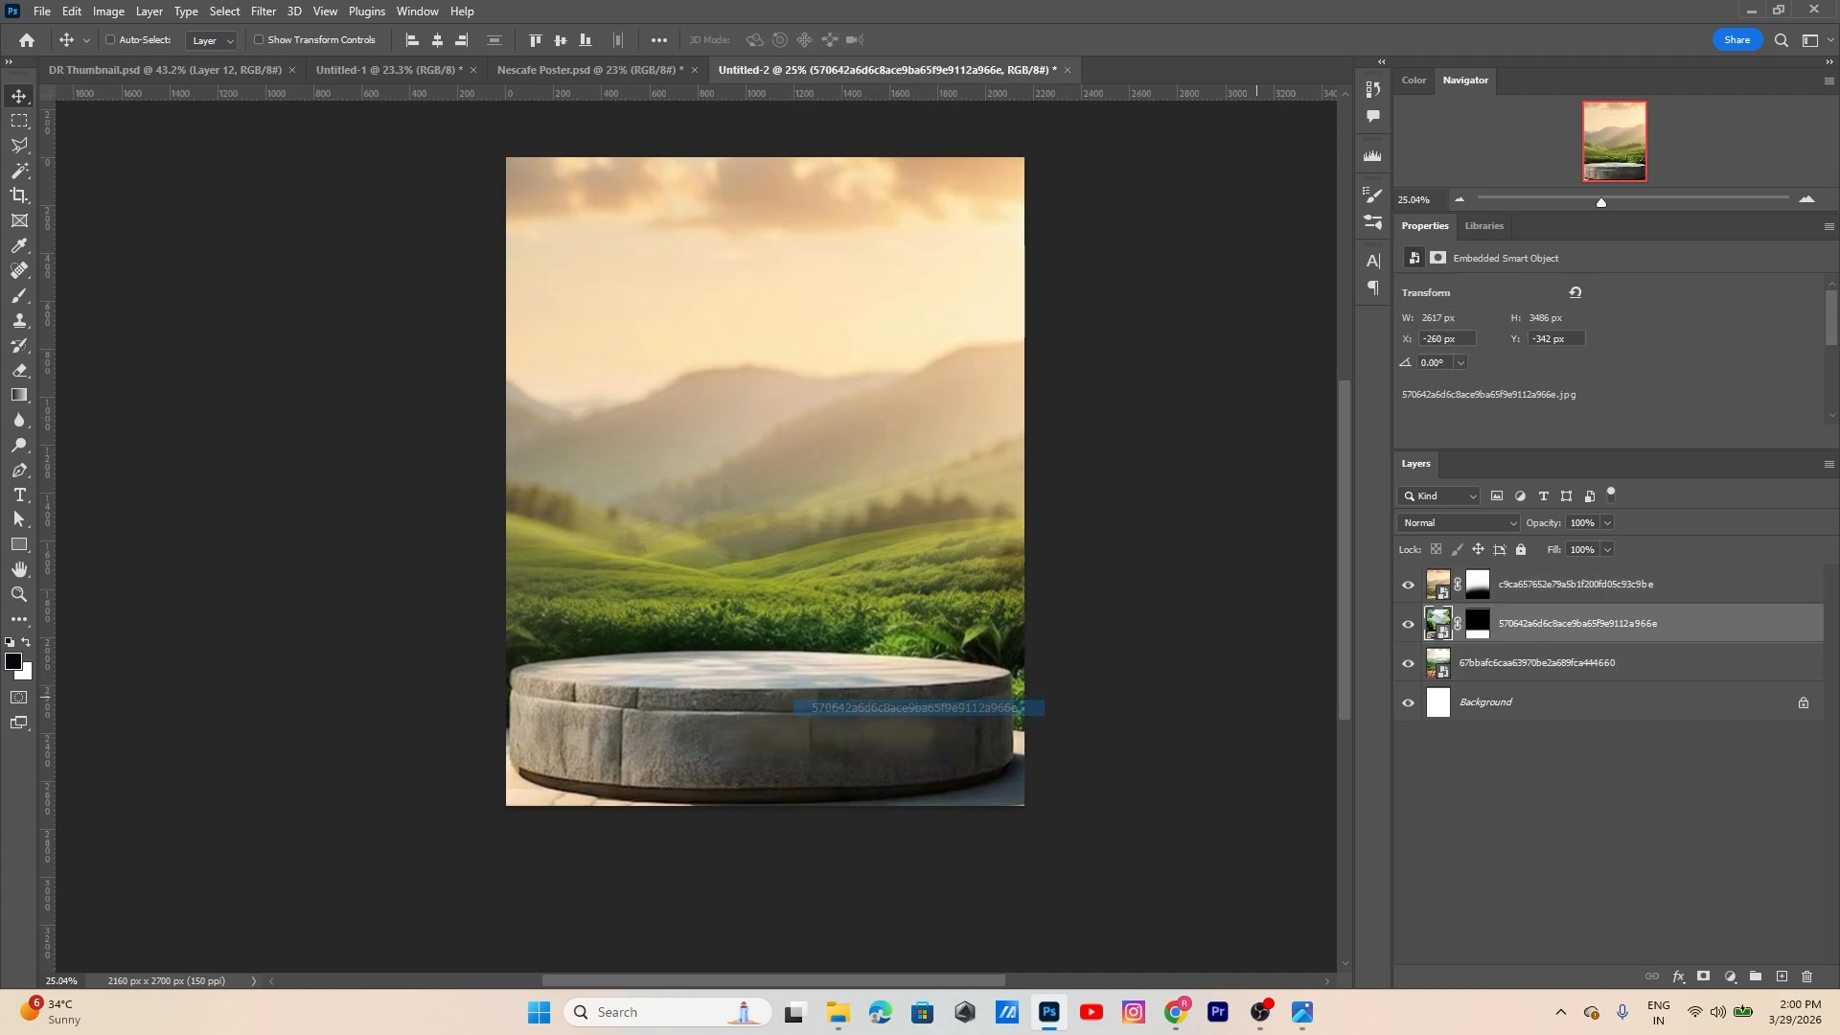
- In Untitled-2, isolate the wooden deck photo, show the podium layer again, and check the podium with its mask disabled and re-enabled
{"action": "left_click", "coordinate": [1408, 624]}
{"action": "left_click", "coordinate": [1408, 584]}
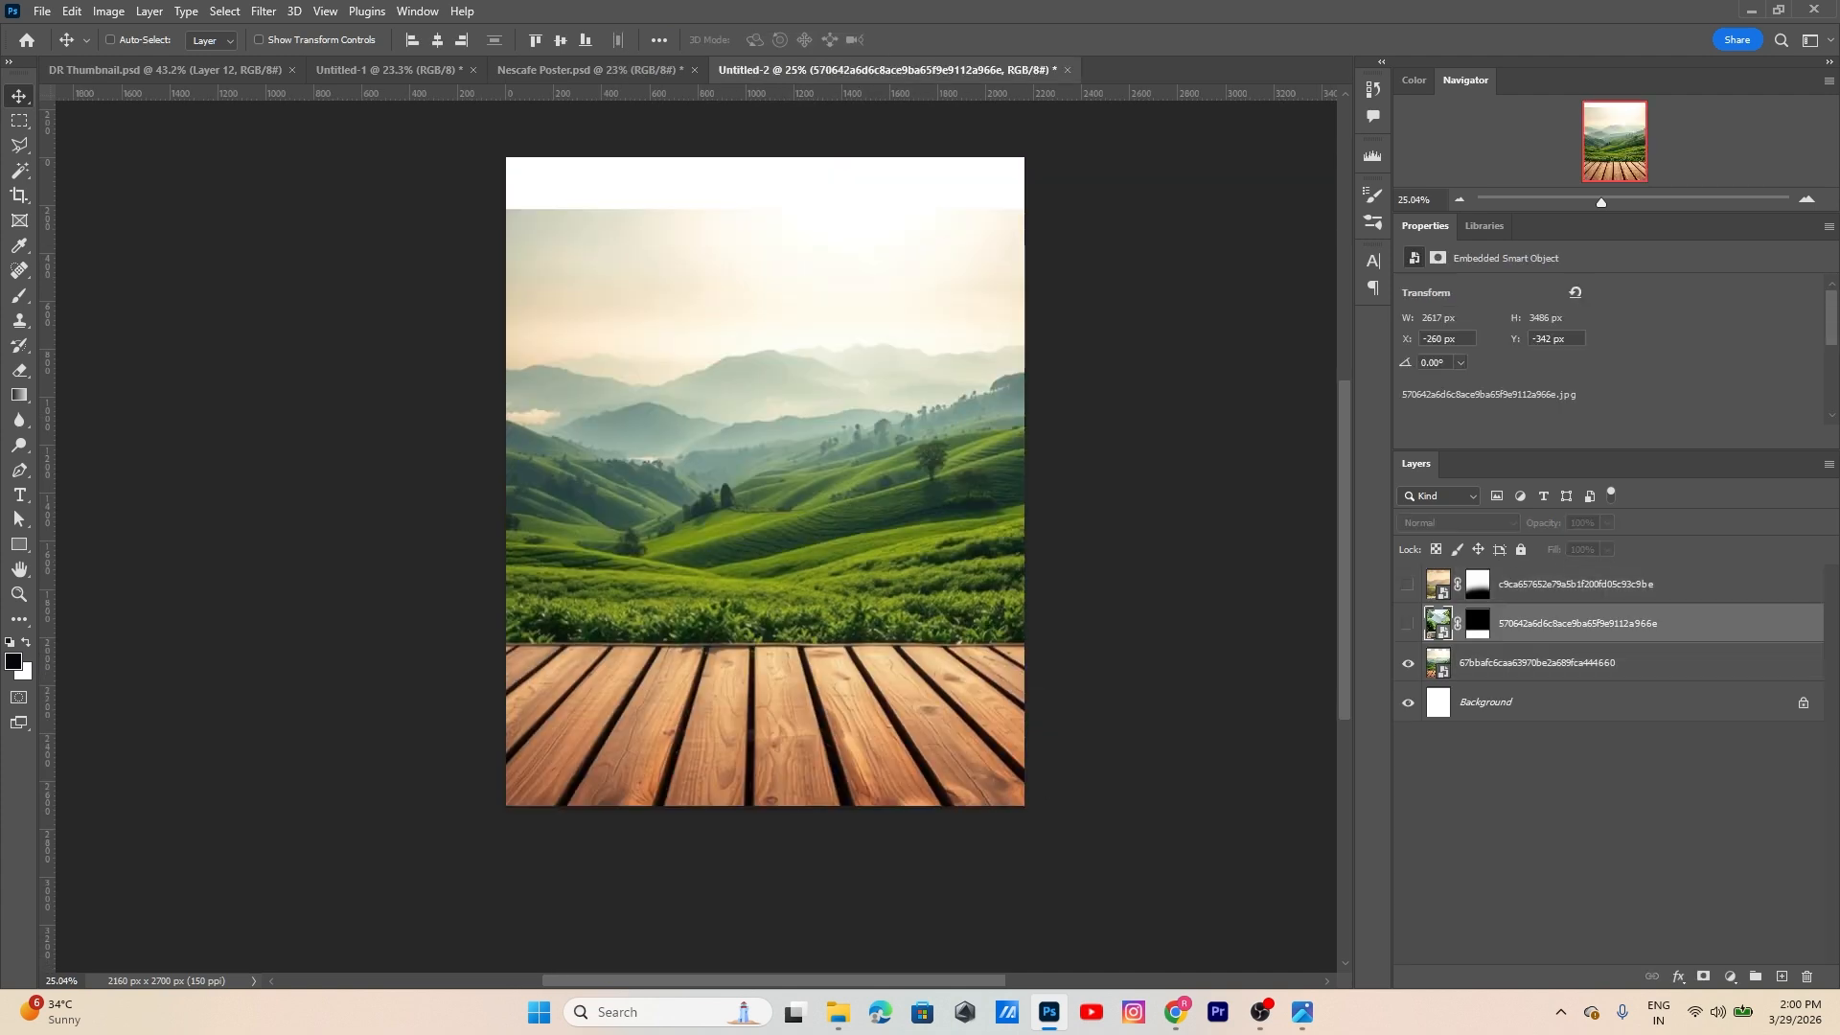
{"action": "left_click", "coordinate": [1408, 623]}
{"action": "right_click", "coordinate": [1476, 625]}
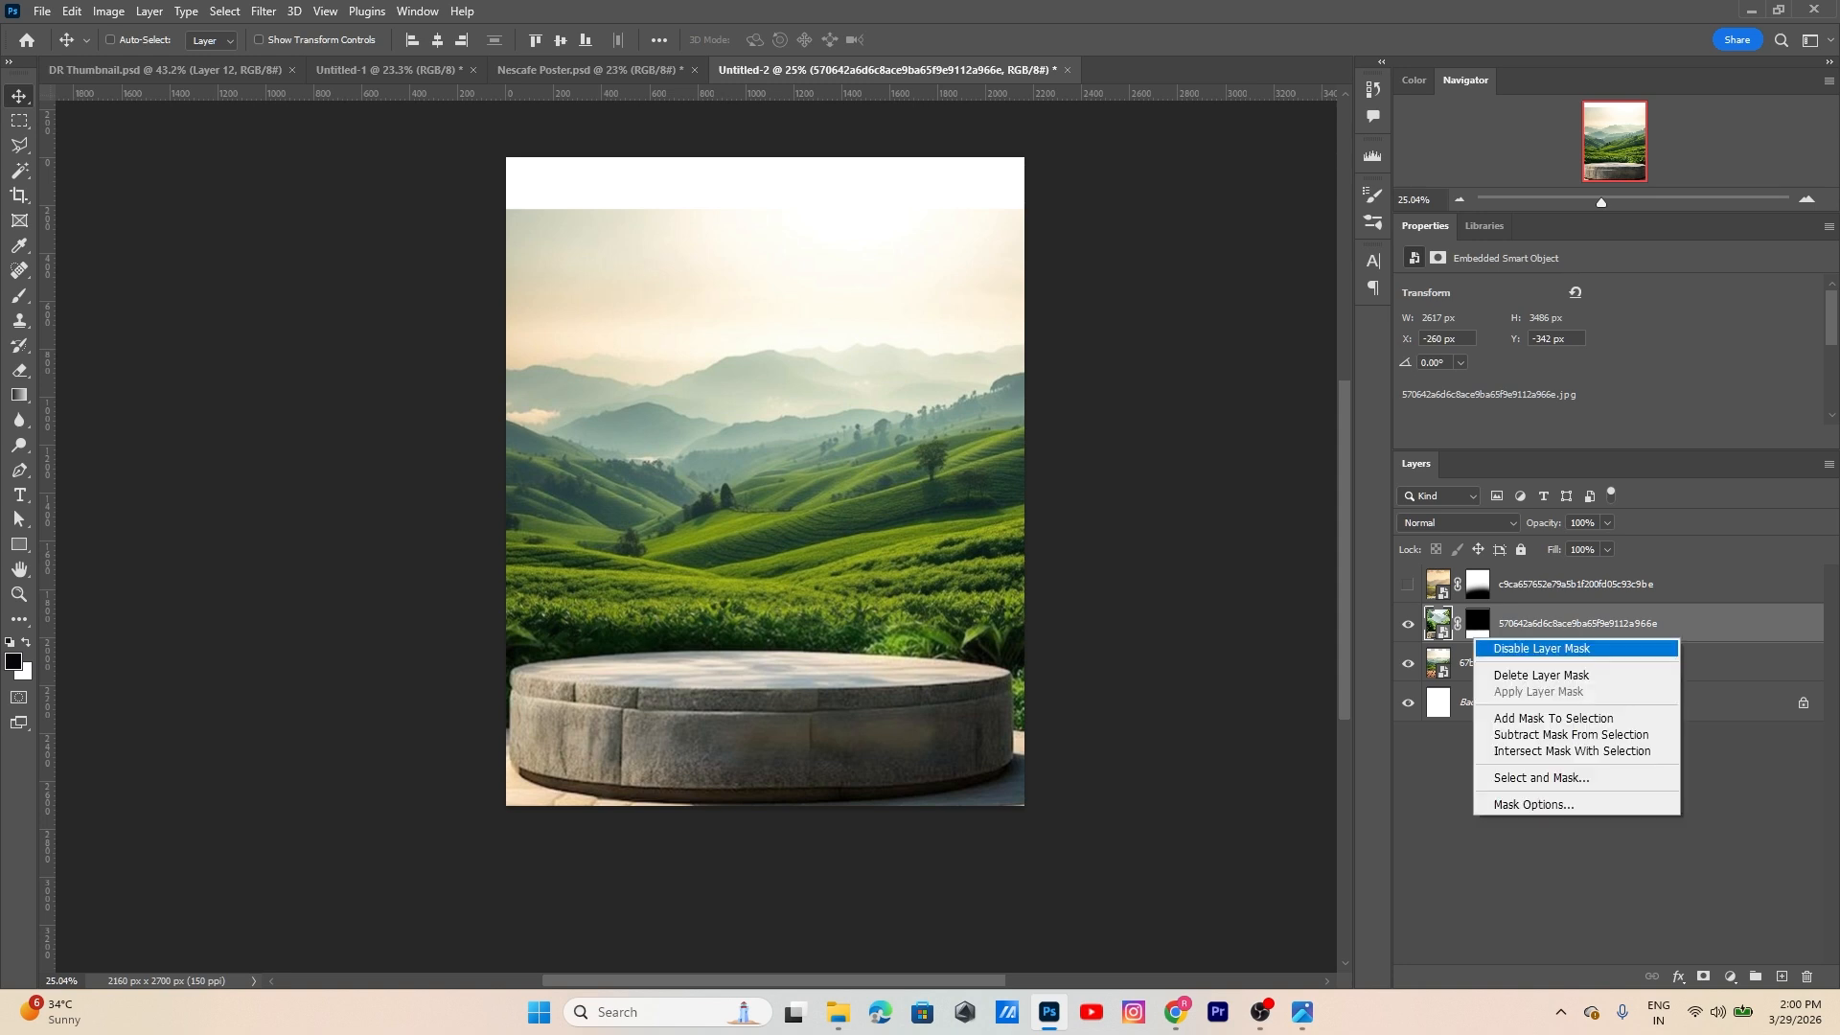
{"action": "left_click", "coordinate": [1524, 646]}
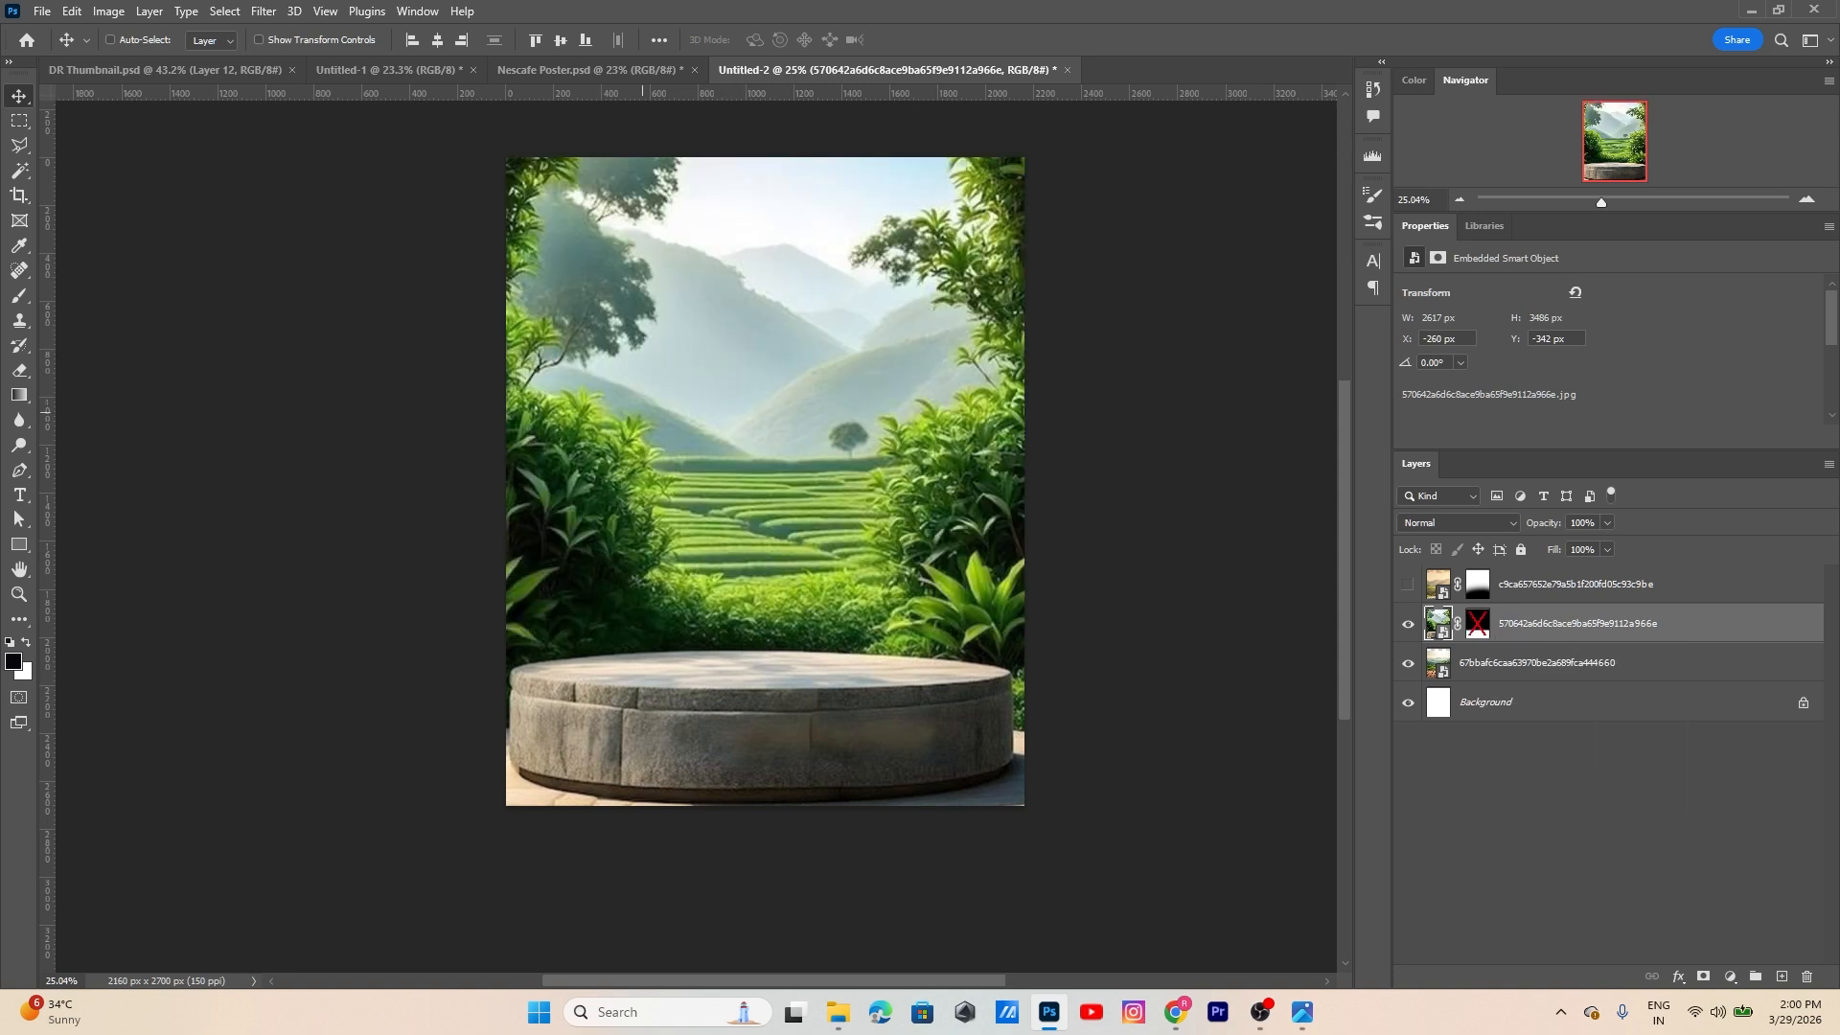
{"action": "right_click", "coordinate": [1478, 625]}
{"action": "left_click", "coordinate": [1524, 642]}
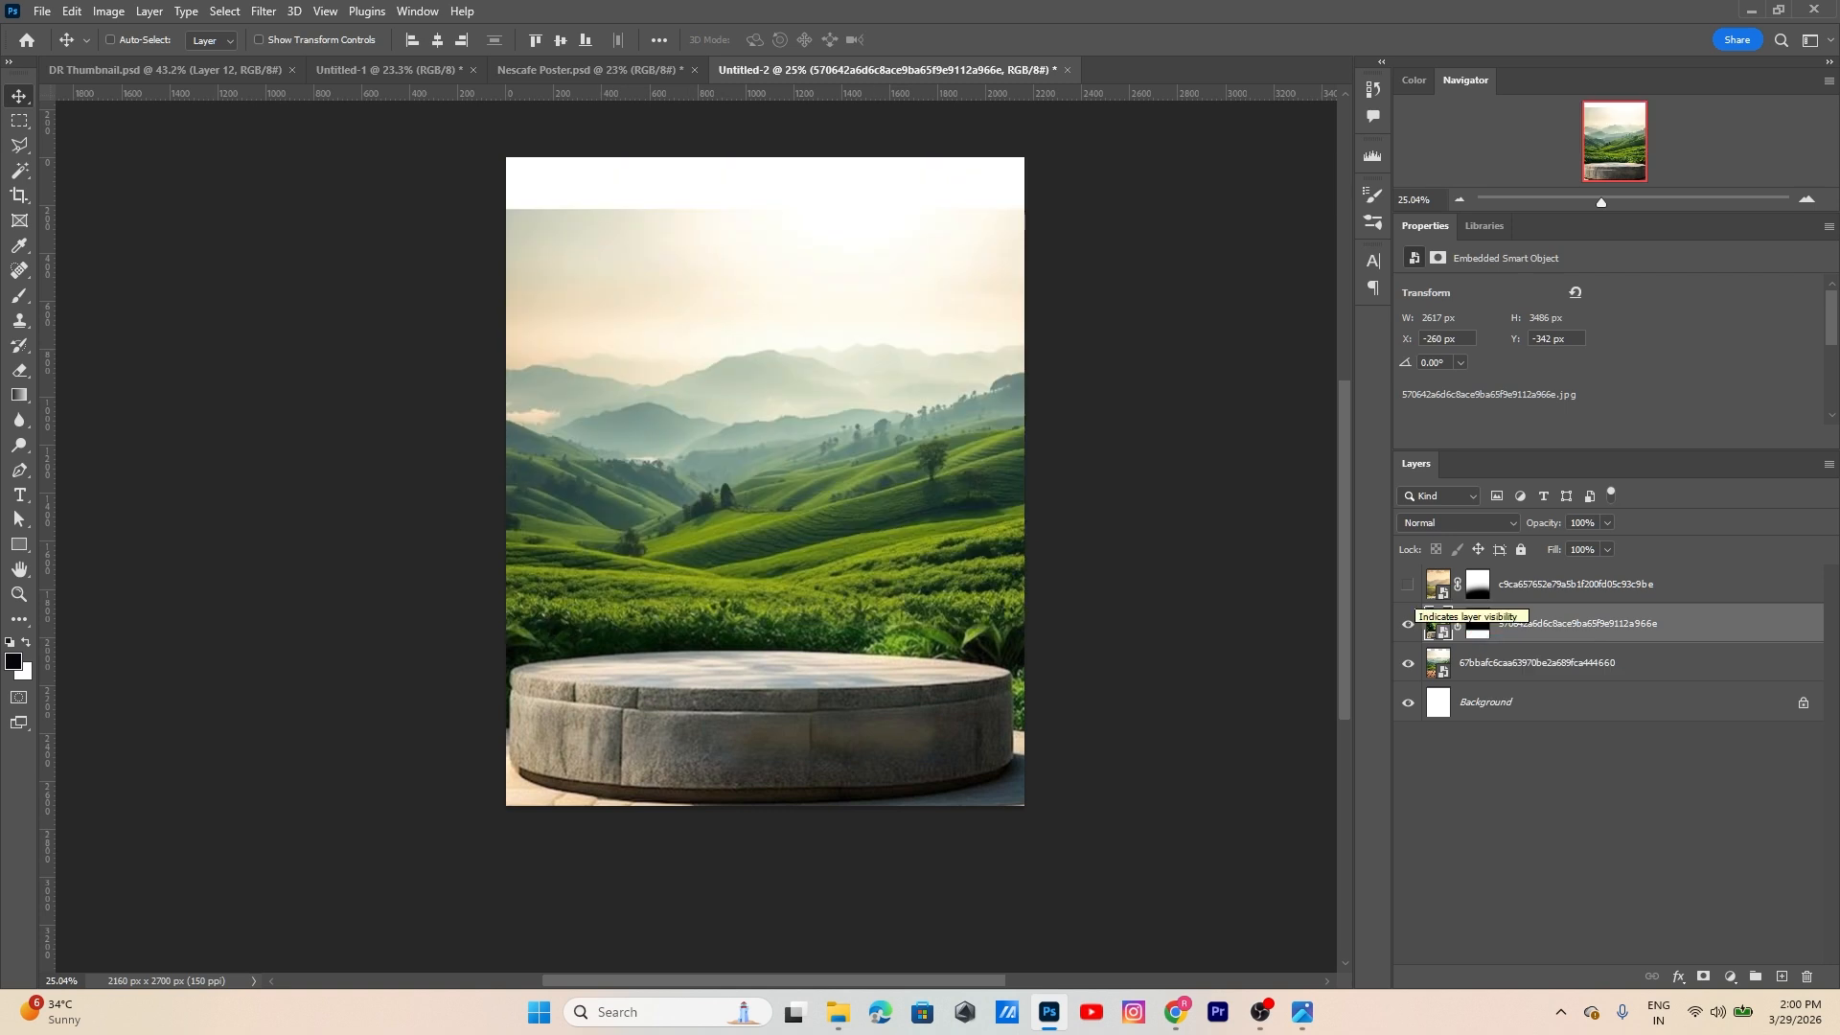
- Show the golden sunset sky layer in Untitled-2 and check its blend by disabling and re-enabling its layer mask
{"action": "left_click", "coordinate": [1408, 584]}
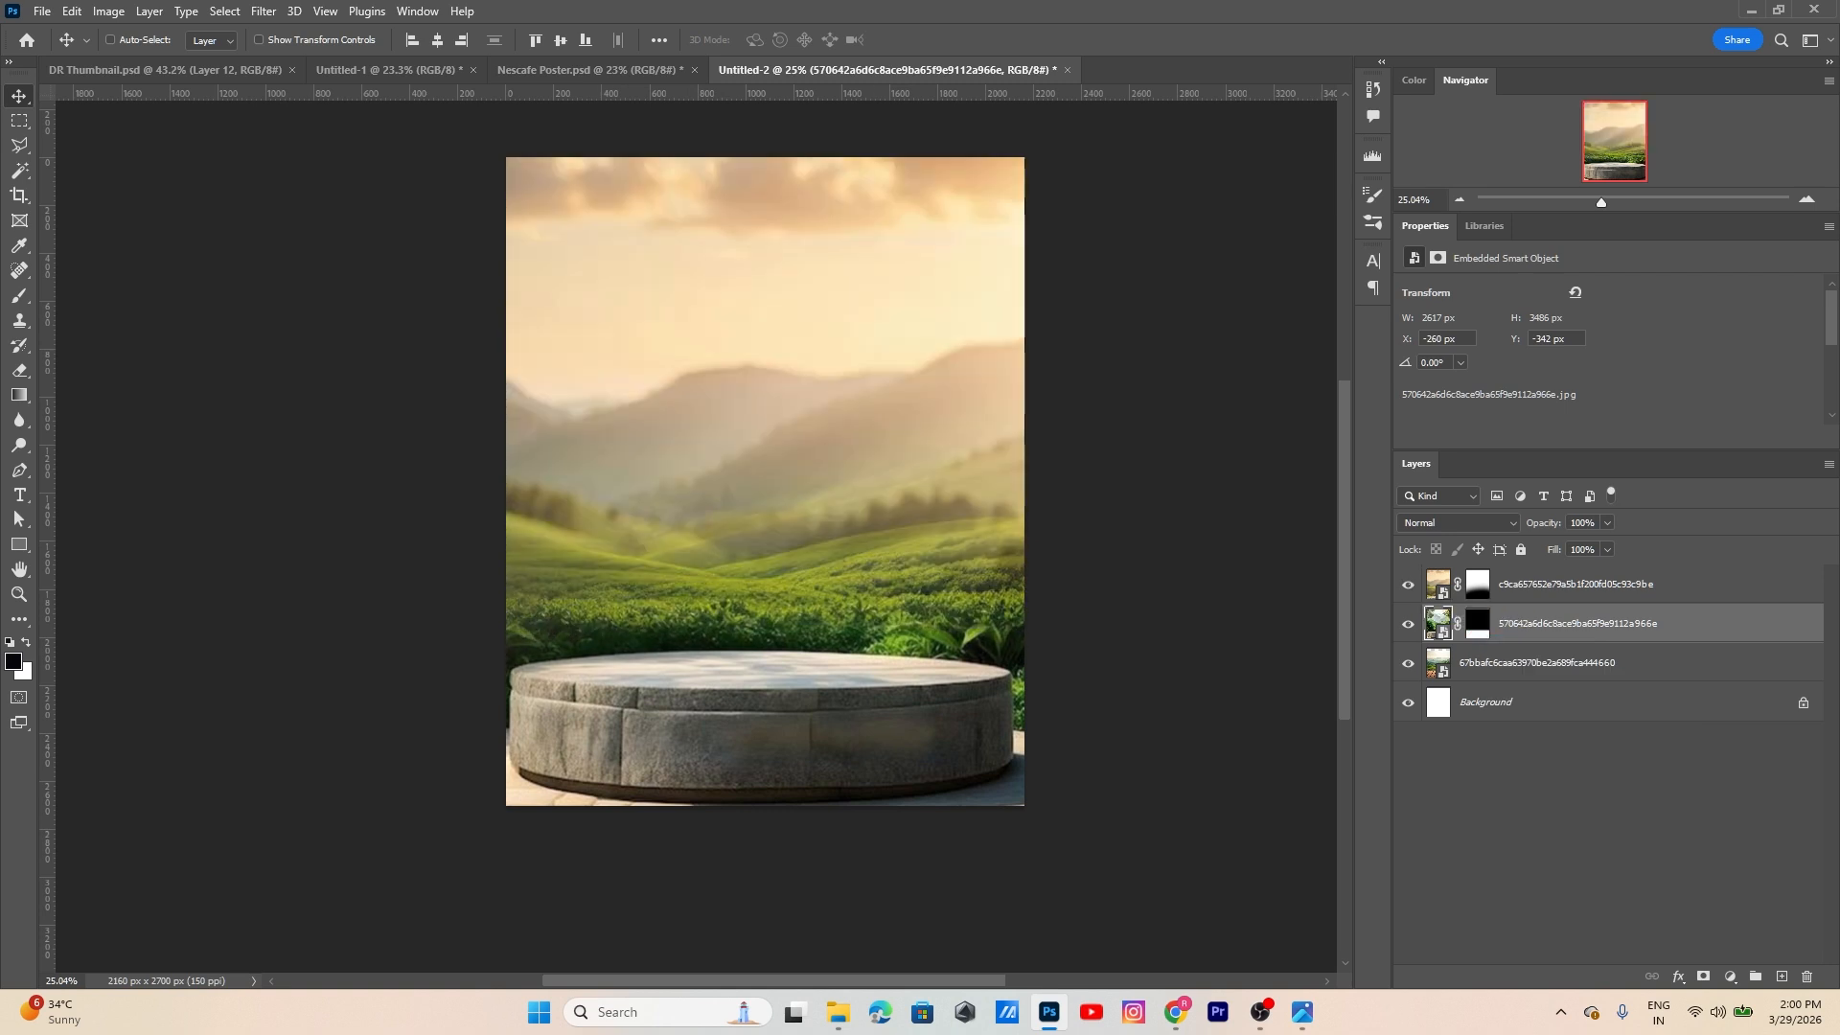
{"action": "right_click", "coordinate": [1533, 584]}
{"action": "right_click", "coordinate": [1478, 584]}
{"action": "left_click", "coordinate": [1519, 591]}
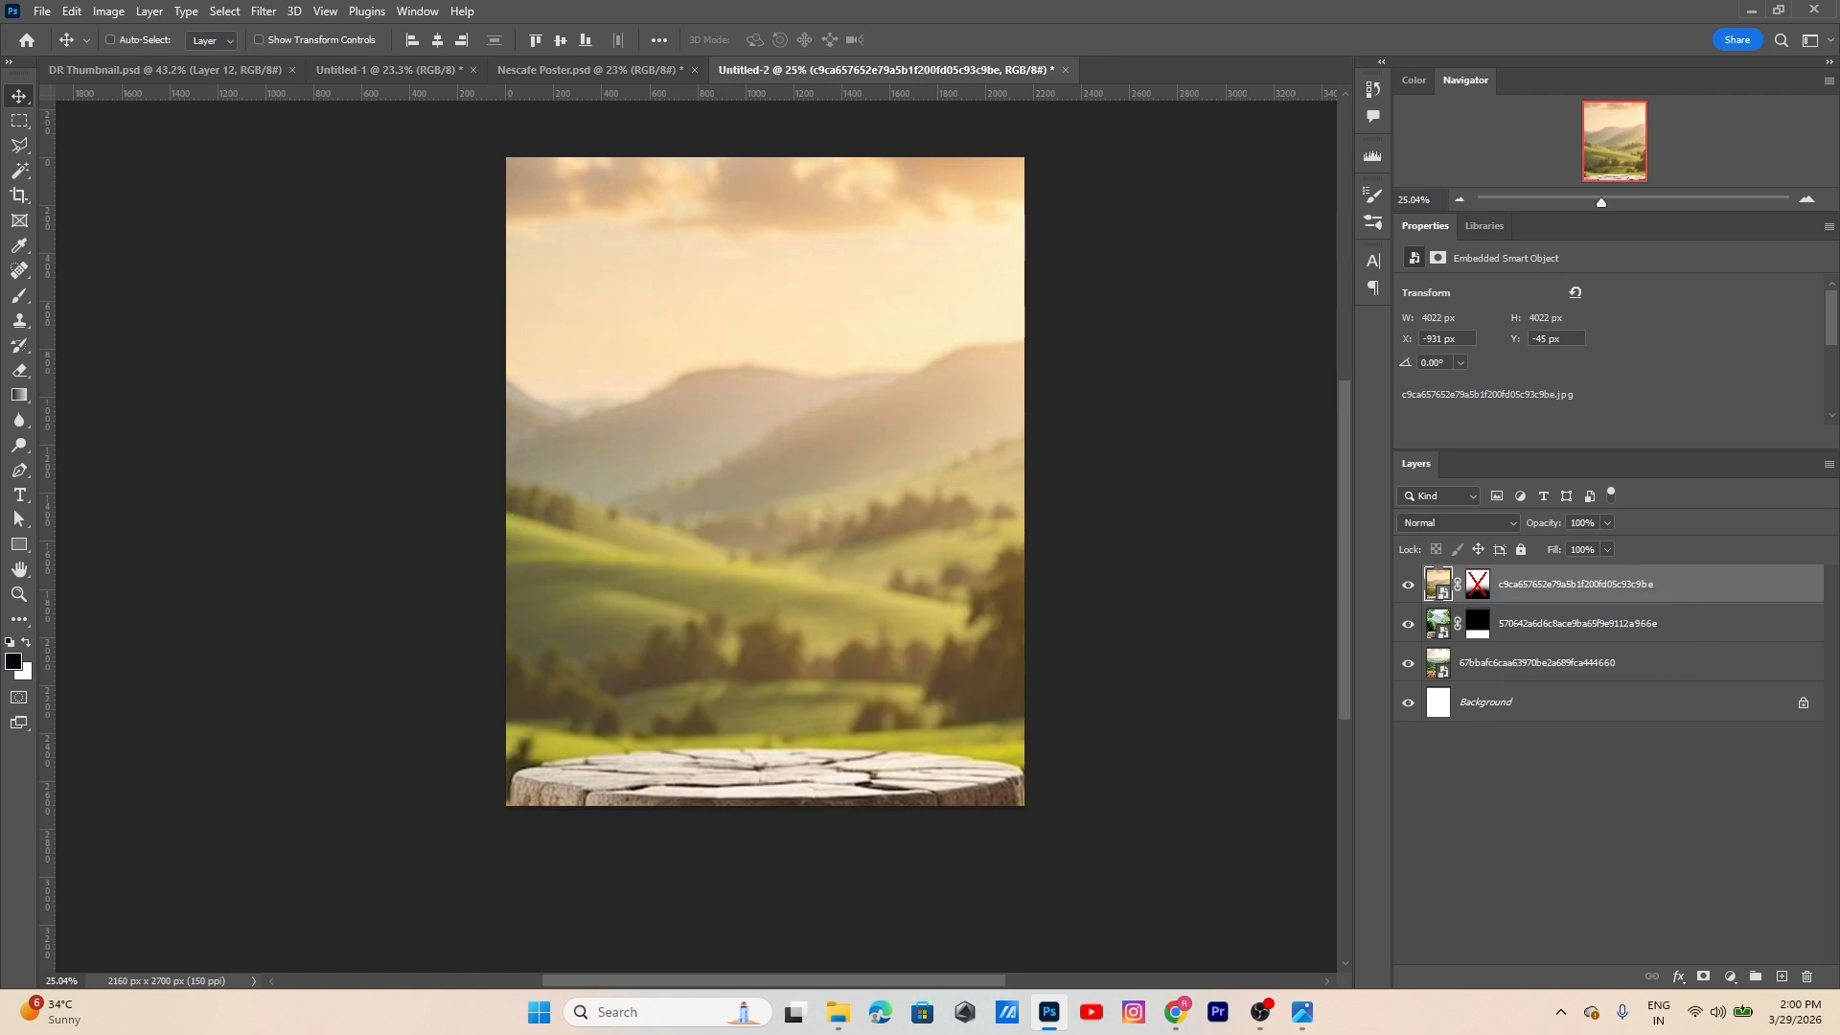
{"action": "right_click", "coordinate": [1481, 586]}
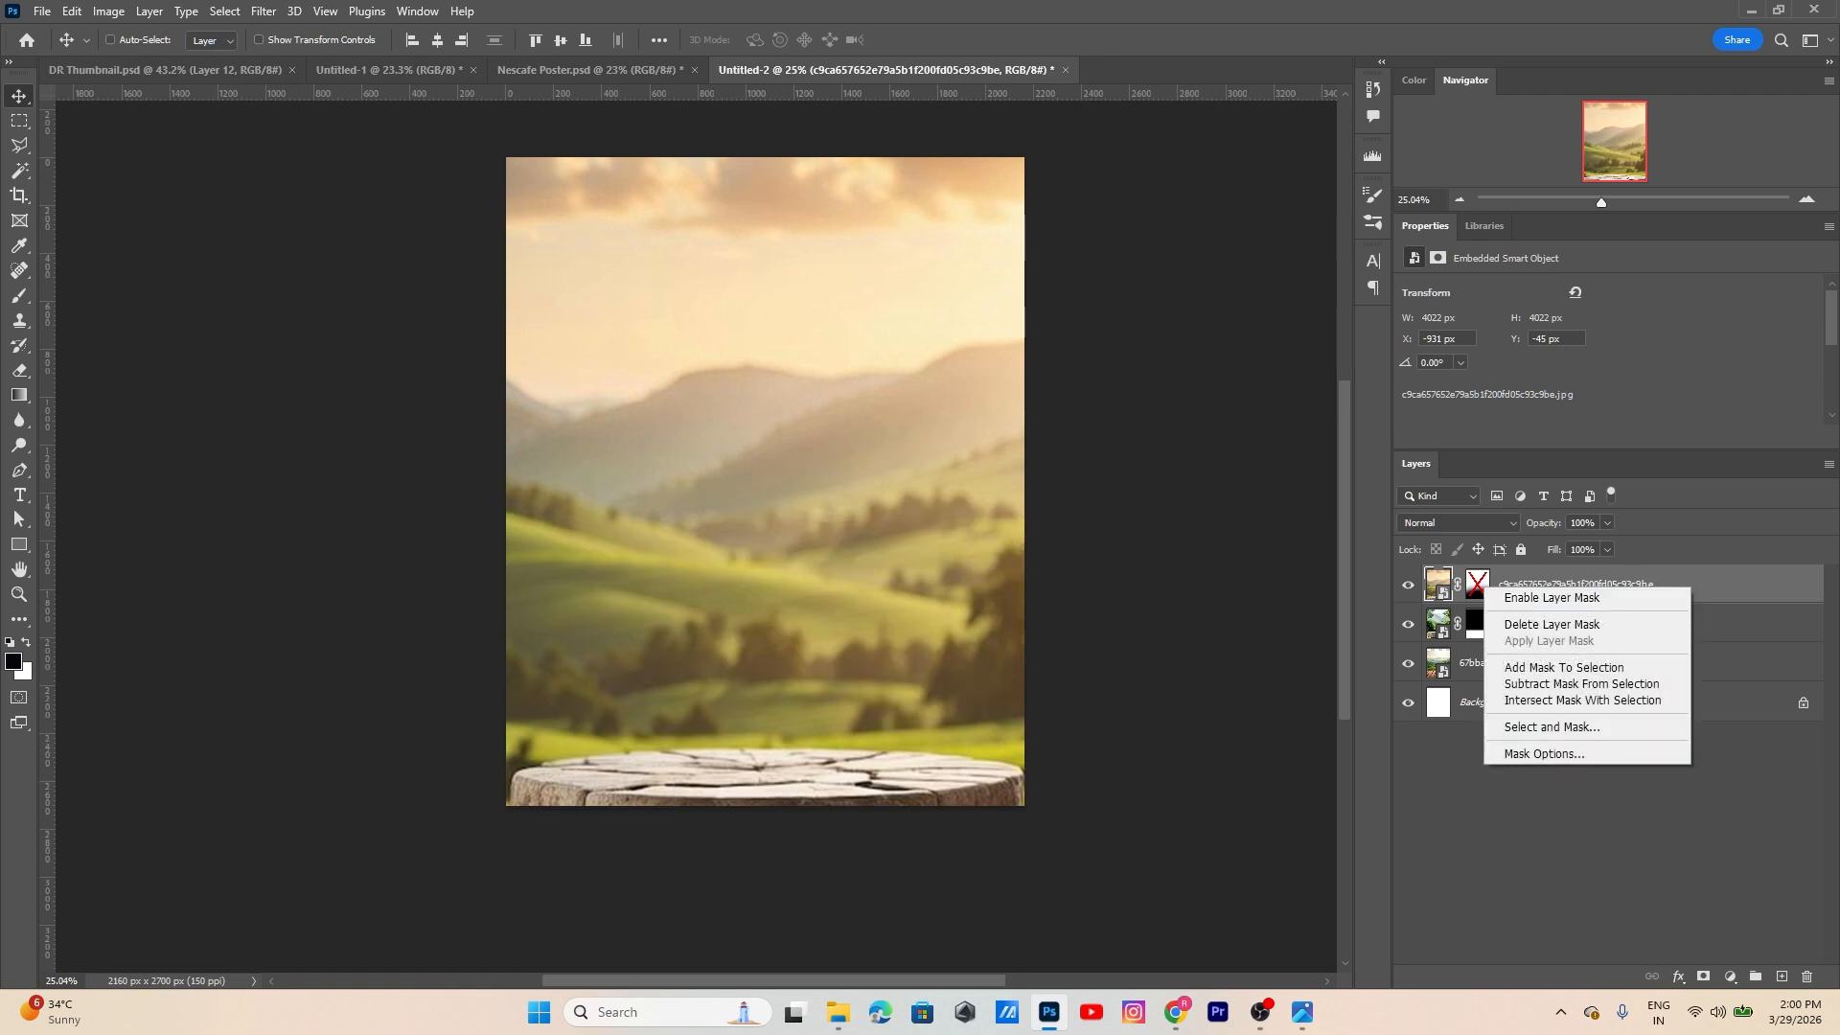
{"action": "left_click", "coordinate": [1524, 594]}
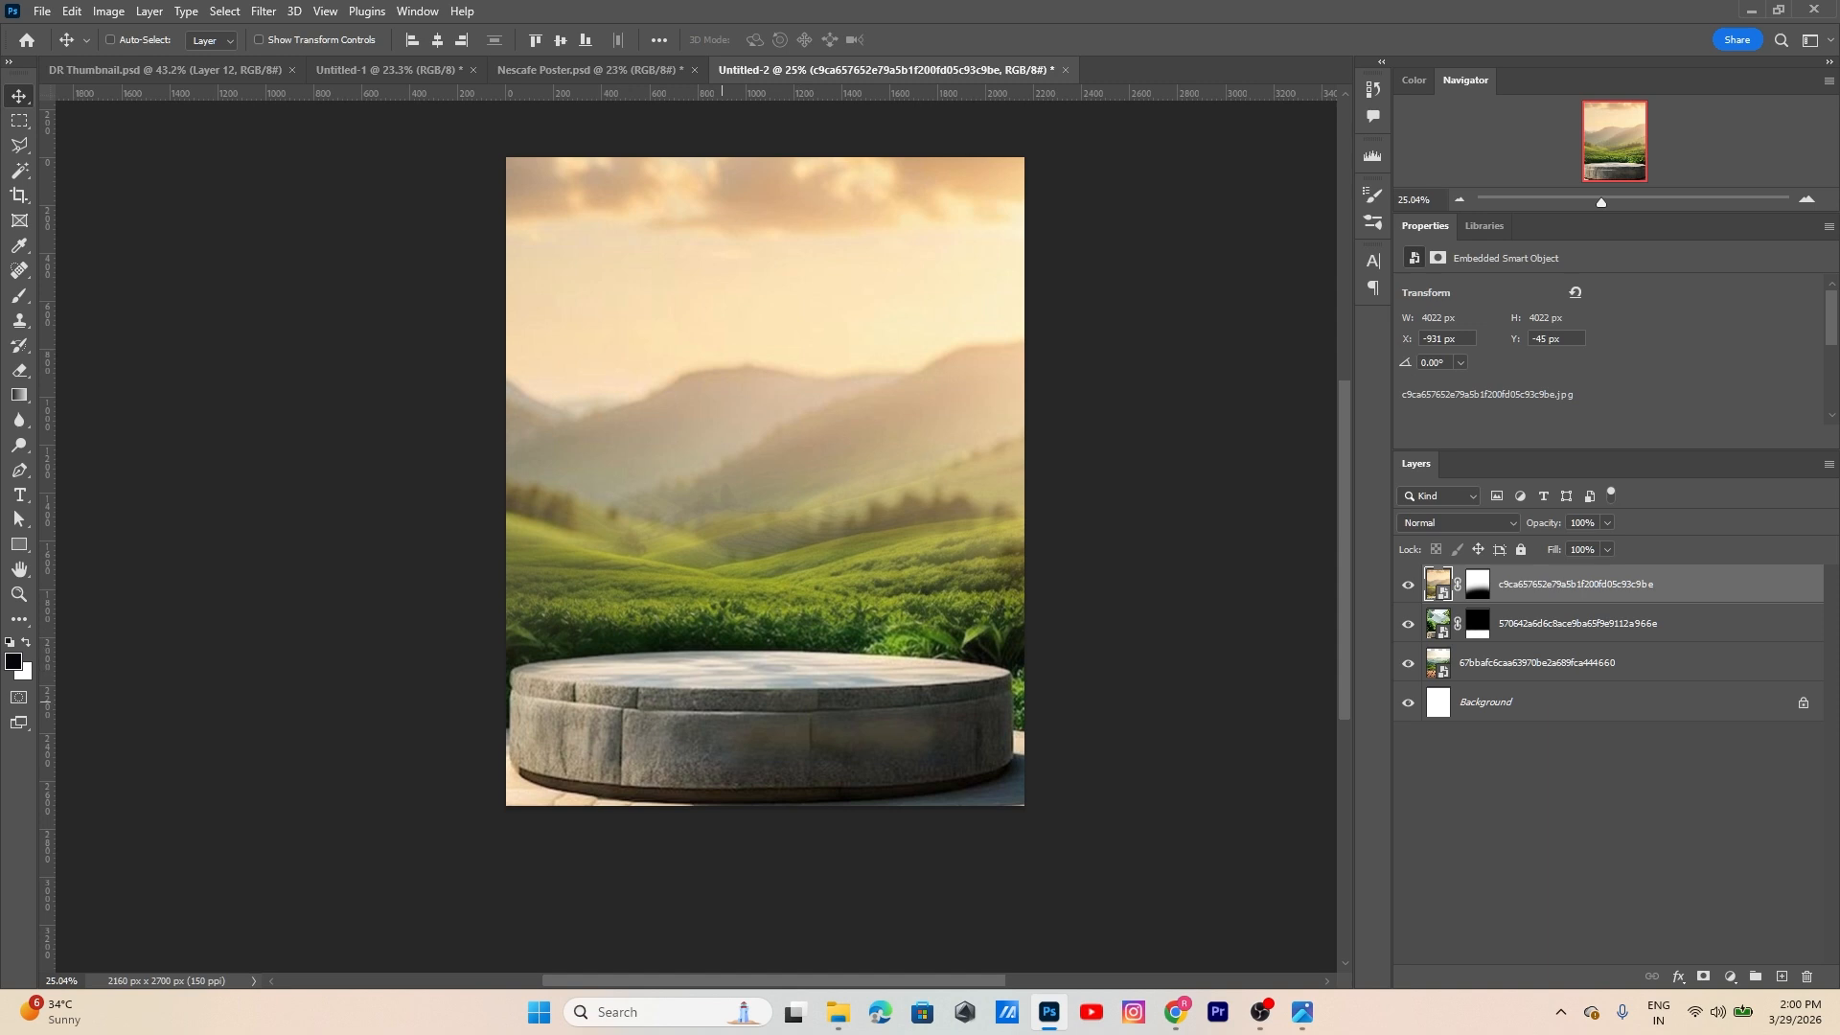
- In the Gemini chat in Chrome, compare enlarged views of the uploaded coffee bean splash image and its generated version
{"action": "left_click", "coordinate": [590, 70]}
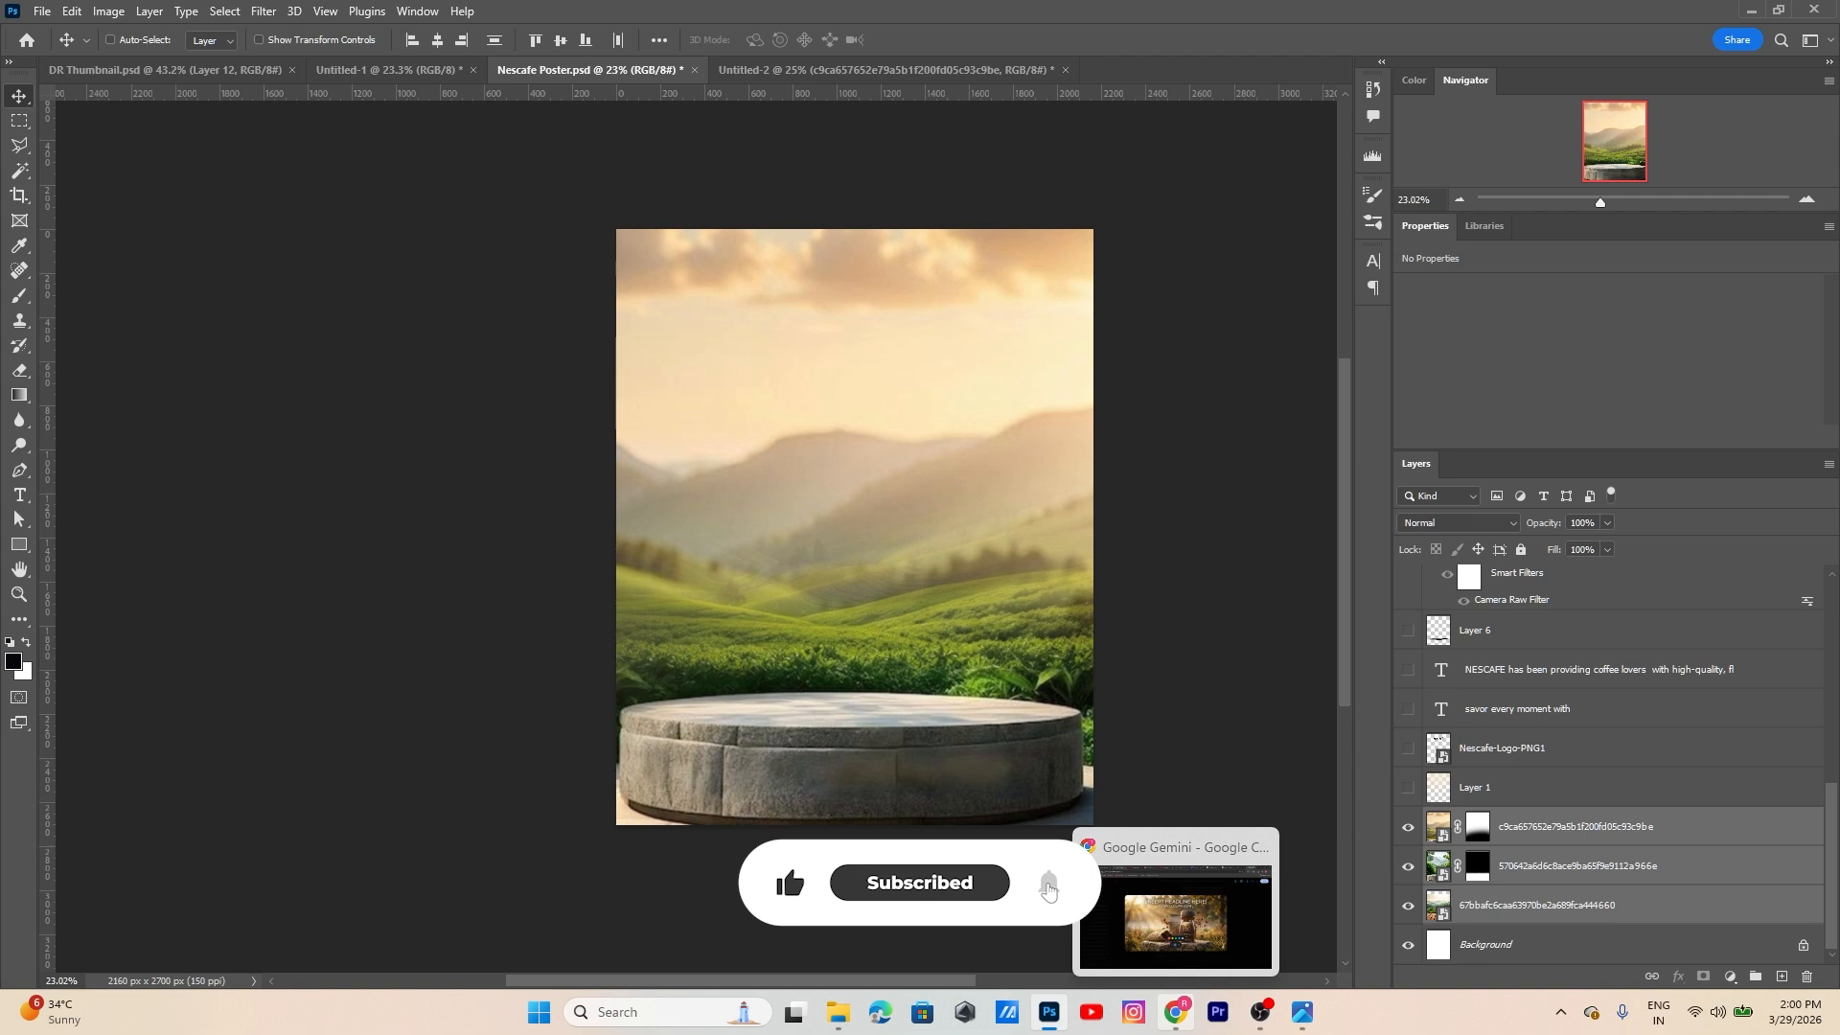
{"action": "left_click", "coordinate": [1176, 1012]}
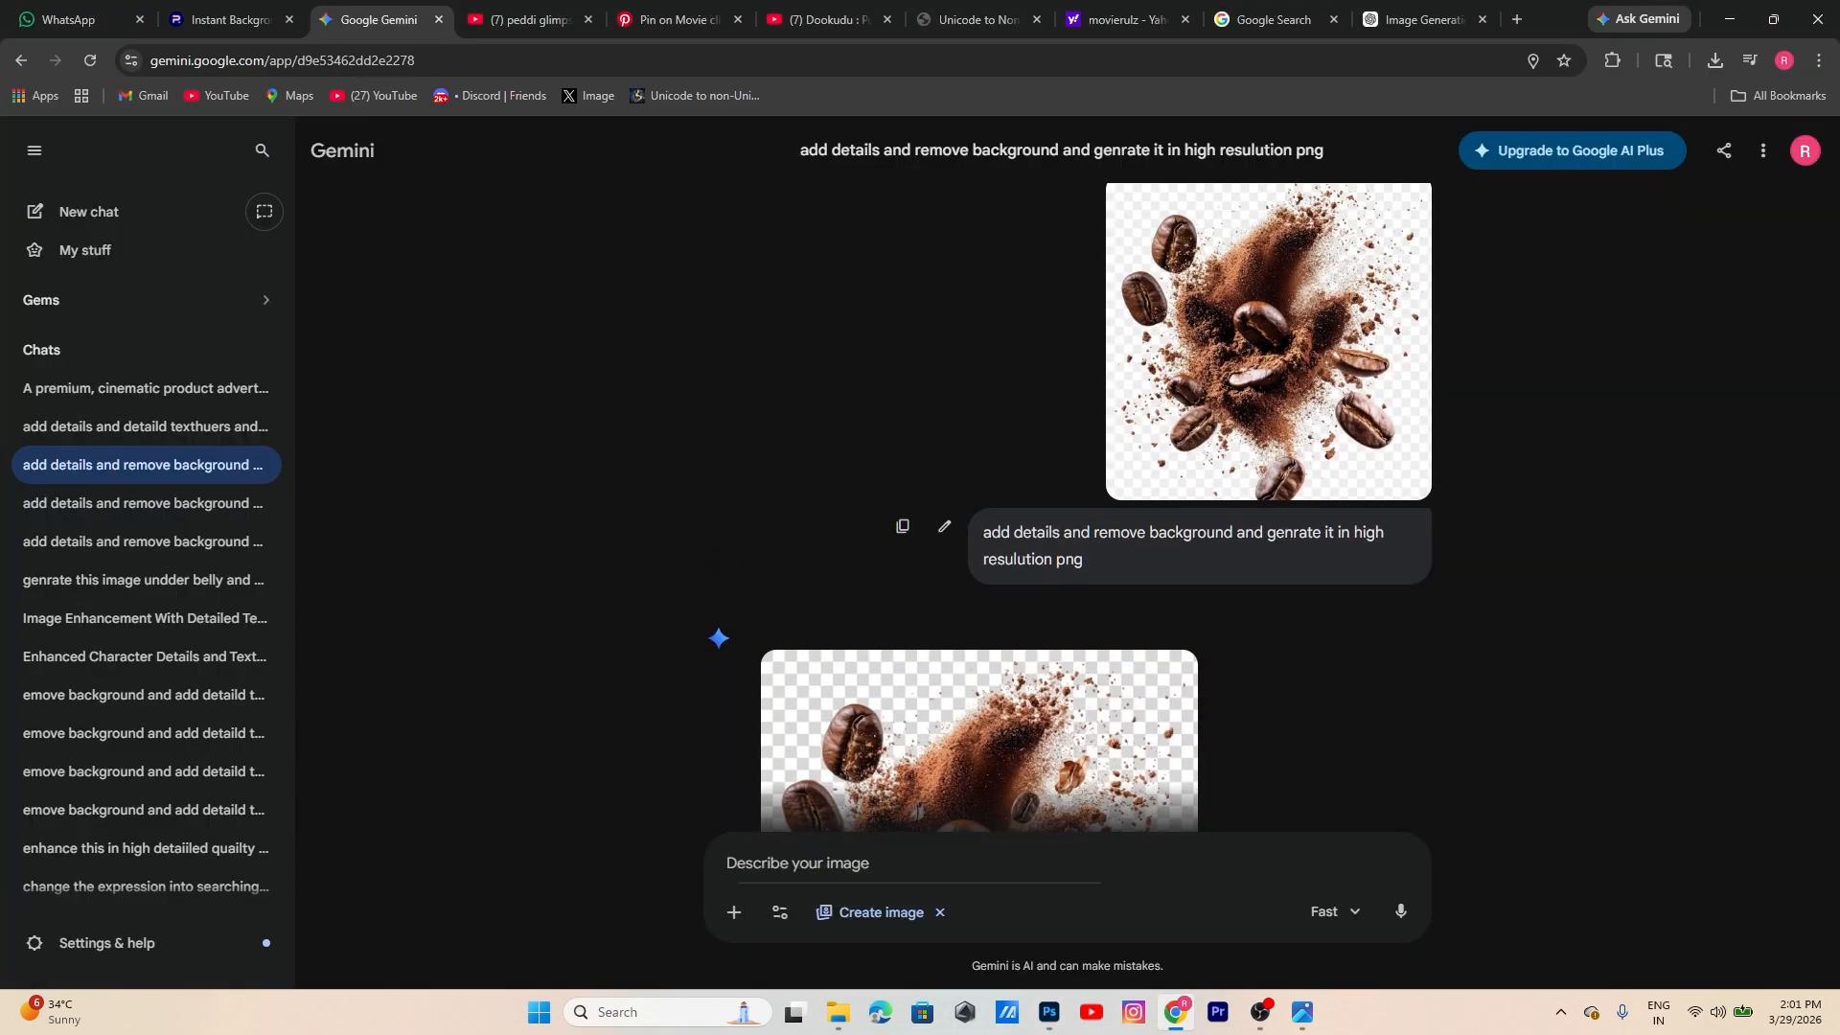
{"action": "left_click", "coordinate": [1268, 345]}
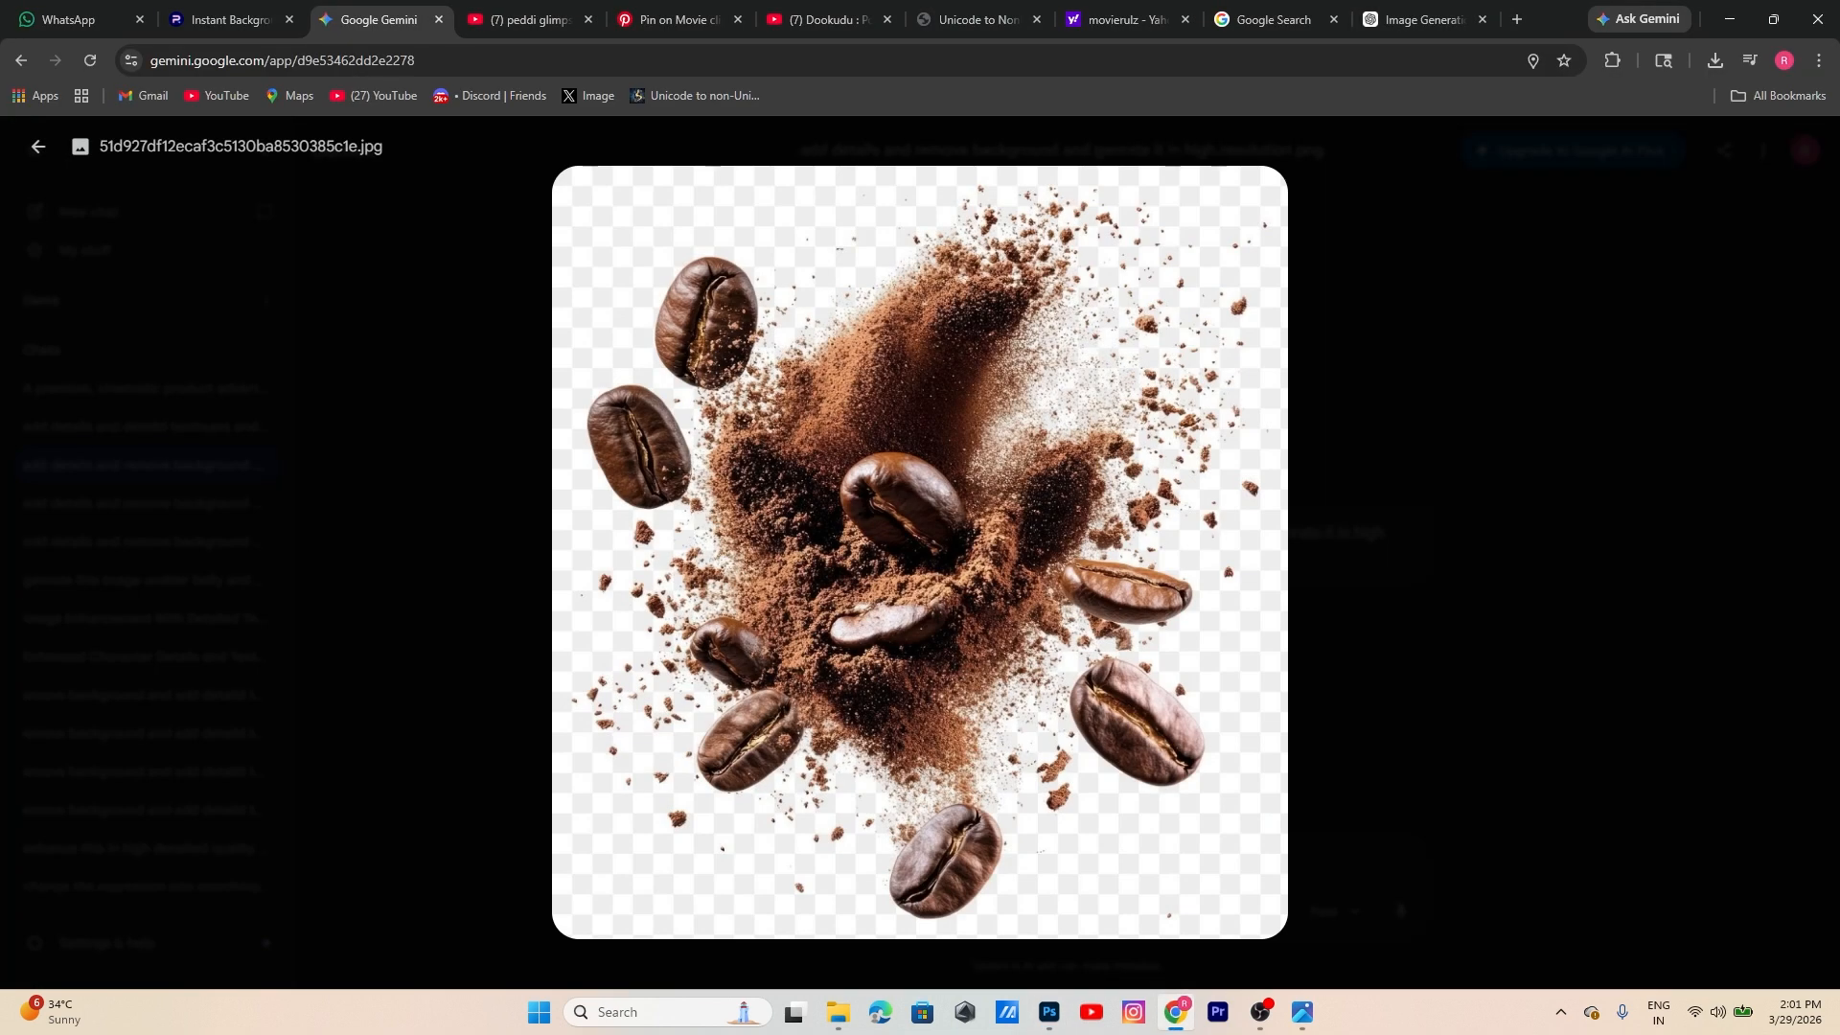
{"action": "key", "text": "Escape"}
{"action": "scroll", "coordinate": [1068, 508], "scroll_direction": "down", "scroll_amount": 3}
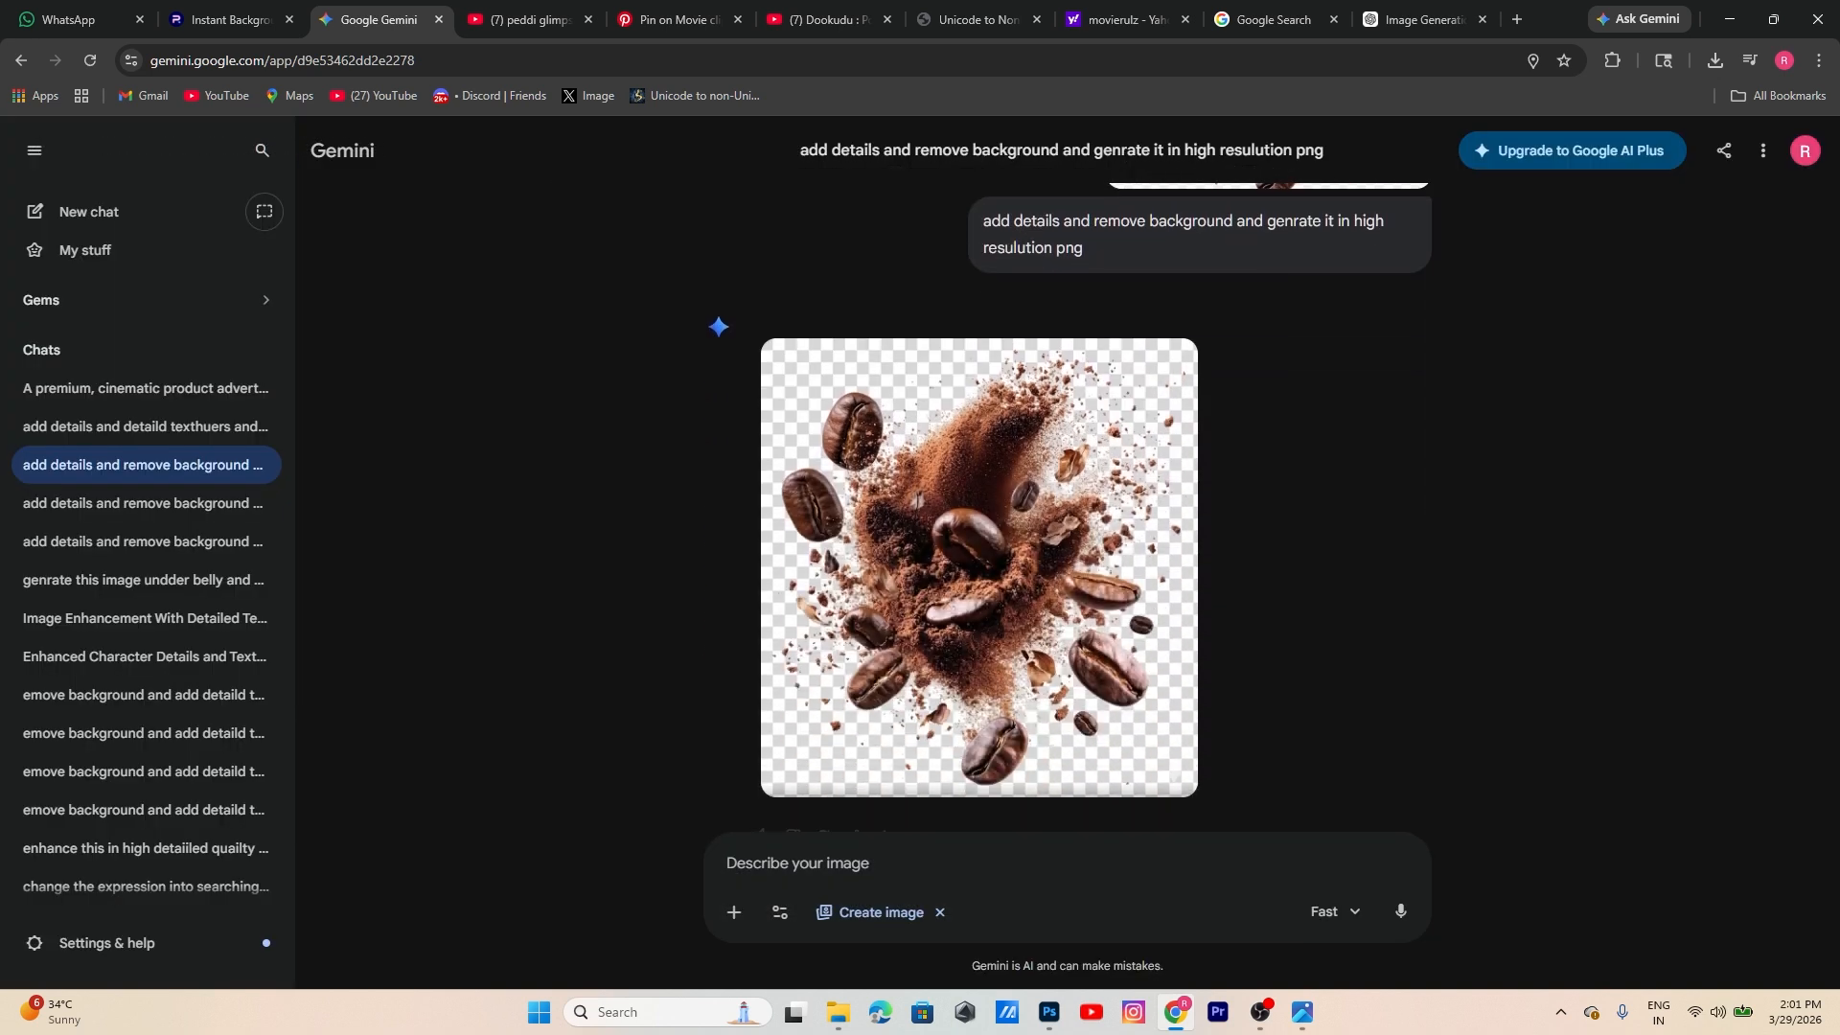
{"action": "scroll", "coordinate": [1083, 384], "scroll_direction": "up", "scroll_amount": 1}
{"action": "left_click_drag", "start_coordinate": [1085, 377], "coordinate": [985, 350]}
{"action": "scroll", "coordinate": [978, 508], "scroll_direction": "down", "scroll_amount": 2}
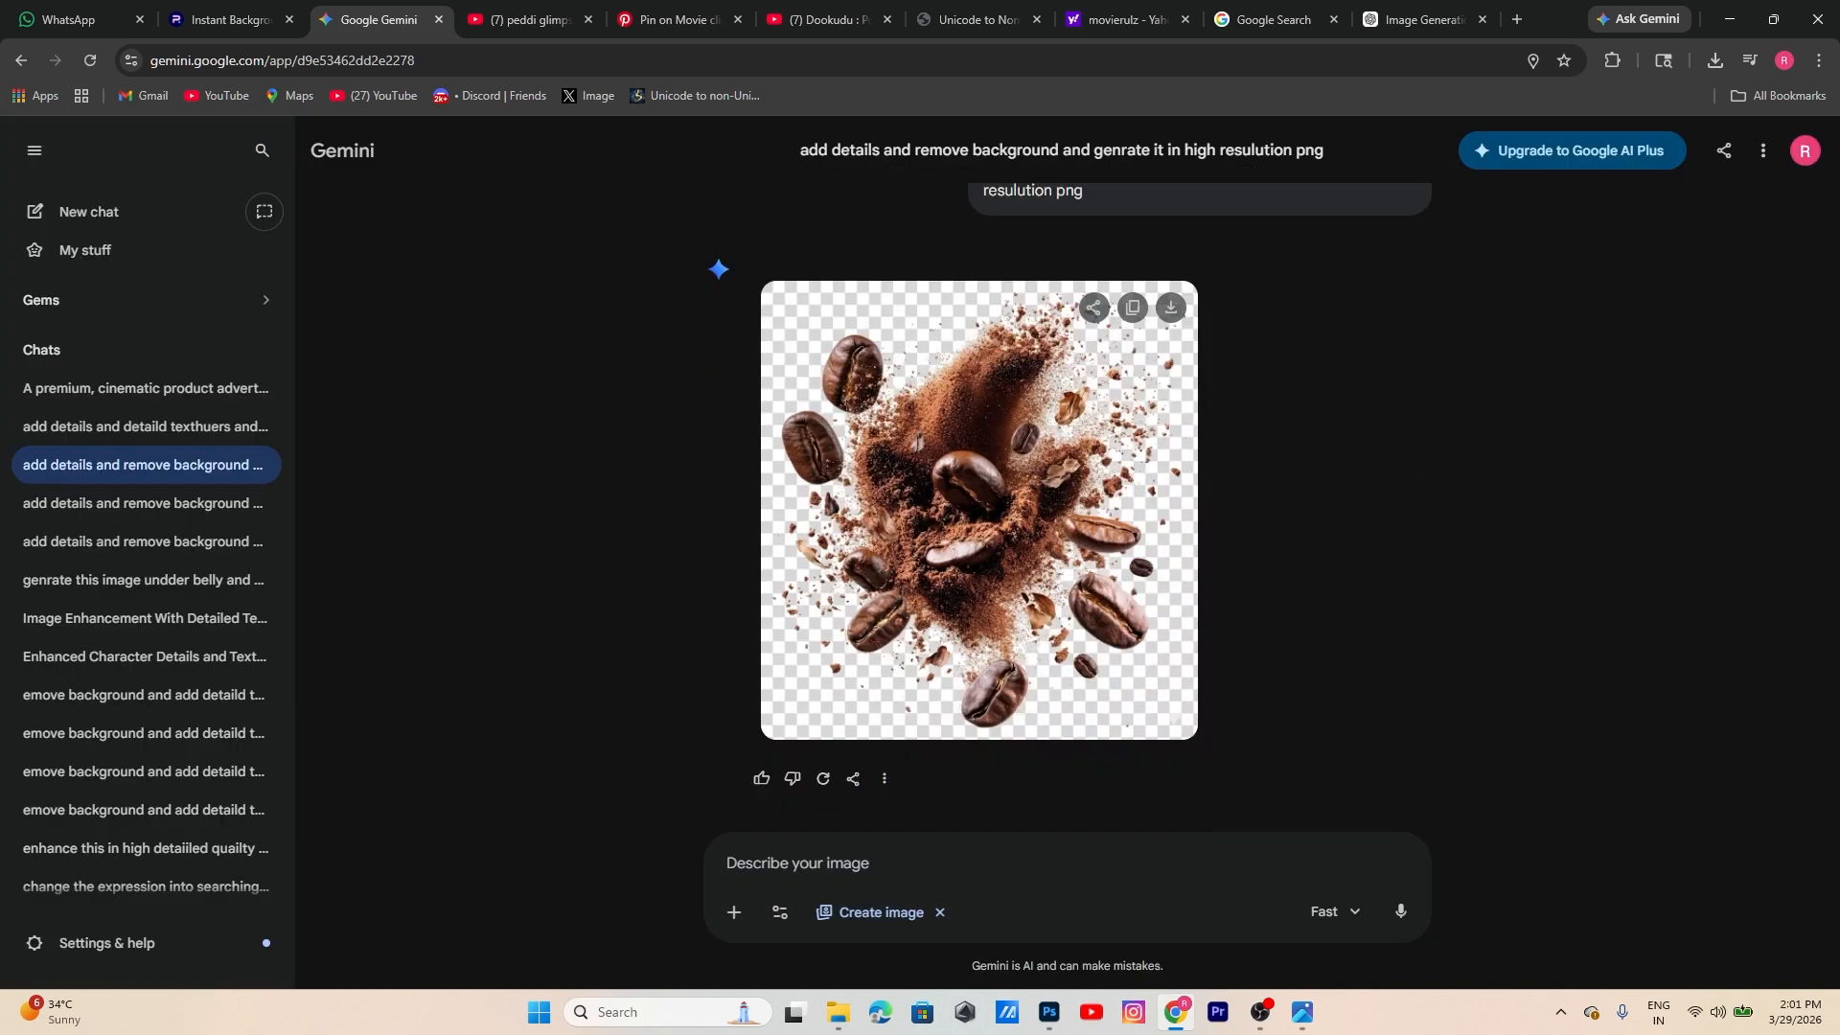
{"action": "left_click", "coordinate": [979, 509]}
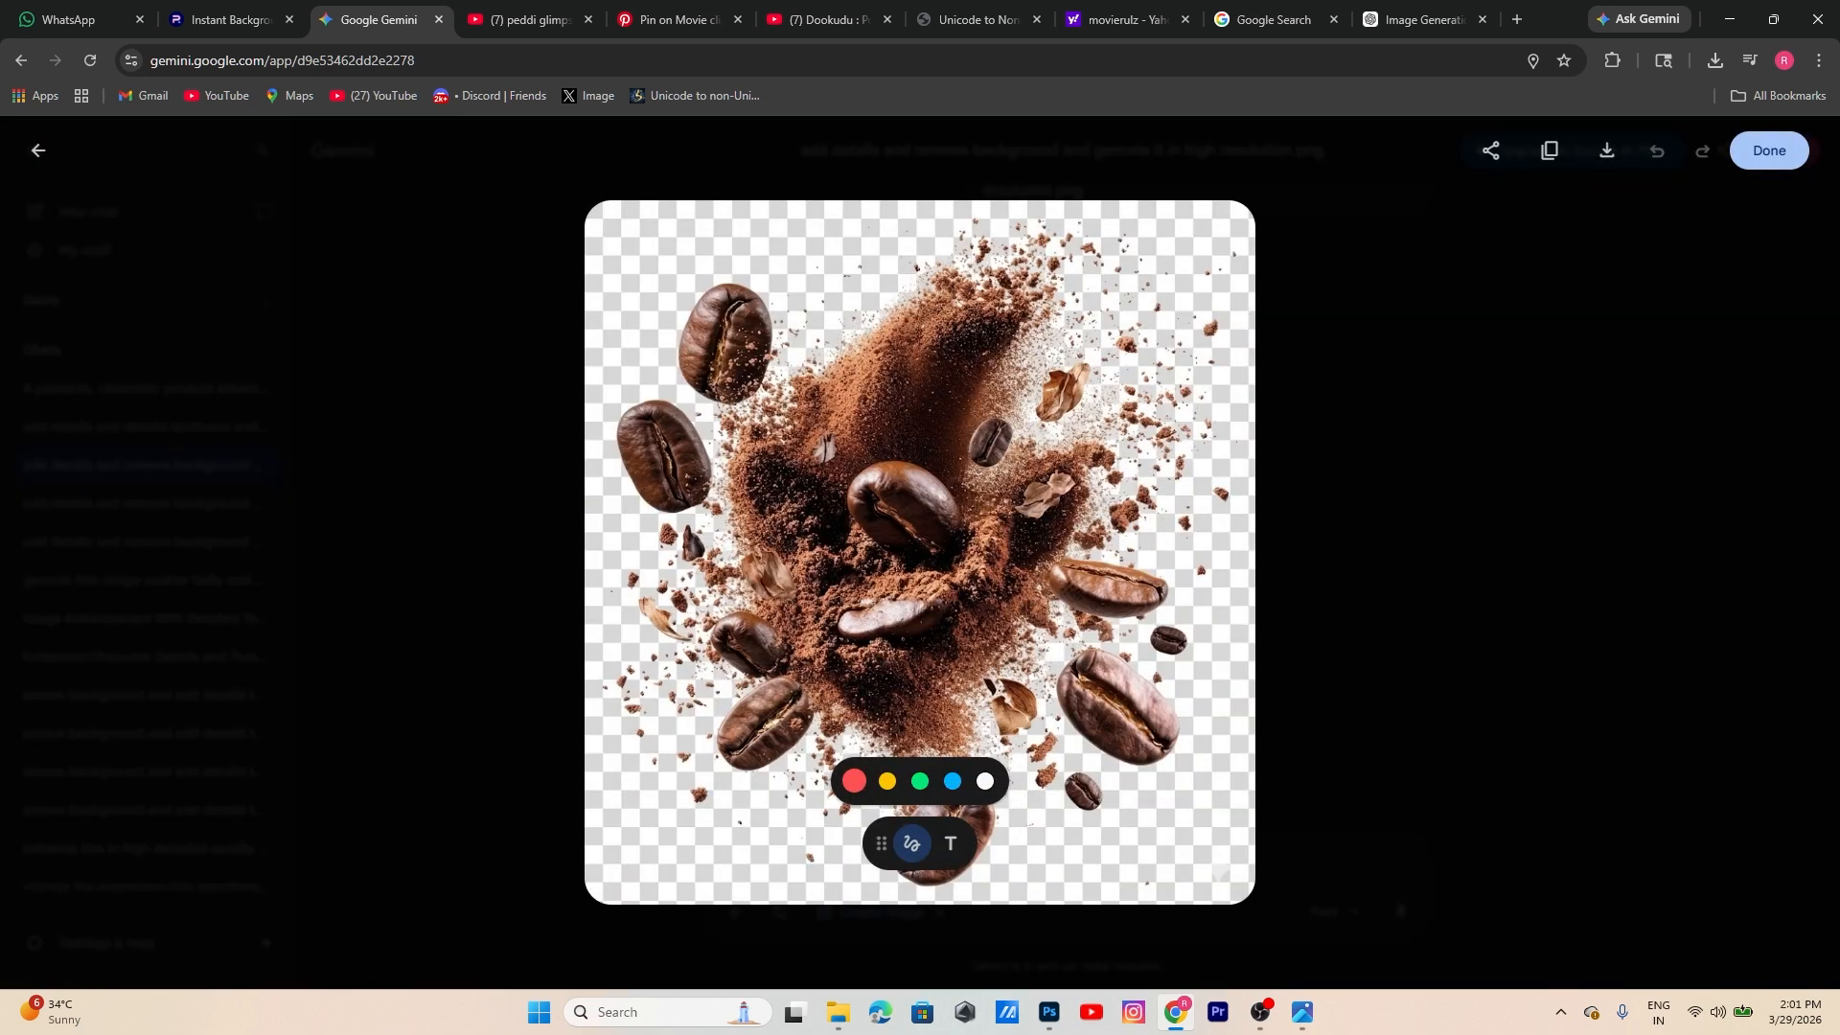
- Back in the Nescafe Poster document in Photoshop, show Layer 1 over the sky and set the foreground colour to pale cream f9e5c6
{"action": "key", "text": "alt+Tab"}
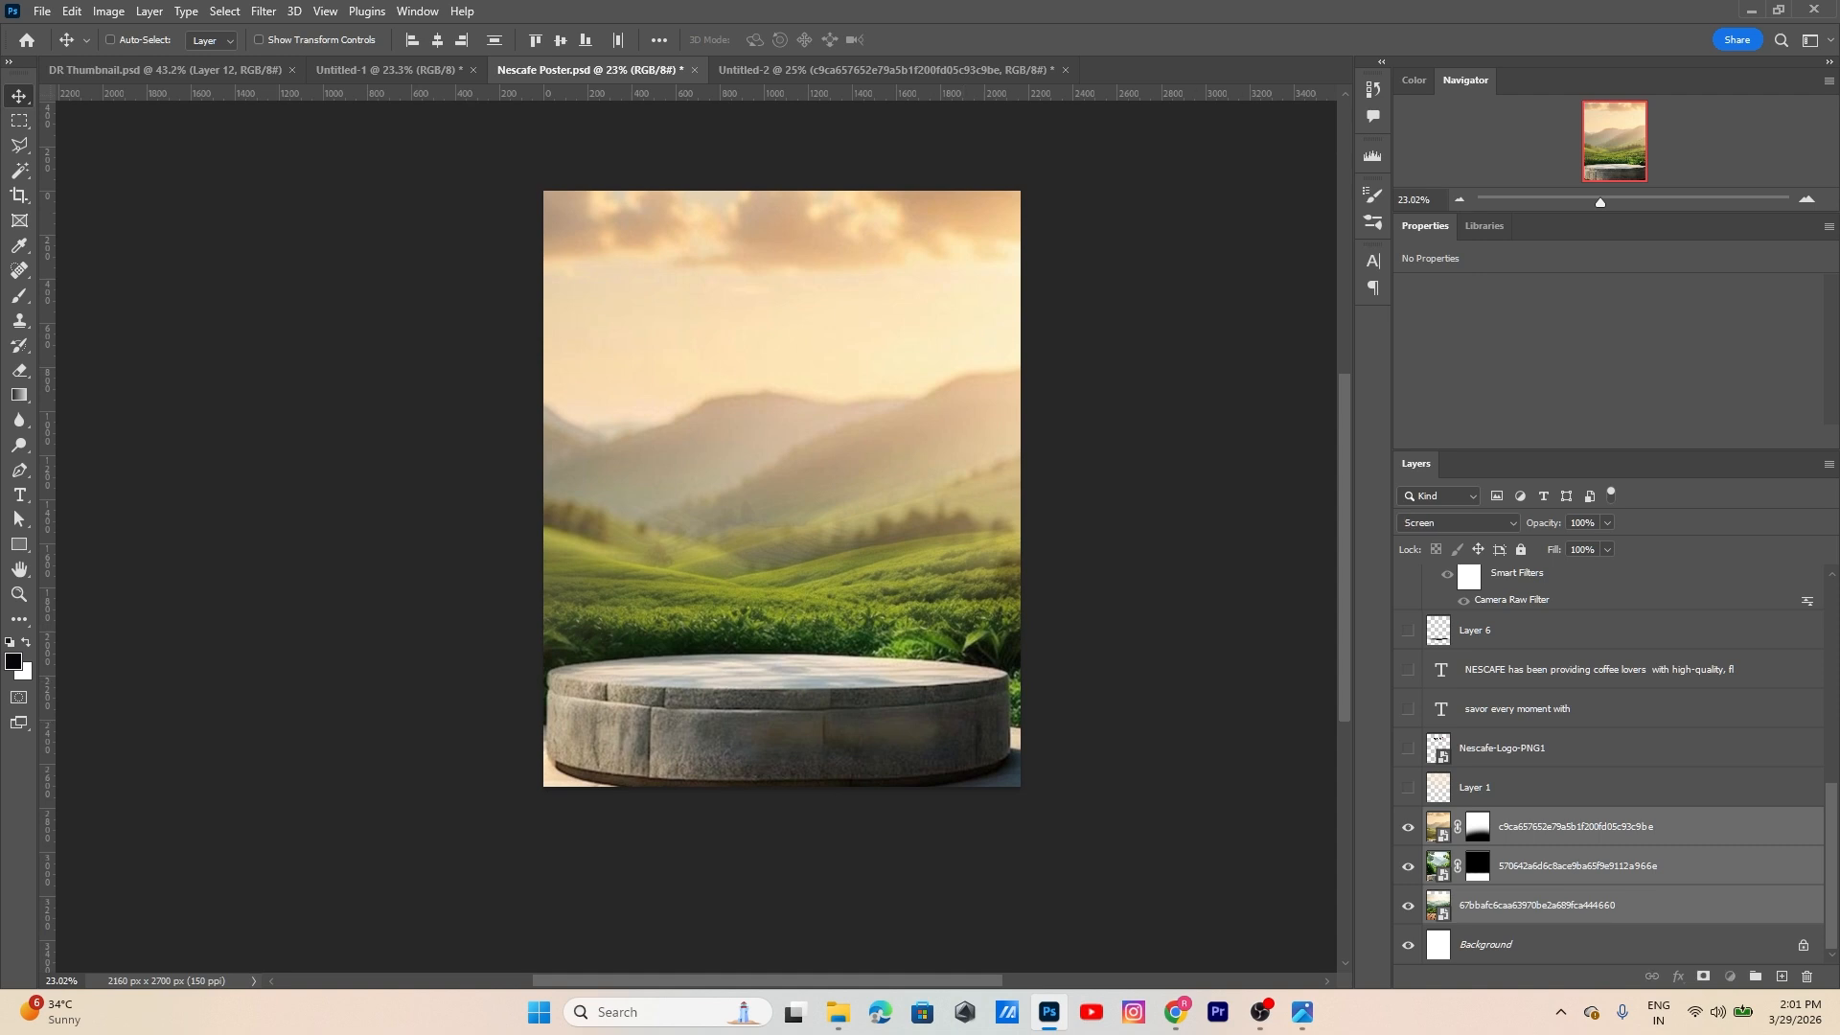
{"action": "left_click", "coordinate": [1533, 788]}
{"action": "left_click", "coordinate": [1408, 788]}
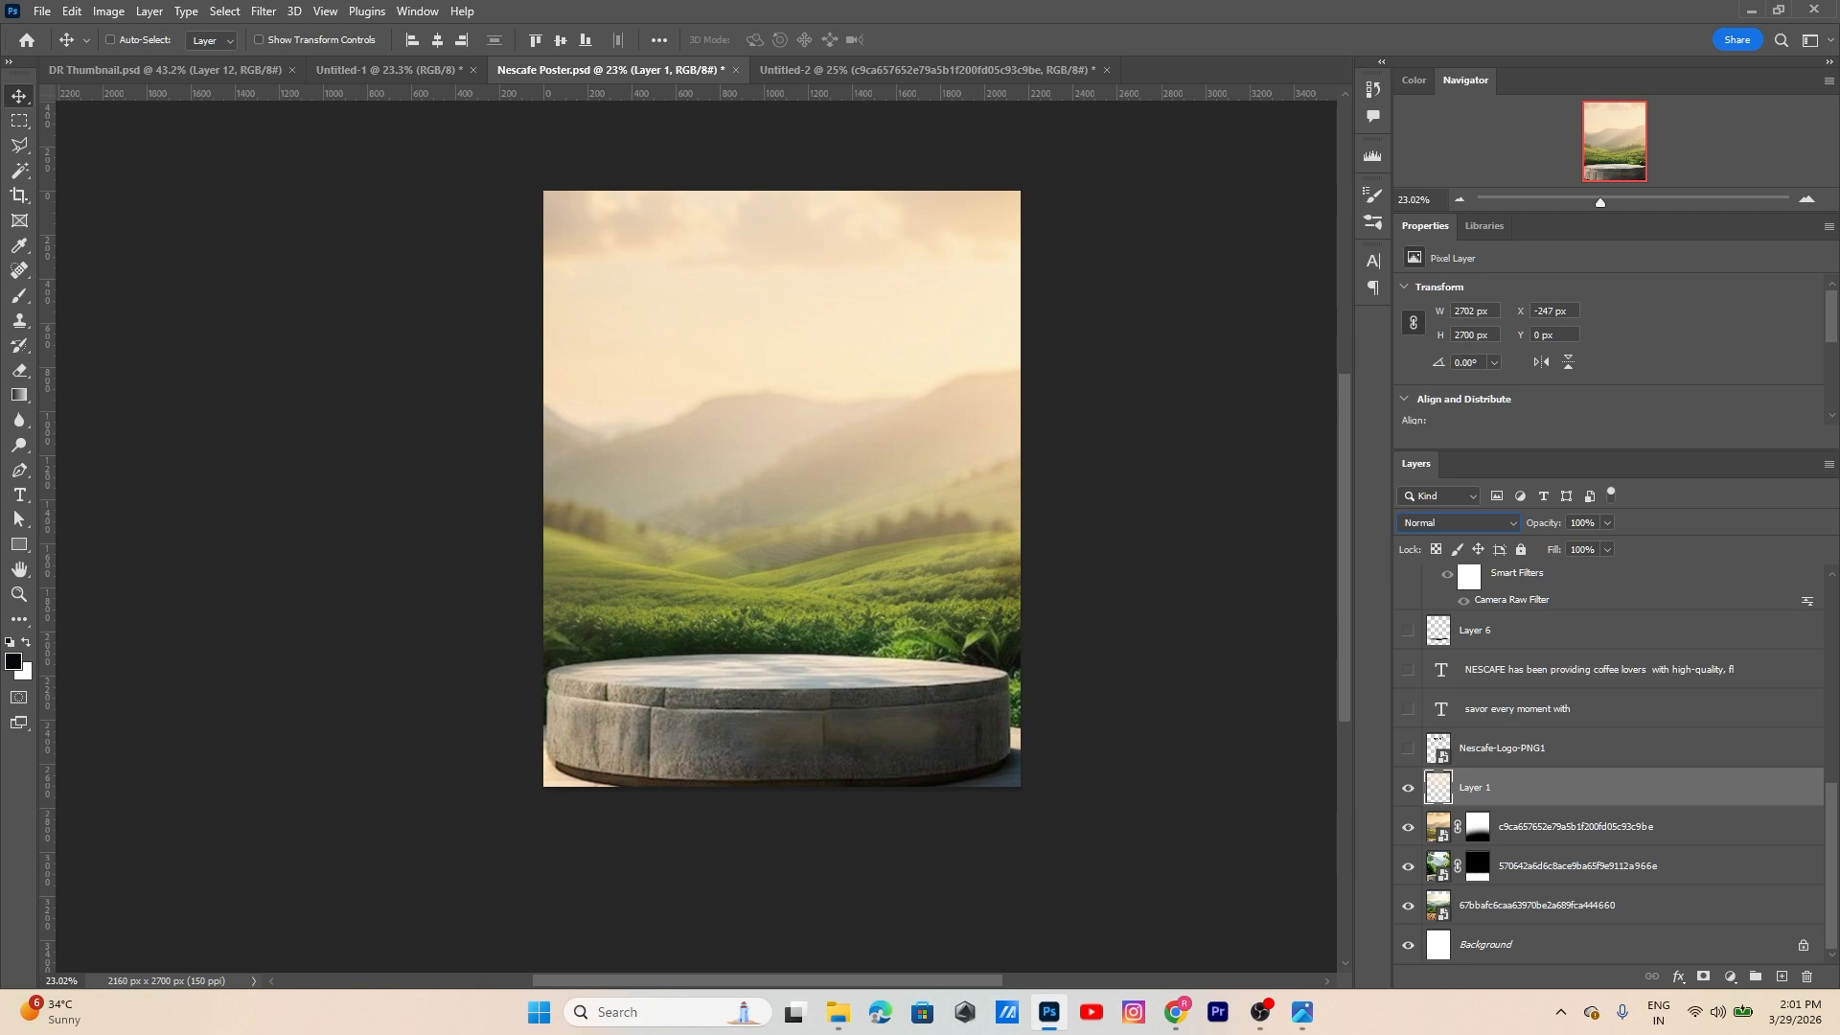
{"action": "left_click", "coordinate": [14, 661]}
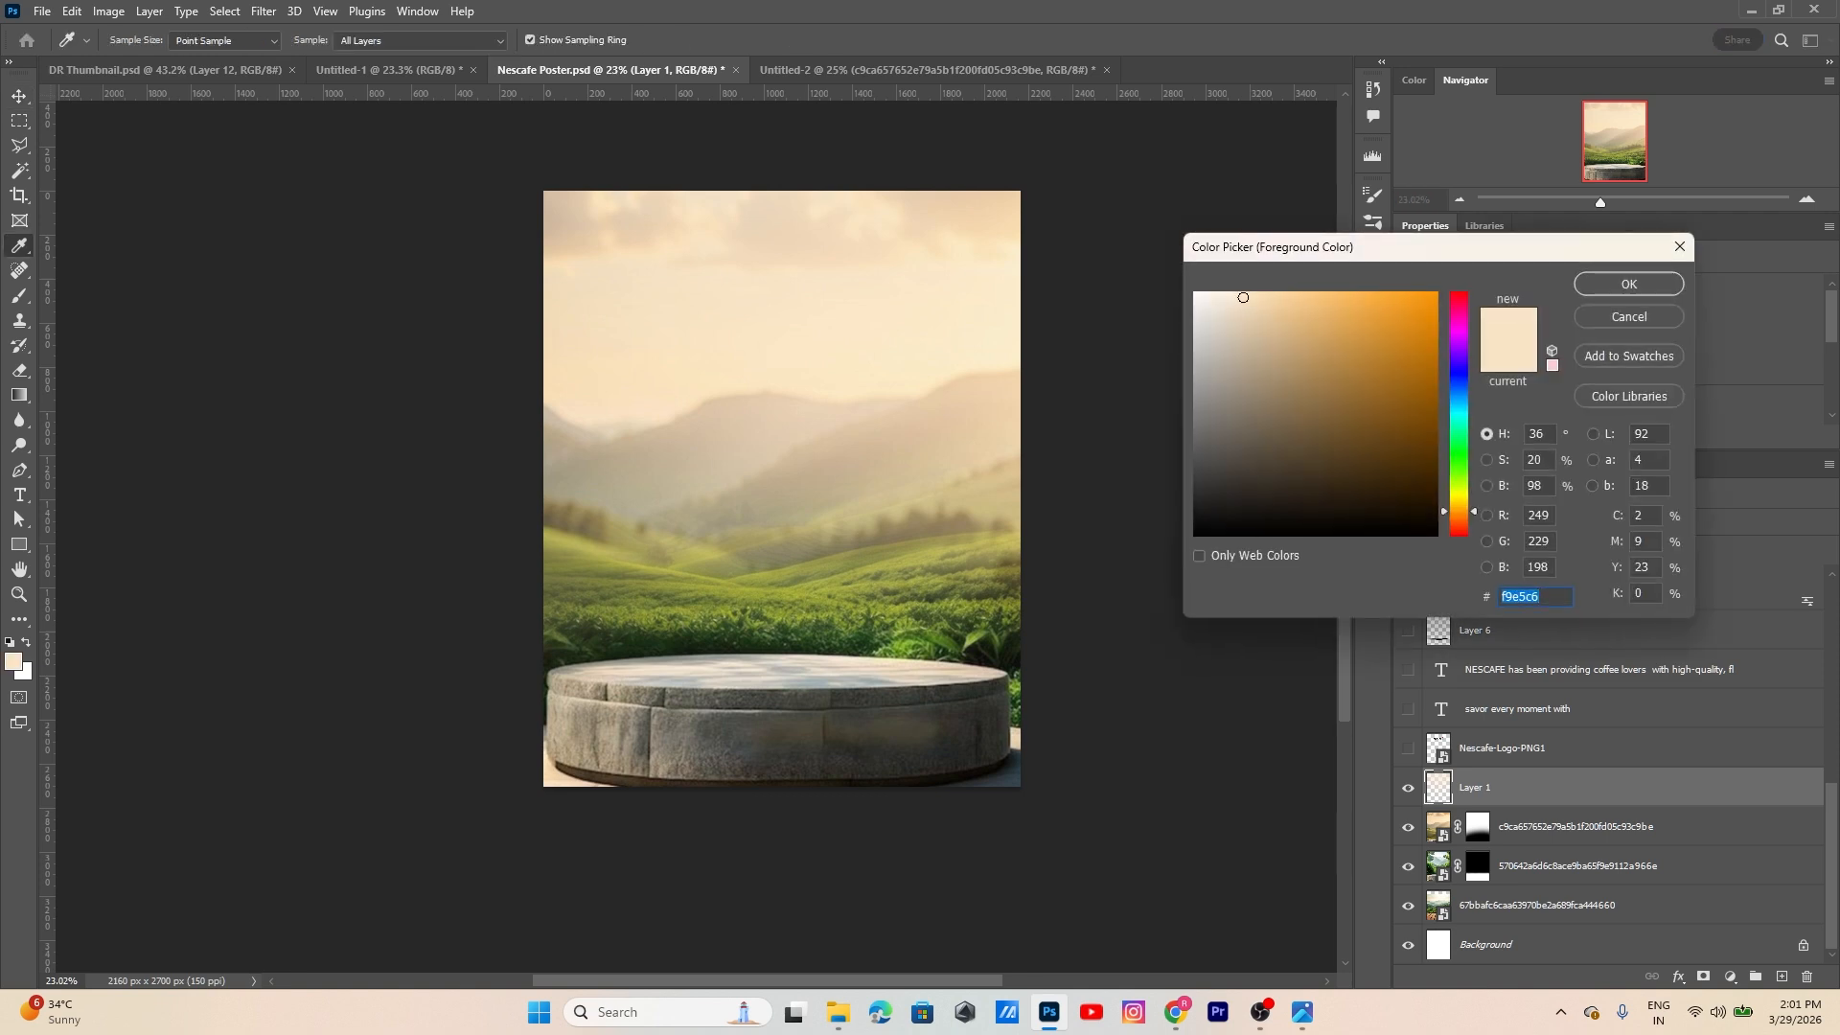
{"action": "left_click", "coordinate": [1629, 284]}
- Try a wide cream brush stroke across the sky on Layer 1 and undo it
{"action": "key", "text": "b"}
{"action": "left_click_drag", "start_coordinate": [676, 247], "coordinate": [981, 232]}
{"action": "key", "text": "ctrl+z"}
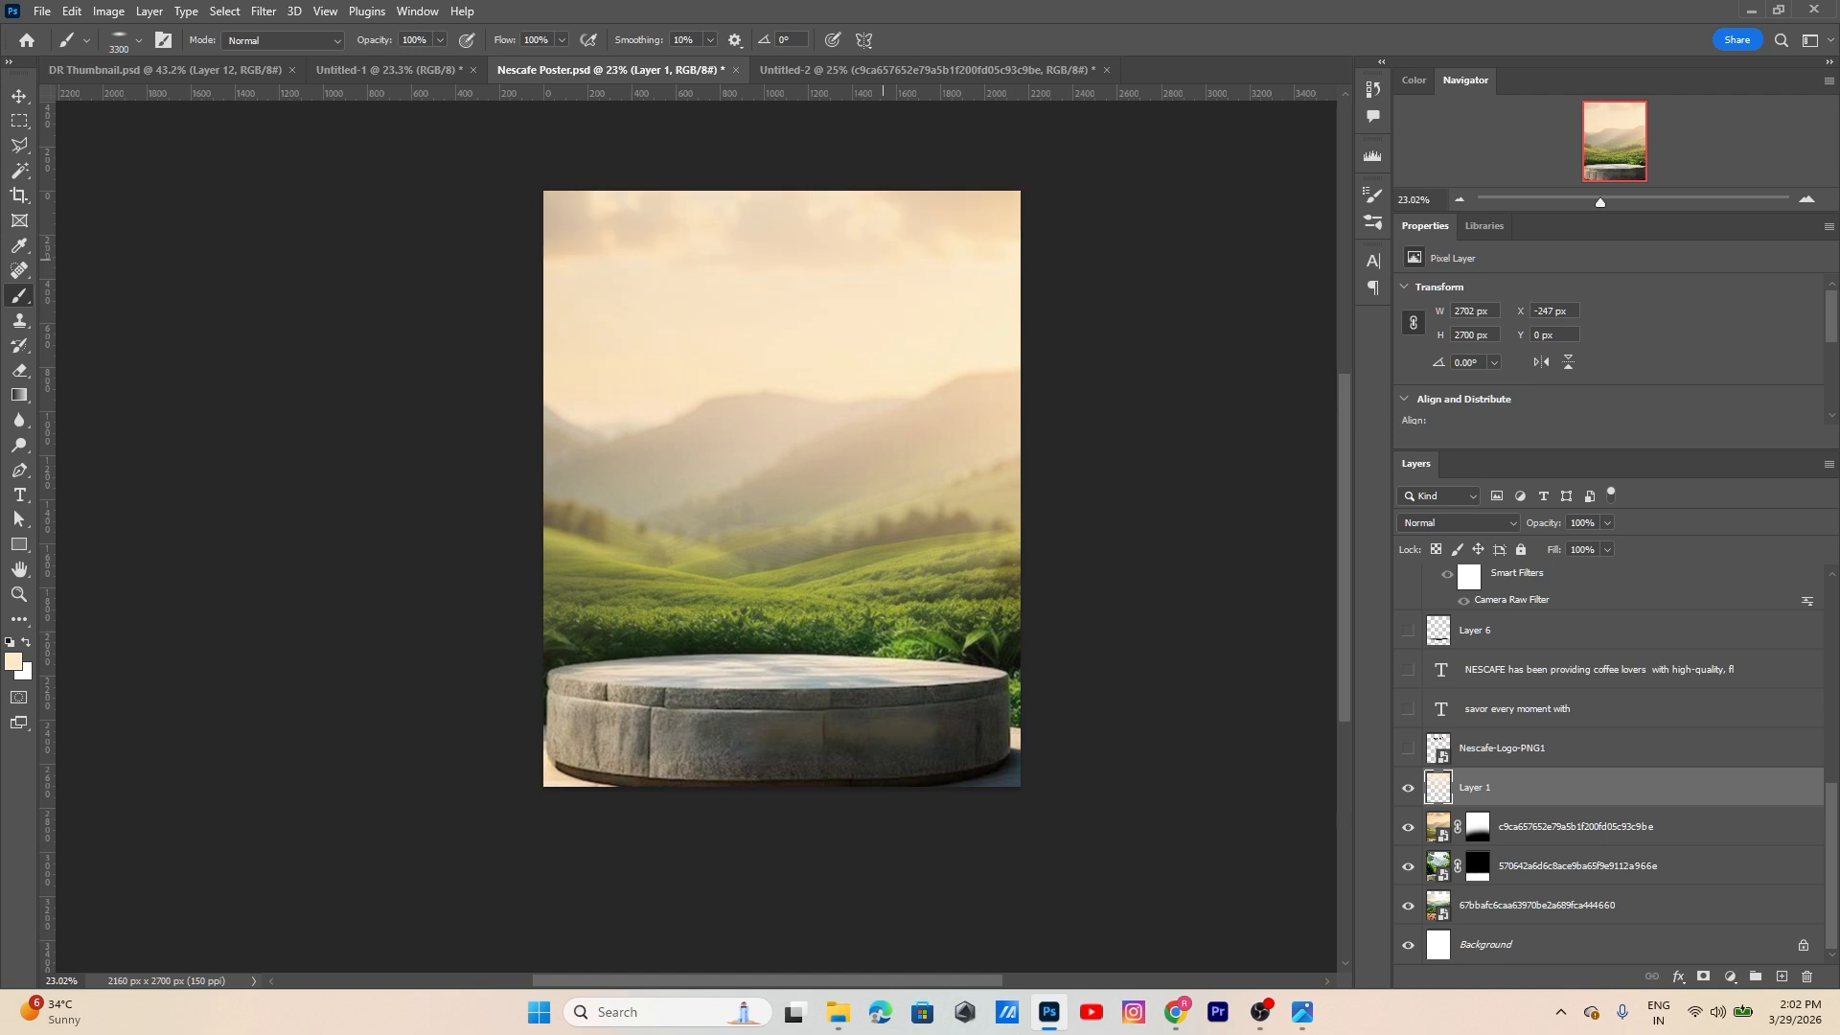
{"action": "key", "text": "v"}
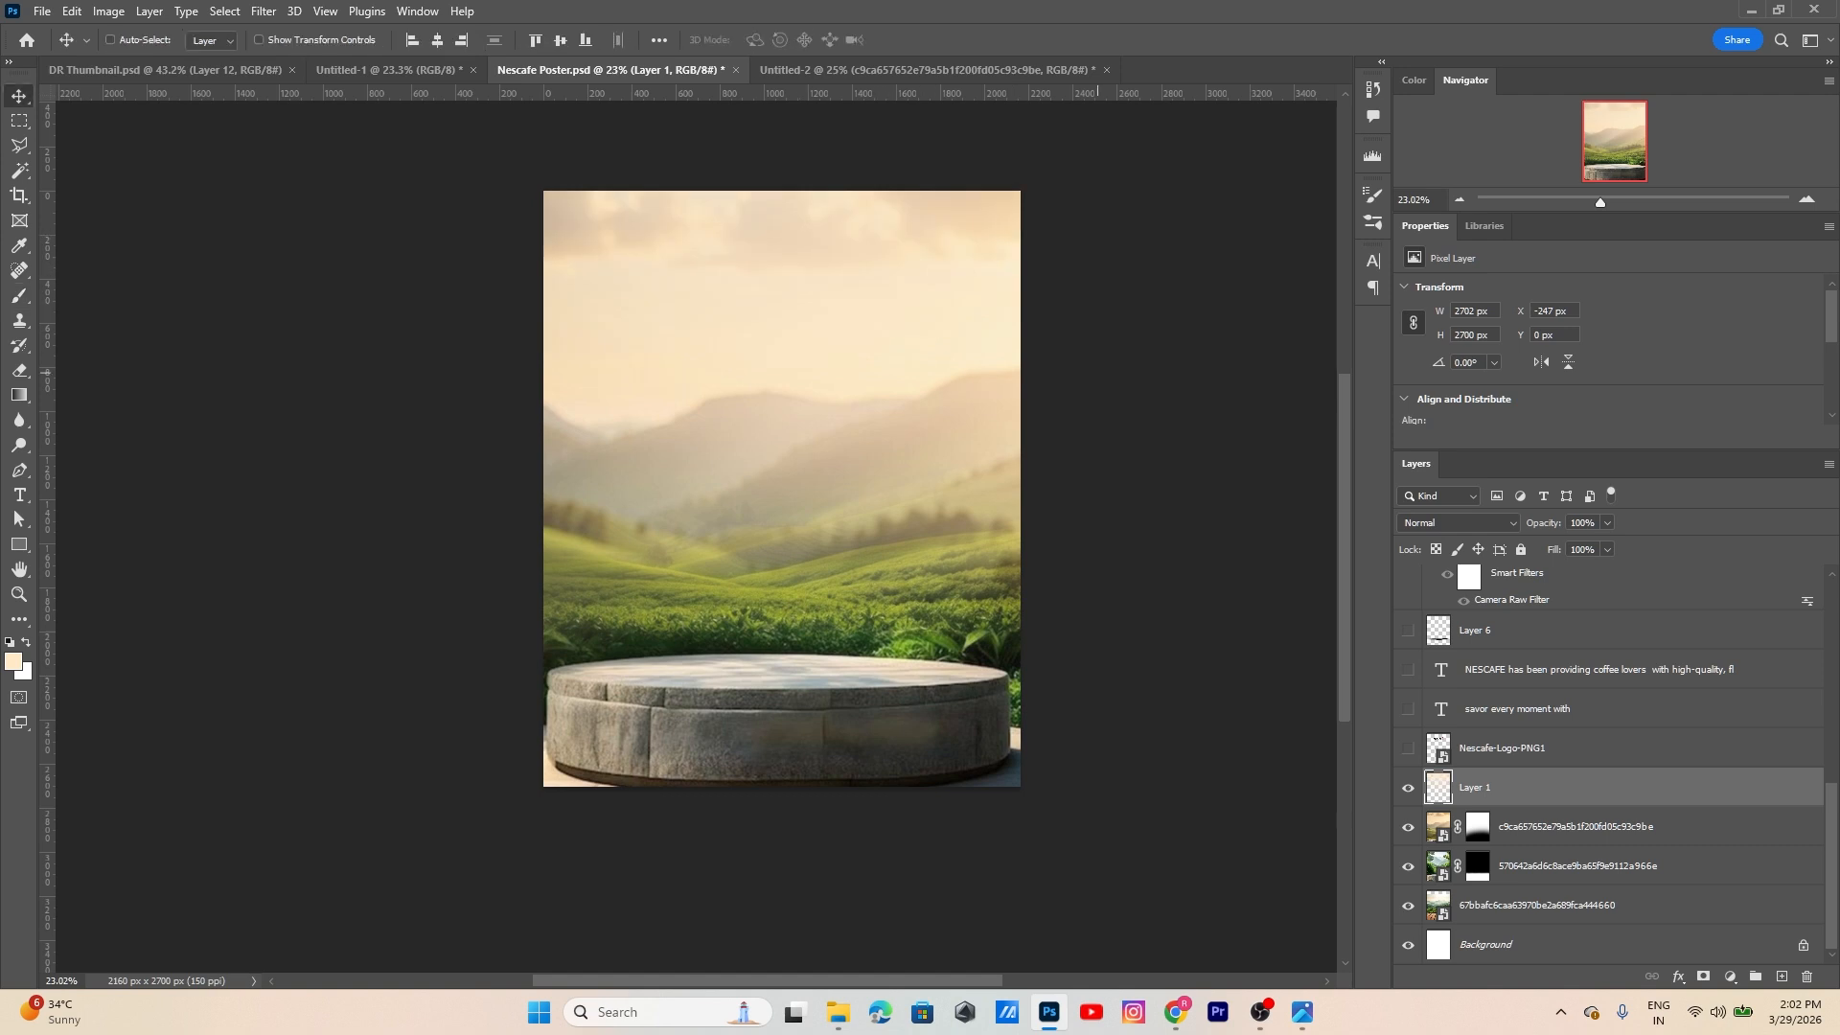
- Compare the sky with Layer 1 hidden and shown, copy Layer 1 into Untitled-2, and return to the Nescafe Poster document
{"action": "left_click", "coordinate": [1408, 788]}
{"action": "left_click", "coordinate": [1408, 787]}
{"action": "scroll", "coordinate": [1610, 767], "scroll_direction": "up", "scroll_amount": 2}
{"action": "left_click_drag", "start_coordinate": [1474, 881], "coordinate": [805, 450]}
{"action": "left_click", "coordinate": [591, 71]}
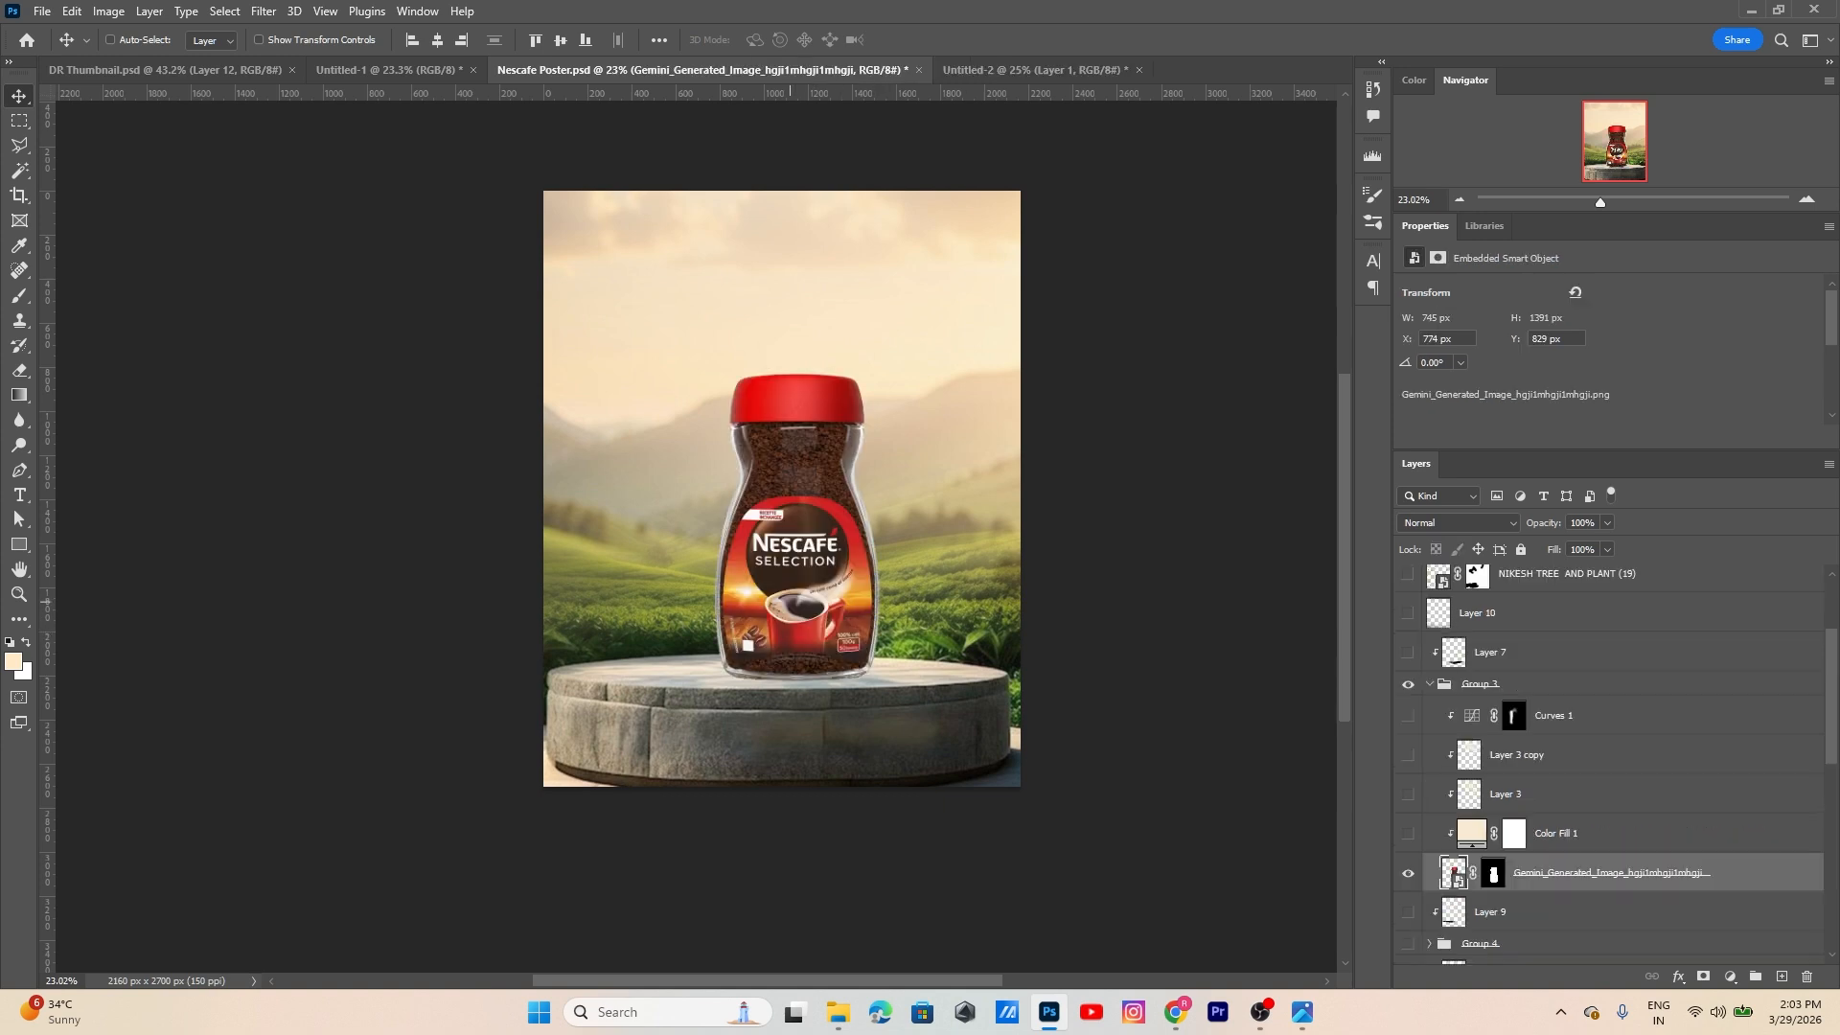
{"action": "scroll", "coordinate": [773, 470], "scroll_direction": "up", "scroll_amount": 5}
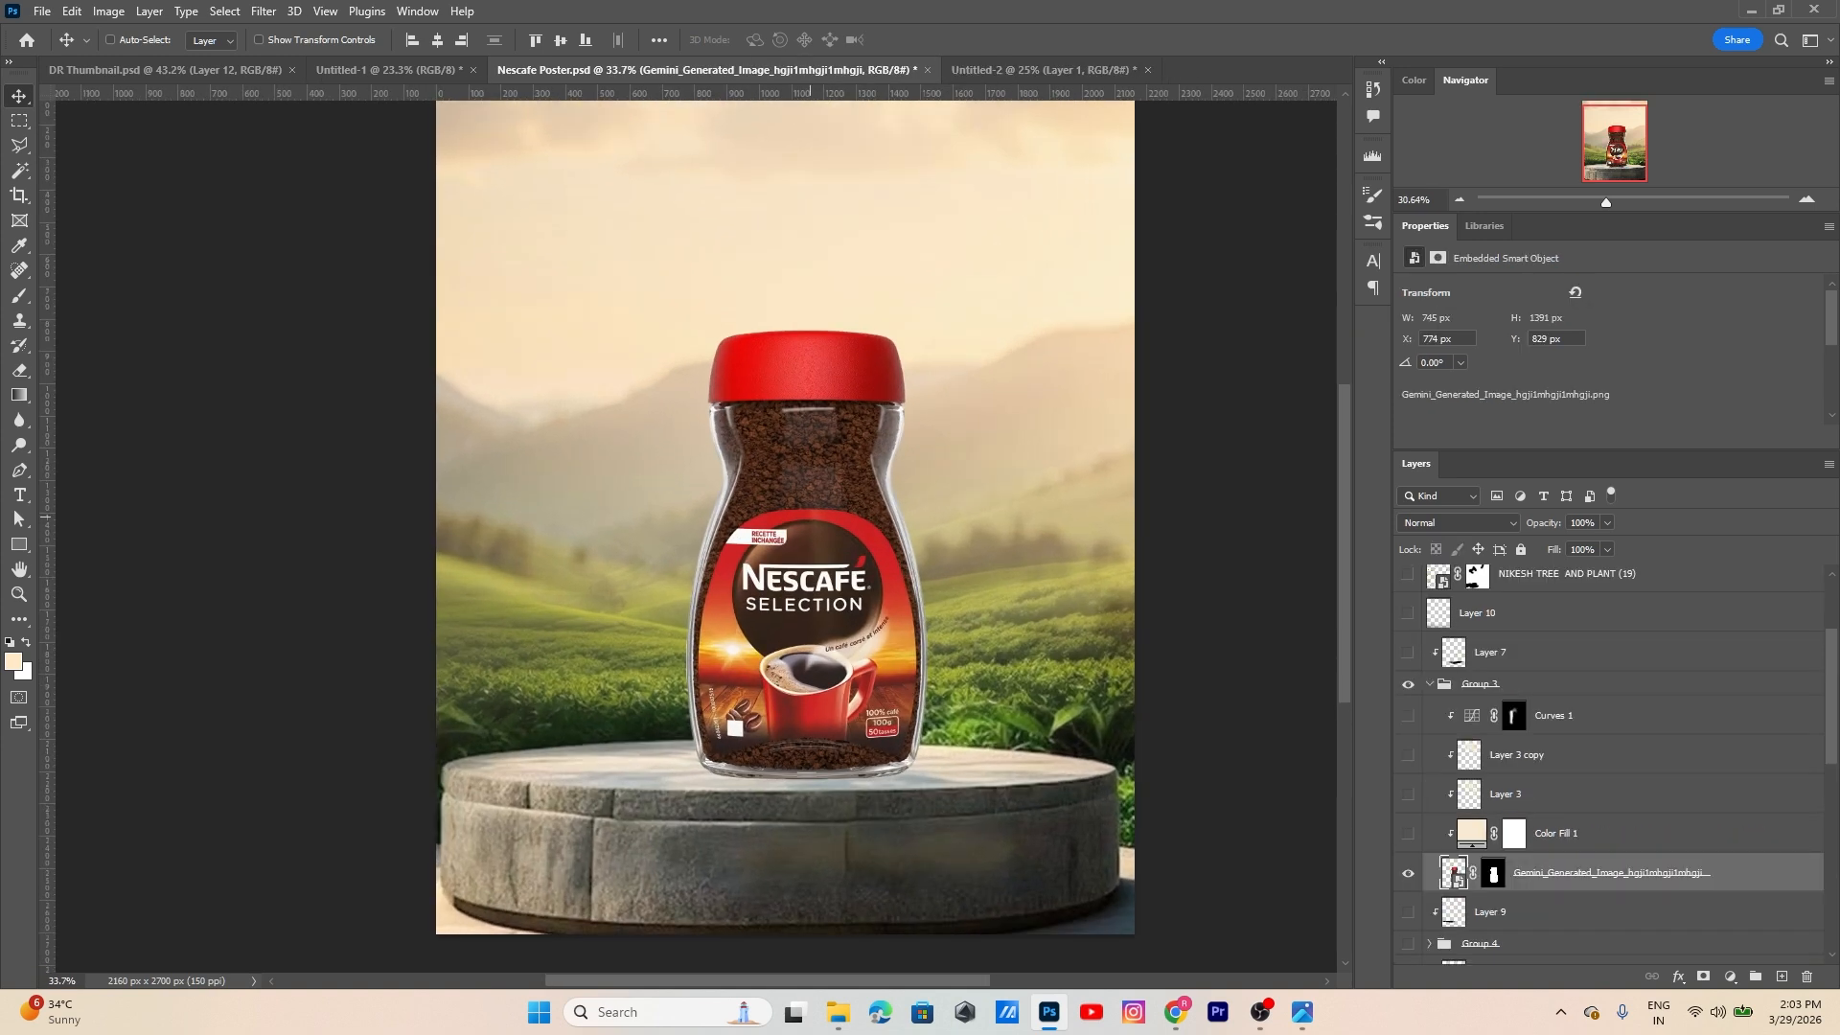
{"action": "scroll", "coordinate": [776, 474], "scroll_direction": "down", "scroll_amount": 3}
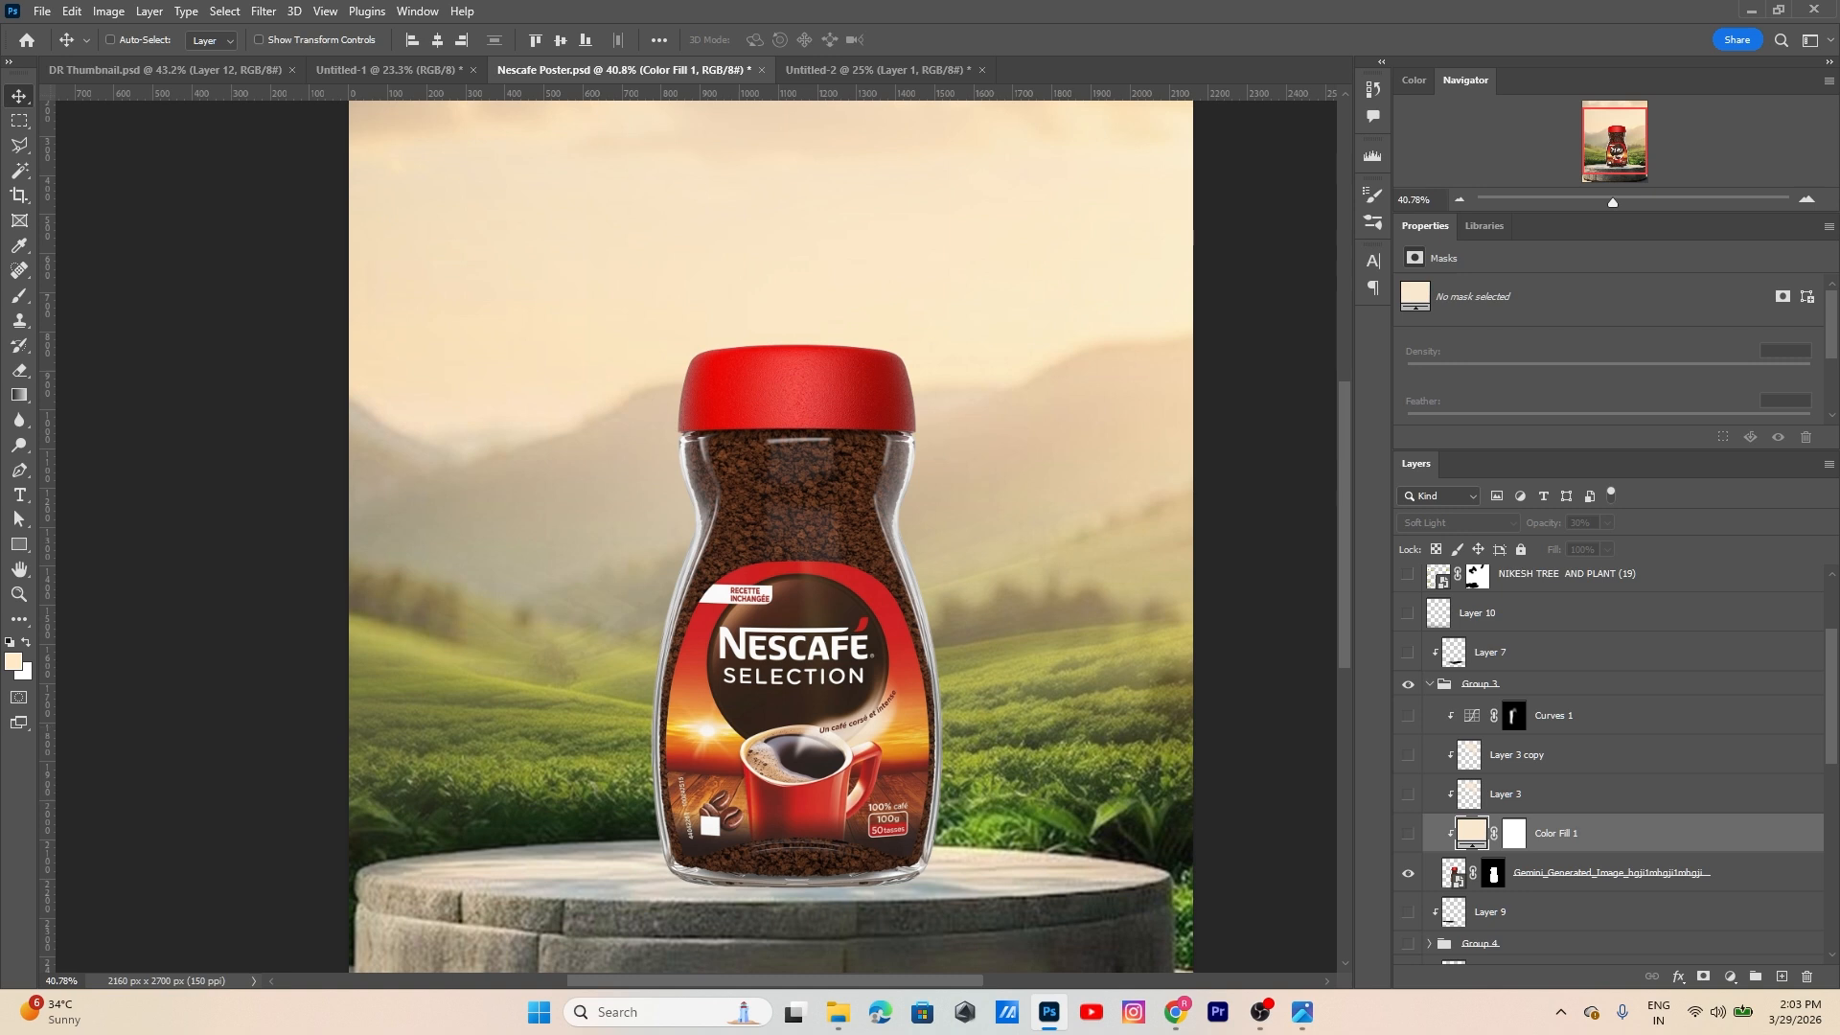
{"action": "left_click", "coordinate": [1731, 976]}
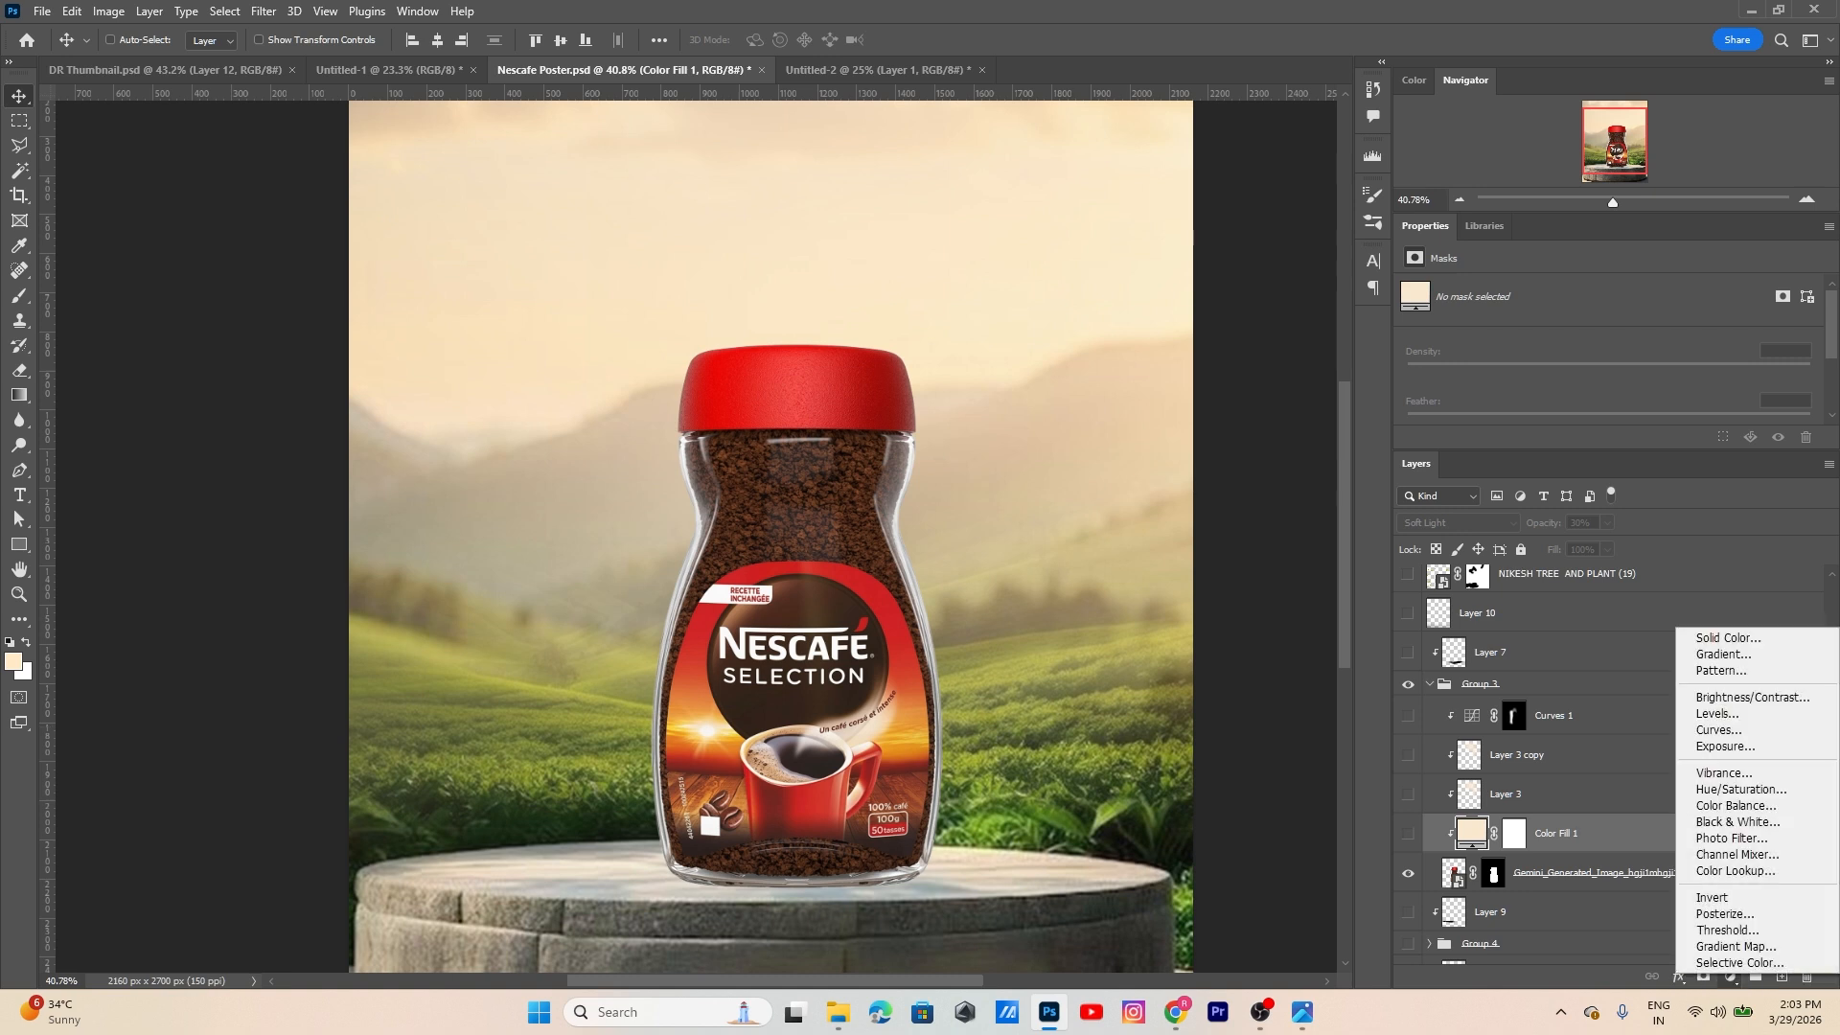
{"action": "left_click", "coordinate": [1728, 637]}
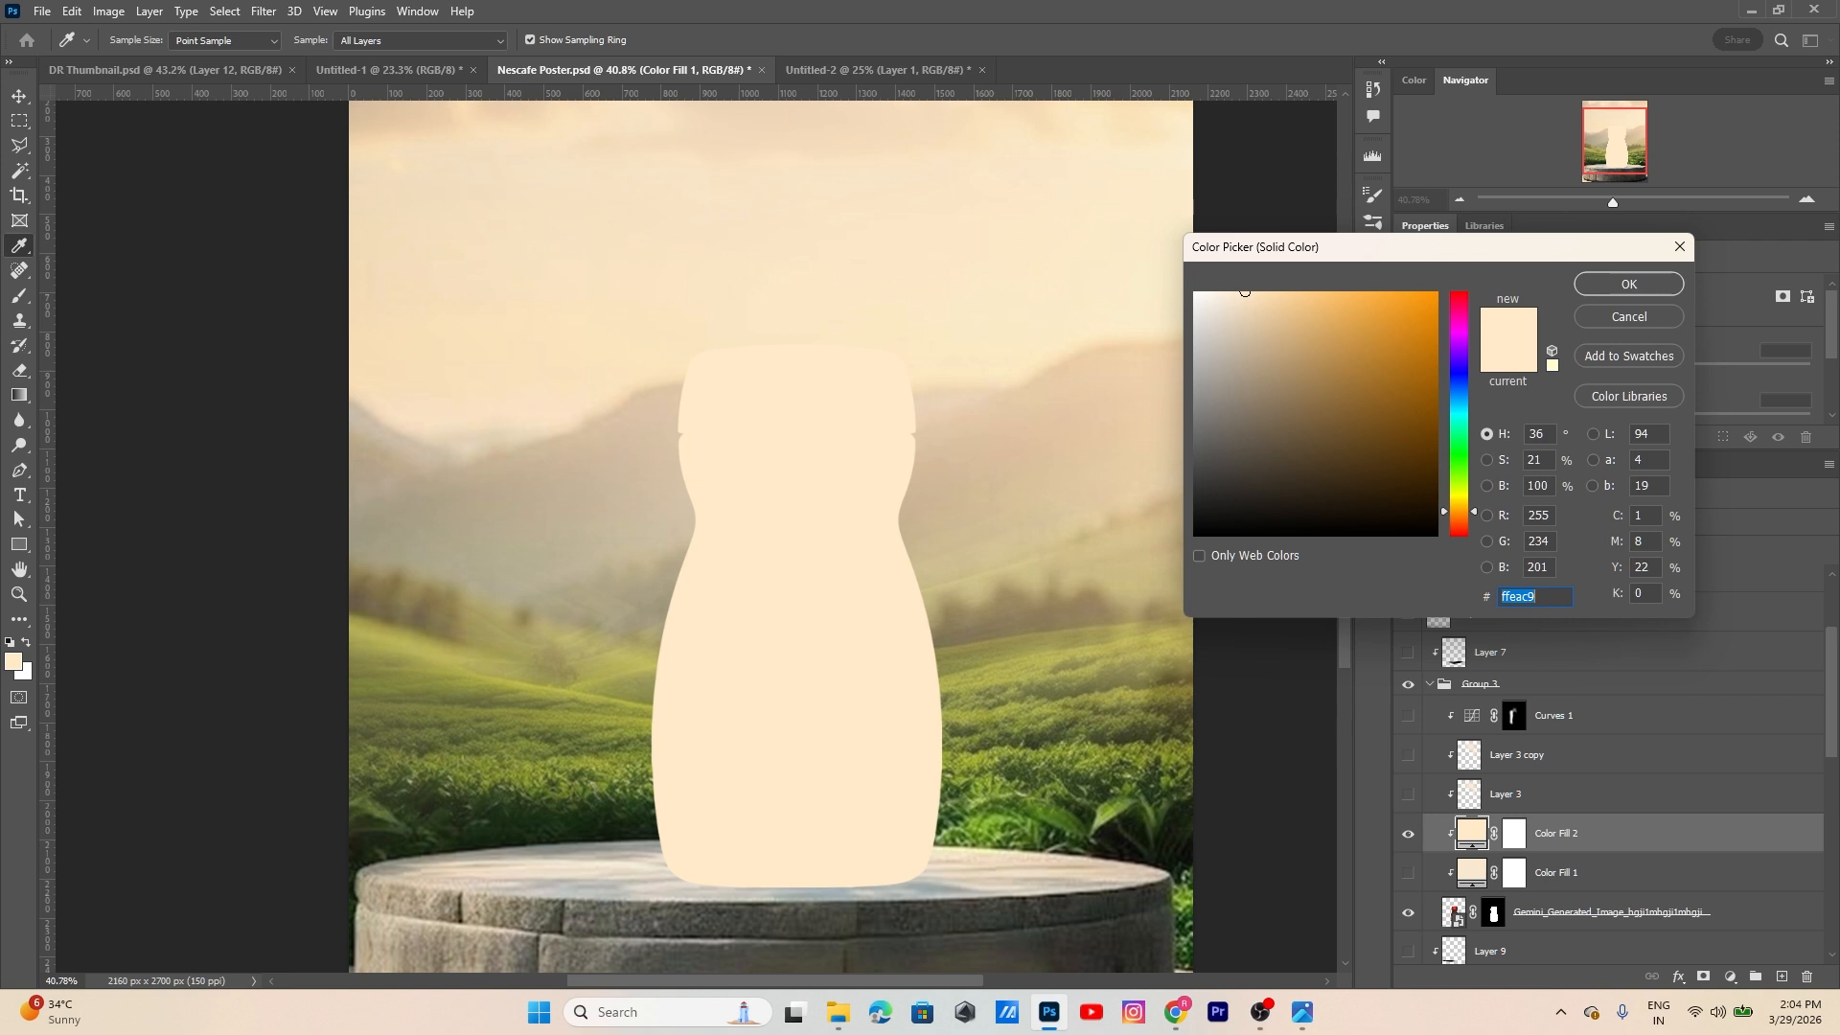
{"action": "key", "text": "Escape"}
{"action": "key", "text": "v"}
- Set the Color Fill 1 layer clipped to the jar to Soft Light at 30% opacity, and check its visibility
{"action": "left_click", "coordinate": [1457, 523]}
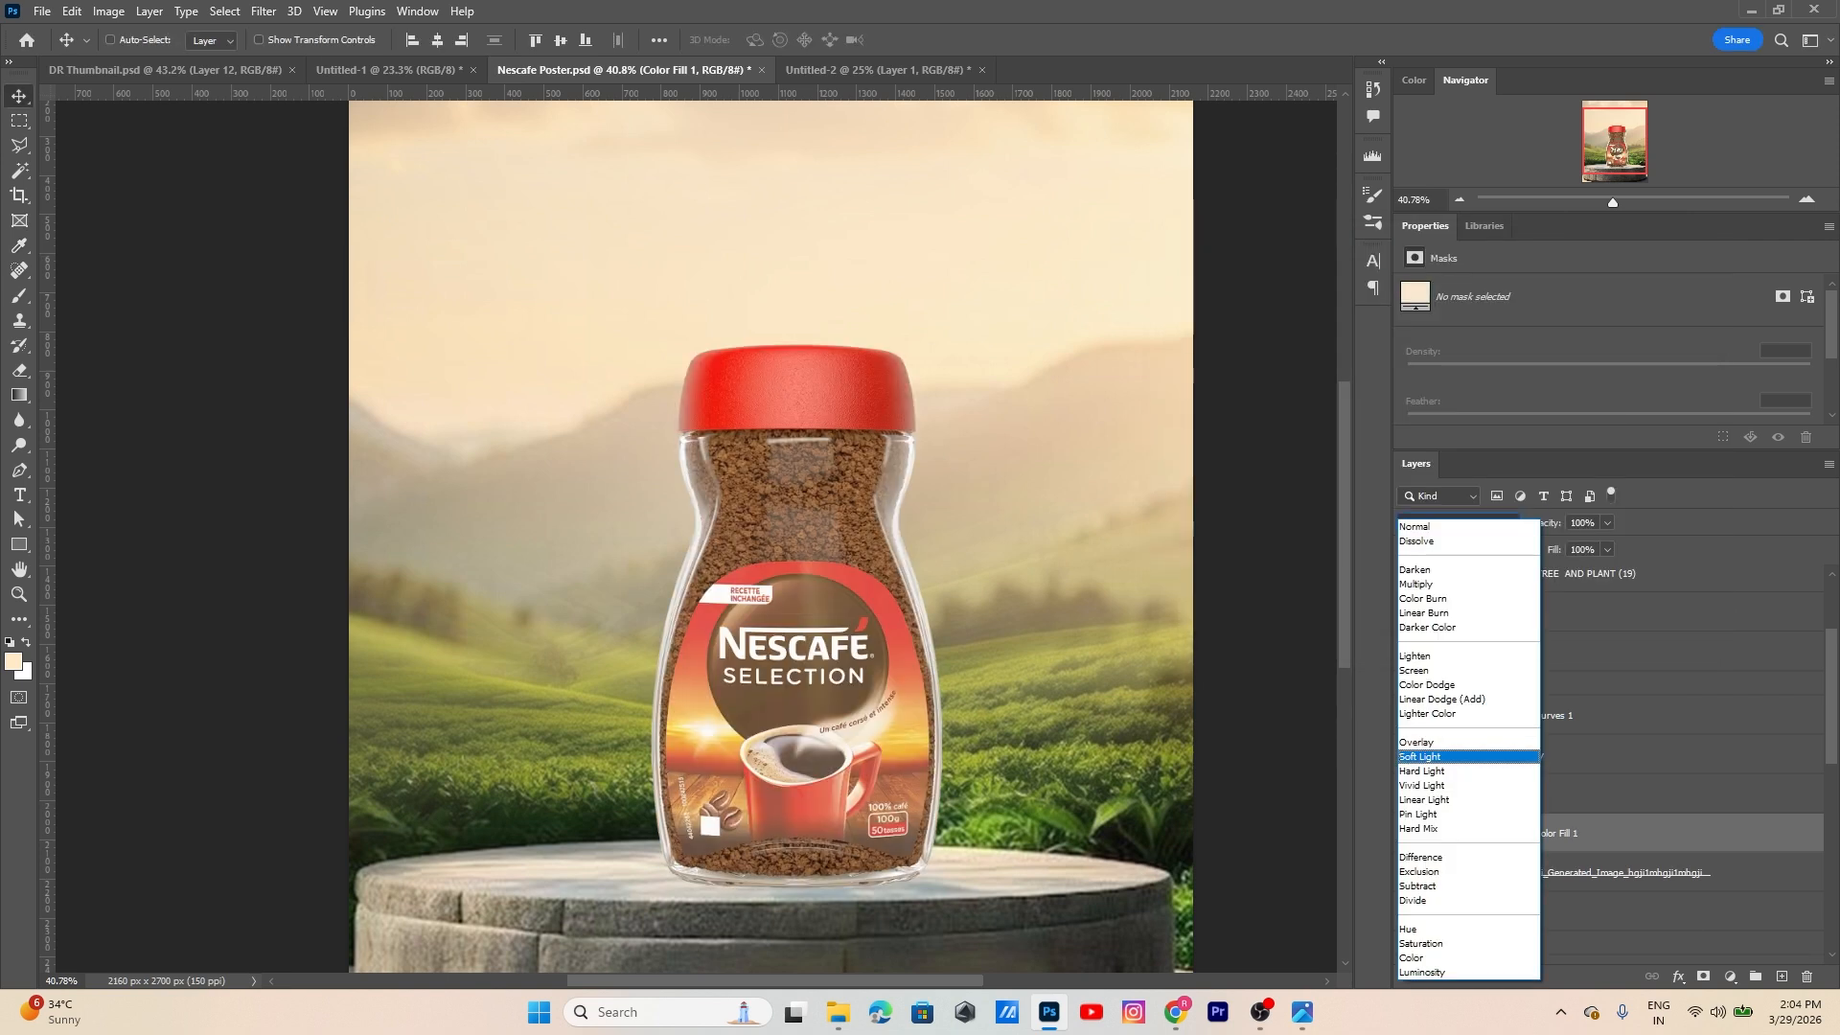
{"action": "key", "text": "Return"}
{"action": "key", "text": "Tab"}
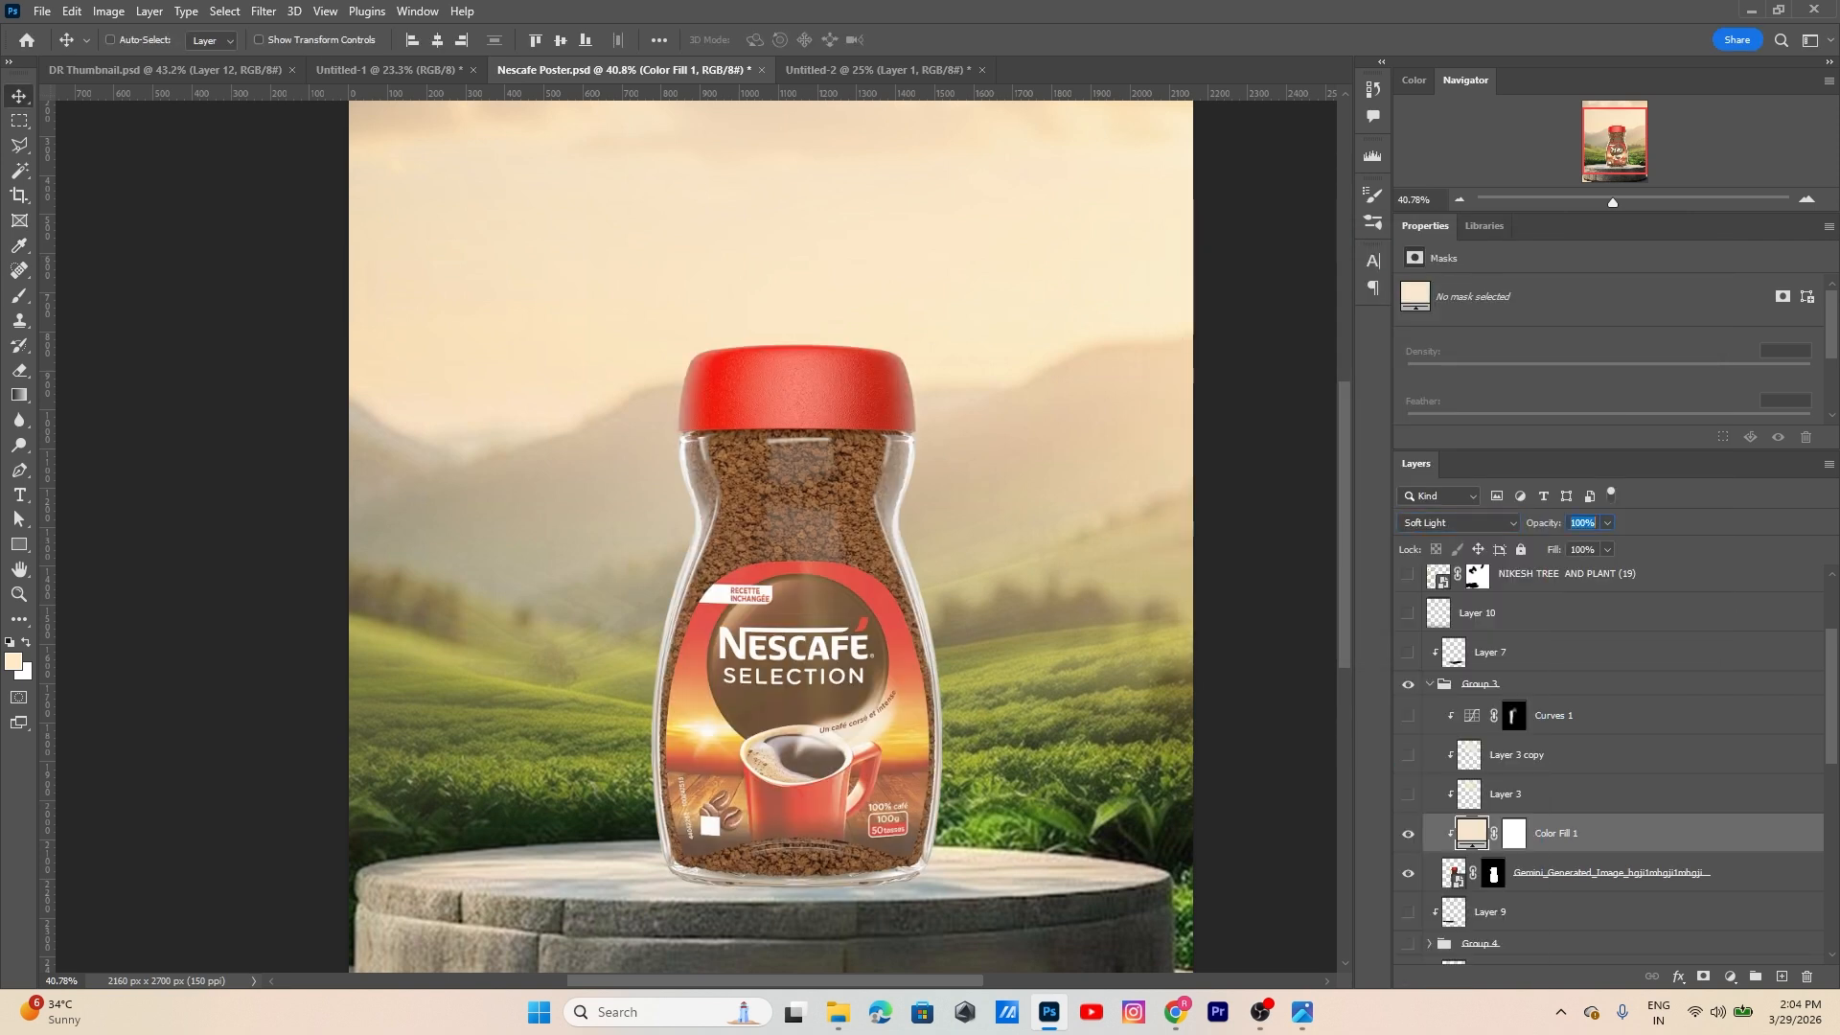
{"action": "type", "text": "30"}
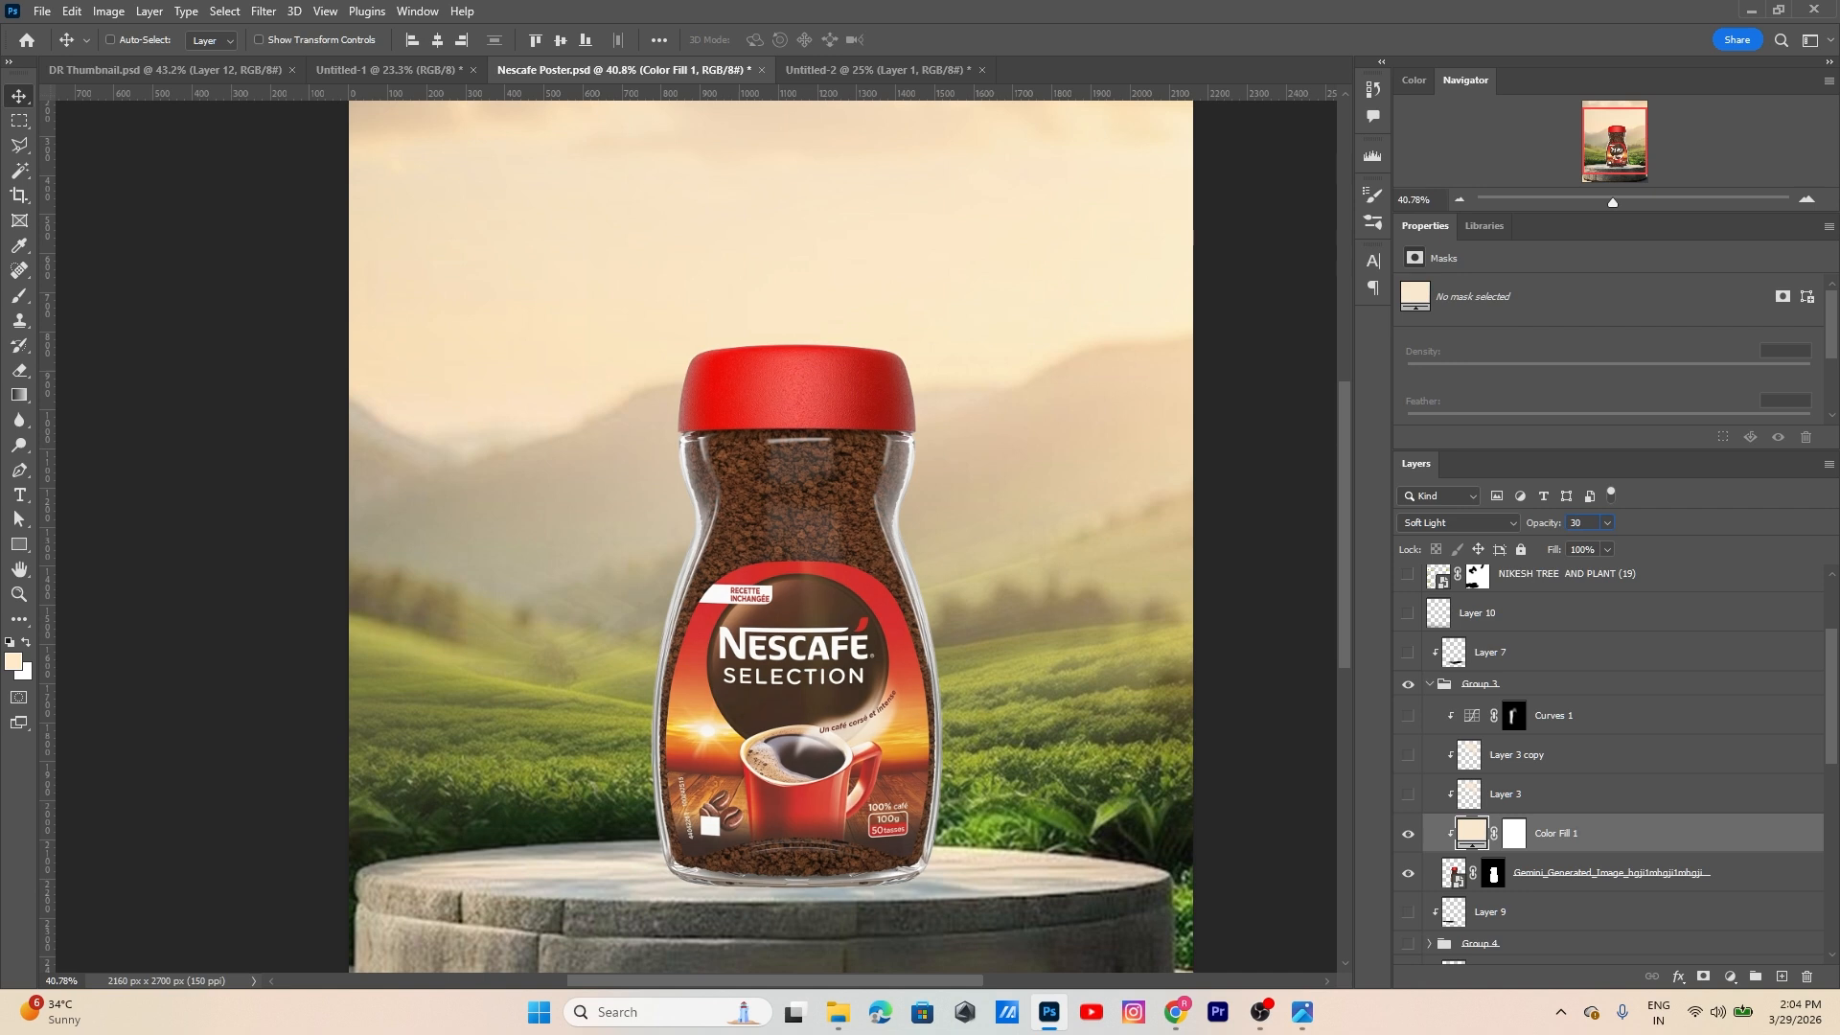
{"action": "left_click", "coordinate": [1407, 834]}
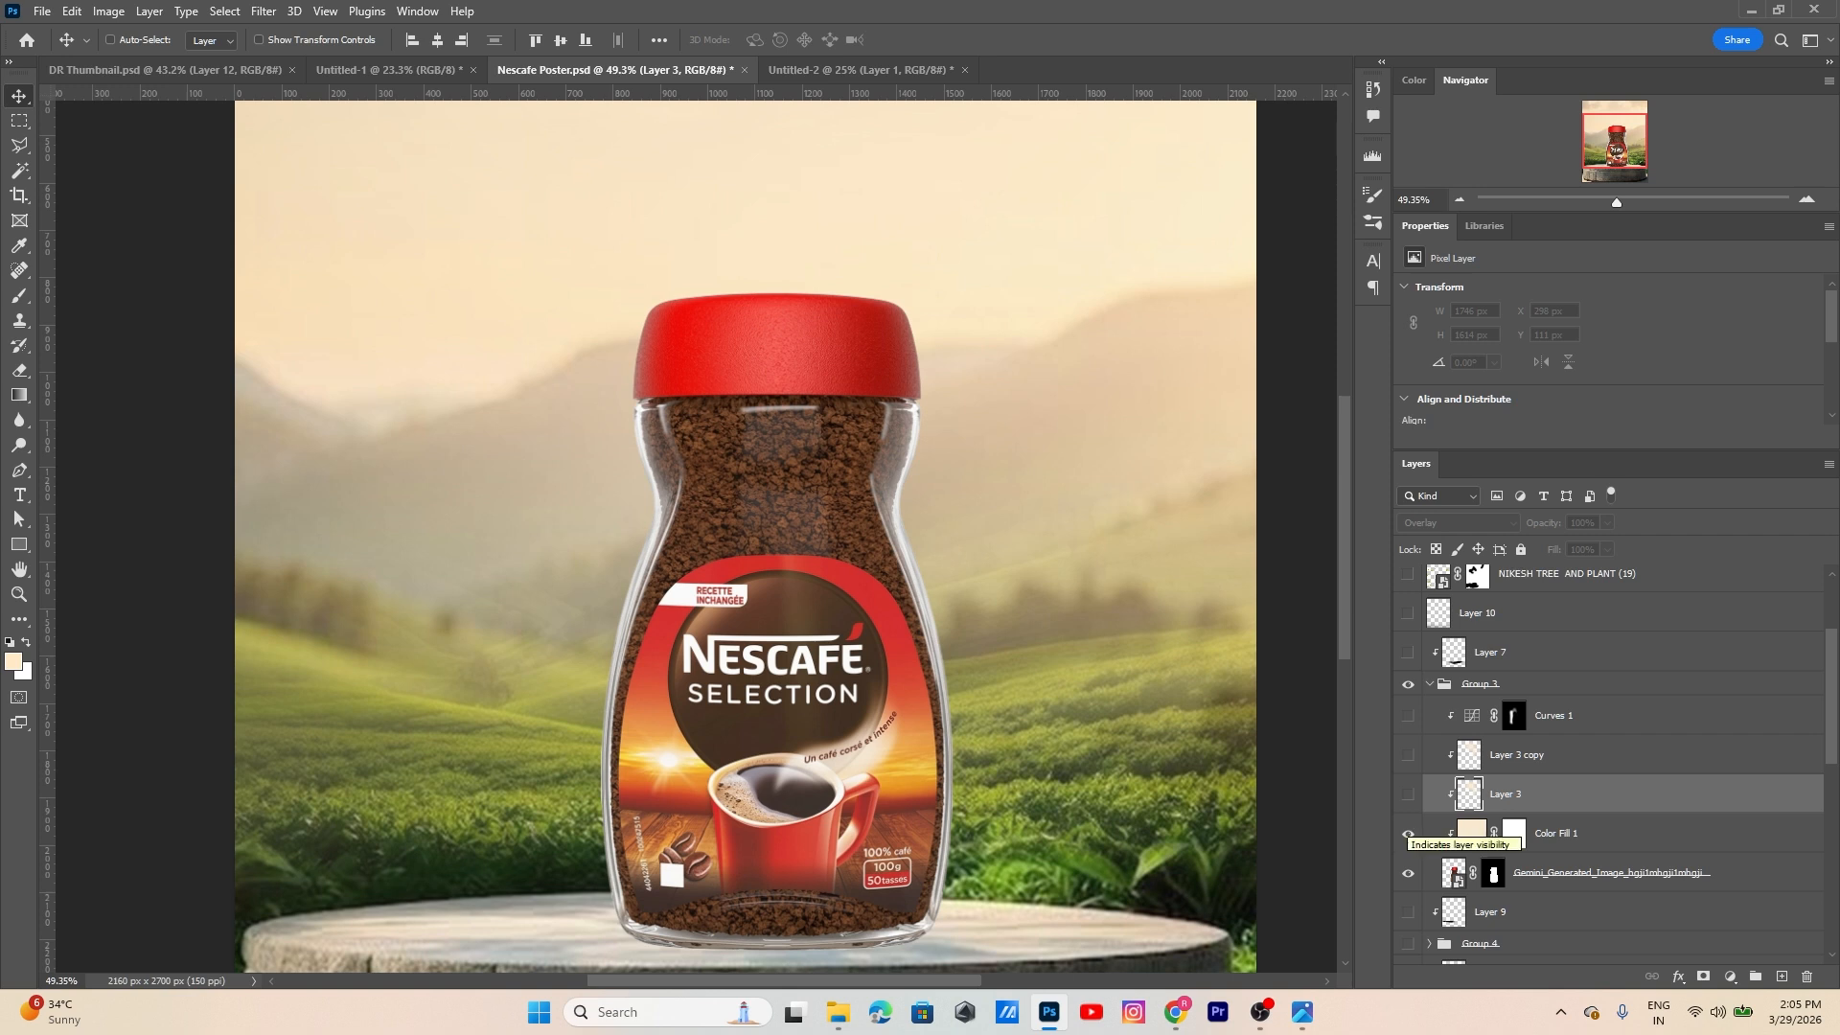
- Show Layer 3 clipped to the jar and check its effect on the red cap by switching it off and on
{"action": "left_click", "coordinate": [1408, 794]}
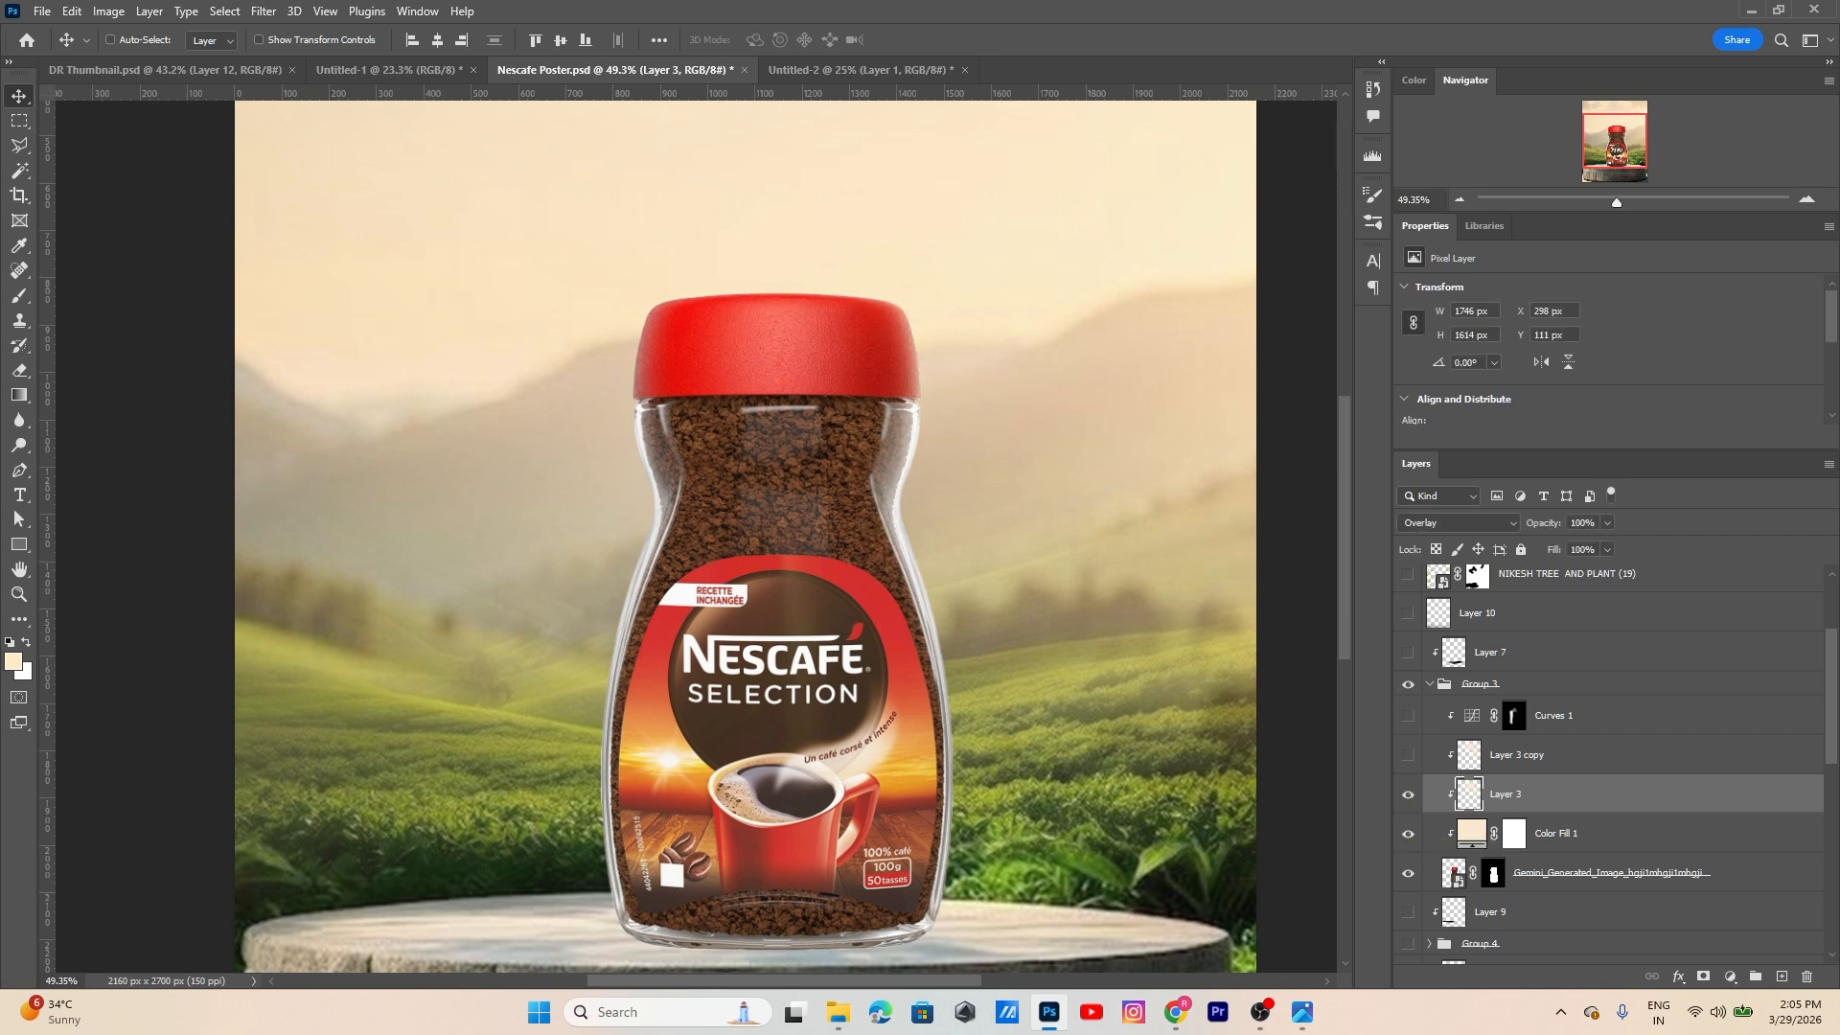
{"action": "scroll", "coordinate": [1054, 440], "scroll_direction": "up", "scroll_amount": 7}
{"action": "left_click_drag", "start_coordinate": [1054, 440], "coordinate": [1093, 550]}
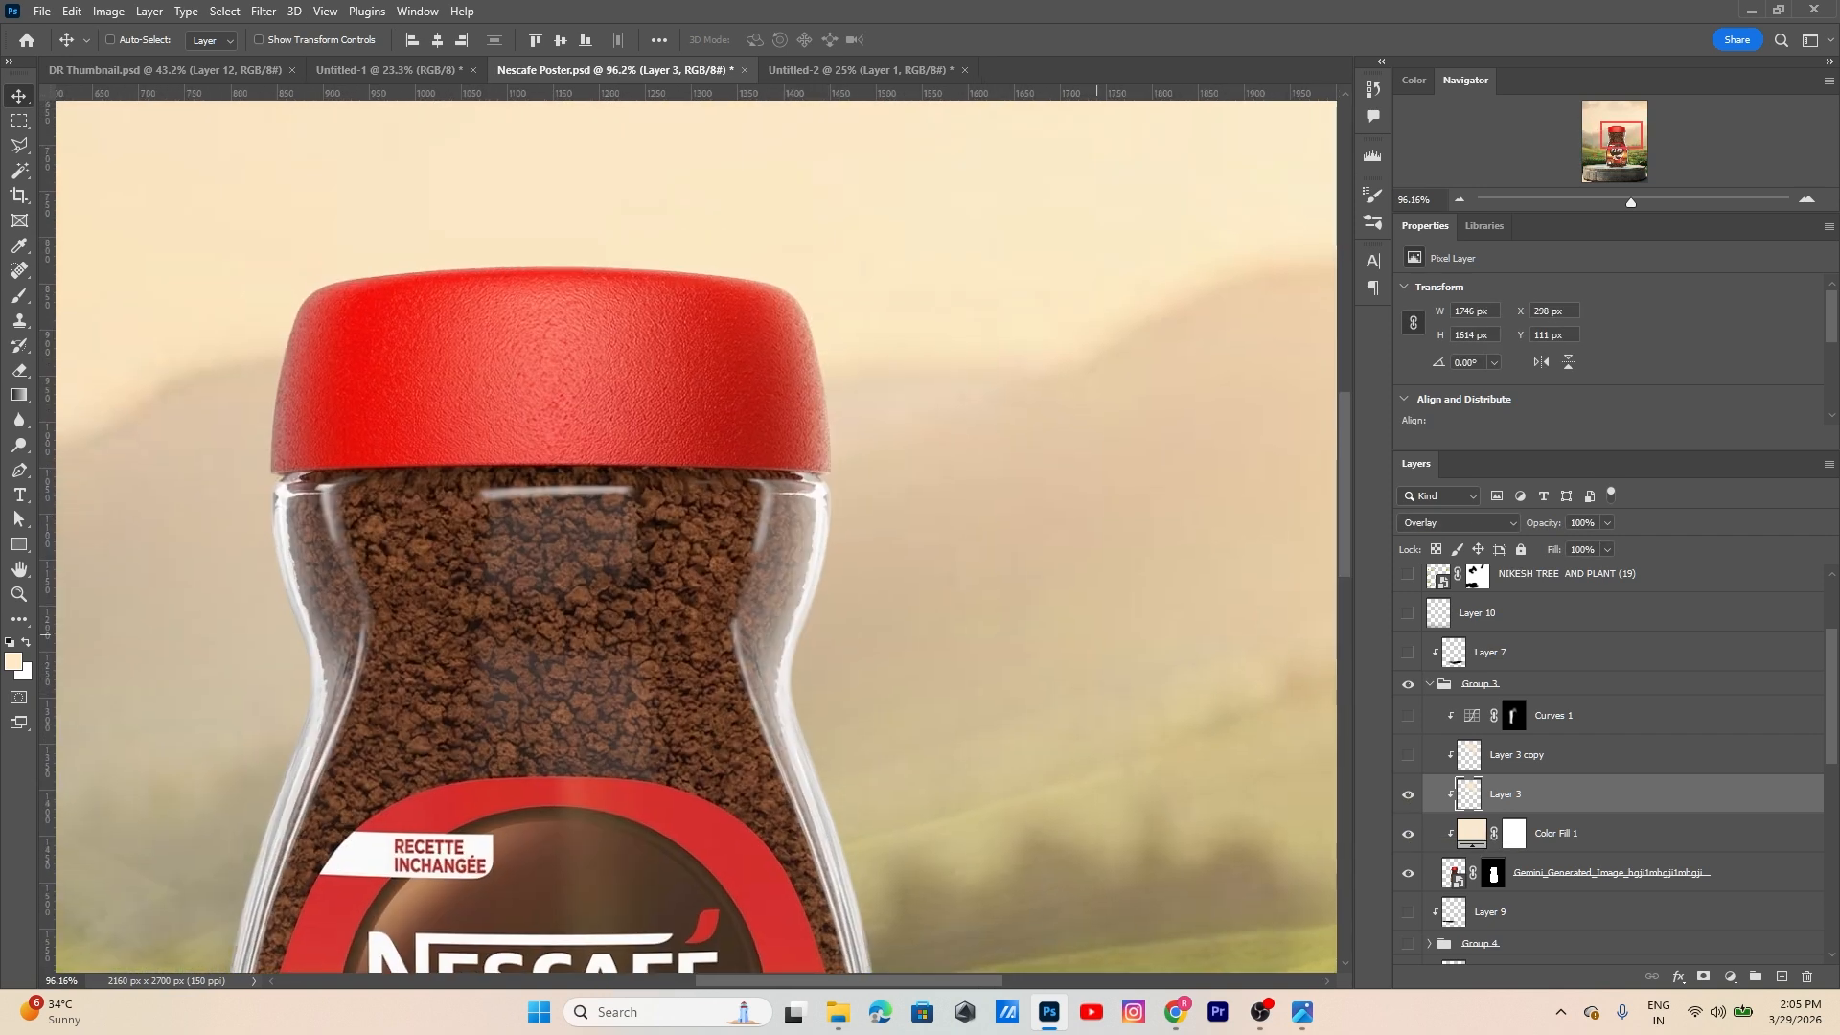
{"action": "left_click", "coordinate": [1408, 795]}
{"action": "left_click", "coordinate": [1408, 794]}
{"action": "left_click", "coordinate": [1408, 795]}
{"action": "left_click", "coordinate": [1408, 794]}
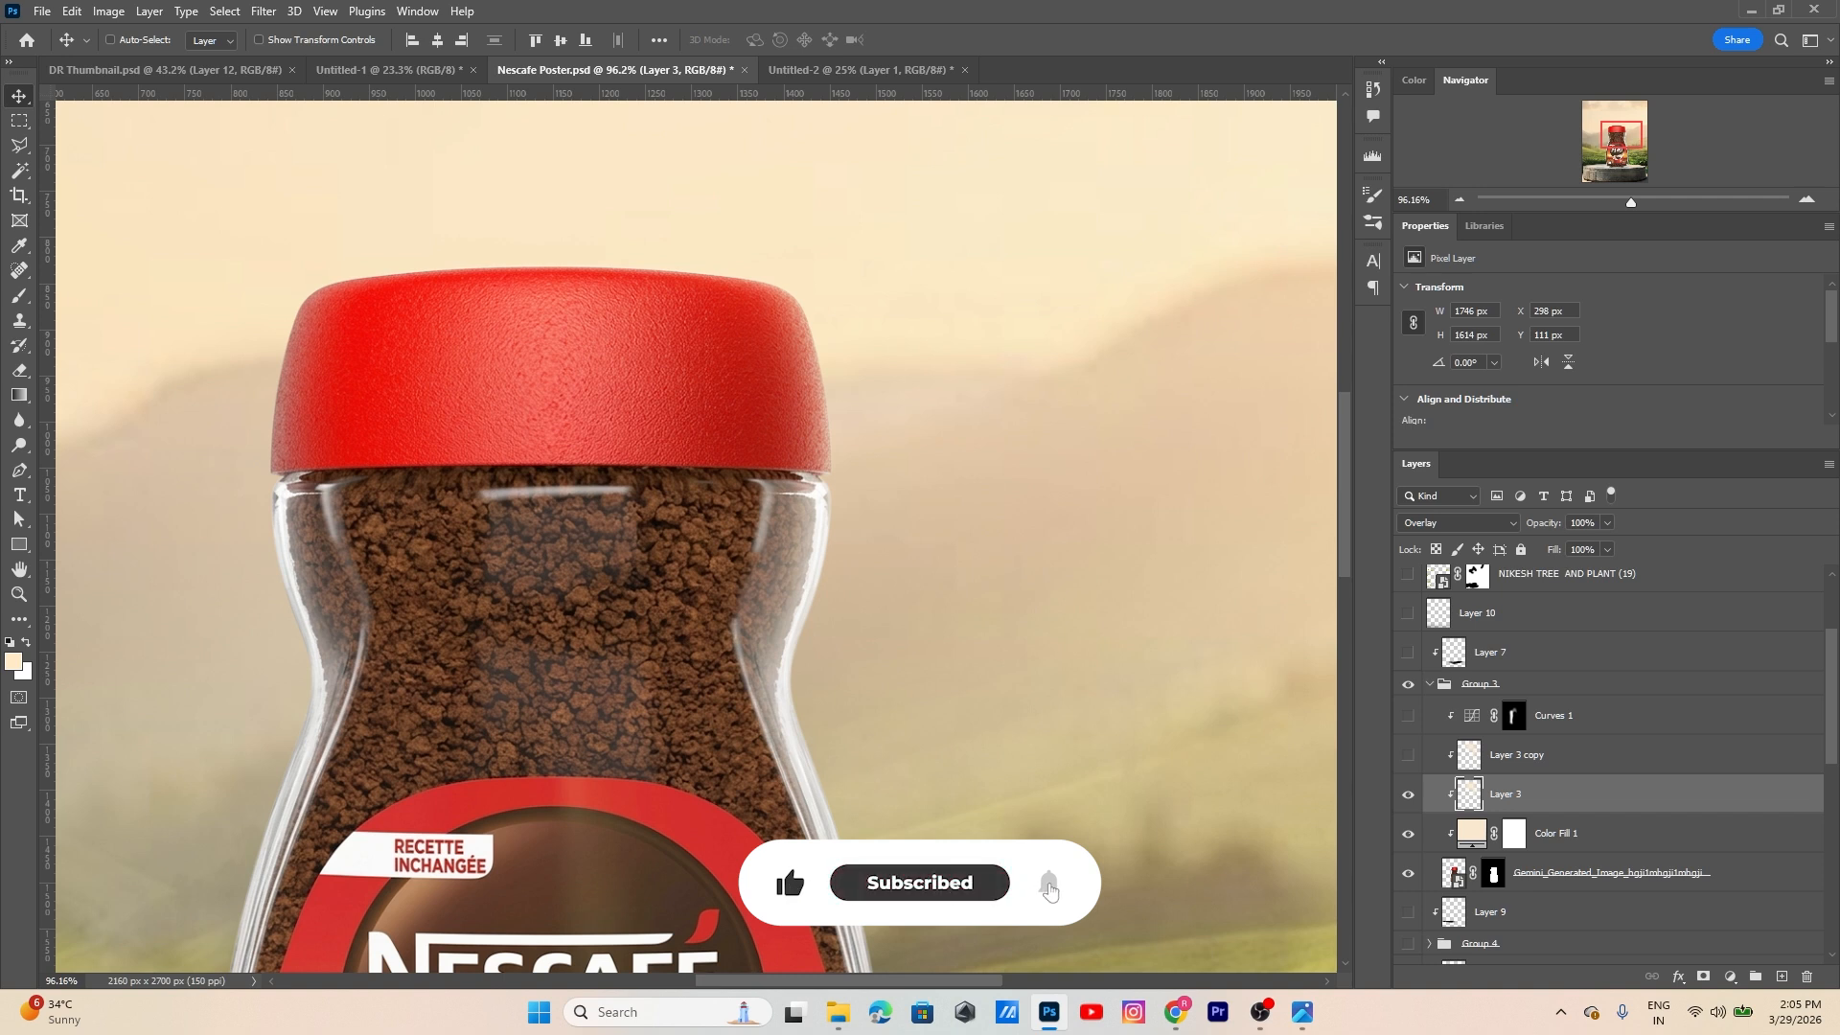
- Select and show the Hard Light copy of Layer 3 to brighten the edges of the jar's red cap
{"action": "left_click", "coordinate": [1517, 755]}
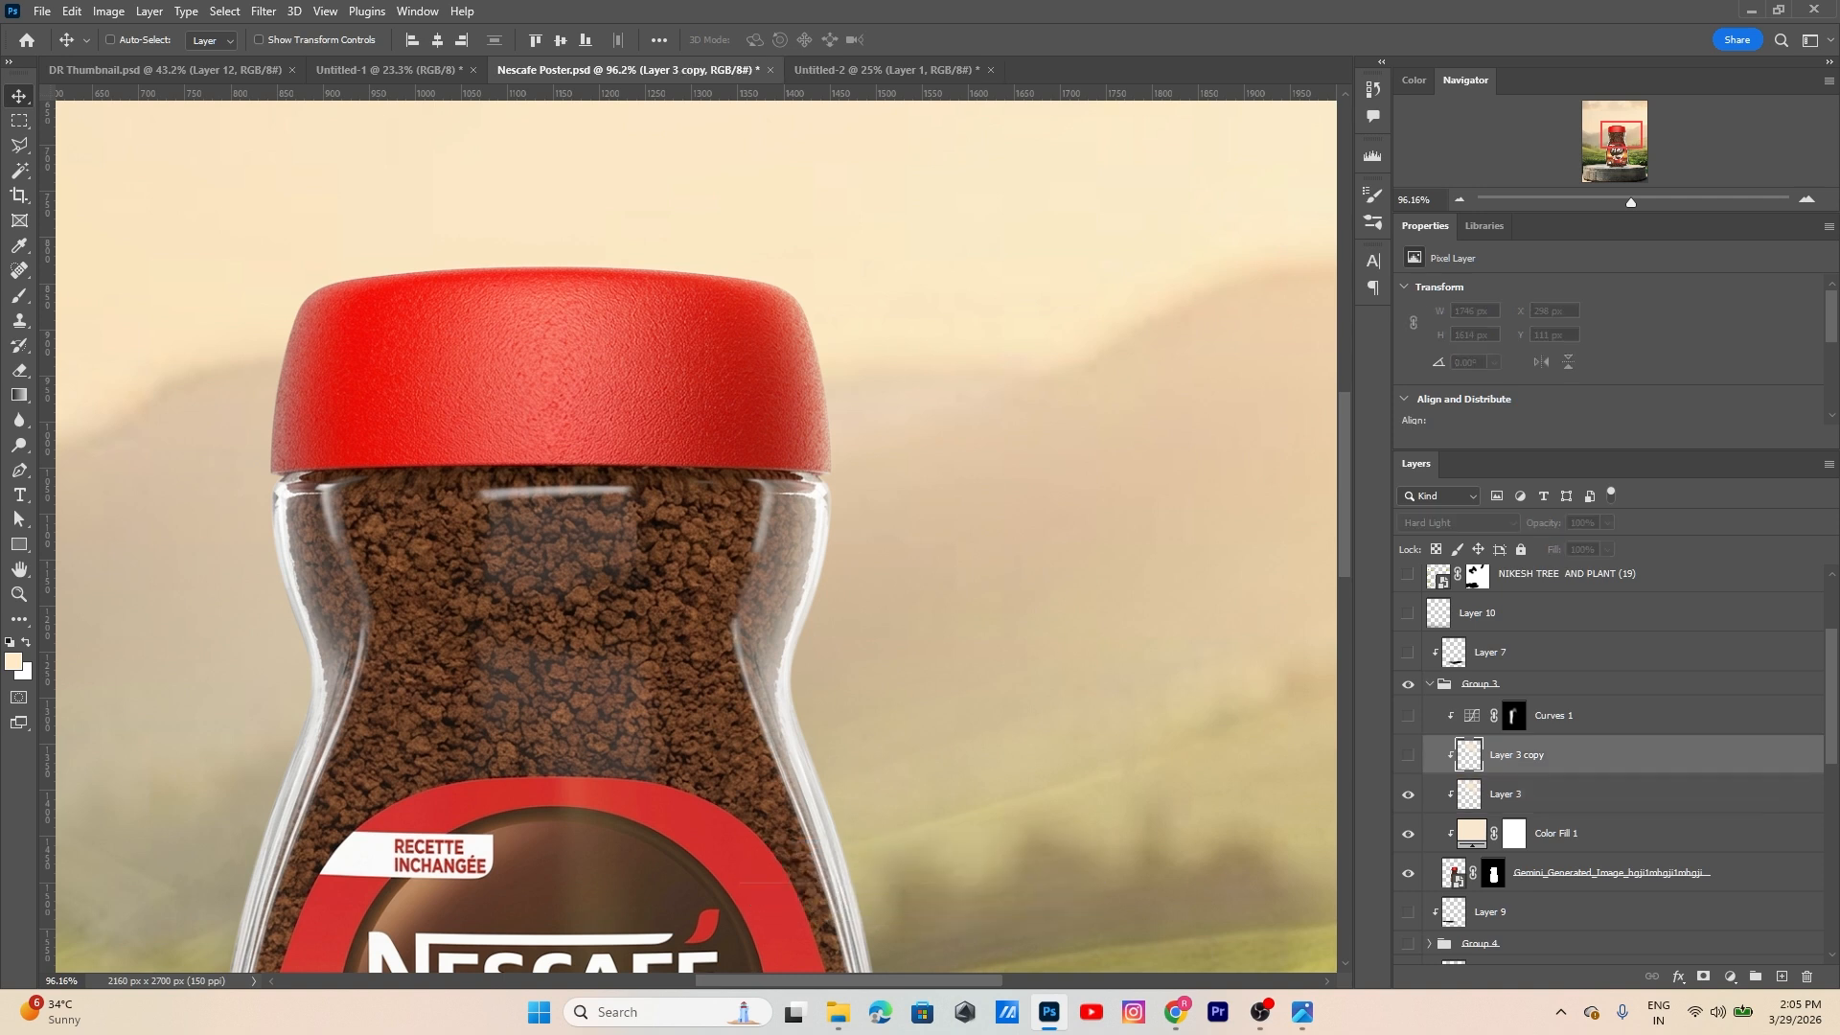
{"action": "left_click", "coordinate": [1408, 755]}
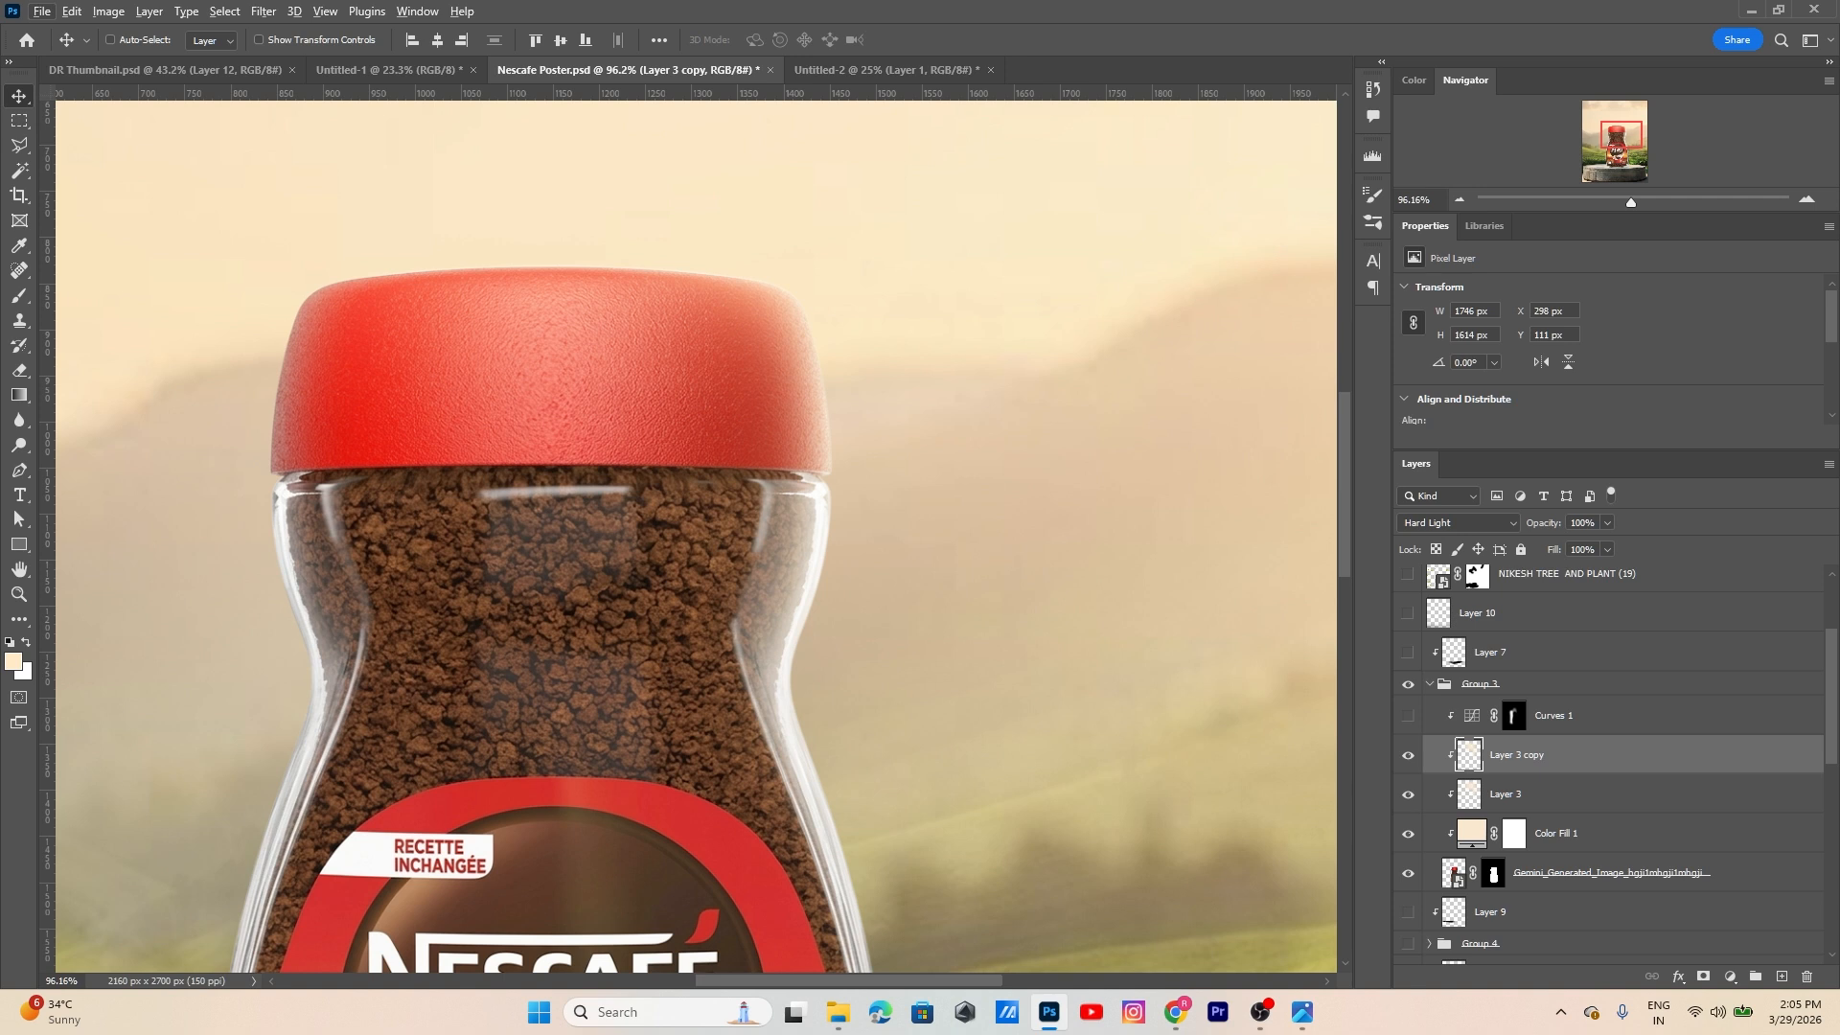
{"action": "key", "text": "ctrl"}
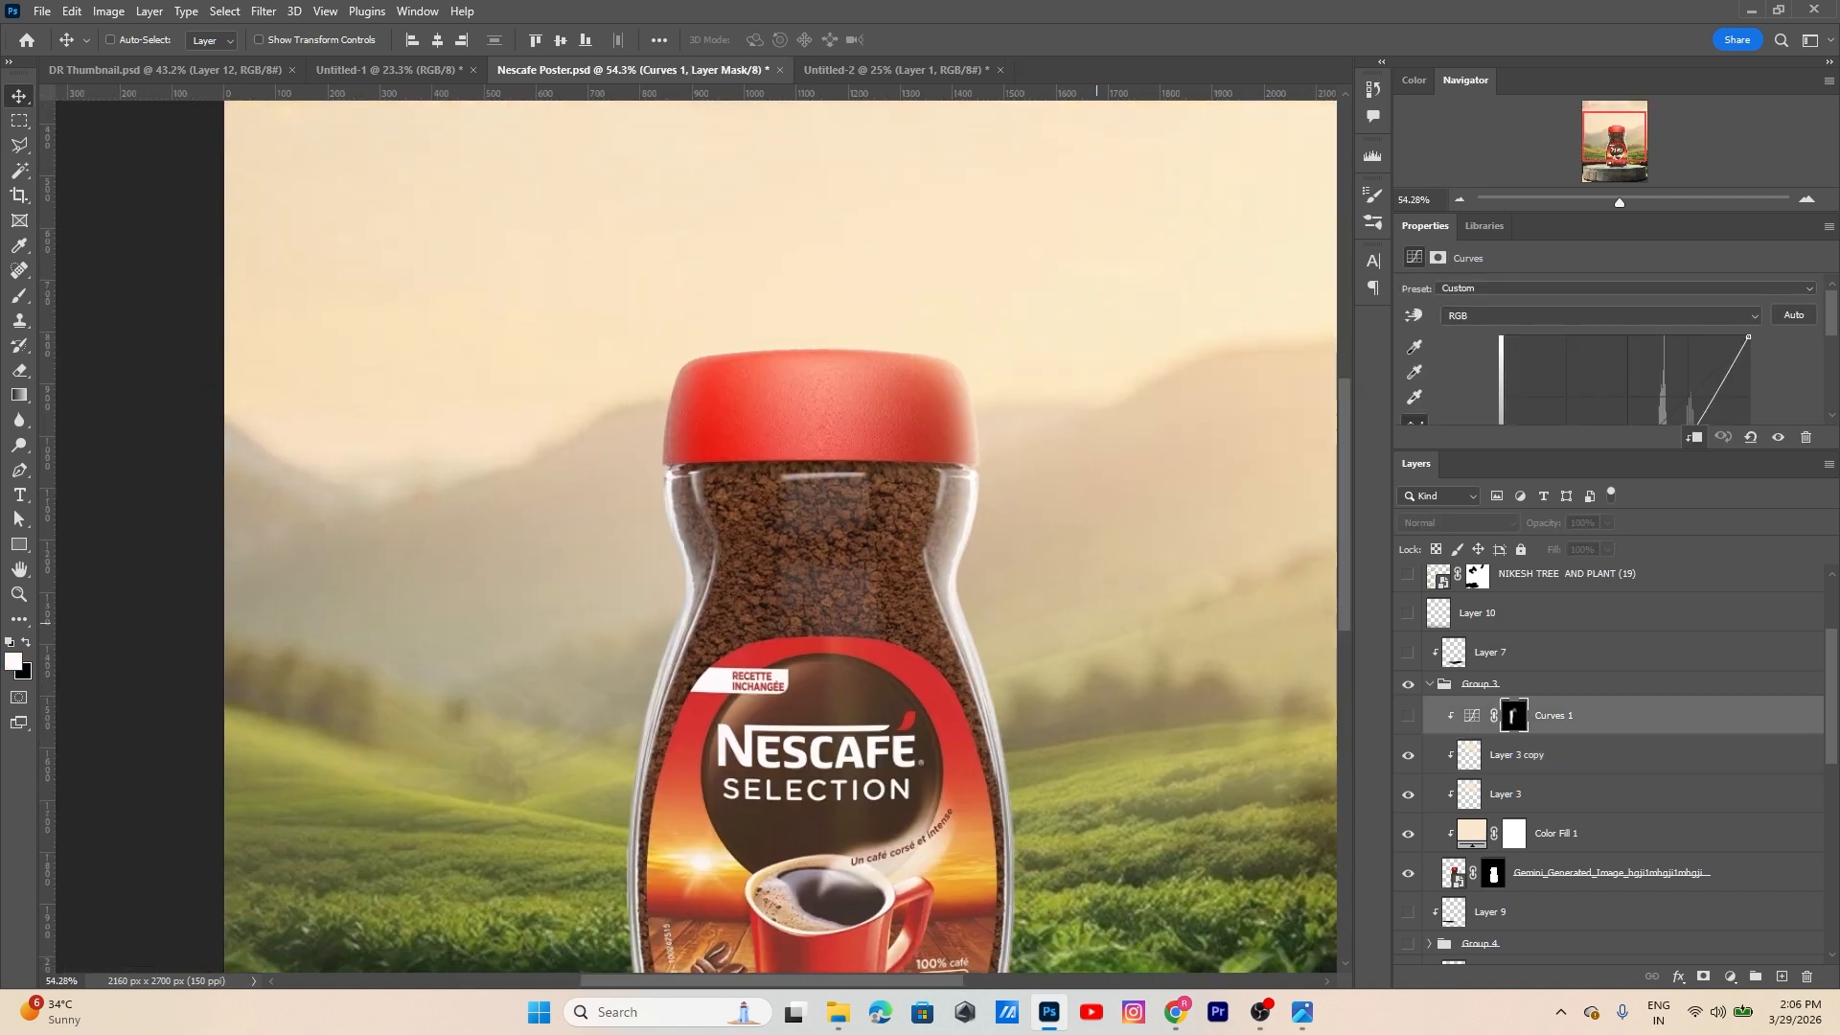
- Adjust the Curves 1 layer clipped to the jar, moving its darkening point to input 164 and output 95
{"action": "scroll", "coordinate": [948, 706], "scroll_direction": "up", "scroll_amount": 4}
{"action": "left_click_drag", "start_coordinate": [948, 707], "coordinate": [1059, 599]}
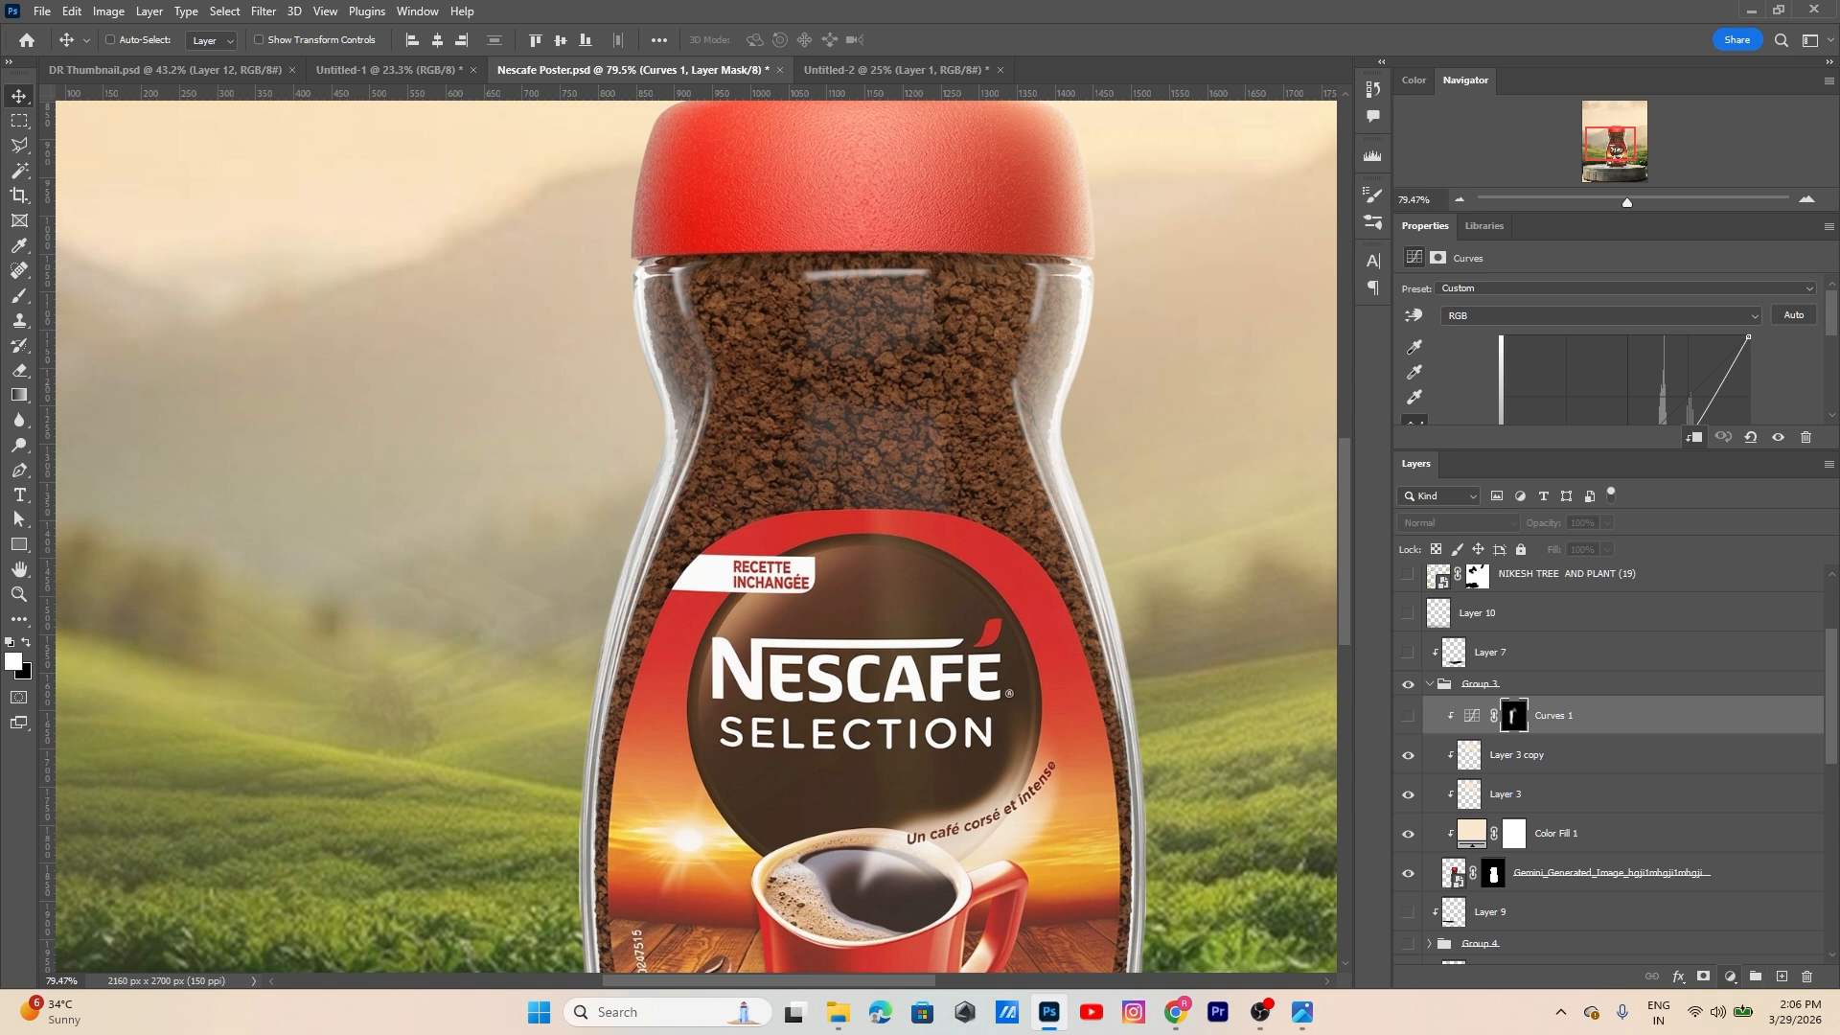
{"action": "left_click", "coordinate": [1730, 976]}
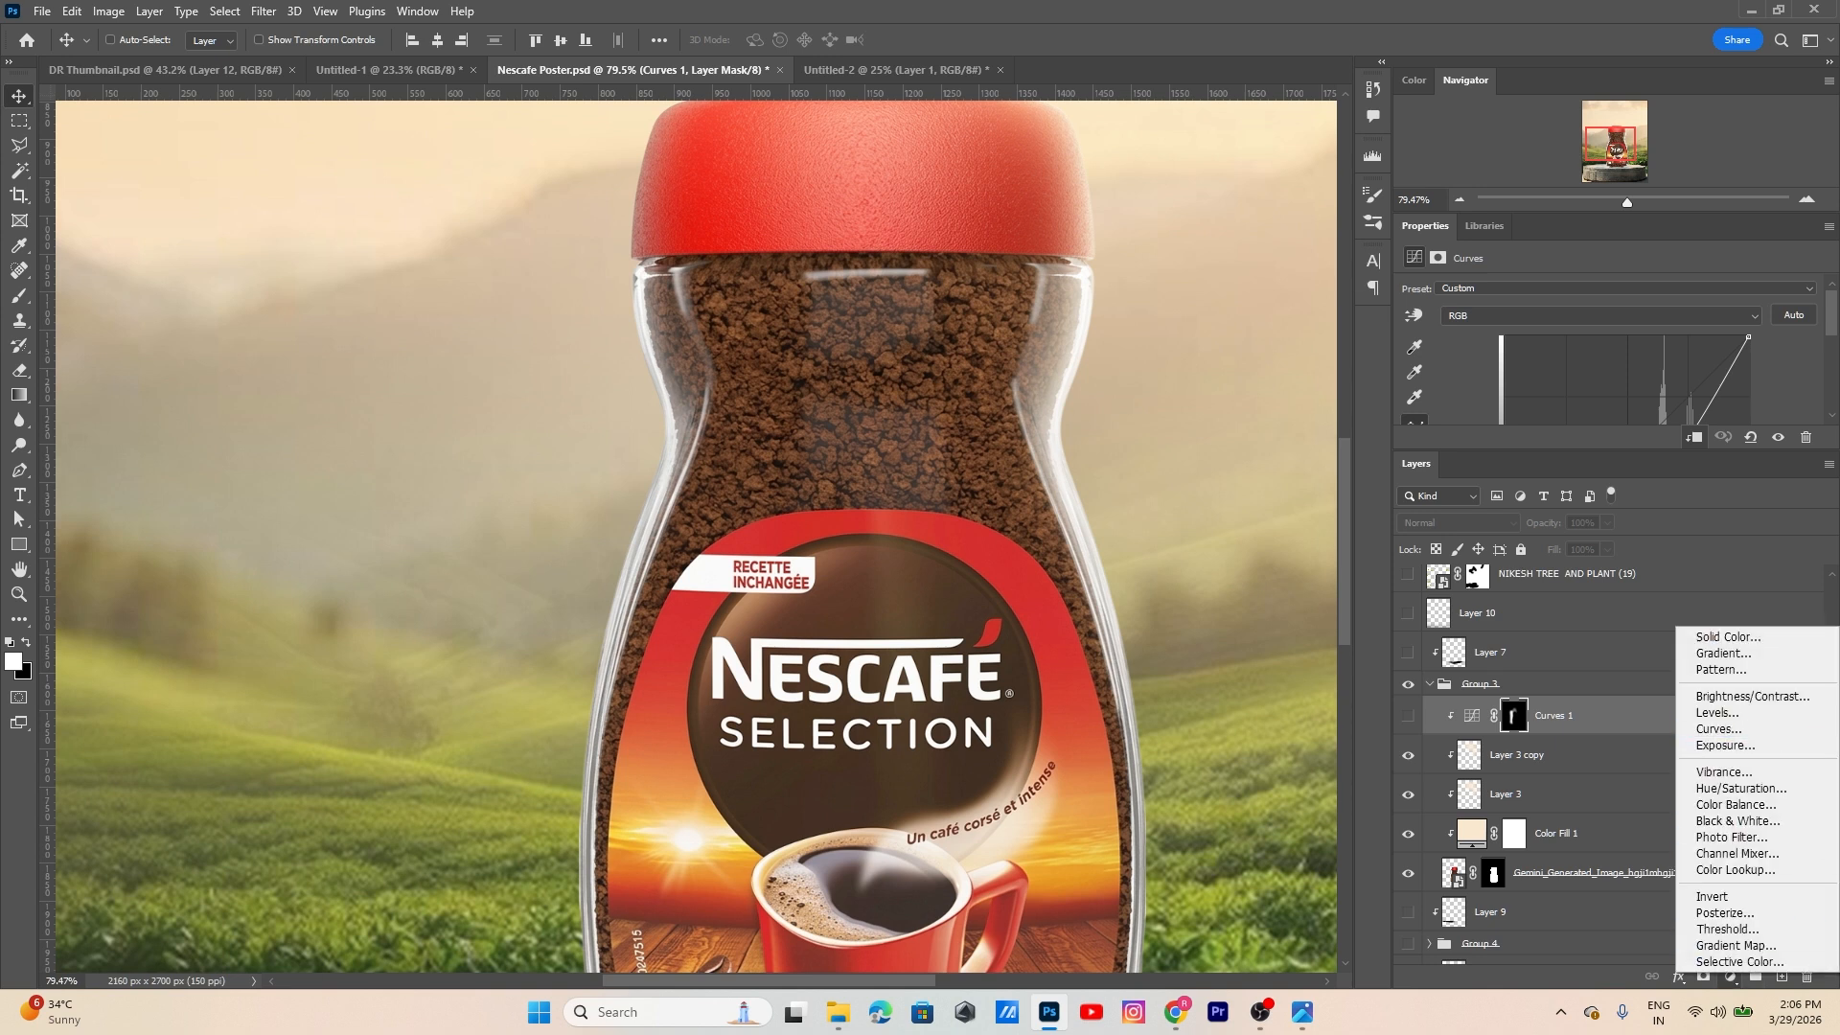
{"action": "left_click", "coordinate": [1603, 402]}
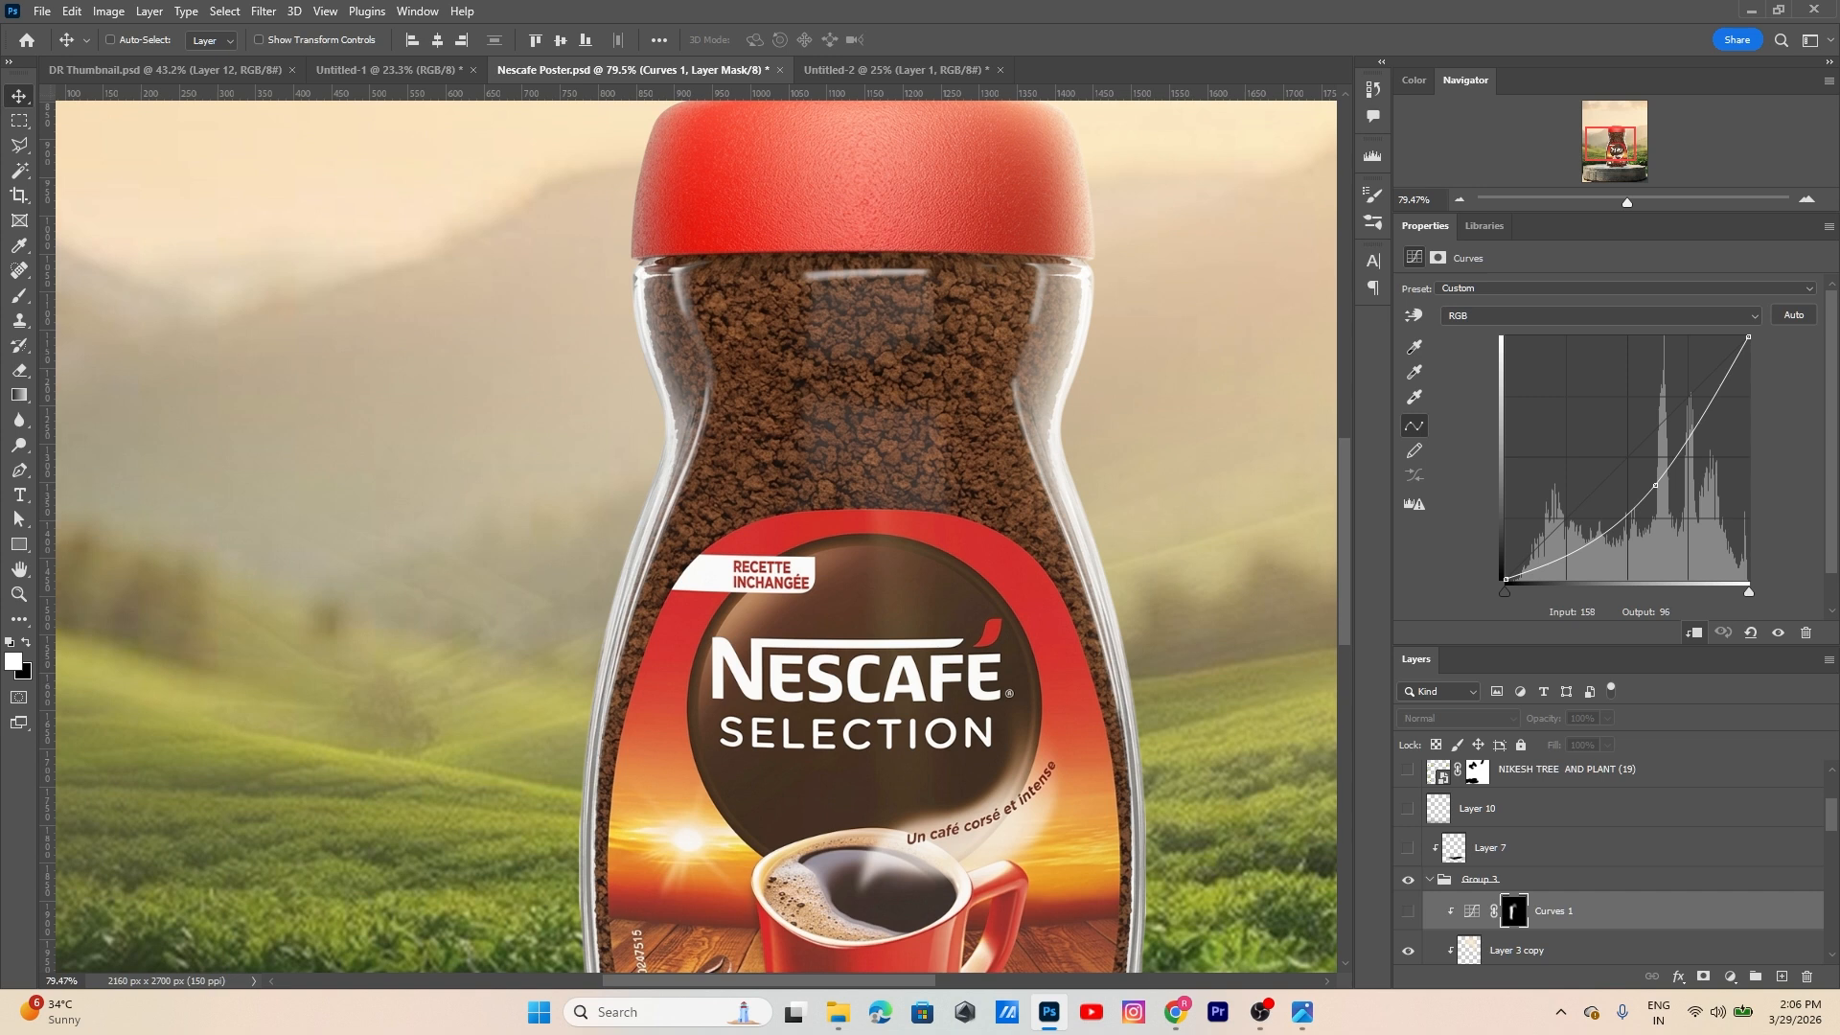
{"action": "mouse_move", "coordinate": [1655, 489]}
{"action": "left_mouse_down"}
{"action": "mouse_move", "coordinate": [1656, 452]}
{"action": "mouse_move", "coordinate": [1663, 489]}
{"action": "left_mouse_up"}
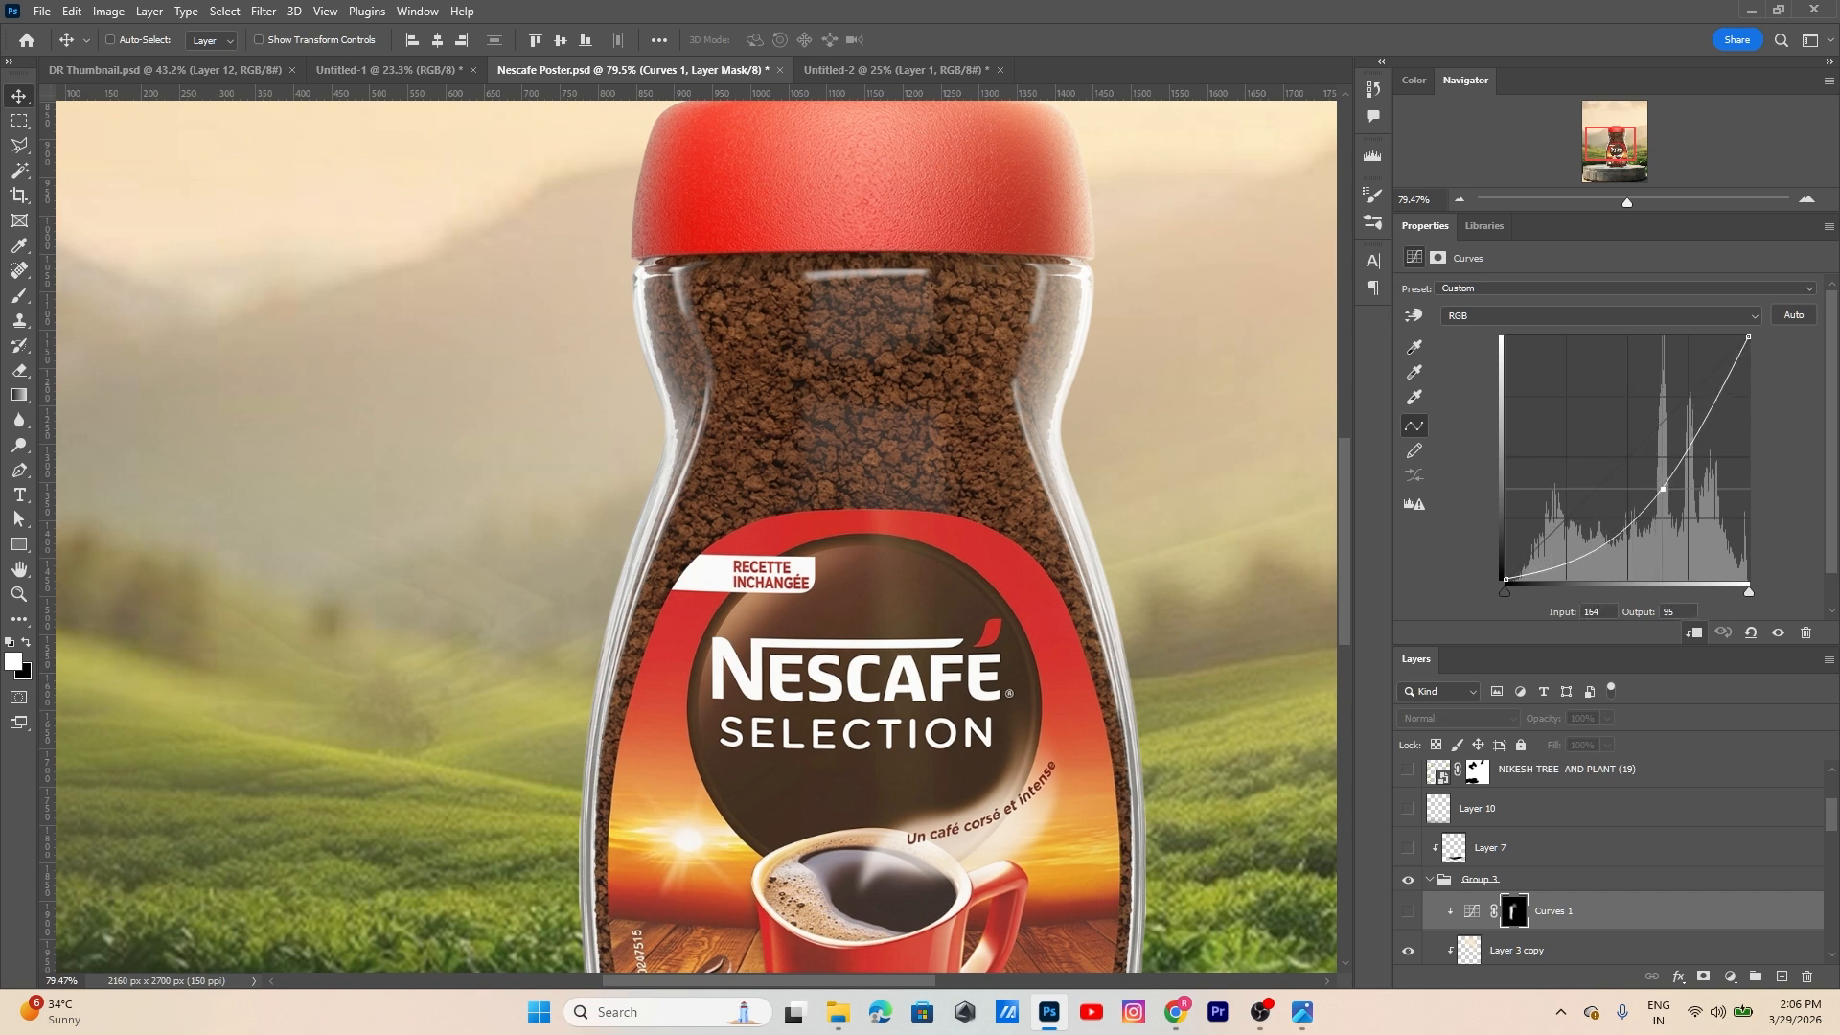
{"action": "scroll", "coordinate": [1629, 536], "scroll_direction": "down", "scroll_amount": 1}
{"action": "scroll", "coordinate": [1620, 863], "scroll_direction": "down", "scroll_amount": 5}
{"action": "scroll", "coordinate": [1620, 862], "scroll_direction": "up", "scroll_amount": 5}
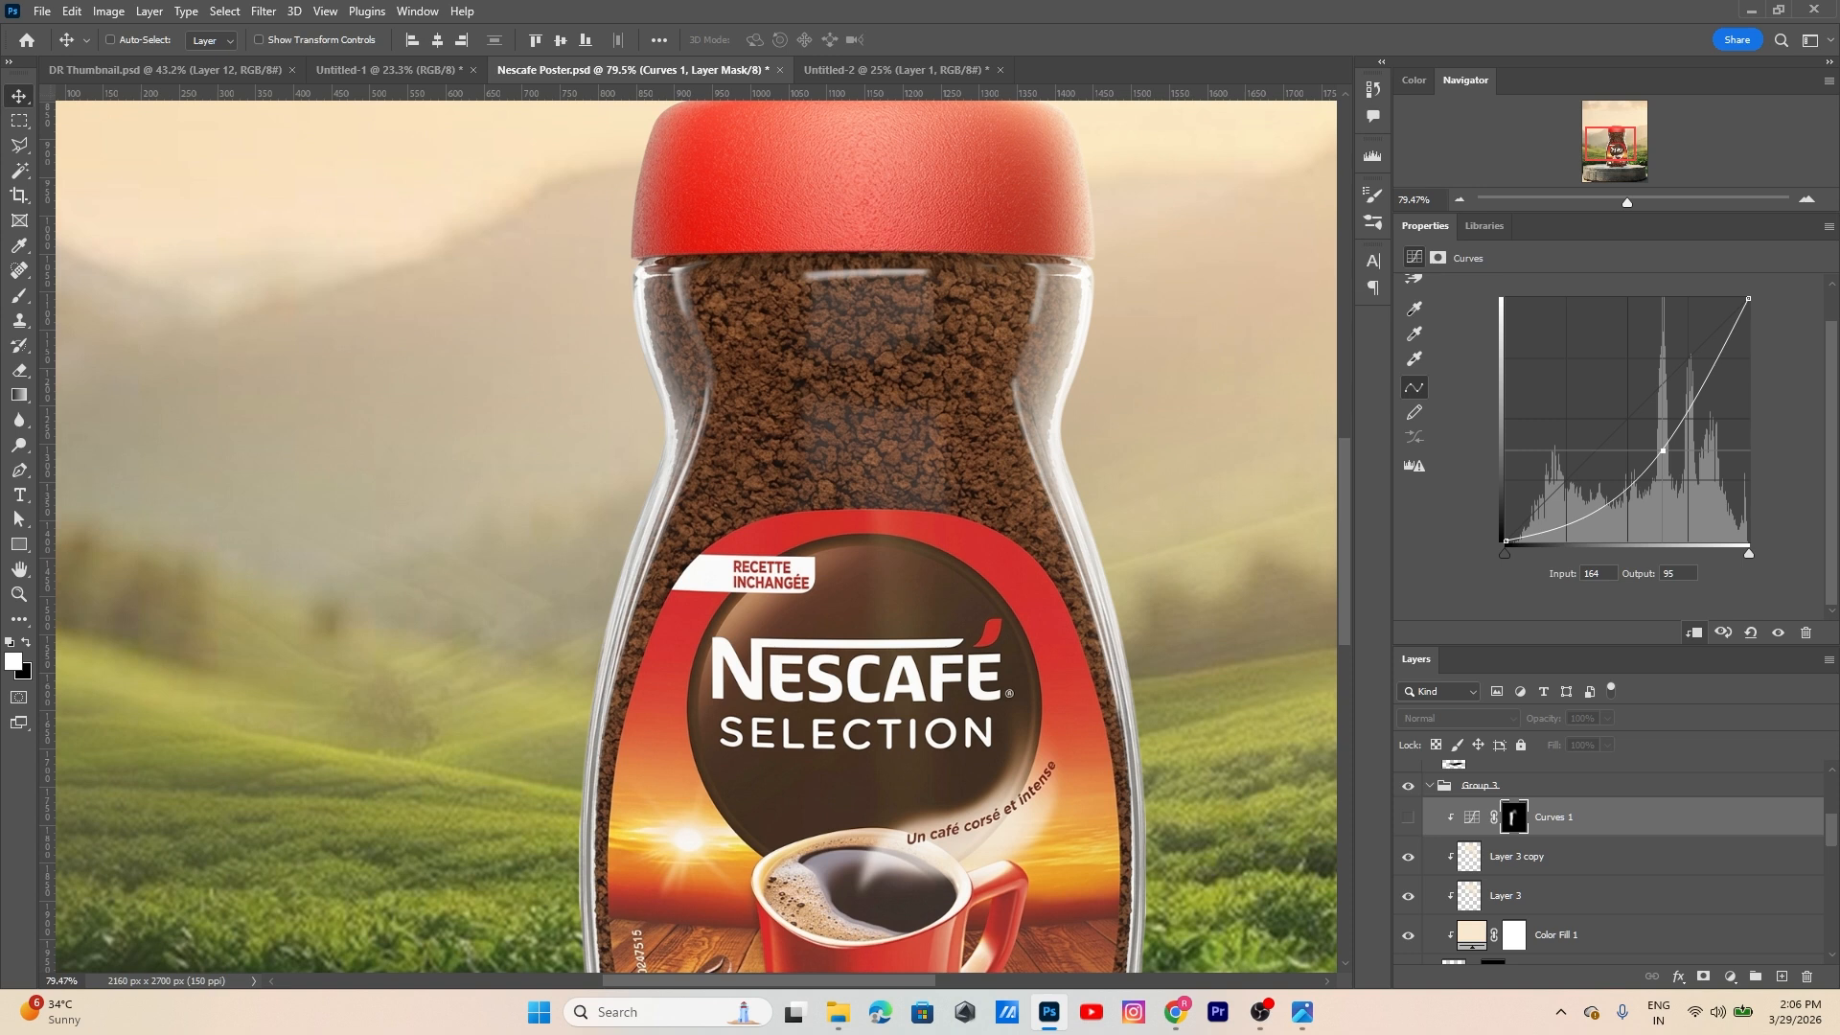
- Show the Curves 1 layer and compare the jar with and without Curves 1 and Layer 3 copy, leaving both visible
{"action": "scroll", "coordinate": [695, 538], "scroll_direction": "down", "scroll_amount": 2}
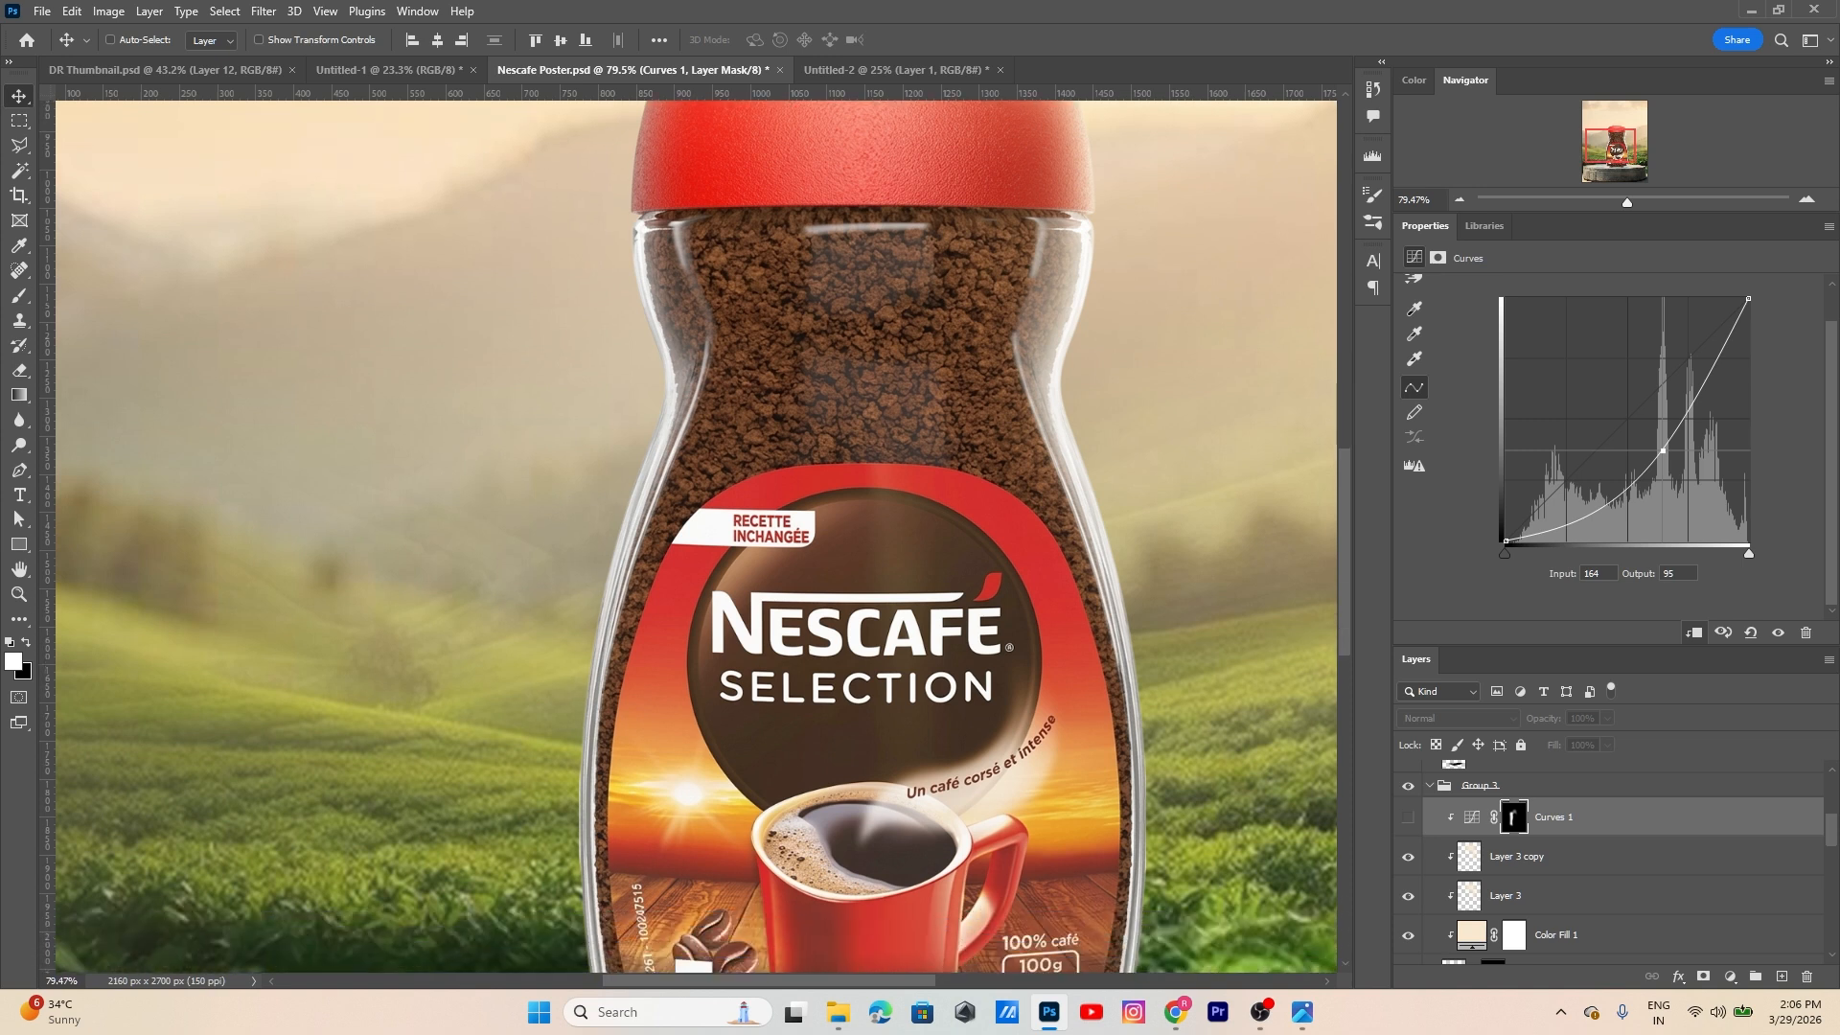
{"action": "left_click", "coordinate": [1408, 818]}
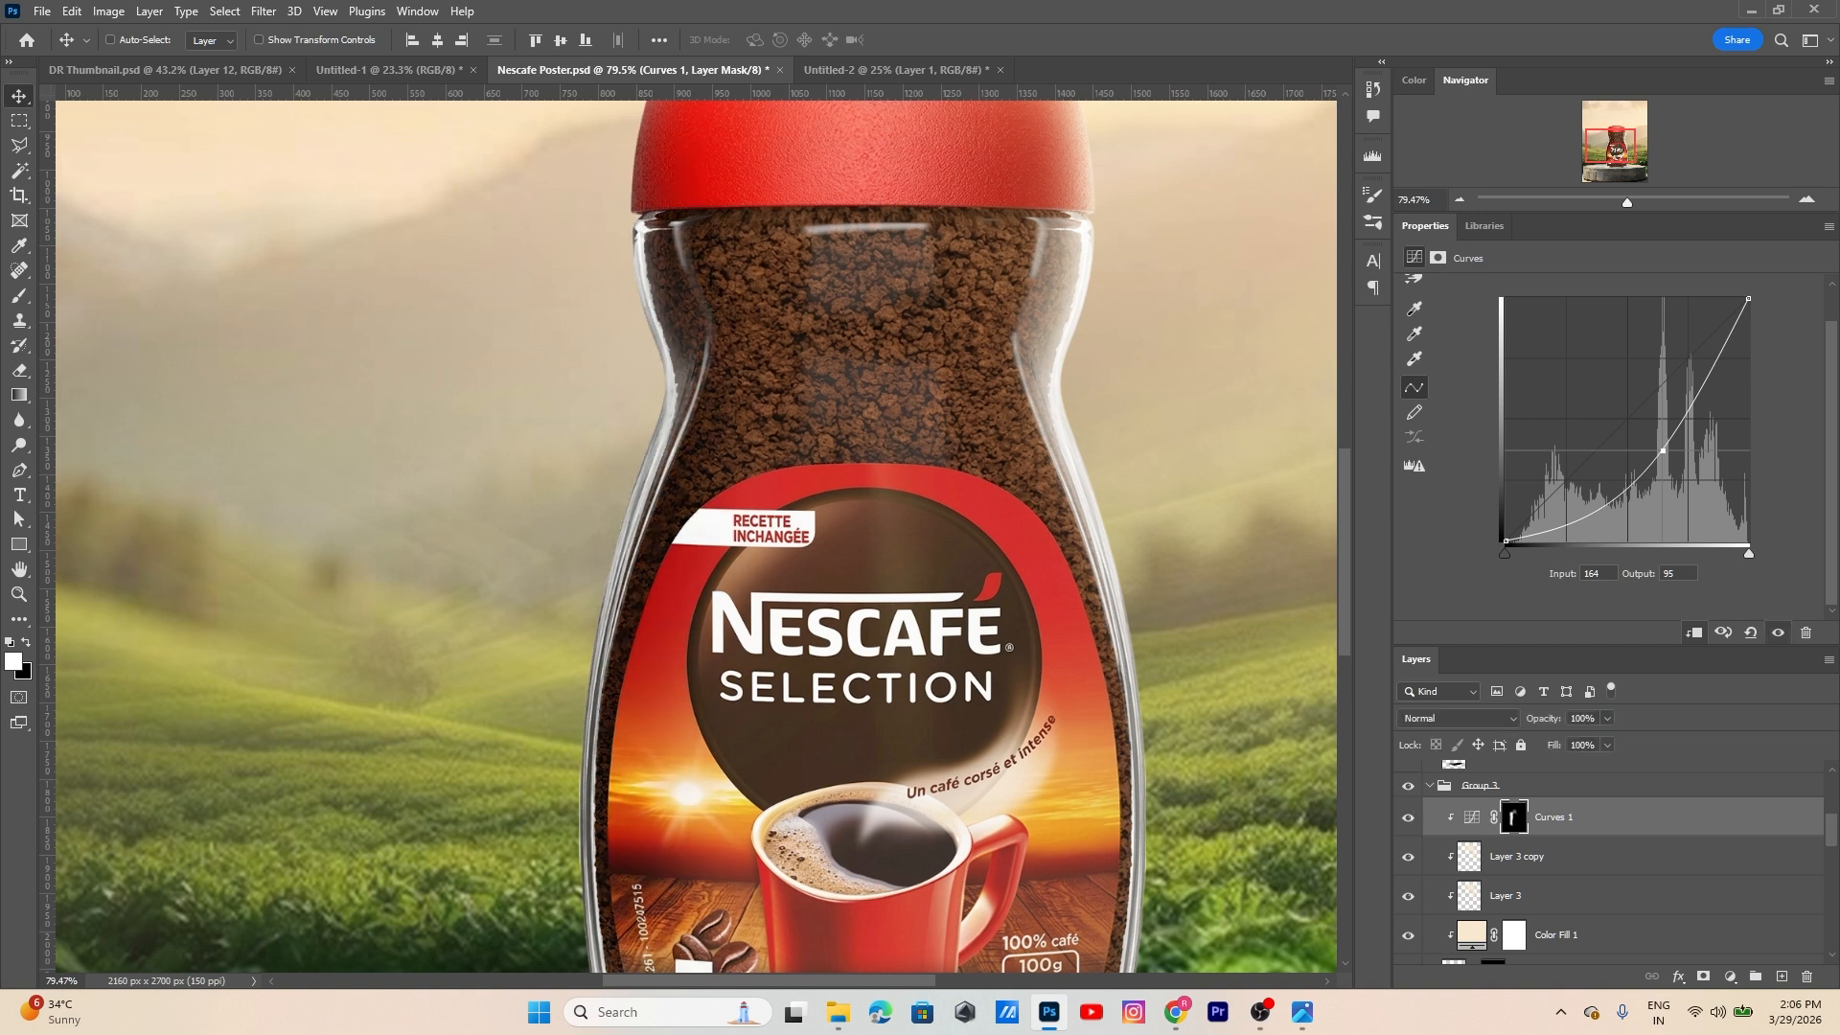
{"action": "key", "text": "ctrl+0"}
{"action": "left_click_drag", "start_coordinate": [1408, 818], "coordinate": [1408, 857]}
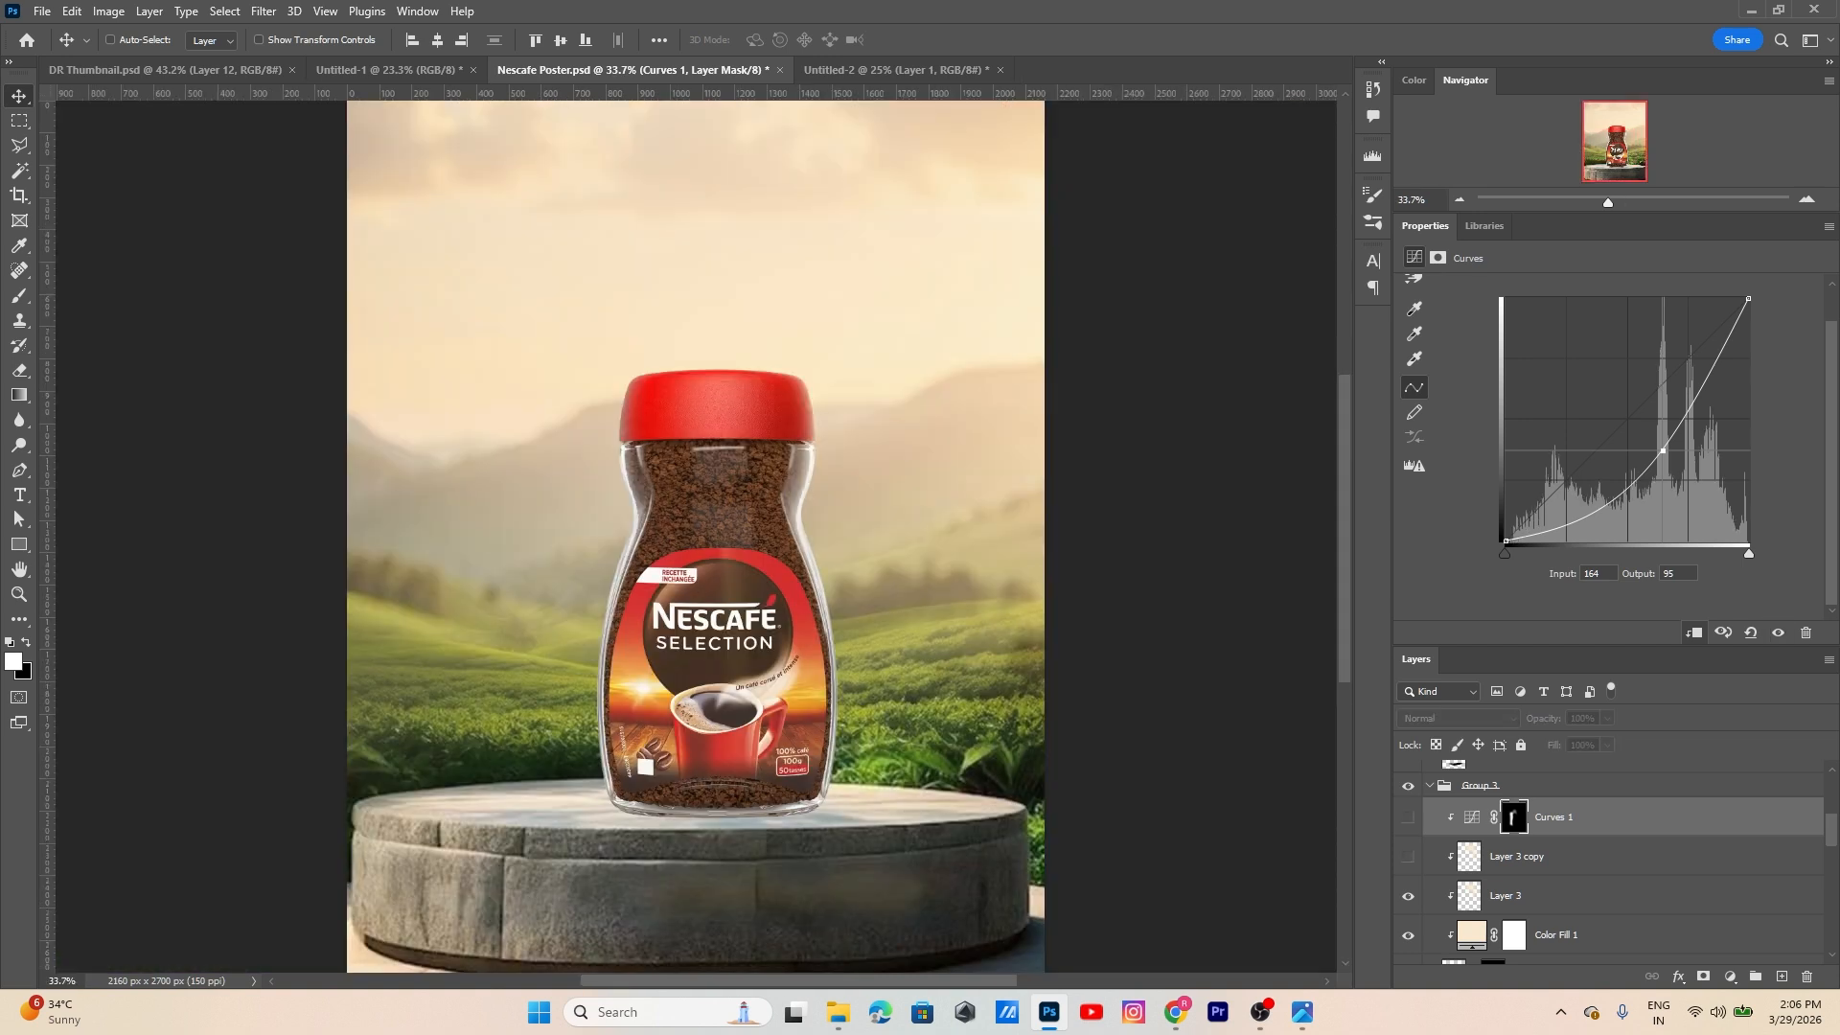
{"action": "left_click", "coordinate": [1408, 856]}
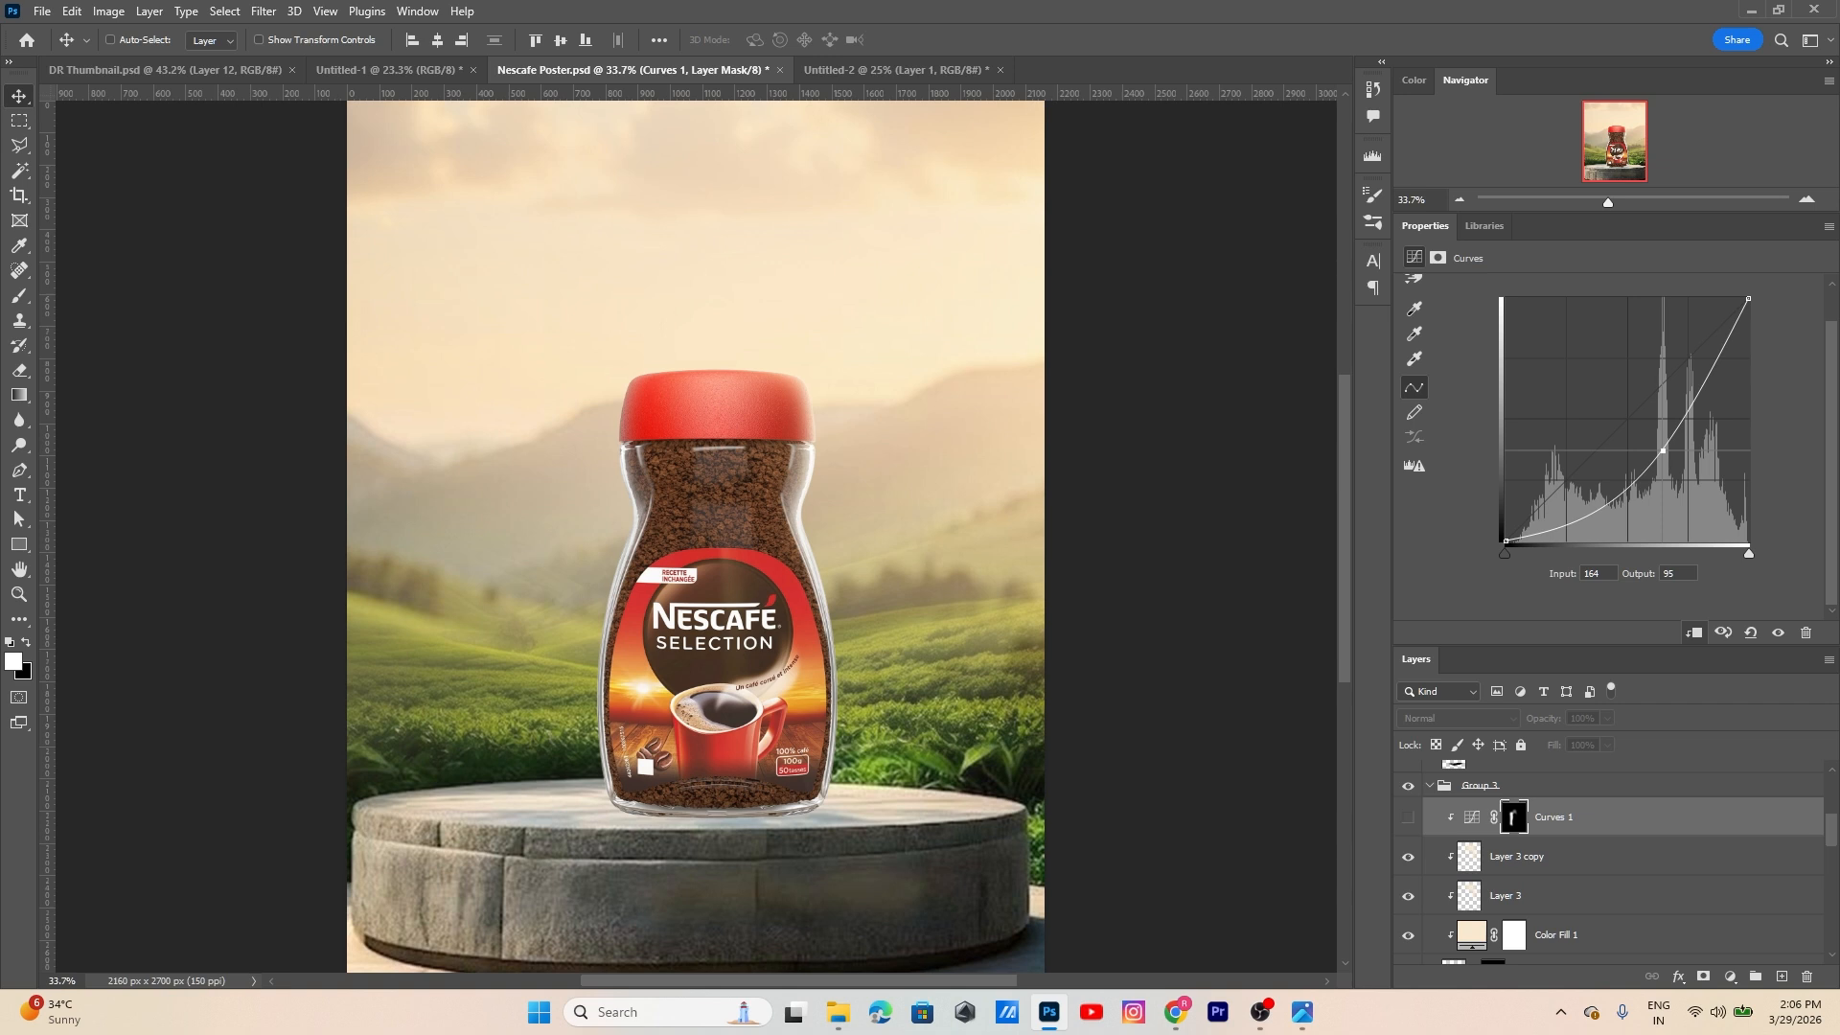
{"action": "left_click", "coordinate": [1407, 818]}
{"action": "left_click", "coordinate": [1408, 857]}
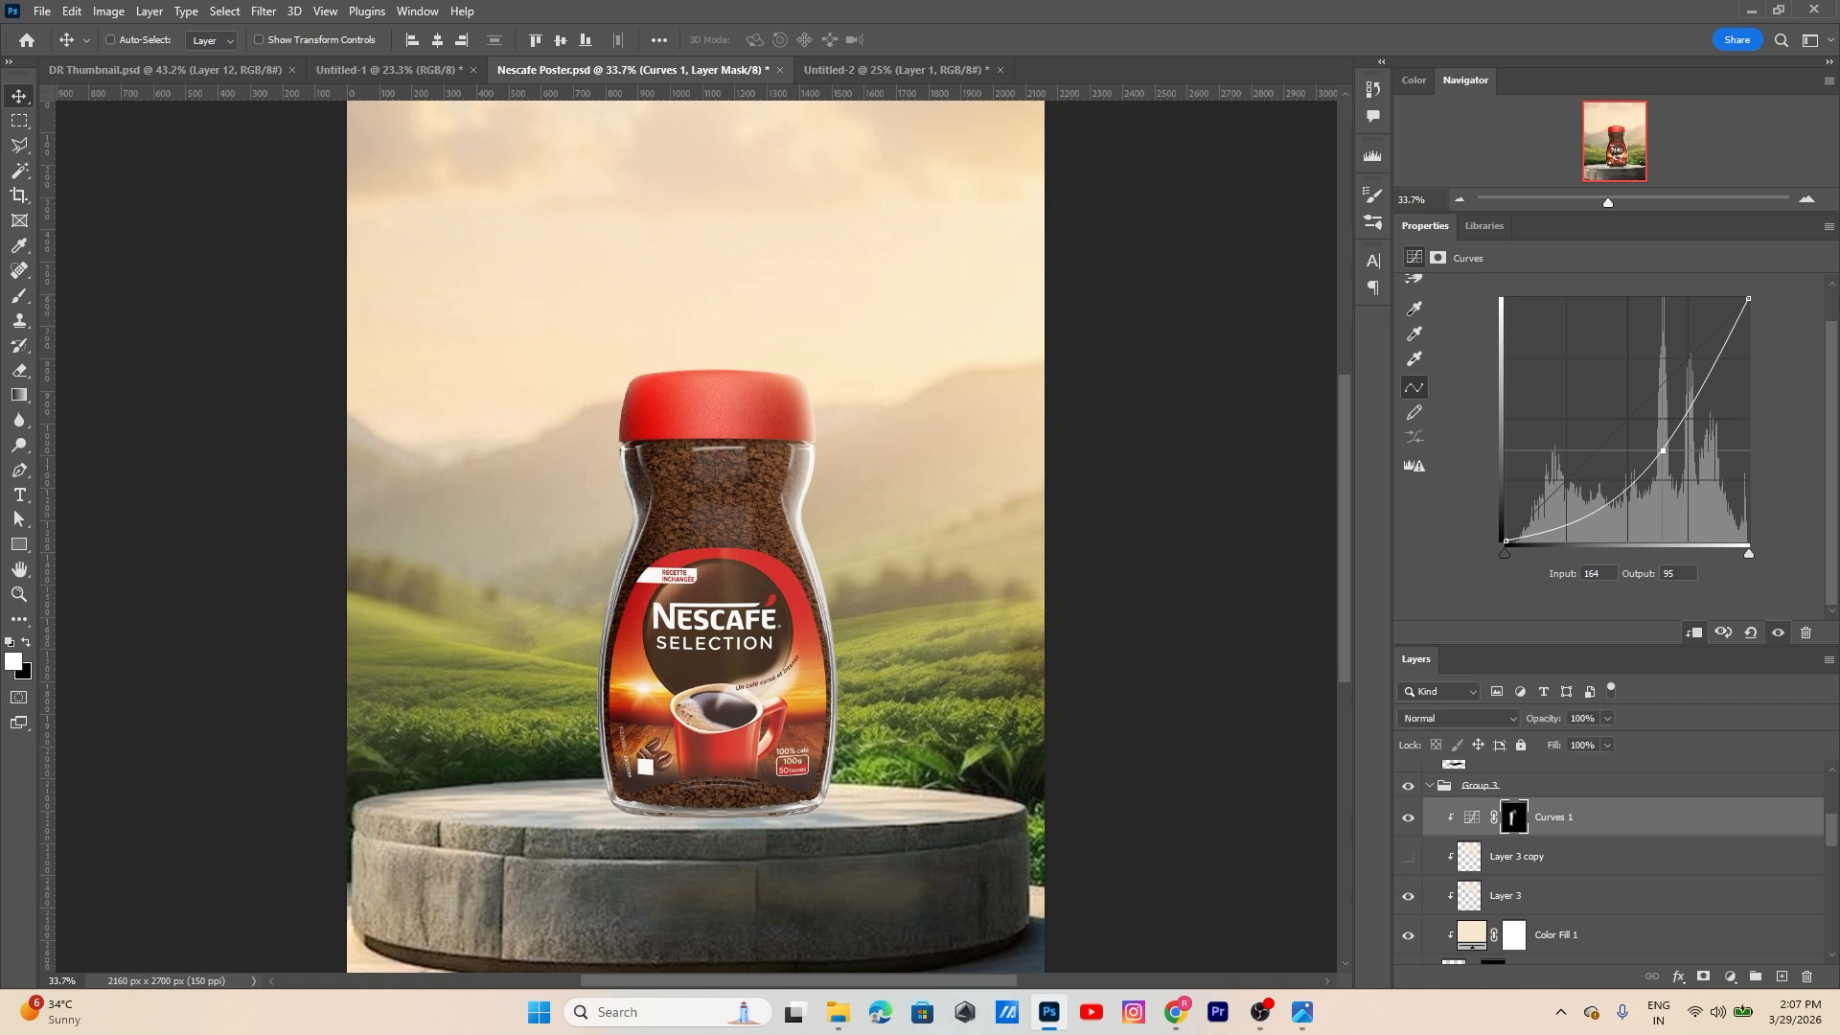
{"action": "left_click", "coordinate": [1408, 818]}
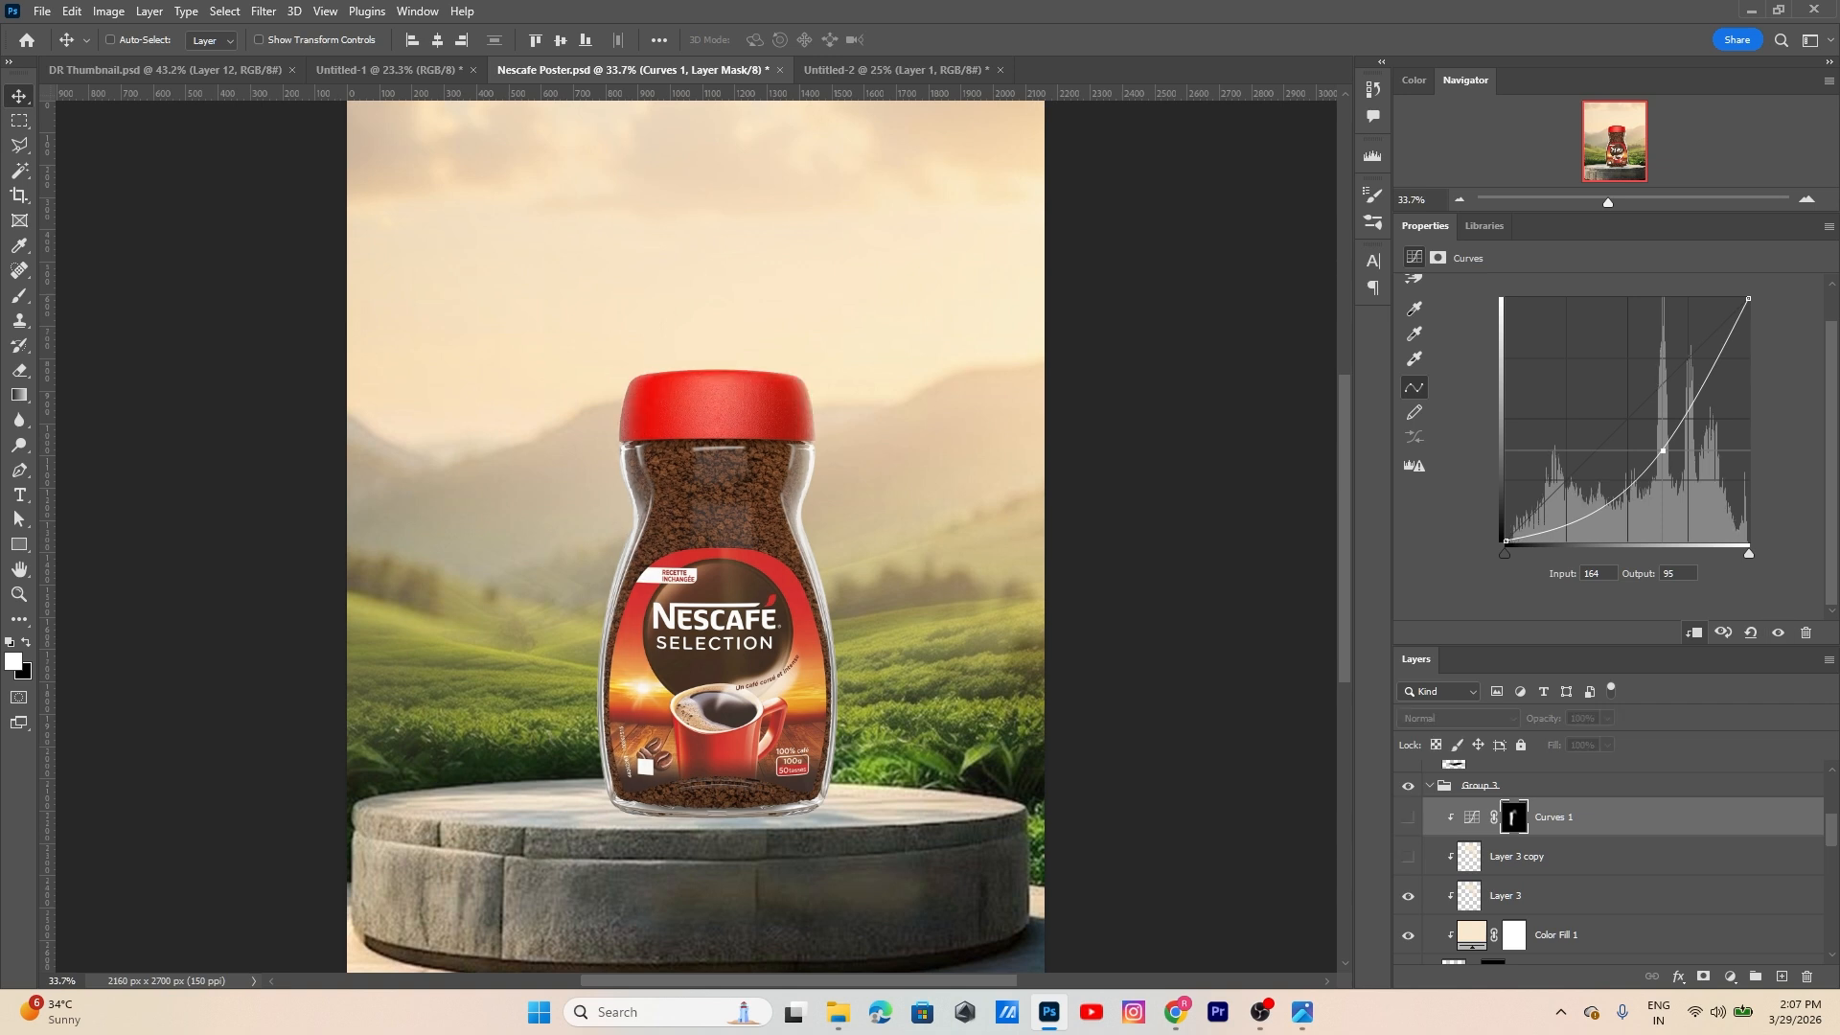
{"action": "left_click", "coordinate": [1408, 856]}
{"action": "left_click", "coordinate": [1408, 818]}
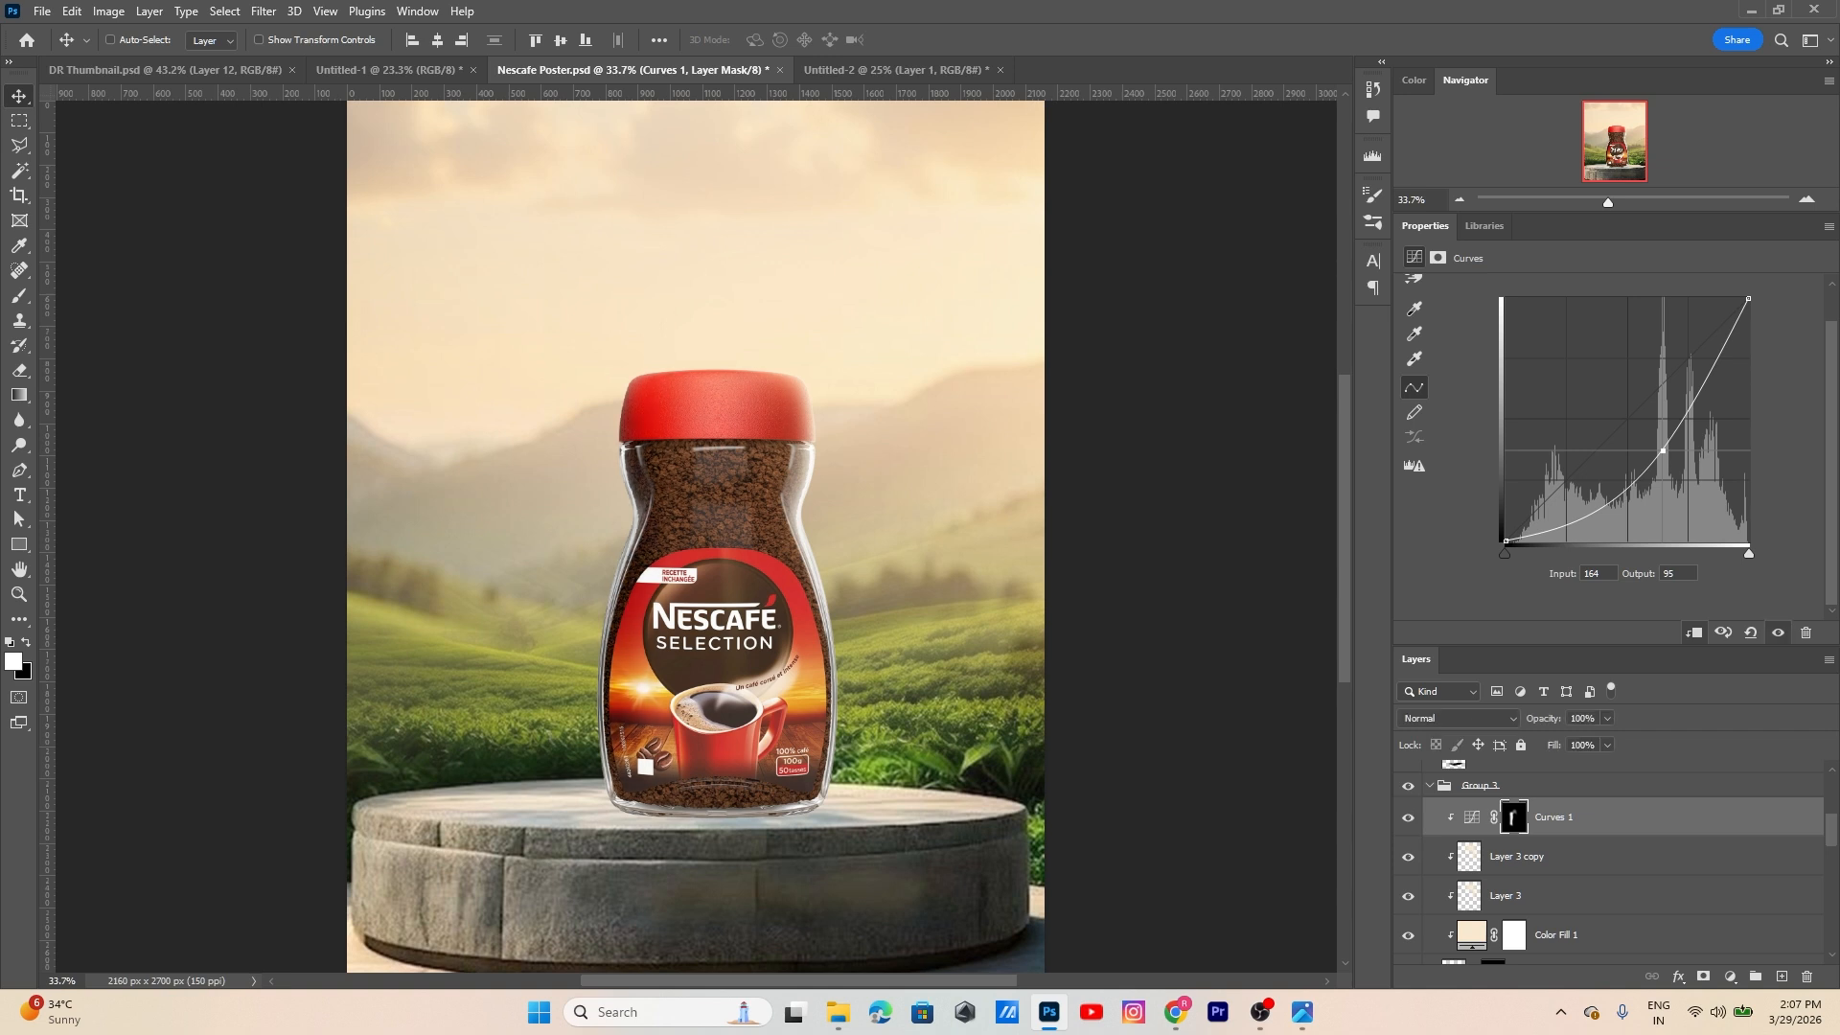
- Collapse Group 3, show and expand Group 4, and select the coffee bean sack smart object beside the jar
{"action": "scroll", "coordinate": [1408, 833], "scroll_direction": "up", "scroll_amount": 2}
{"action": "left_click", "coordinate": [1429, 880]}
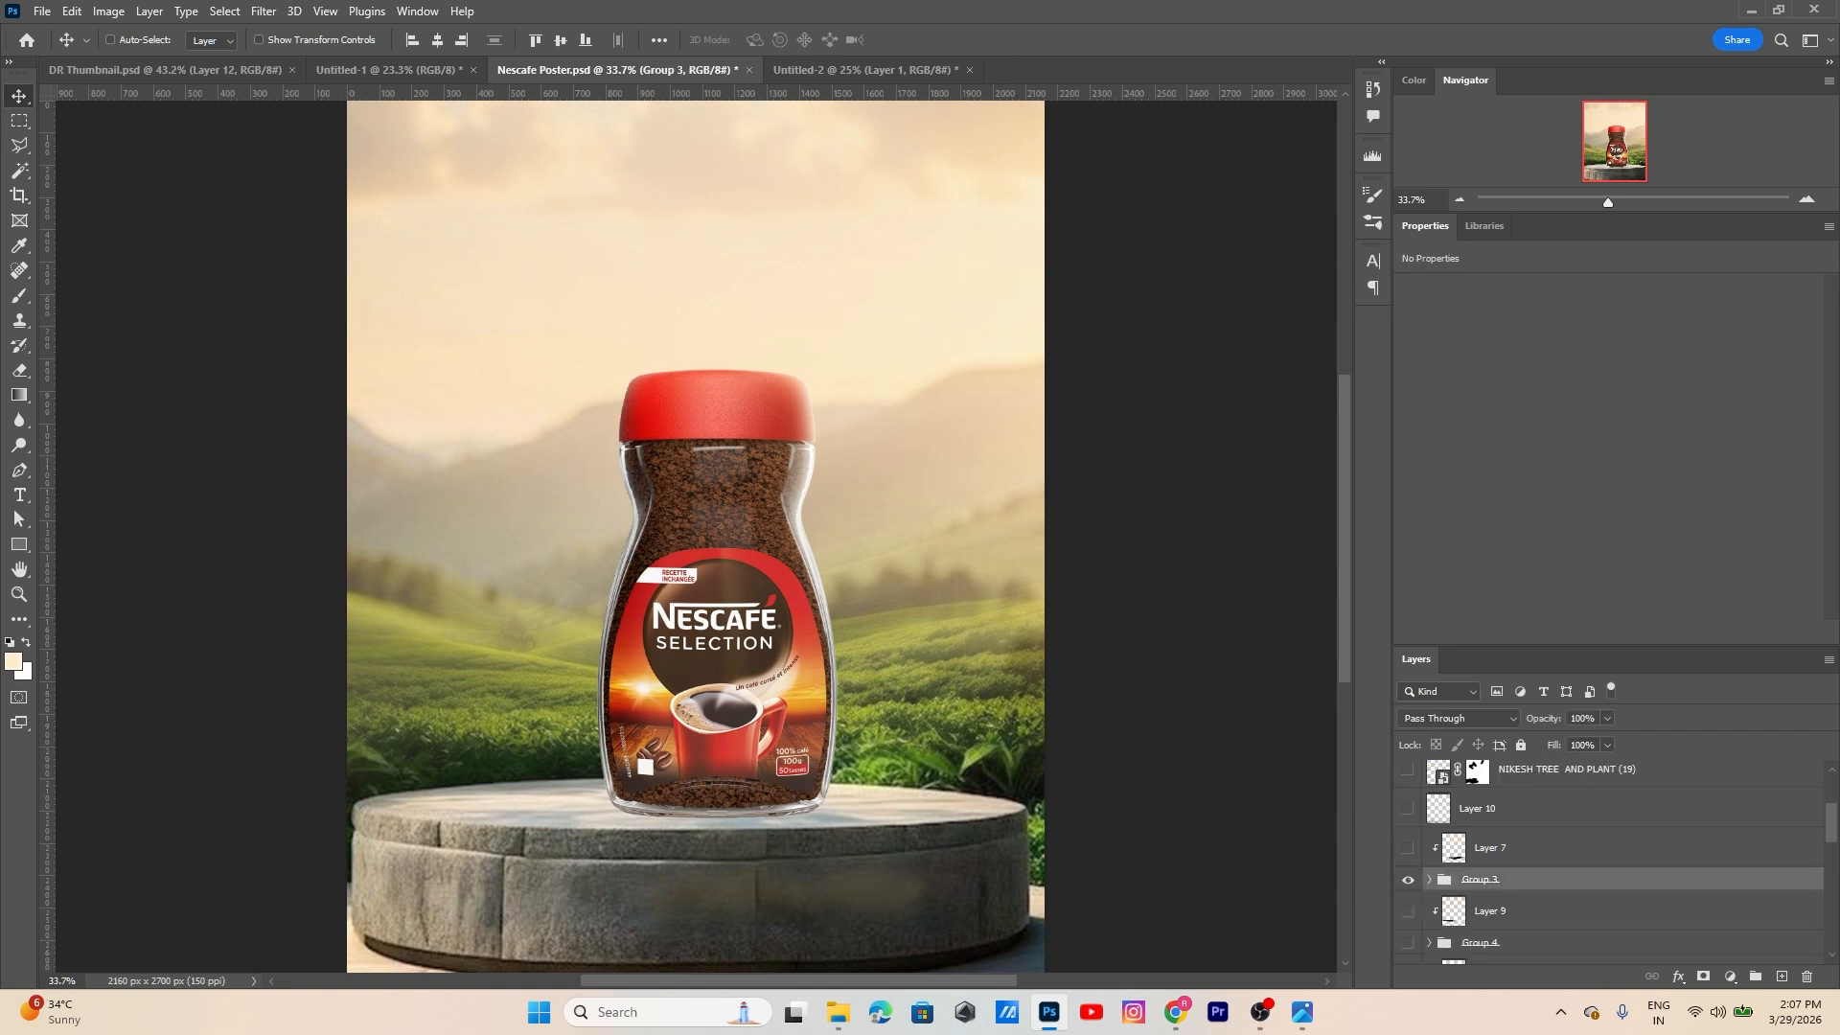
{"action": "scroll", "coordinate": [1610, 863], "scroll_direction": "down", "scroll_amount": 3}
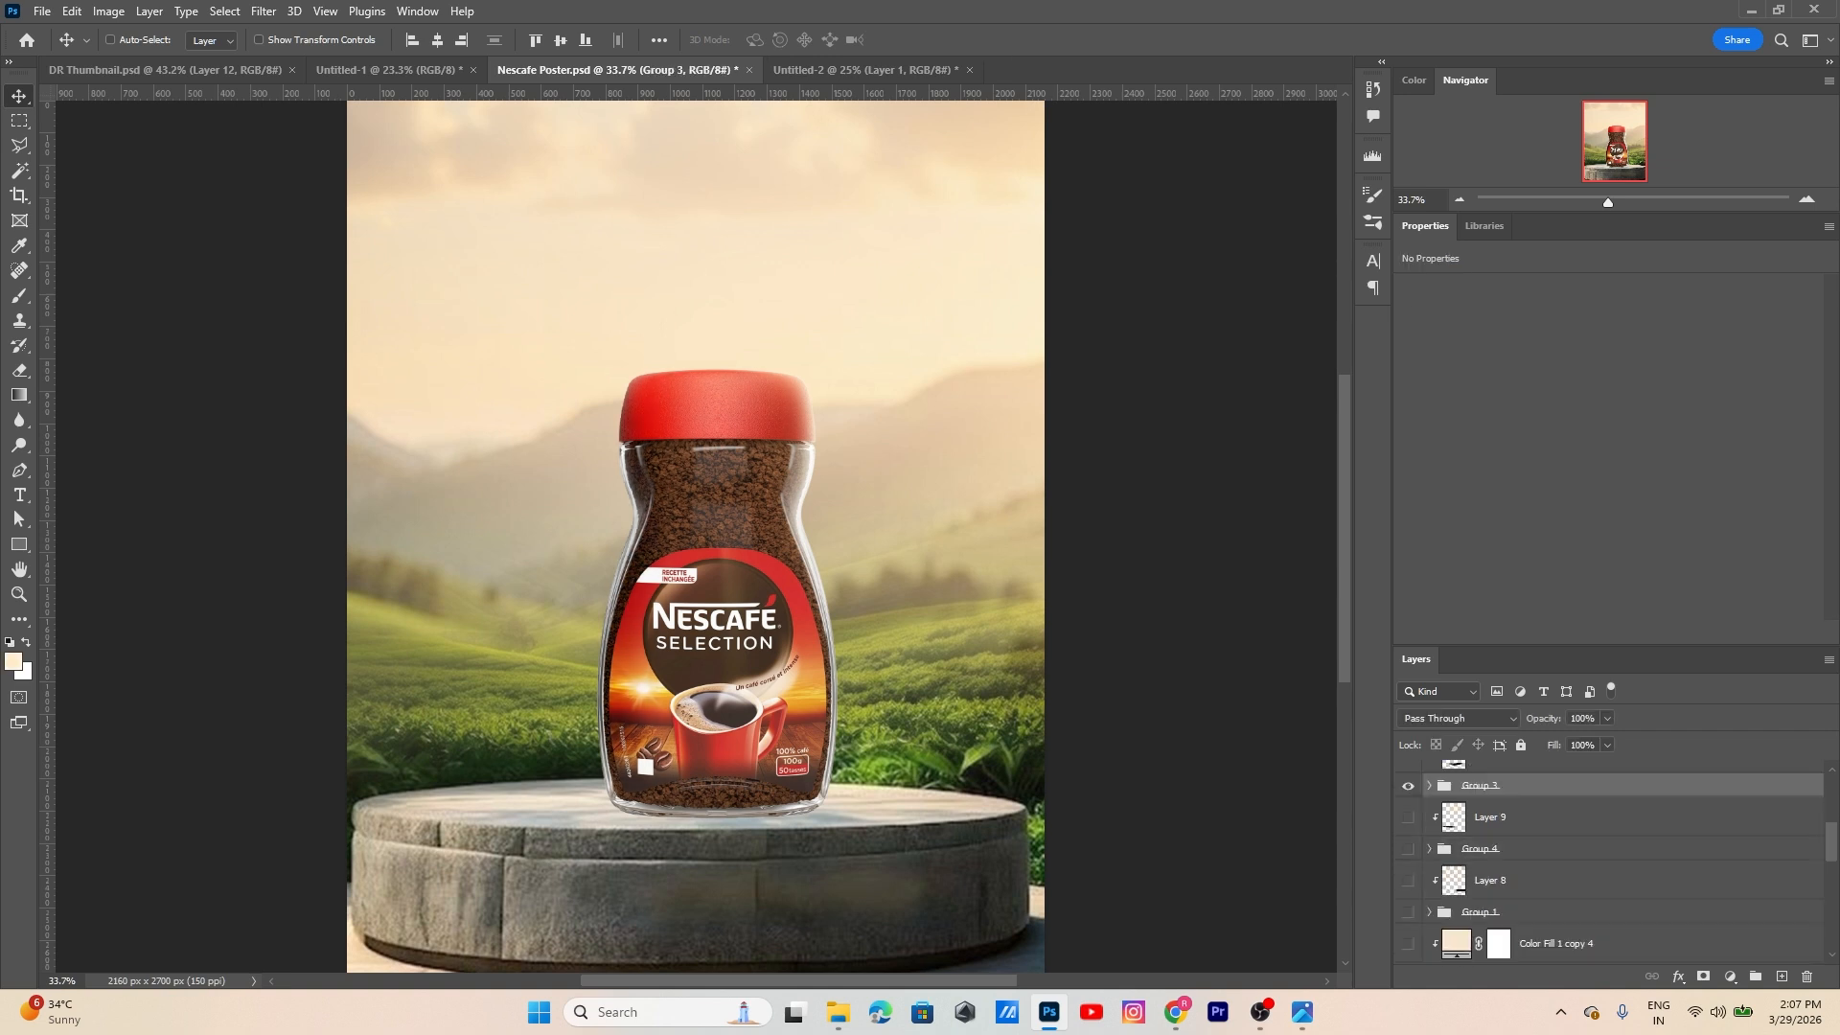
{"action": "left_click", "coordinate": [1408, 849]}
{"action": "left_click", "coordinate": [1429, 849]}
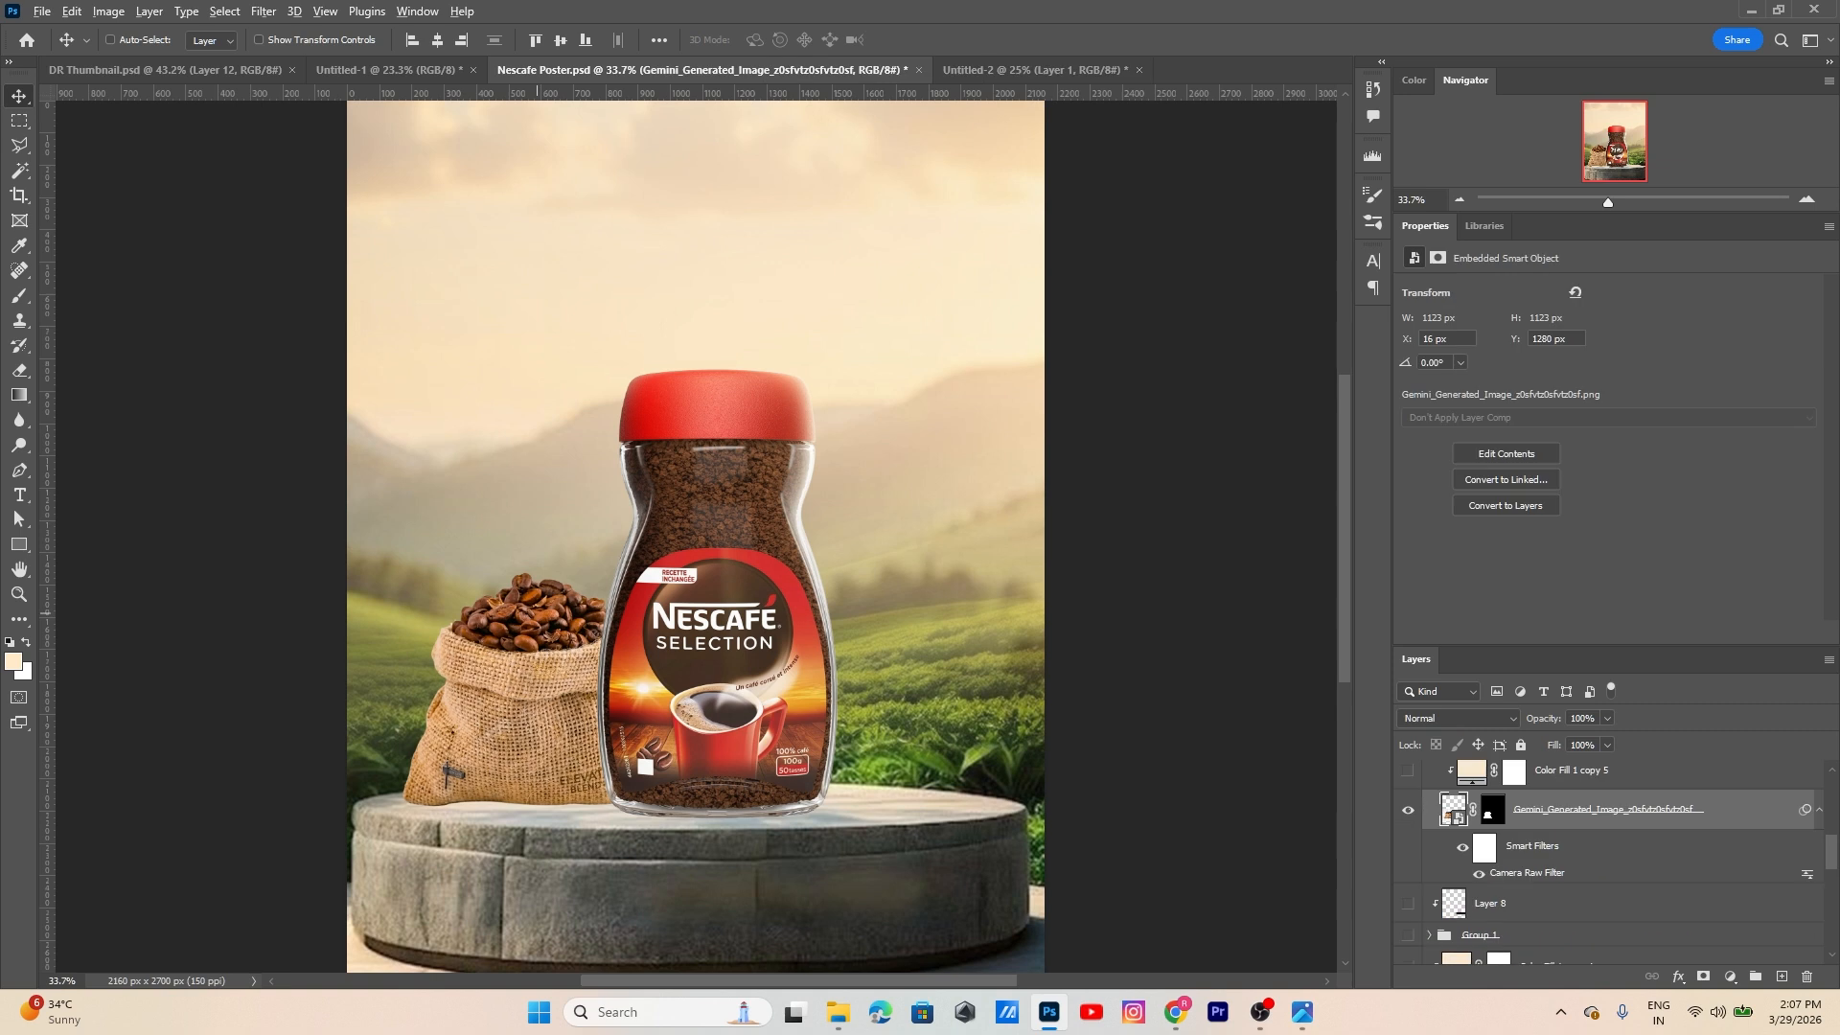
{"action": "scroll", "coordinate": [536, 611], "scroll_direction": "up", "scroll_amount": 3}
{"action": "left_click_drag", "start_coordinate": [730, 805], "coordinate": [849, 724]}
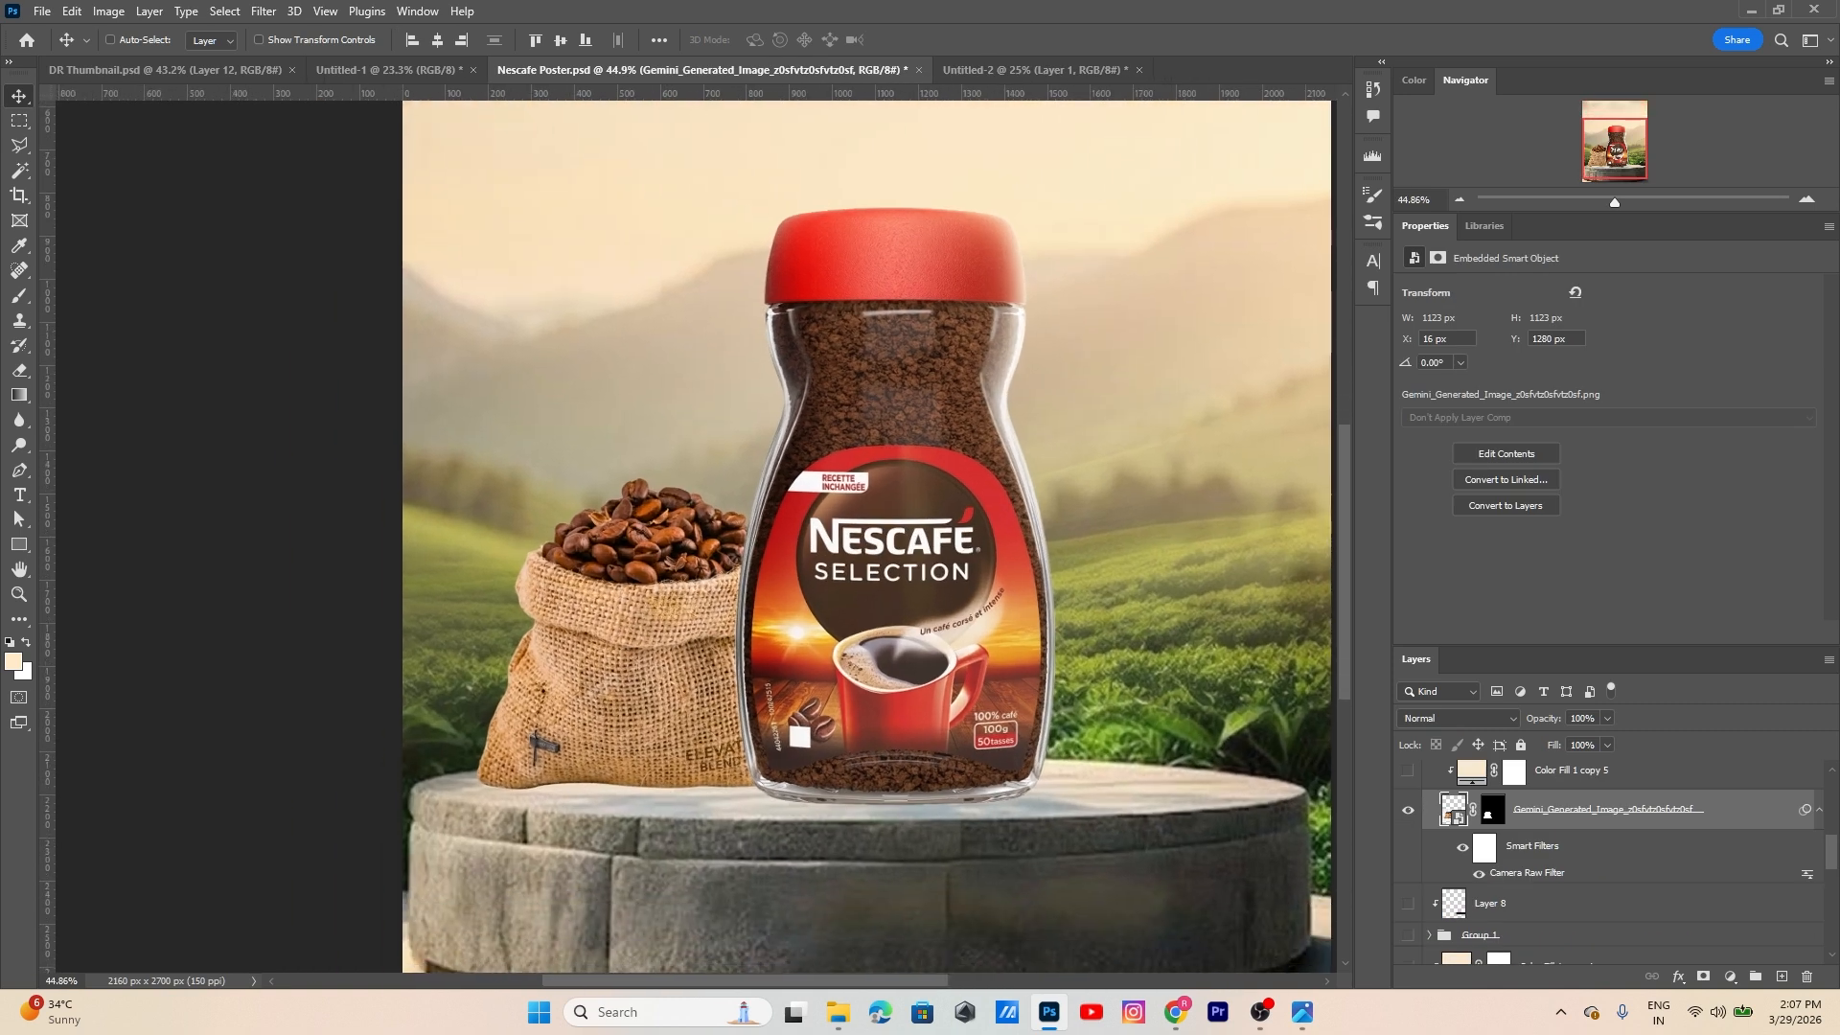
- Review the Camera Raw Filter adjustments applied to the coffee bean sack
{"action": "left_click", "coordinate": [1479, 872]}
{"action": "left_click", "coordinate": [264, 11]}
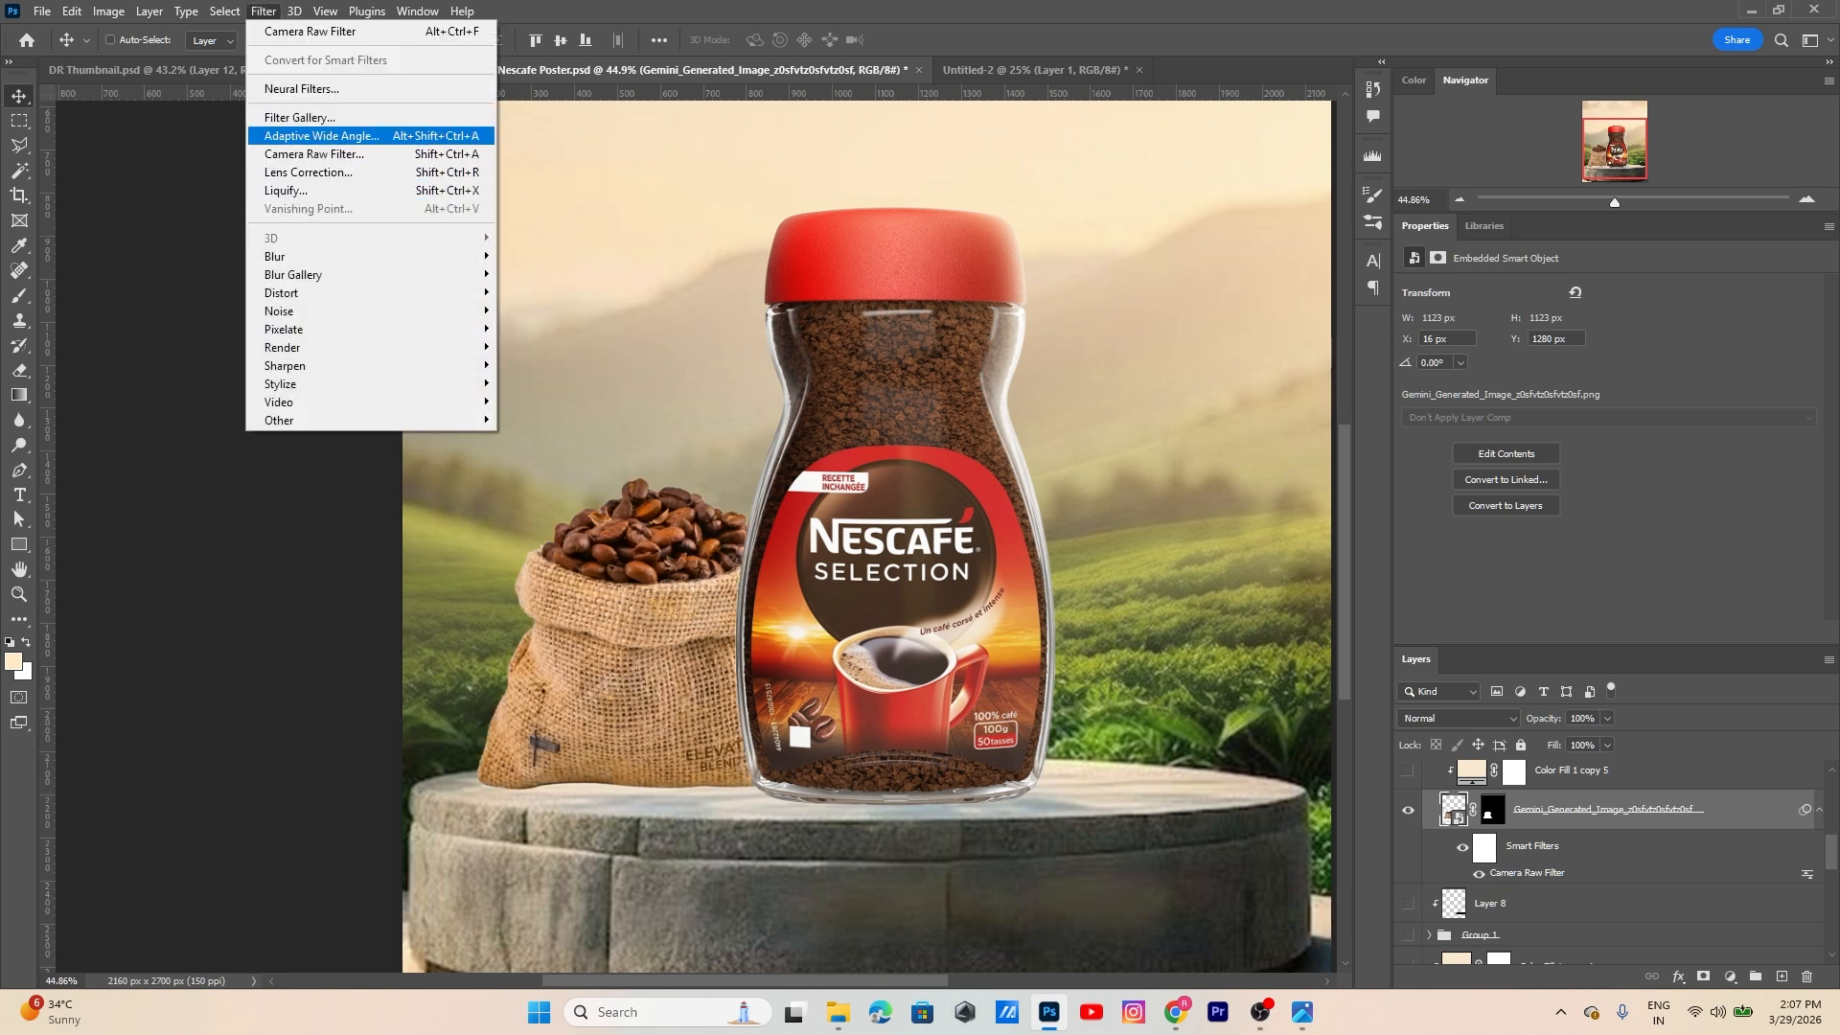
{"action": "key", "text": "Escape"}
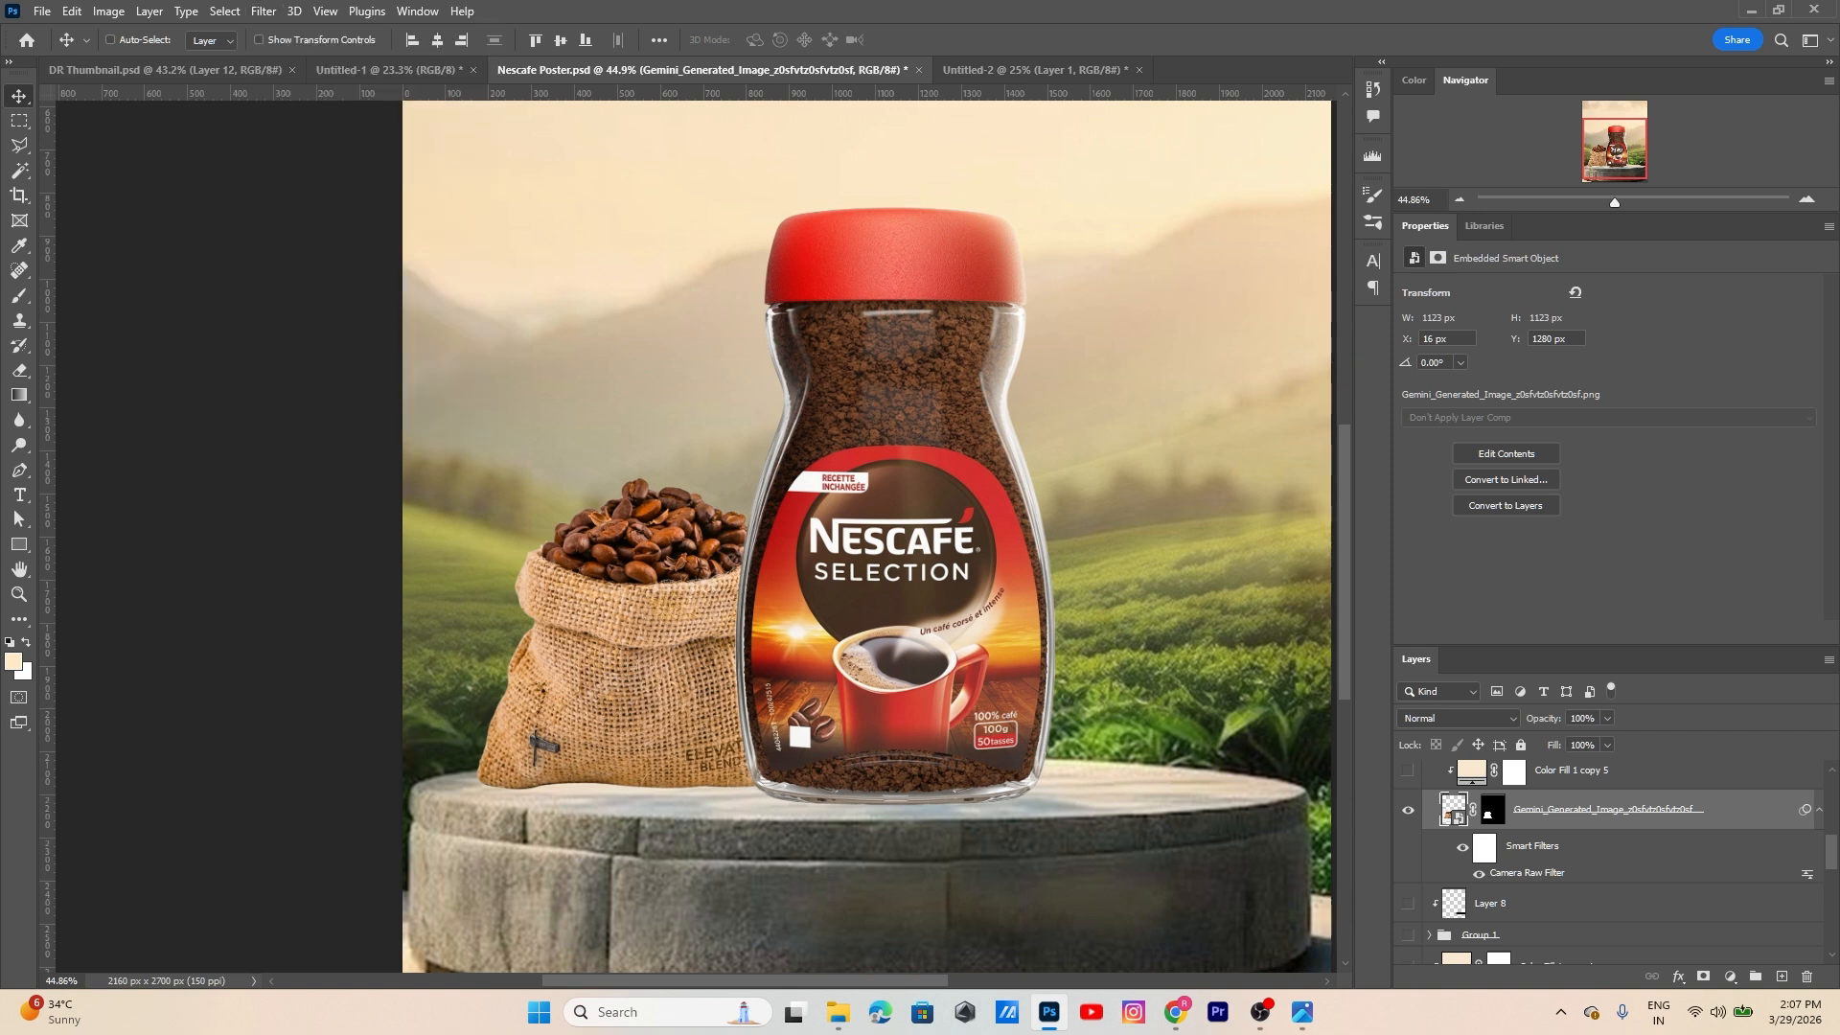
{"action": "key", "text": "ctrl+shift+a"}
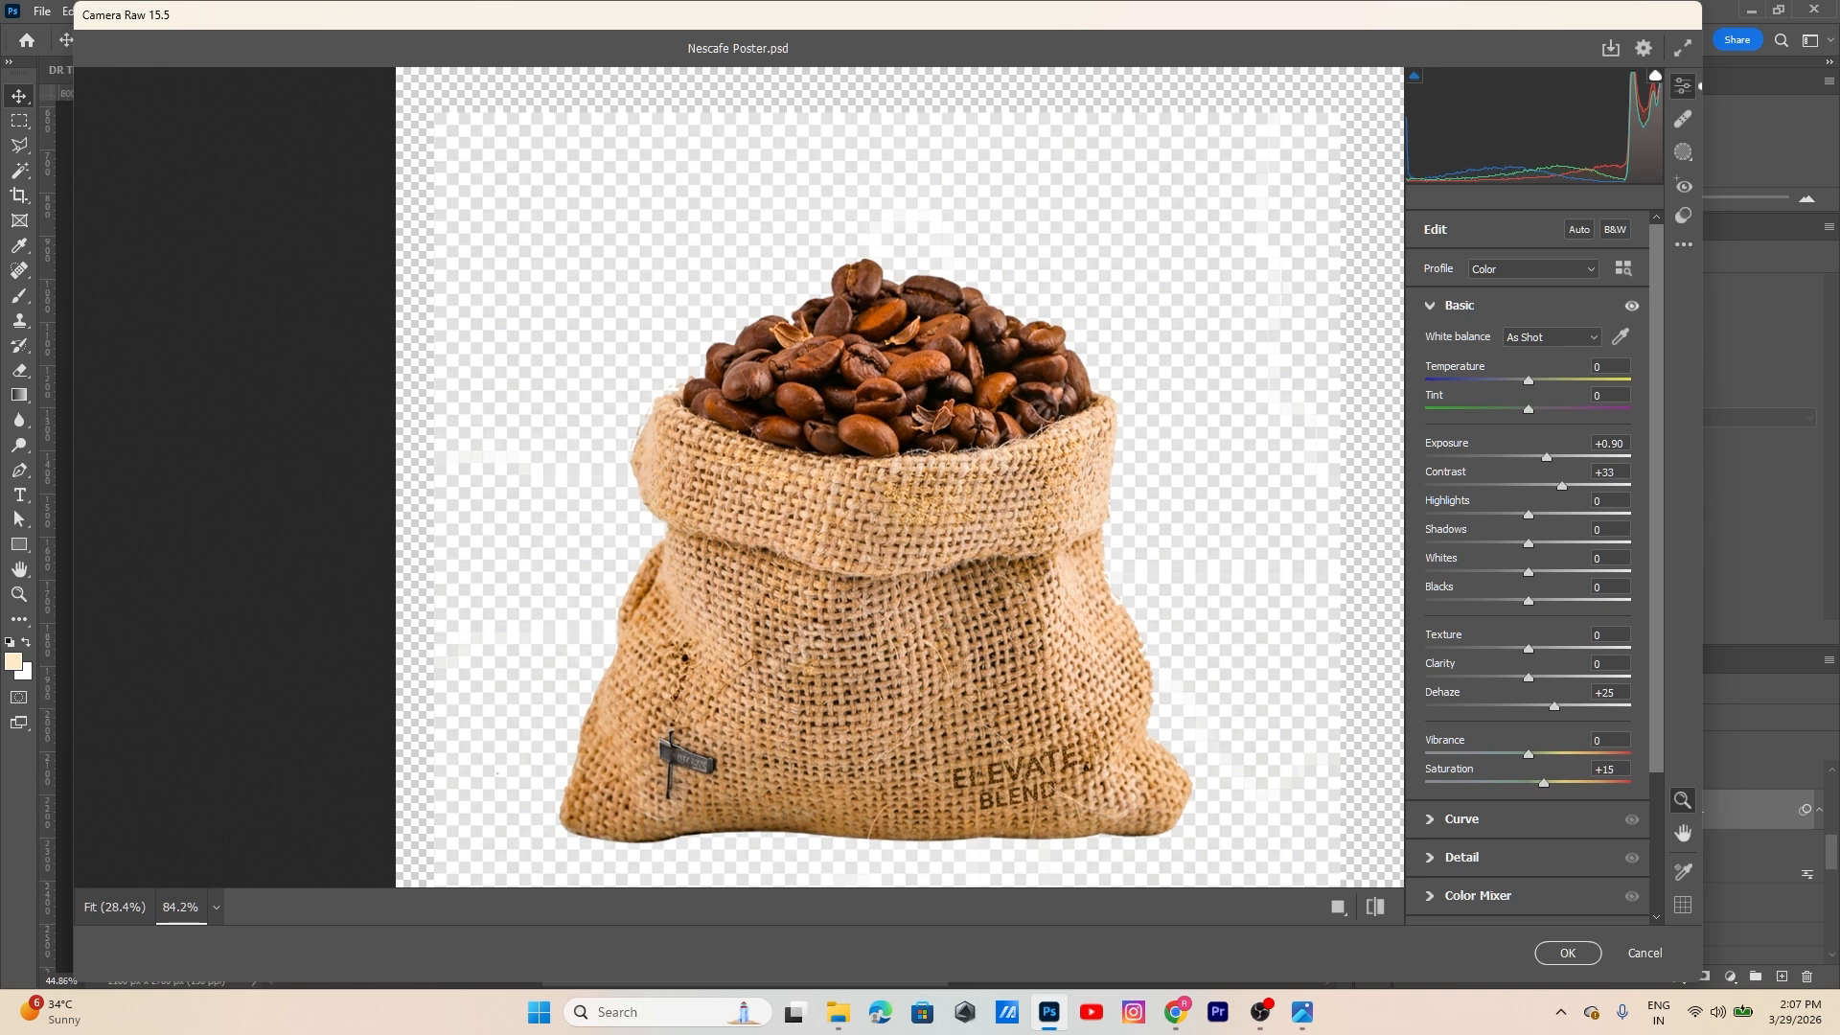
{"action": "key", "text": "Return"}
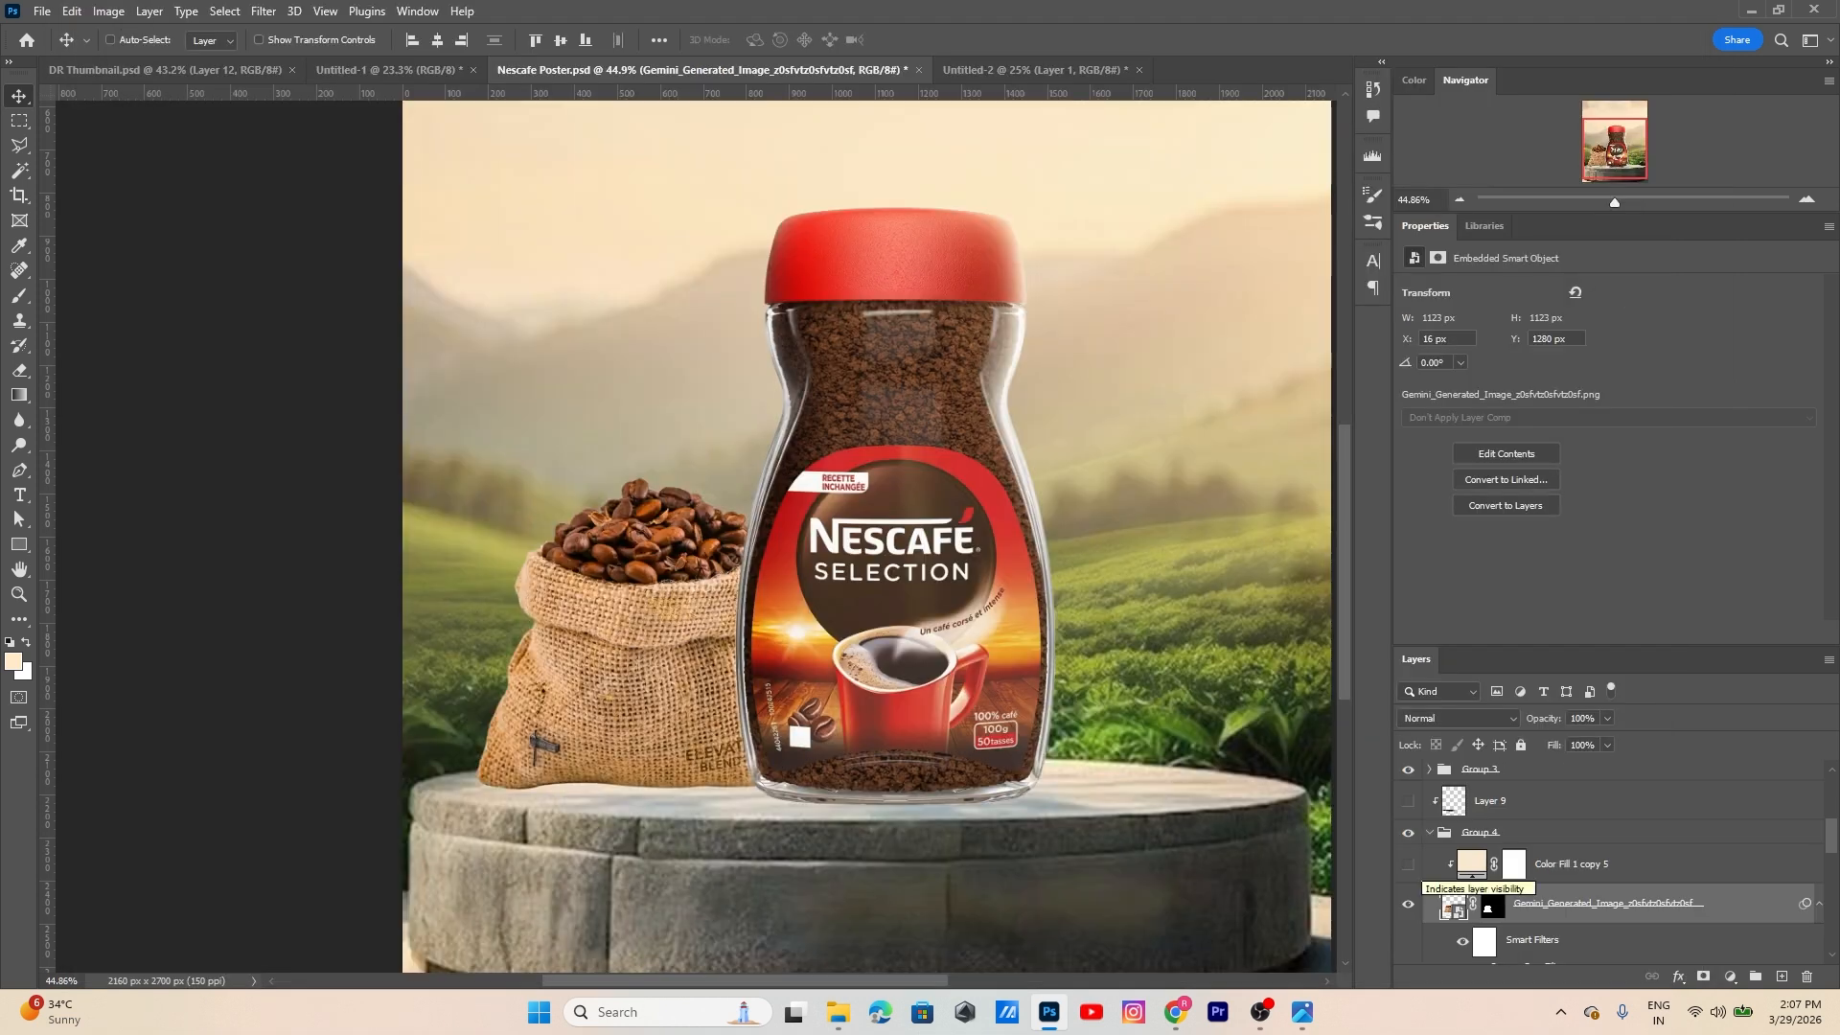
- Show the Color Fill 1 copy 5 layer clipped to the coffee bean sack and collapse Group 4
{"action": "left_click", "coordinate": [1590, 863]}
{"action": "left_click", "coordinate": [1731, 977]}
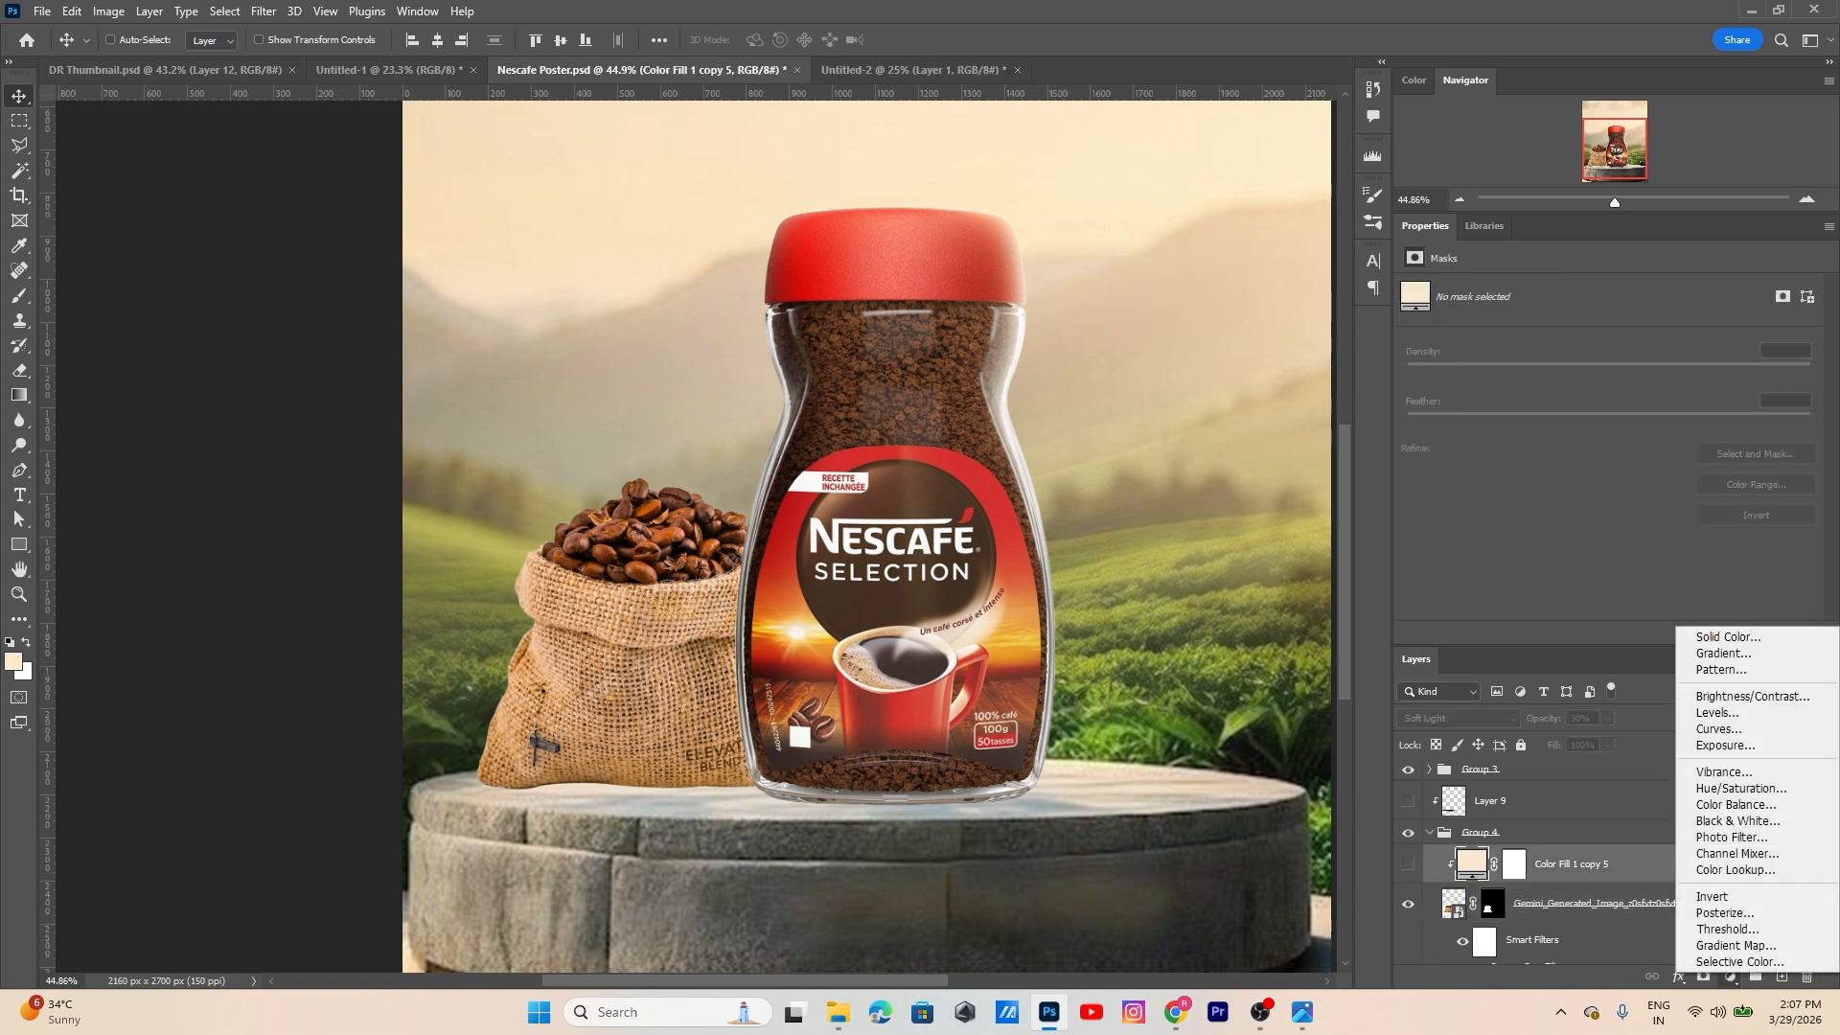
{"action": "left_click", "coordinate": [1731, 977]}
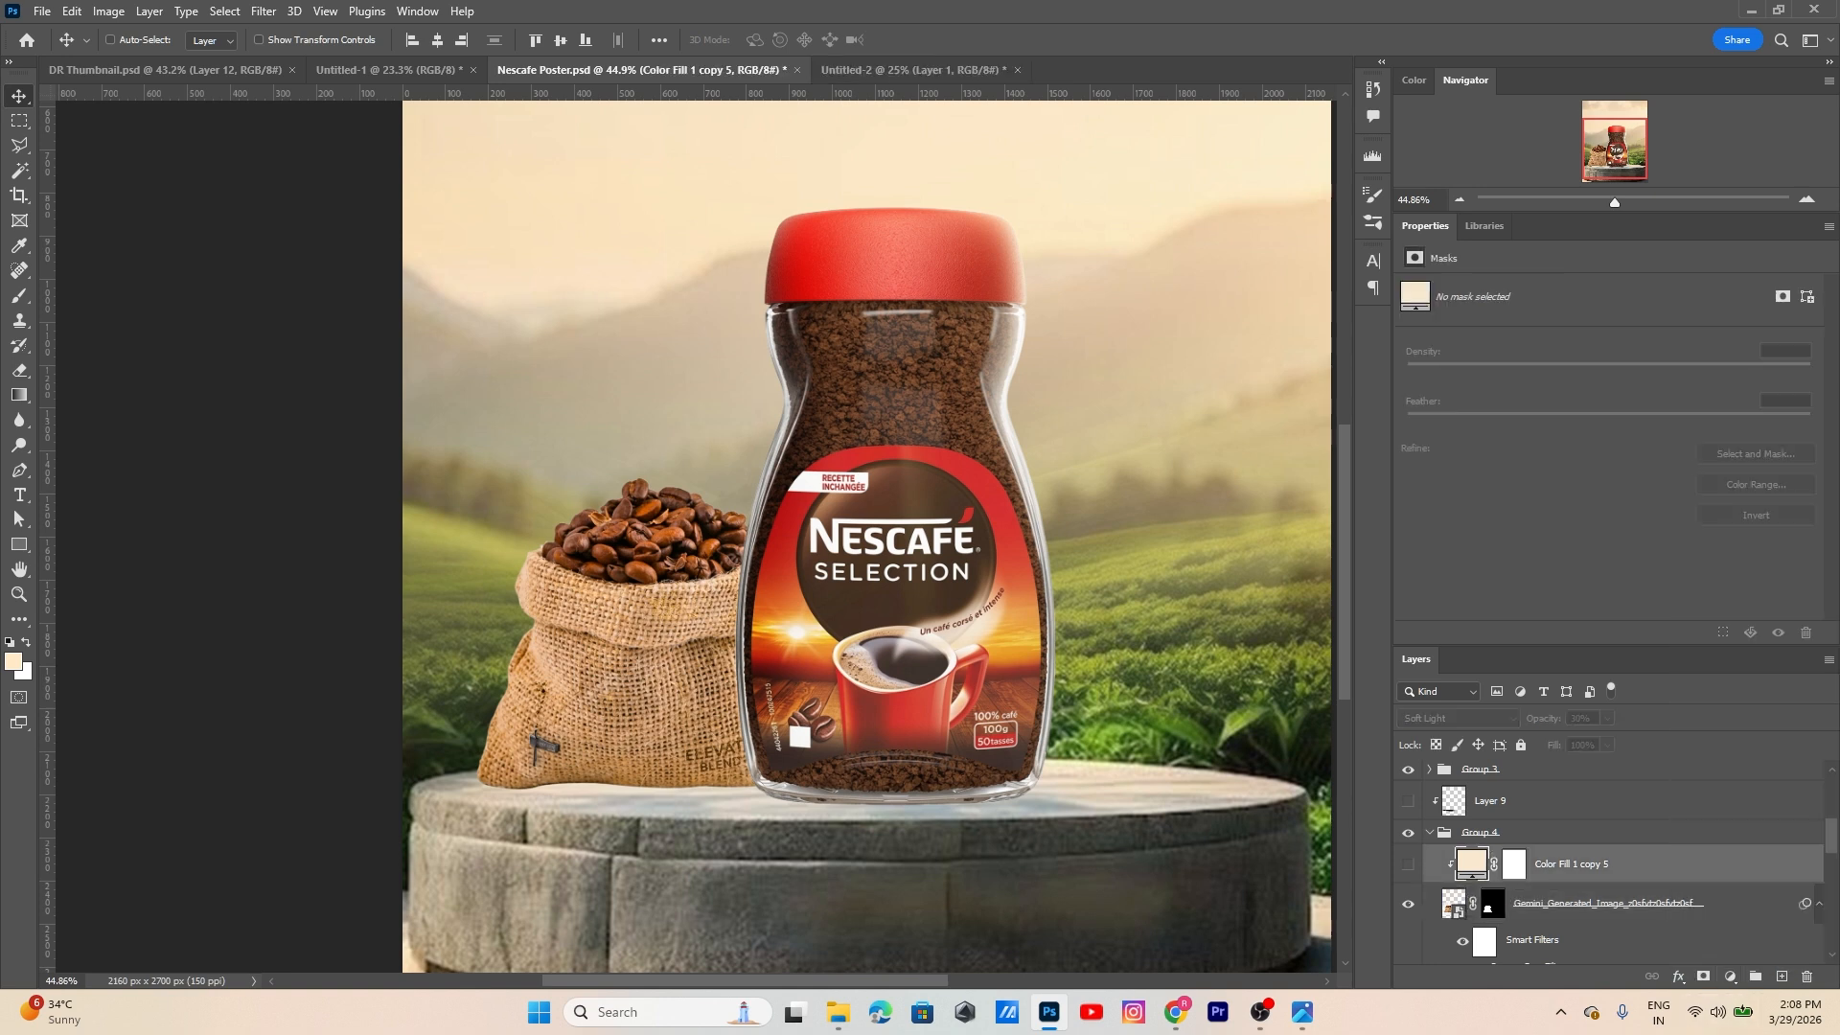
{"action": "left_click", "coordinate": [1407, 864]}
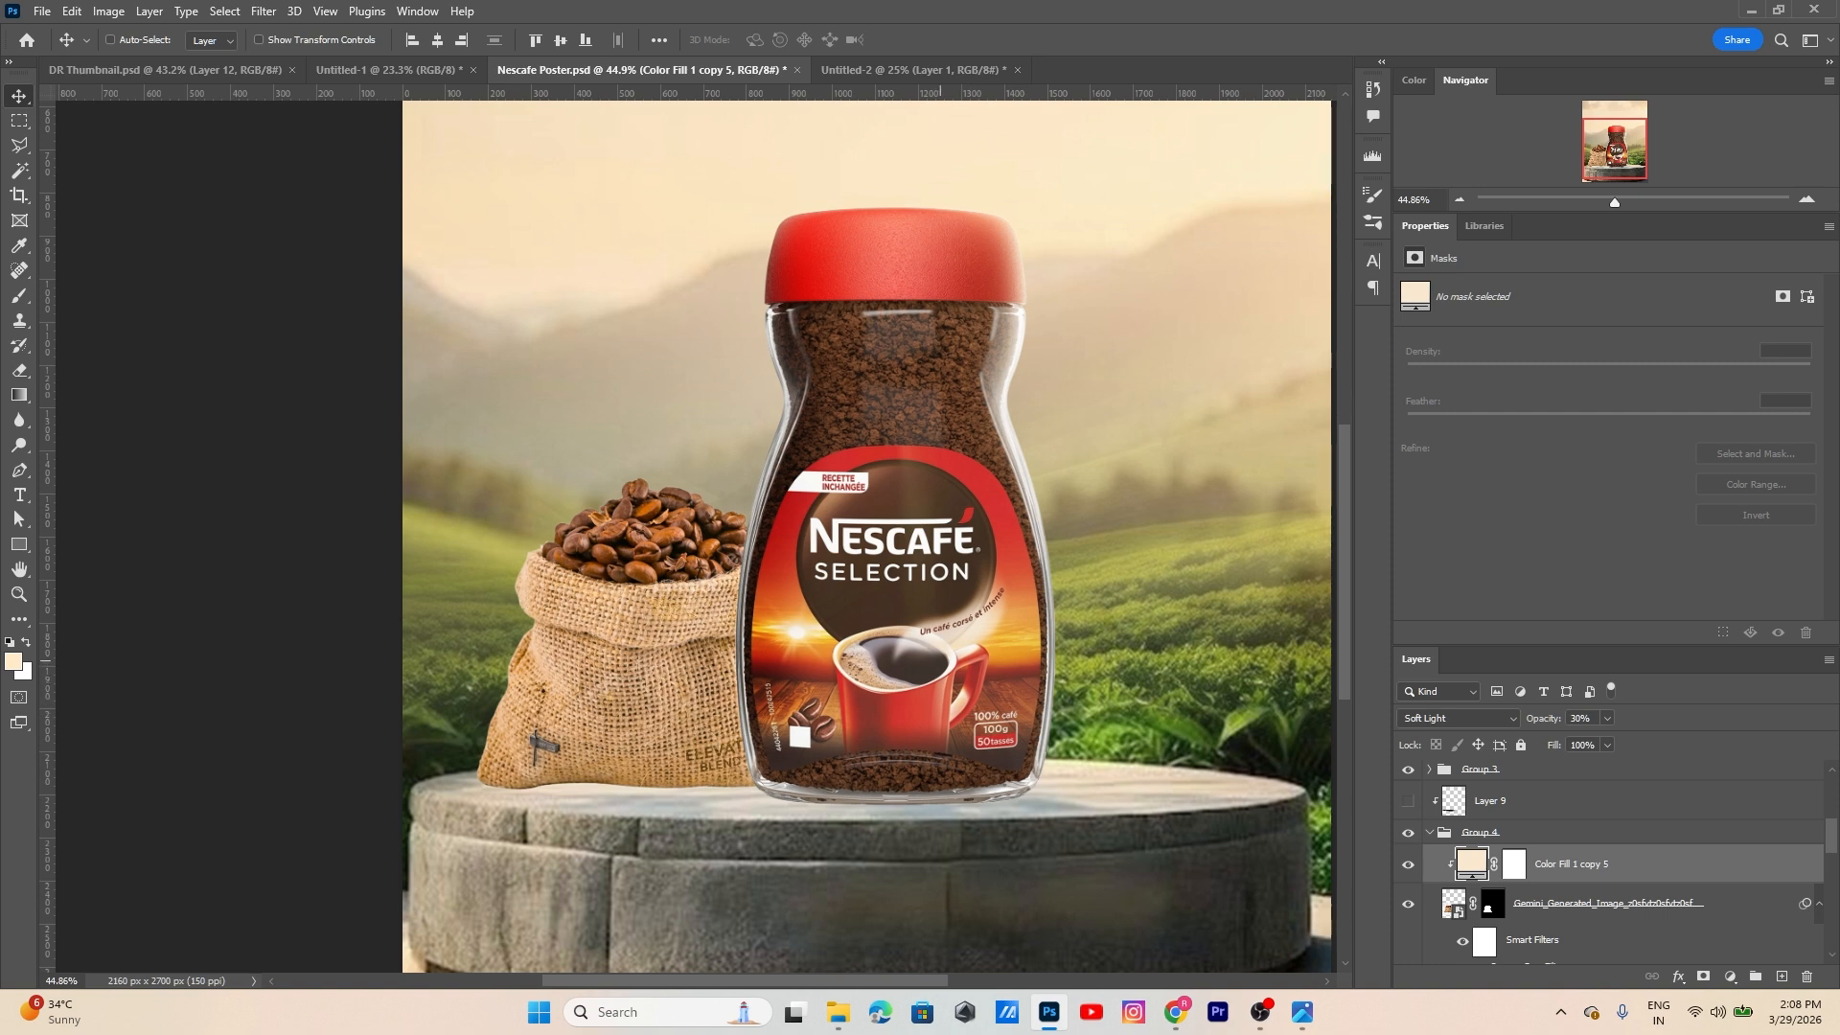
{"action": "left_click", "coordinate": [1429, 833]}
{"action": "scroll", "coordinate": [1429, 833], "scroll_direction": "up", "scroll_amount": 3}
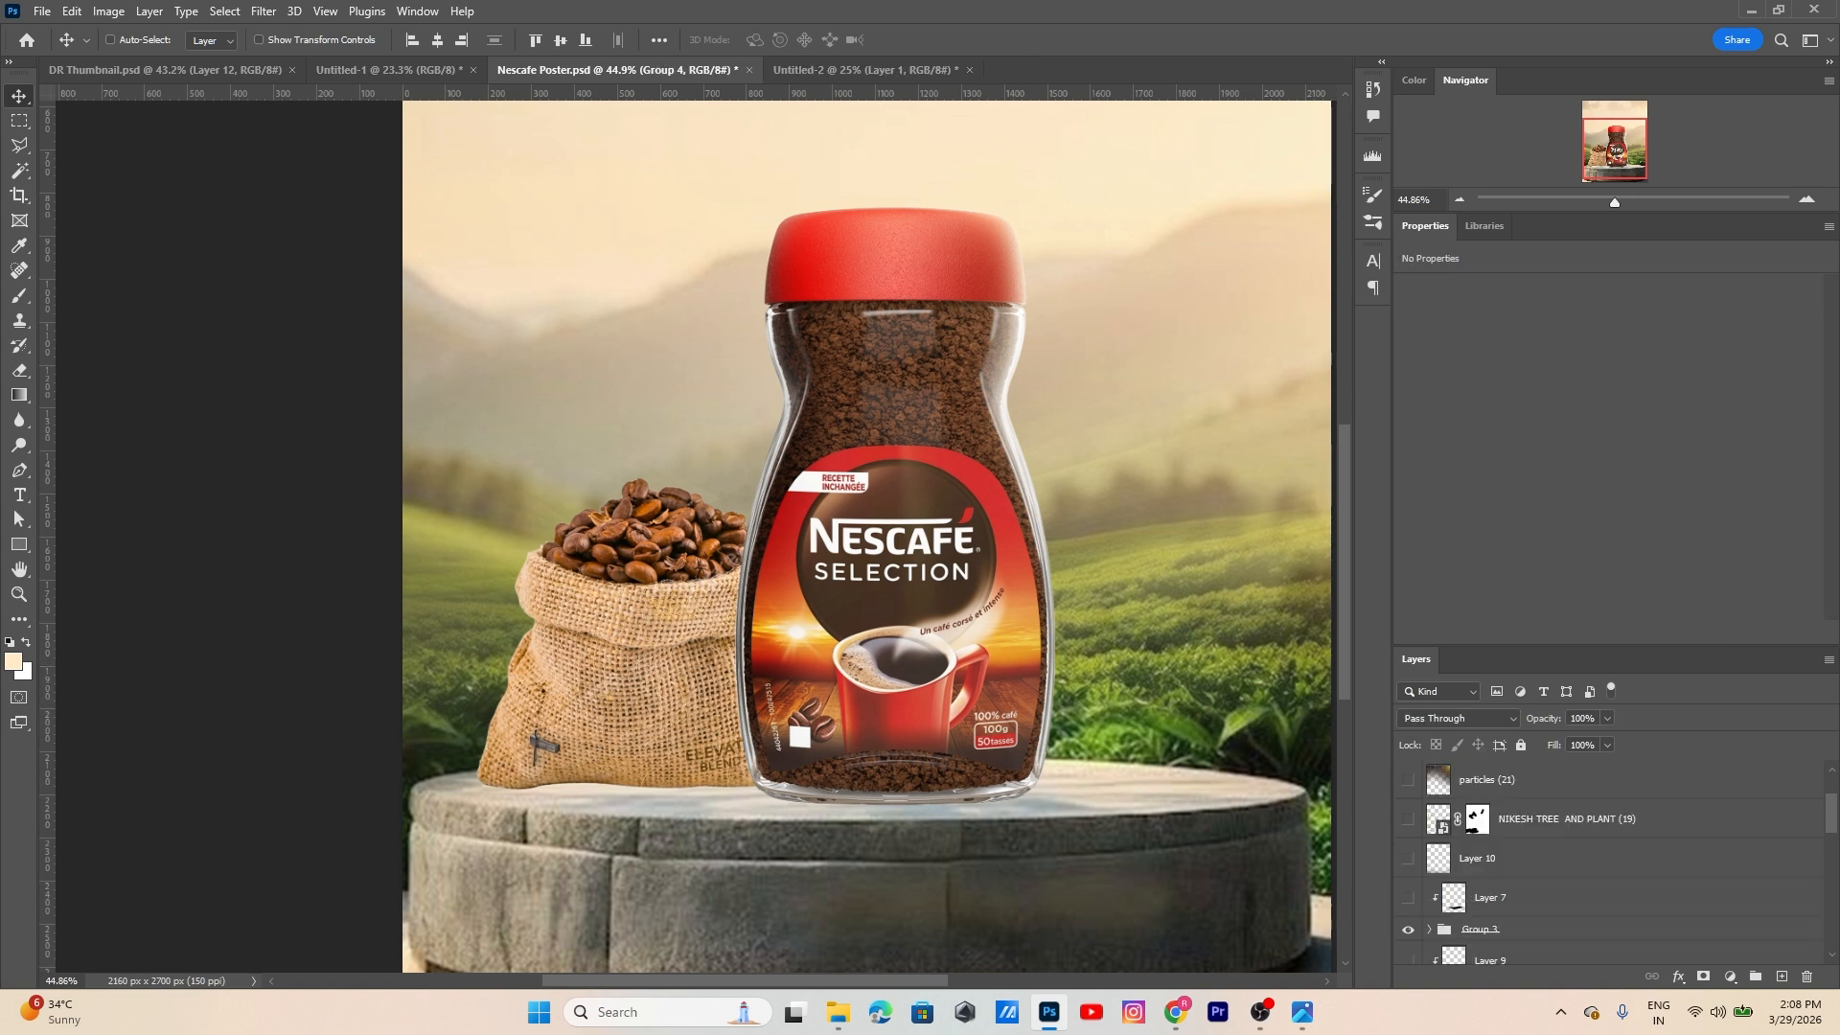
- Expand Group 1 and show the Nescafé Original sachet smart object behind the jar
{"action": "scroll", "coordinate": [1610, 863], "scroll_direction": "down", "scroll_amount": 4}
{"action": "left_click", "coordinate": [1429, 868]}
{"action": "scroll", "coordinate": [1429, 868], "scroll_direction": "down", "scroll_amount": 3}
{"action": "left_click", "coordinate": [1523, 870]}
{"action": "left_click", "coordinate": [1408, 870]}
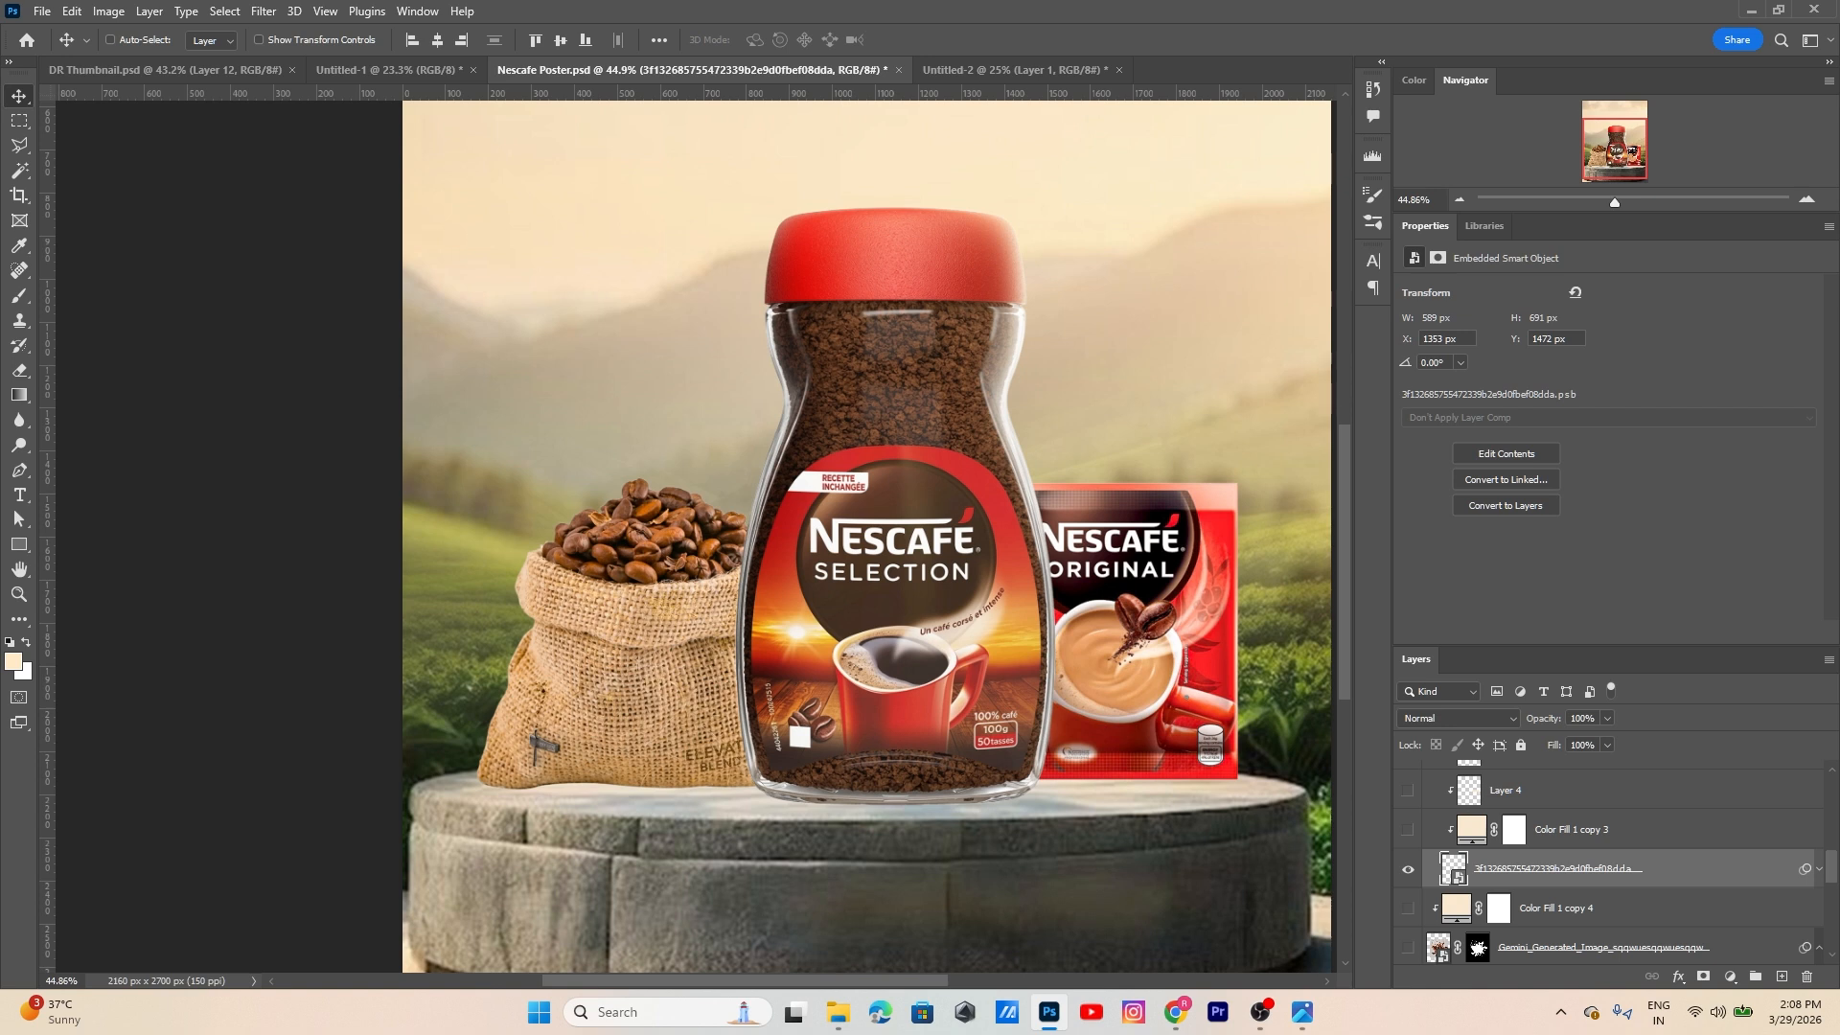
- Show the sachet's clipped Color Fill 1 copy 3, Layer 4, Layer 4 copy and Curves 3 layers, and collapse Group 1
{"action": "left_click", "coordinate": [1408, 830]}
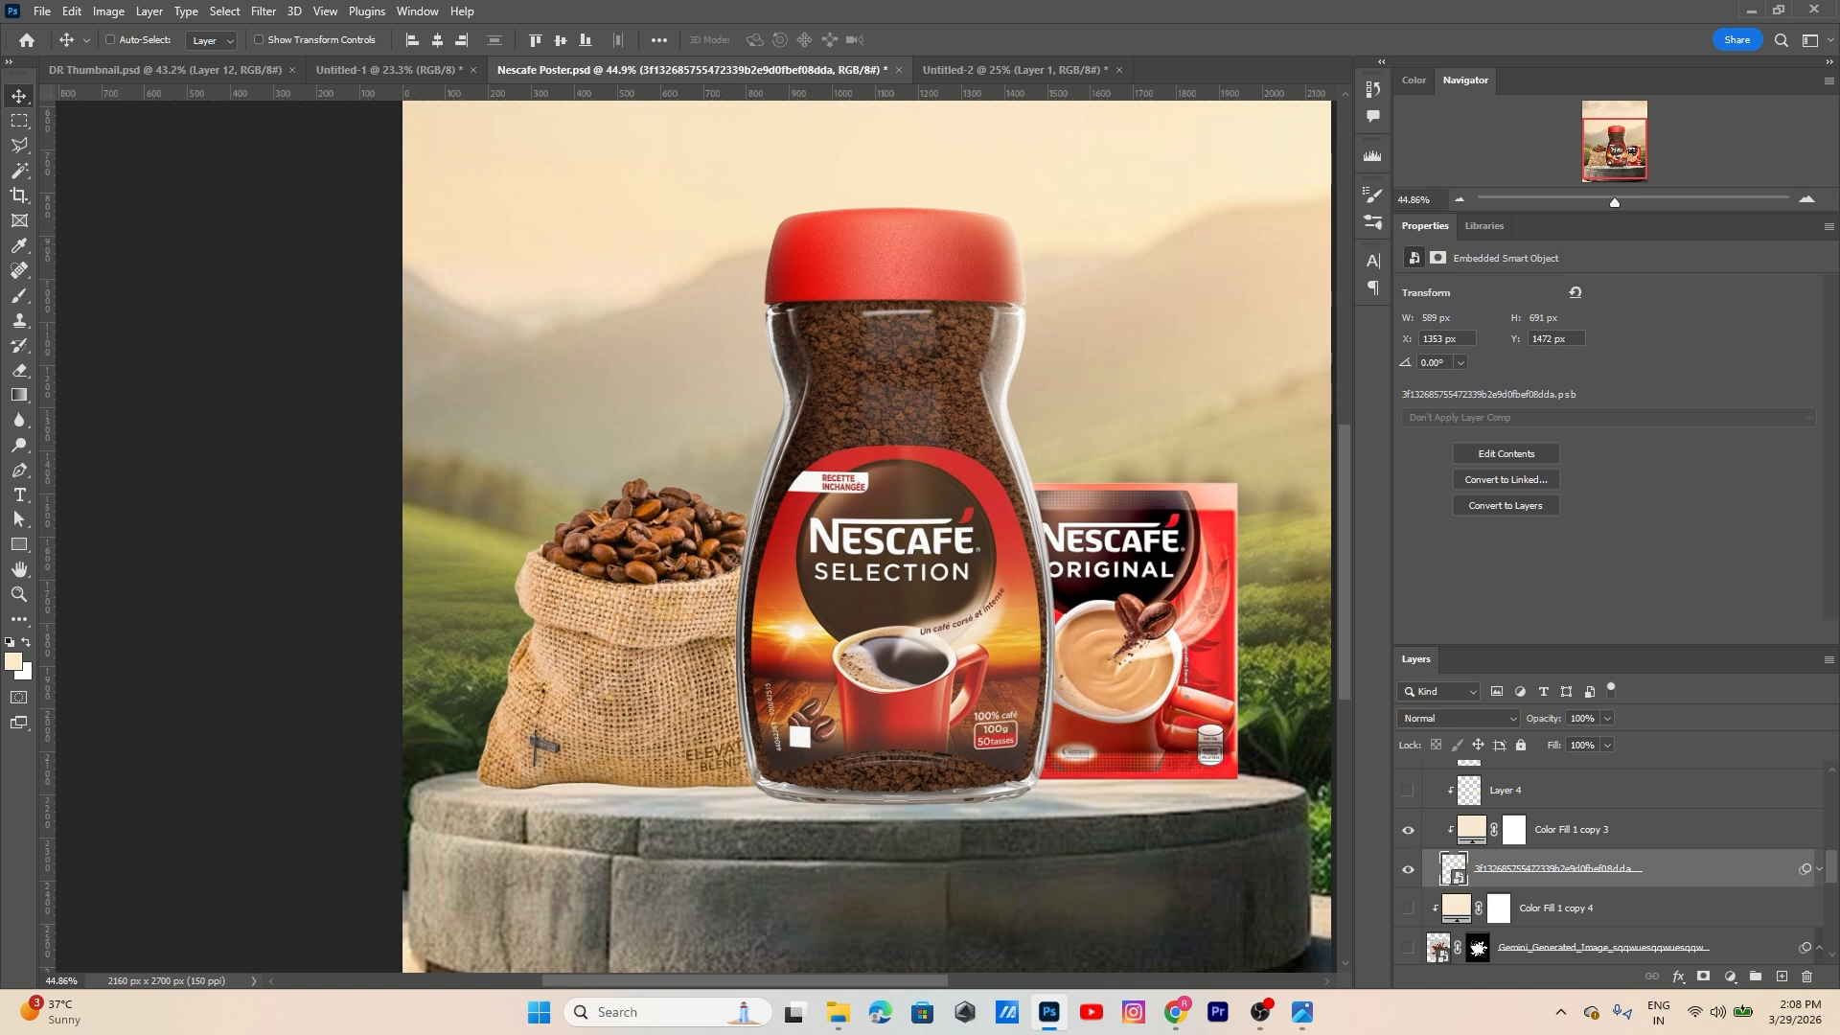
{"action": "scroll", "coordinate": [1610, 862], "scroll_direction": "up", "scroll_amount": 1}
{"action": "left_click", "coordinate": [1408, 884]}
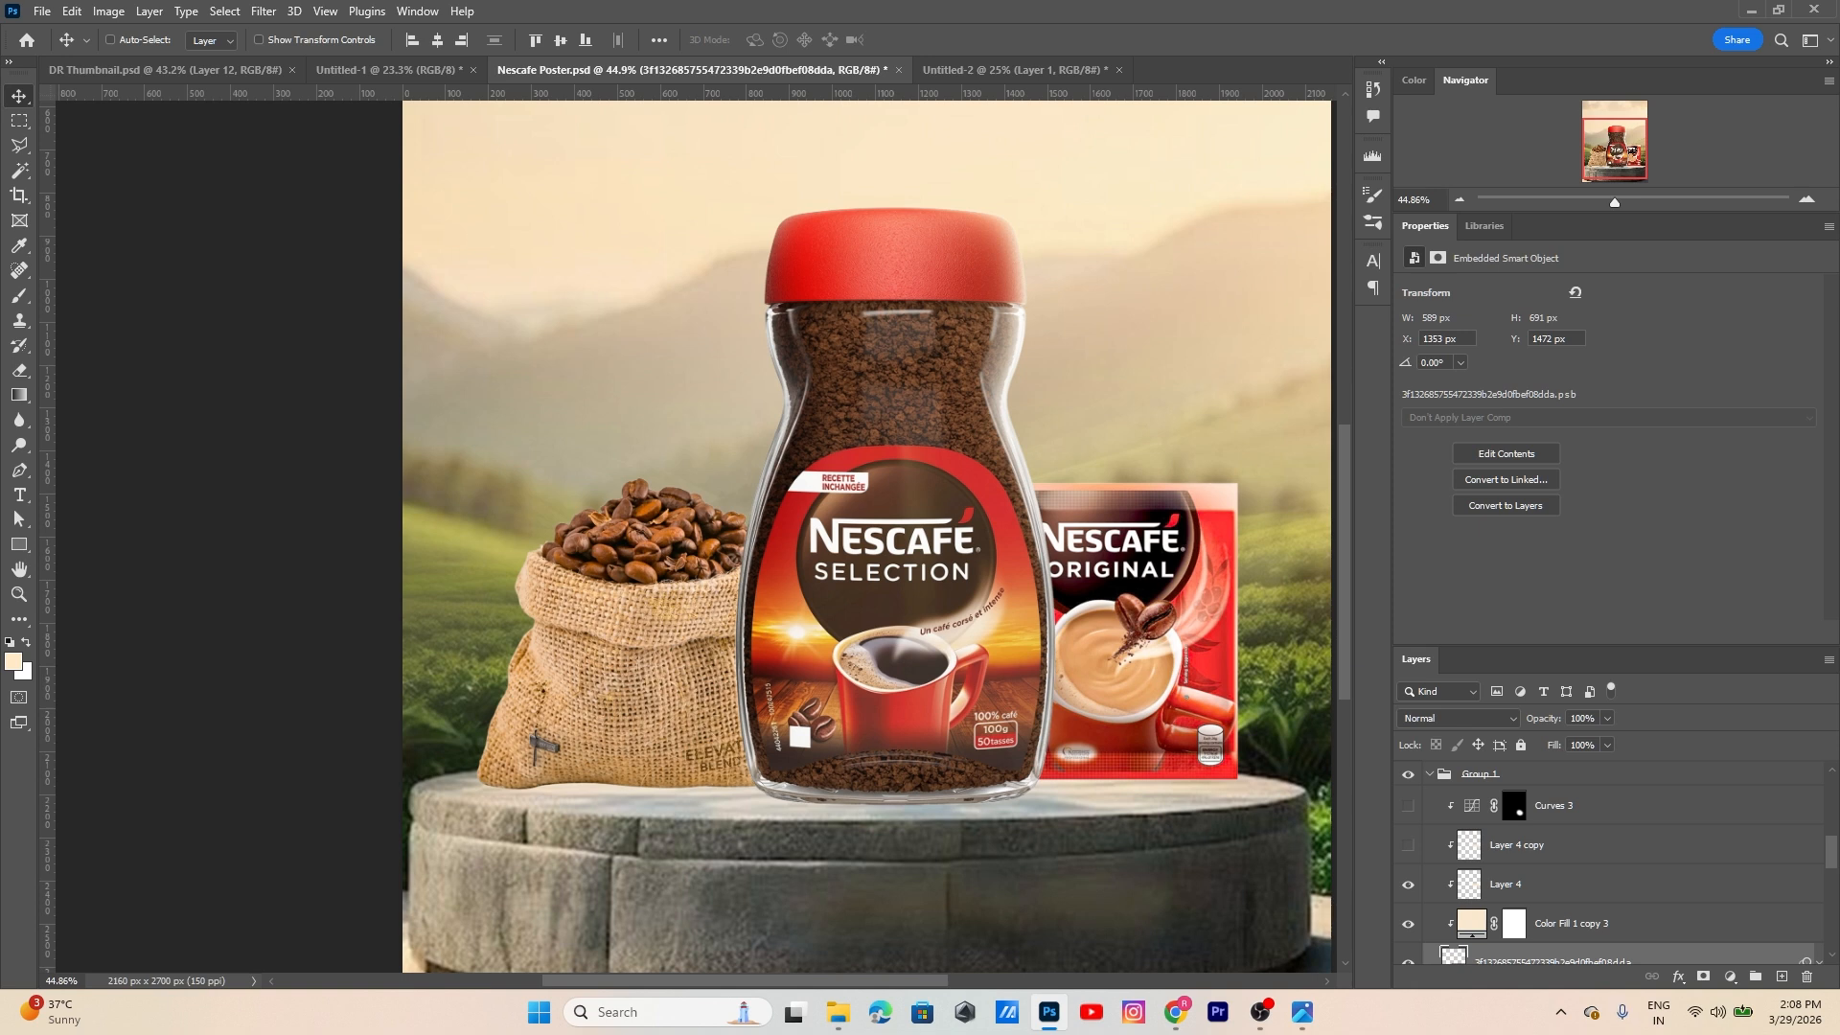
{"action": "left_click", "coordinate": [1408, 844]}
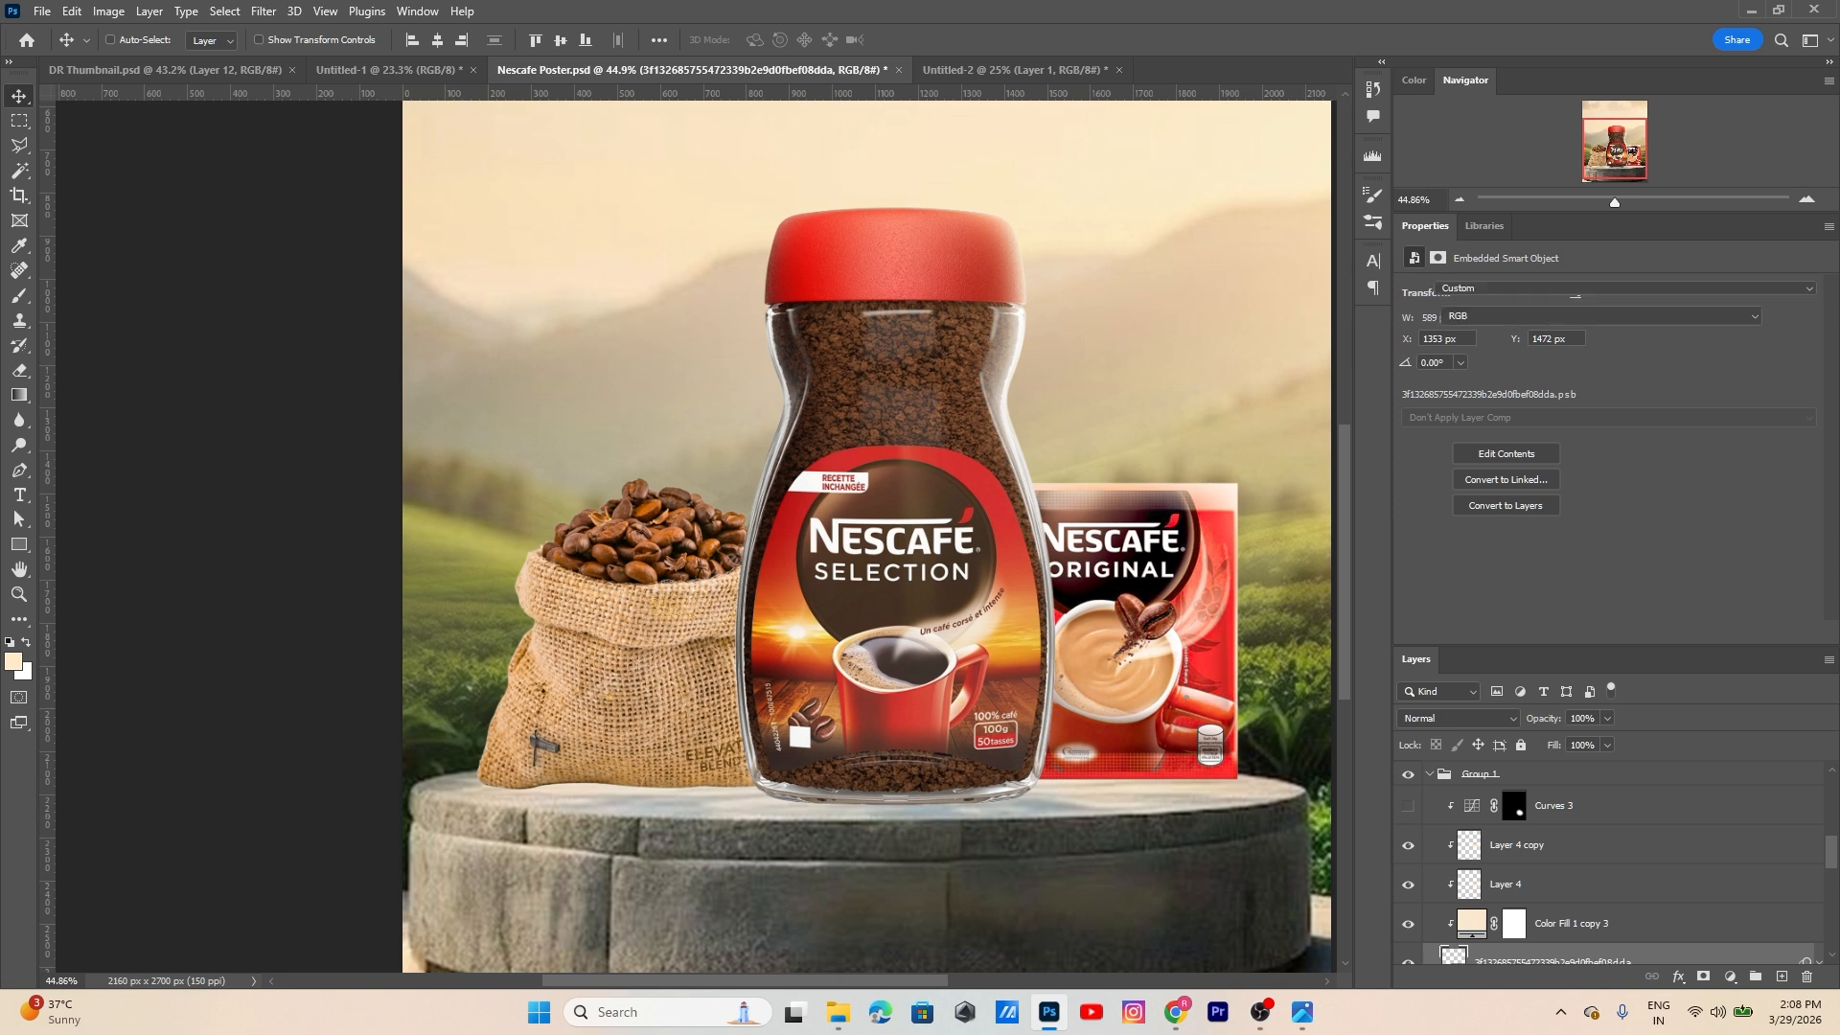
{"action": "left_click", "coordinate": [1566, 806]}
{"action": "left_click", "coordinate": [1408, 806]}
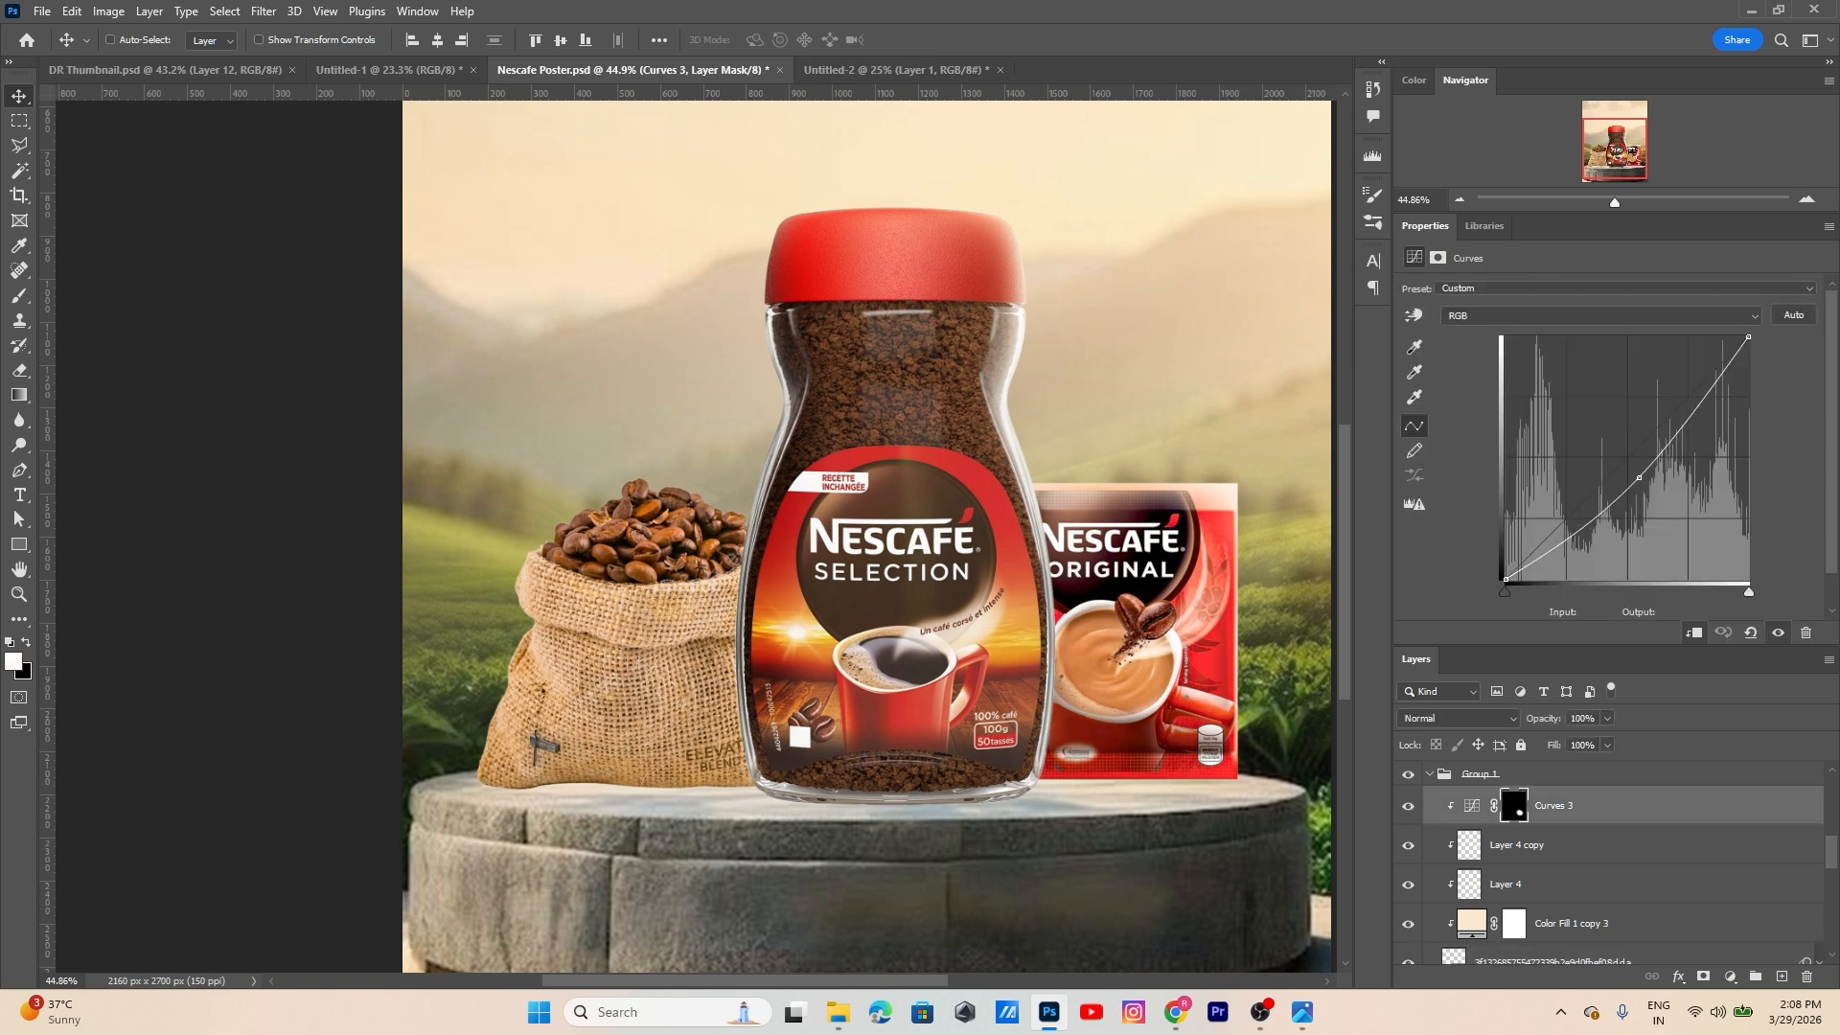
{"action": "left_click", "coordinate": [1429, 774]}
{"action": "scroll", "coordinate": [1610, 862], "scroll_direction": "up", "scroll_amount": 2}
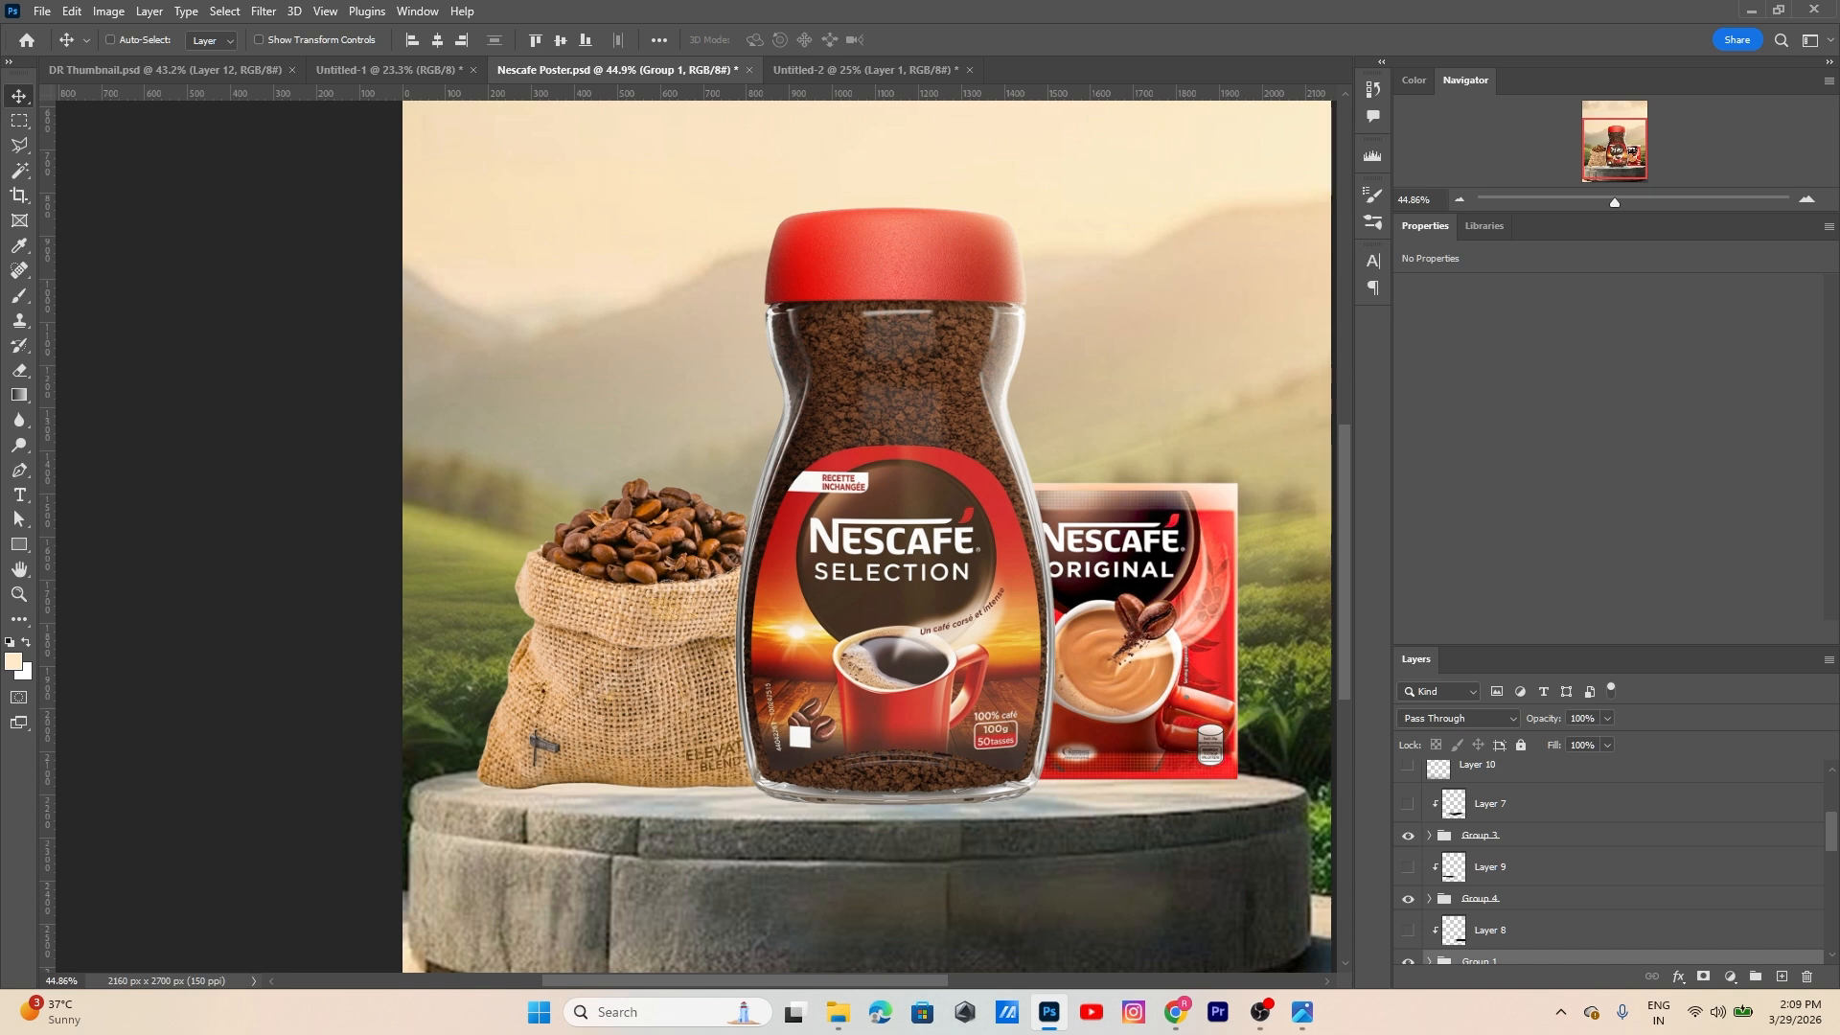
- Add a new layer above Layer 6, try a soft 800 px brush dab over the hills, and undo the dab
{"action": "scroll", "coordinate": [1610, 863], "scroll_direction": "down", "scroll_amount": 2}
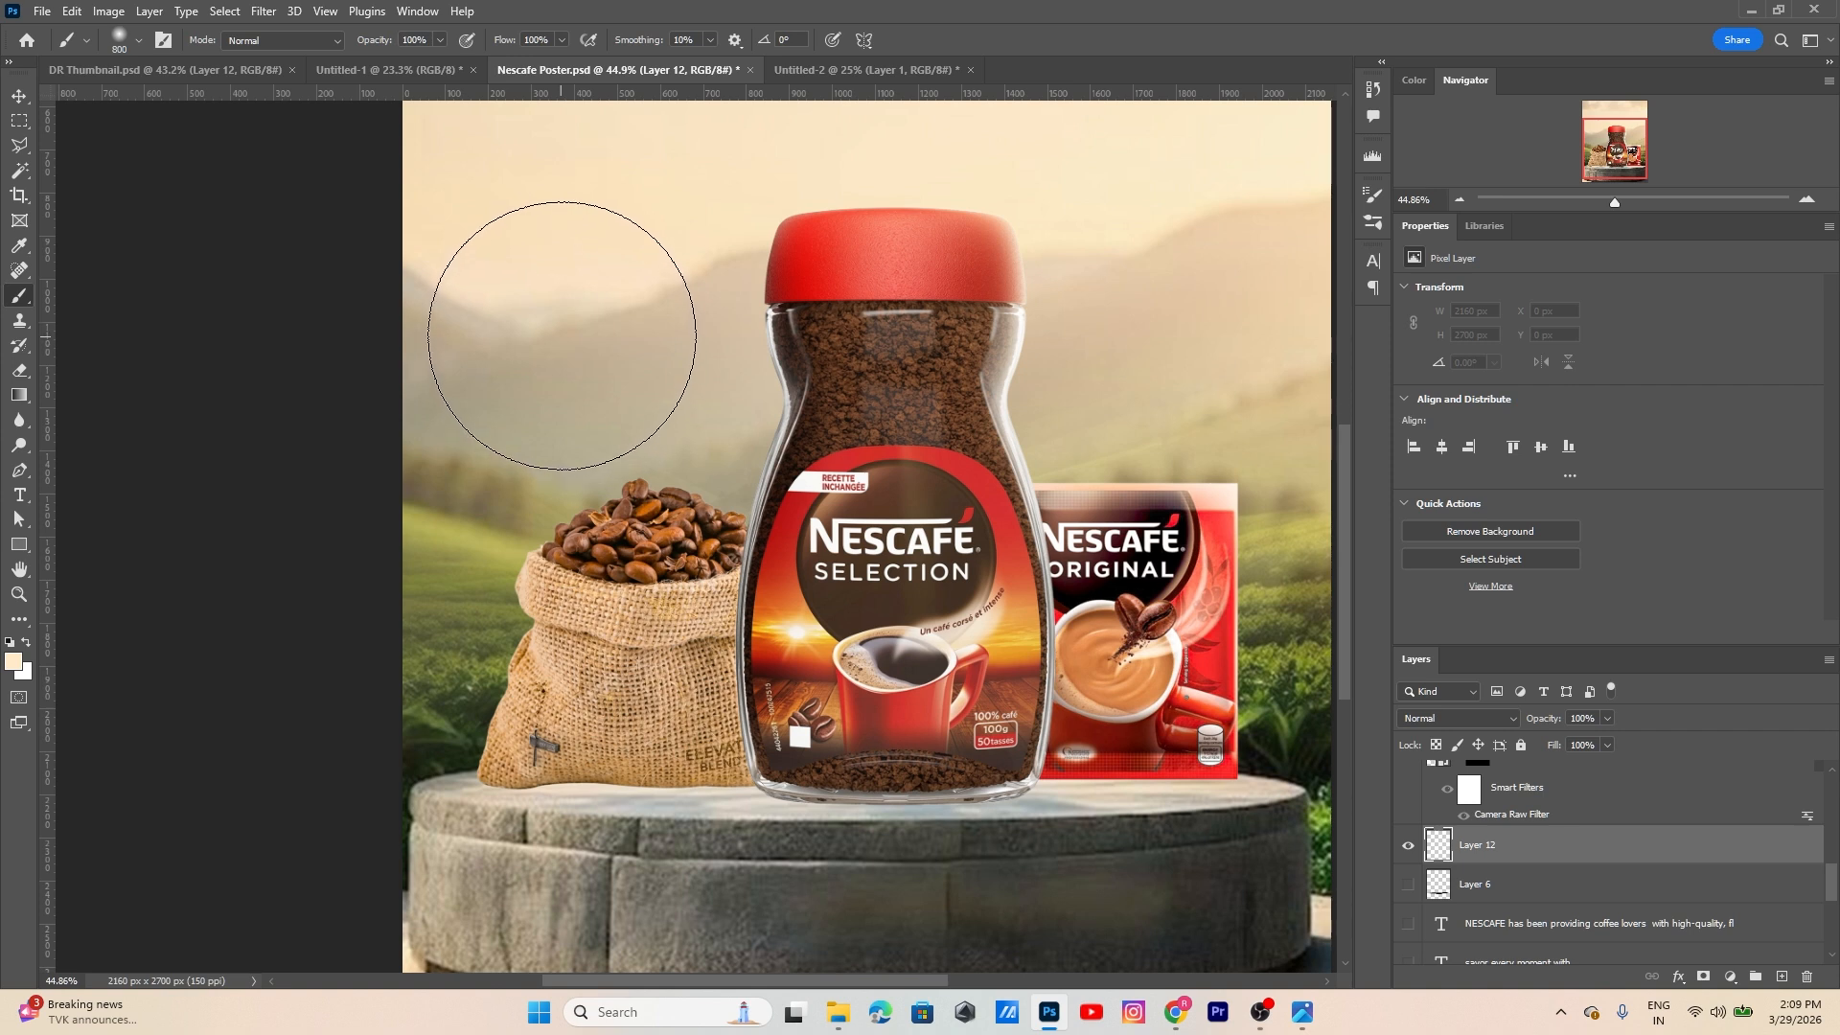
{"action": "right_click", "coordinate": [559, 302]}
{"action": "left_click", "coordinate": [541, 267]}
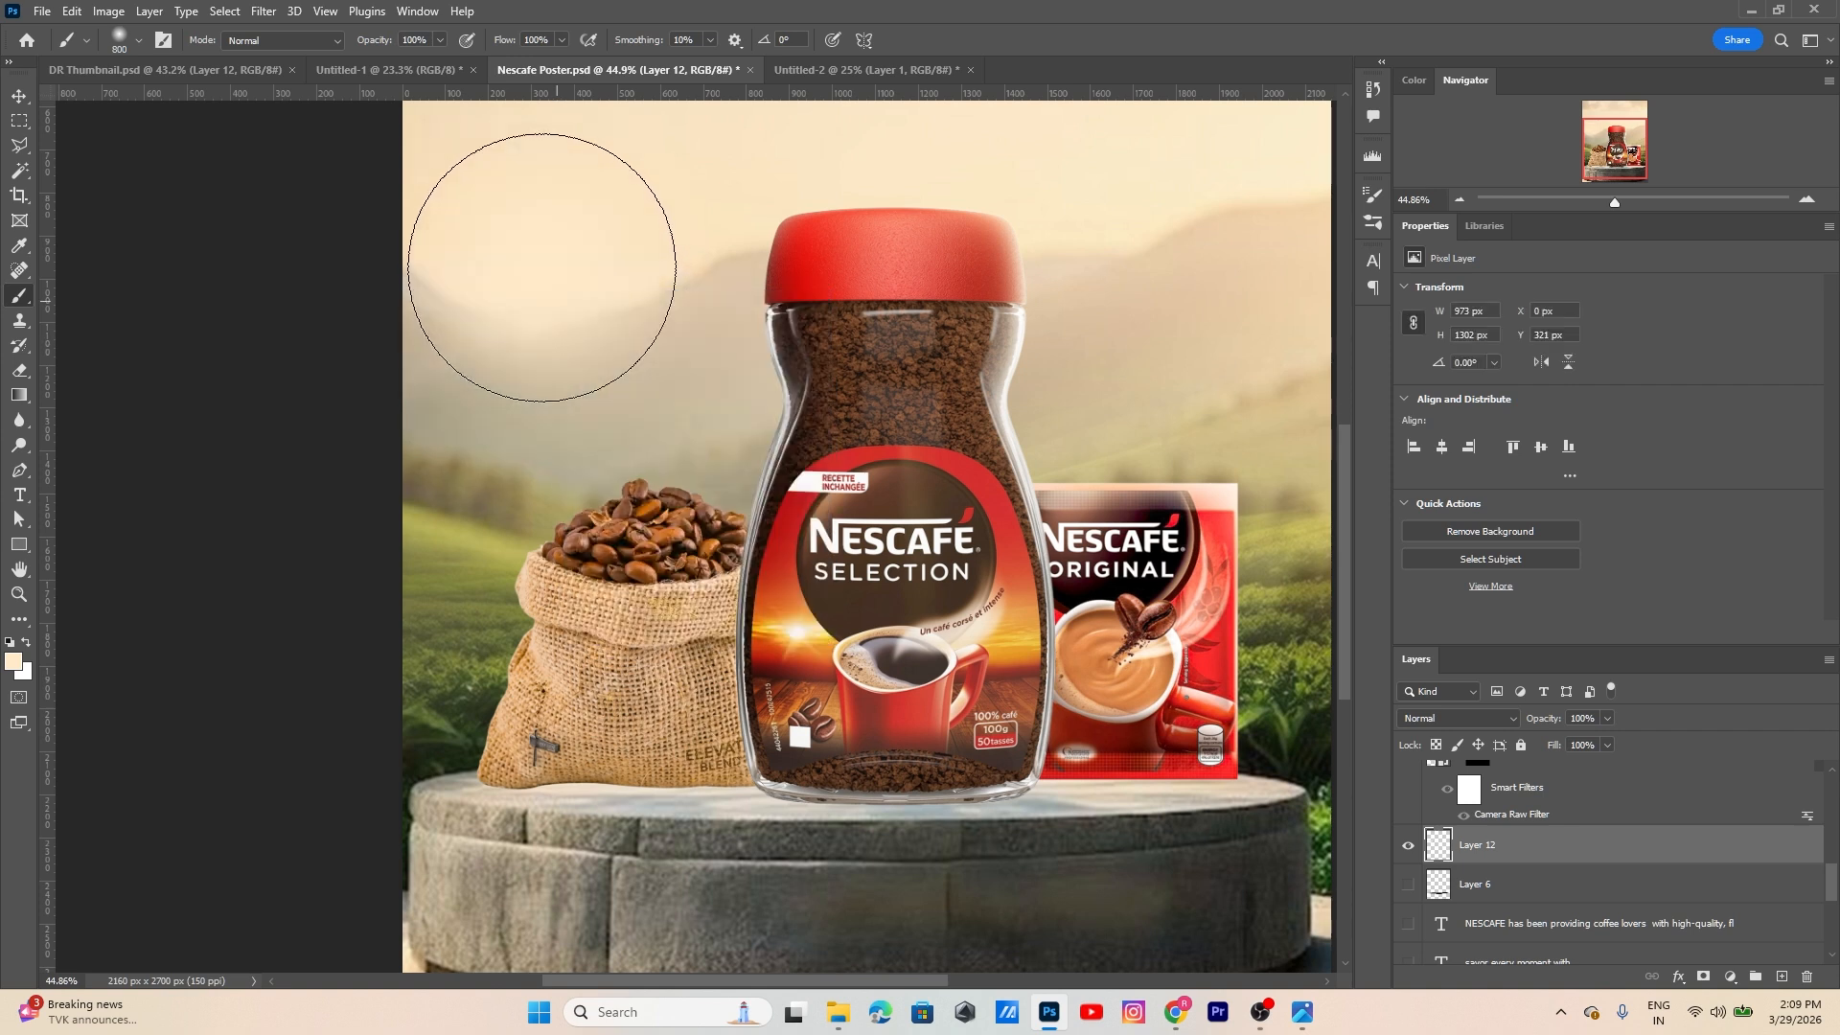
{"action": "key", "text": "ctrl+z"}
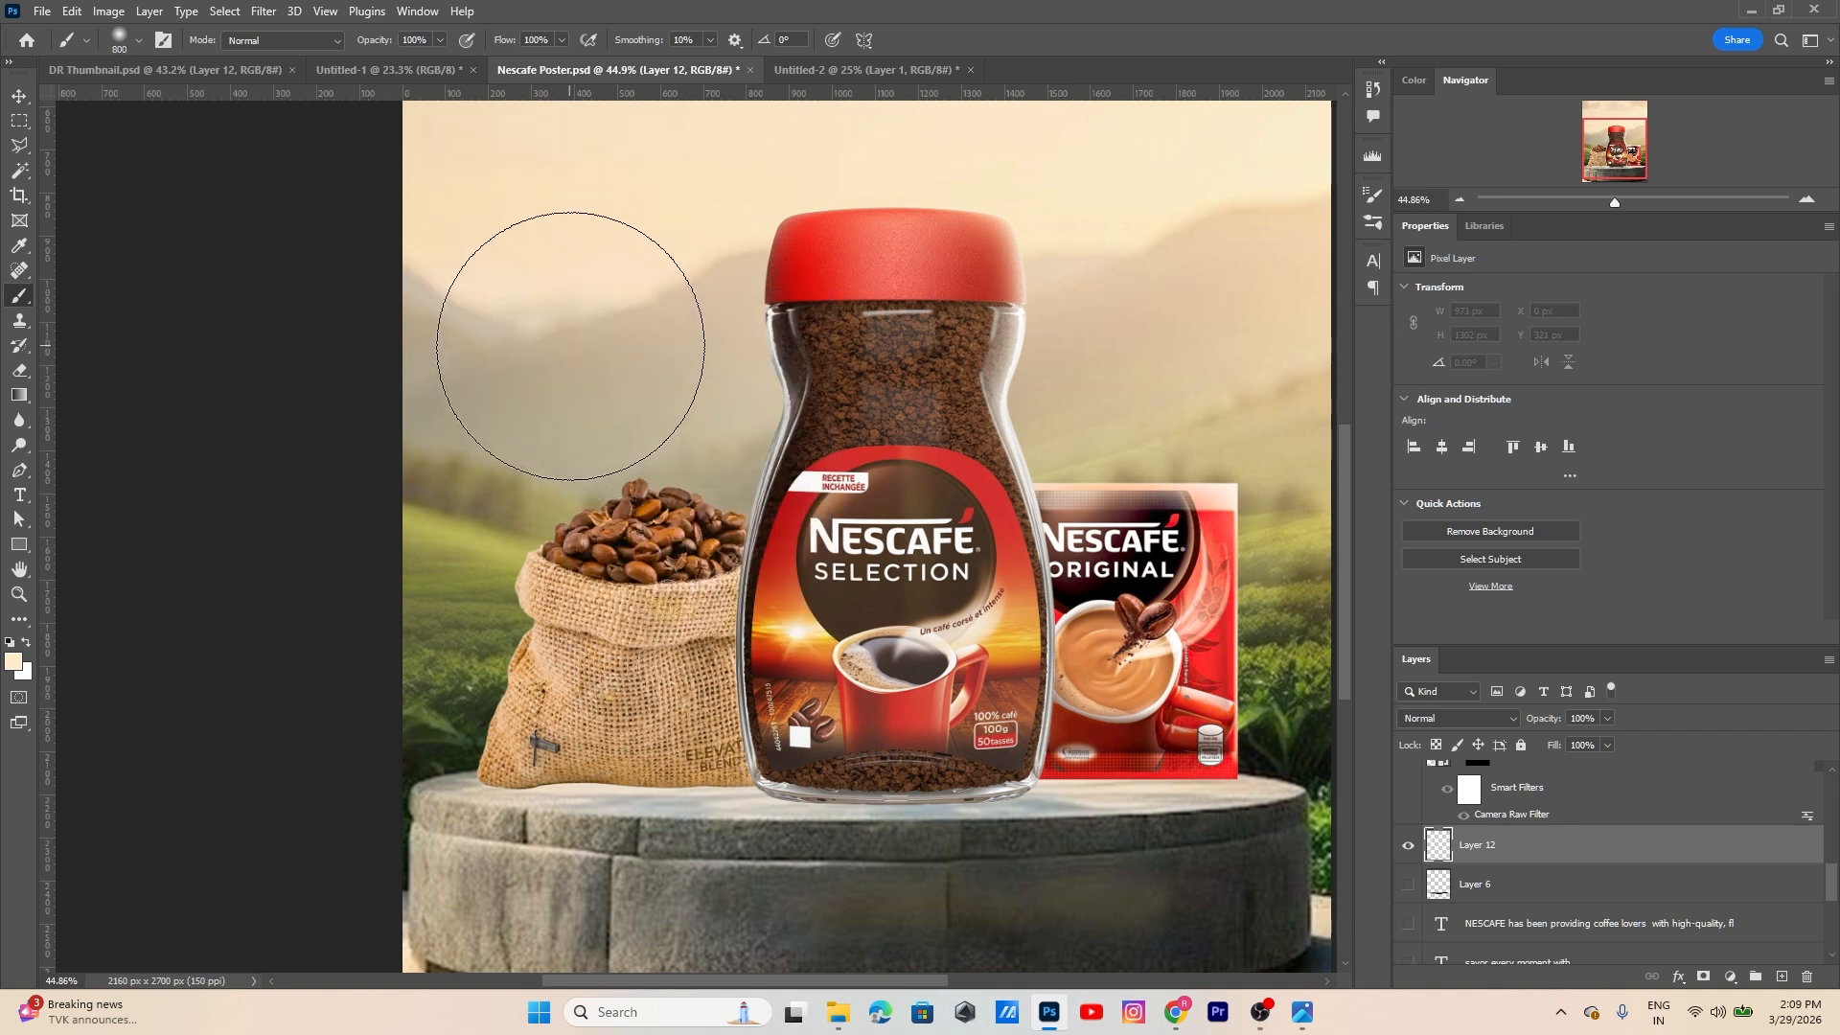
- Flatten the soft brush tip into a thin 600 px ellipse and paint a black shadow beneath the sack, jar and sachet
{"action": "right_click", "coordinate": [573, 344]}
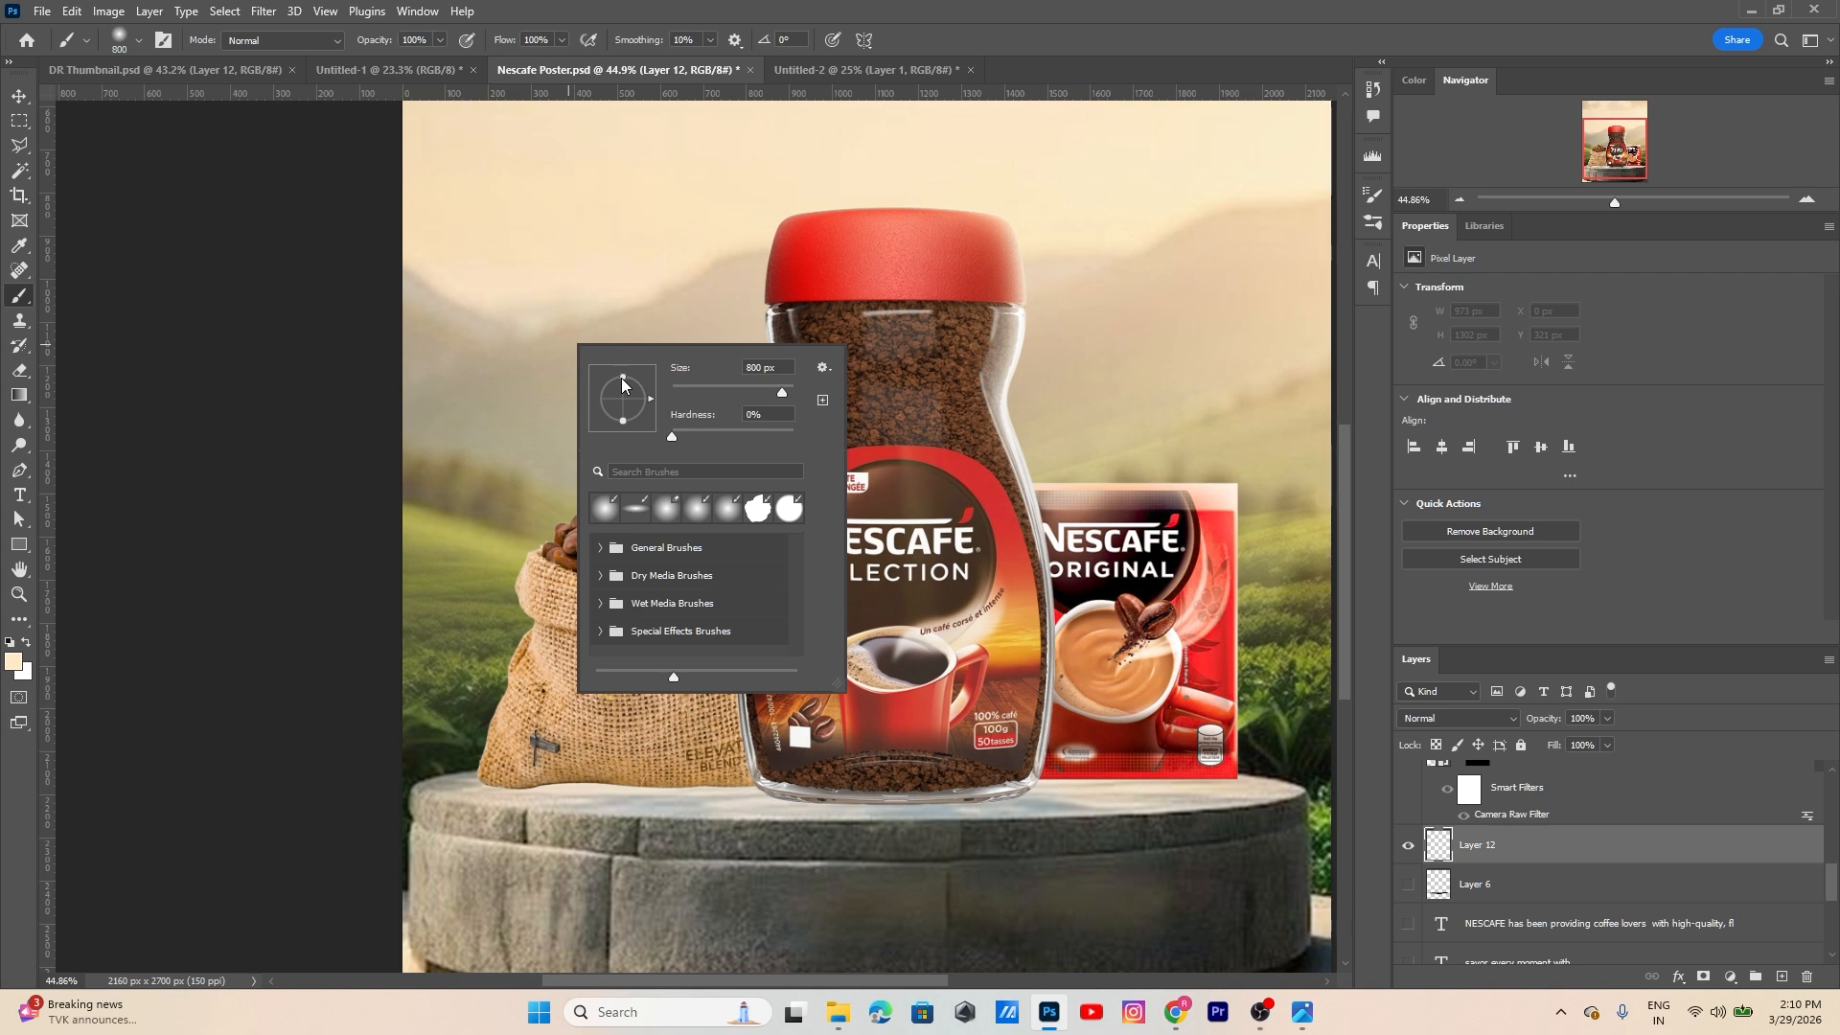
{"action": "left_click_drag", "start_coordinate": [623, 381], "coordinate": [624, 398]}
{"action": "left_click", "coordinate": [12, 642]}
{"action": "key", "text": "bracketleft"}
{"action": "key", "text": "bracketleft"}
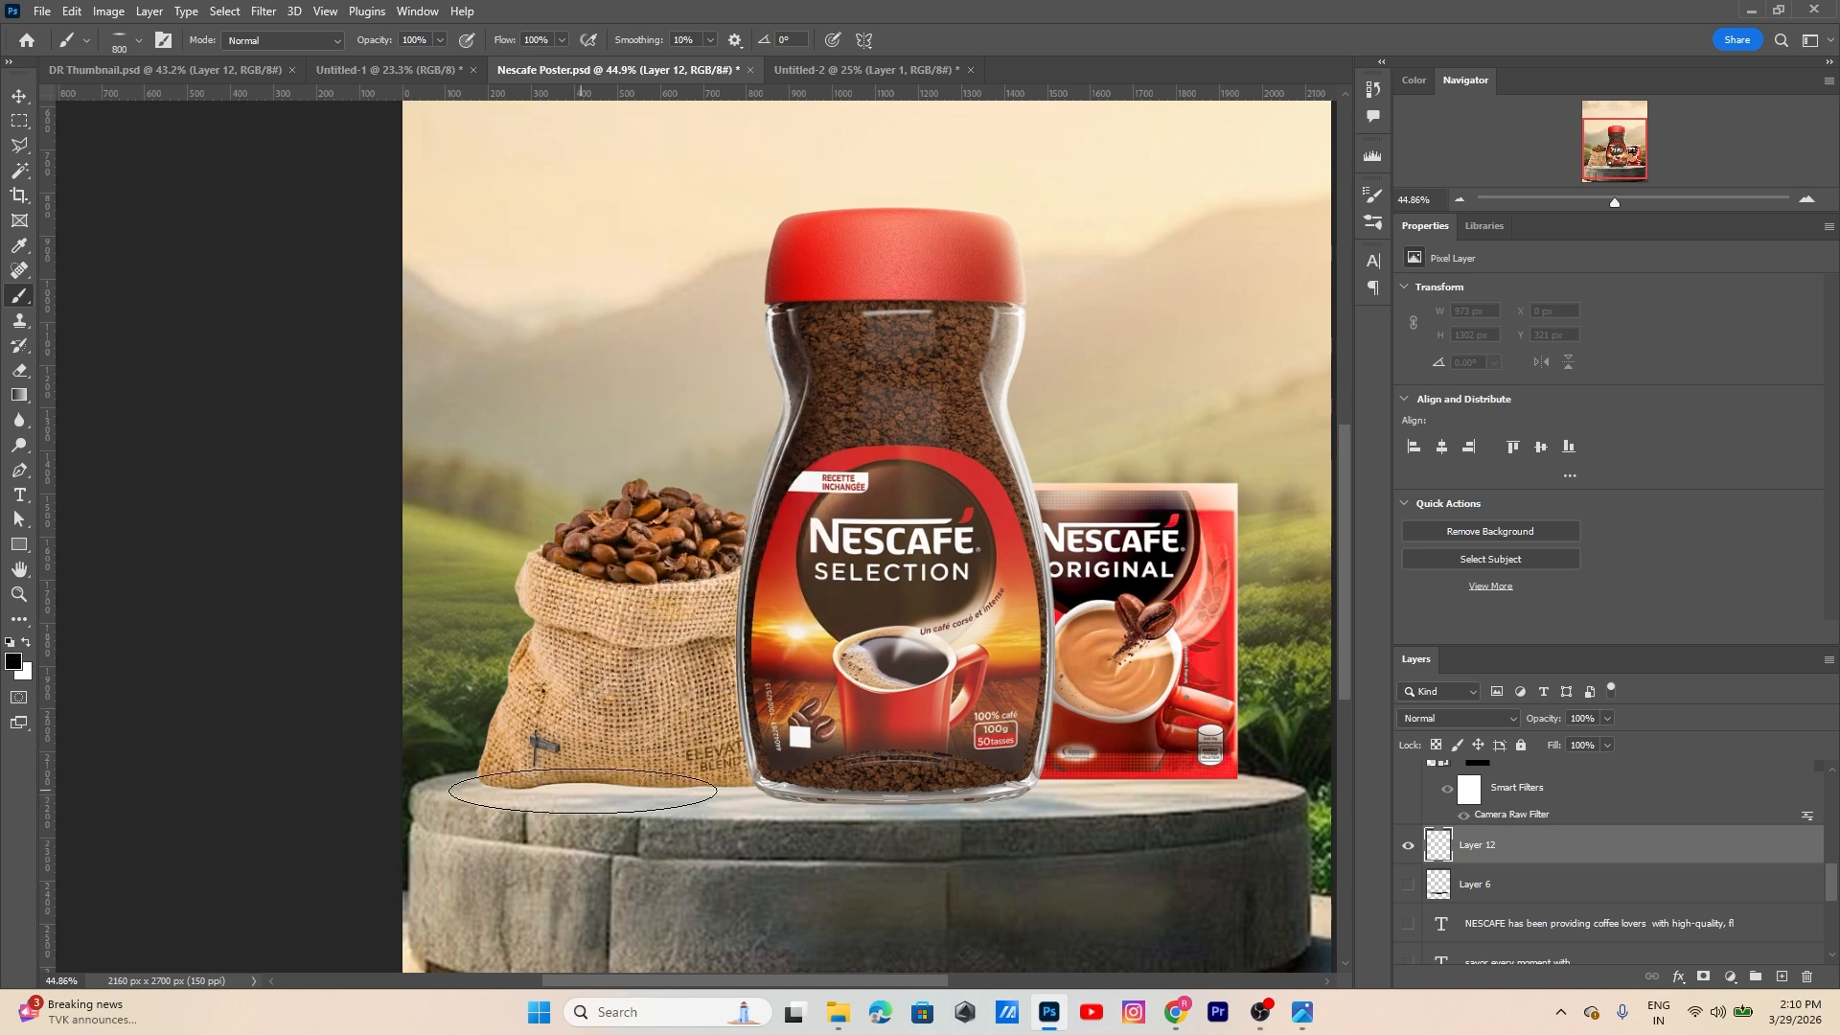
{"action": "mouse_move", "coordinate": [567, 791]}
{"action": "left_mouse_down"}
{"action": "mouse_move", "coordinate": [921, 804]}
{"action": "mouse_move", "coordinate": [997, 794]}
{"action": "mouse_move", "coordinate": [1018, 769]}
{"action": "mouse_move", "coordinate": [1151, 795]}
{"action": "left_mouse_up"}
- Show the prepared product shadow on Layer 6 and delete the practice shadow on Layer 12
{"action": "left_click", "coordinate": [1408, 844]}
{"action": "left_click", "coordinate": [1408, 884]}
{"action": "left_click", "coordinate": [1474, 887]}
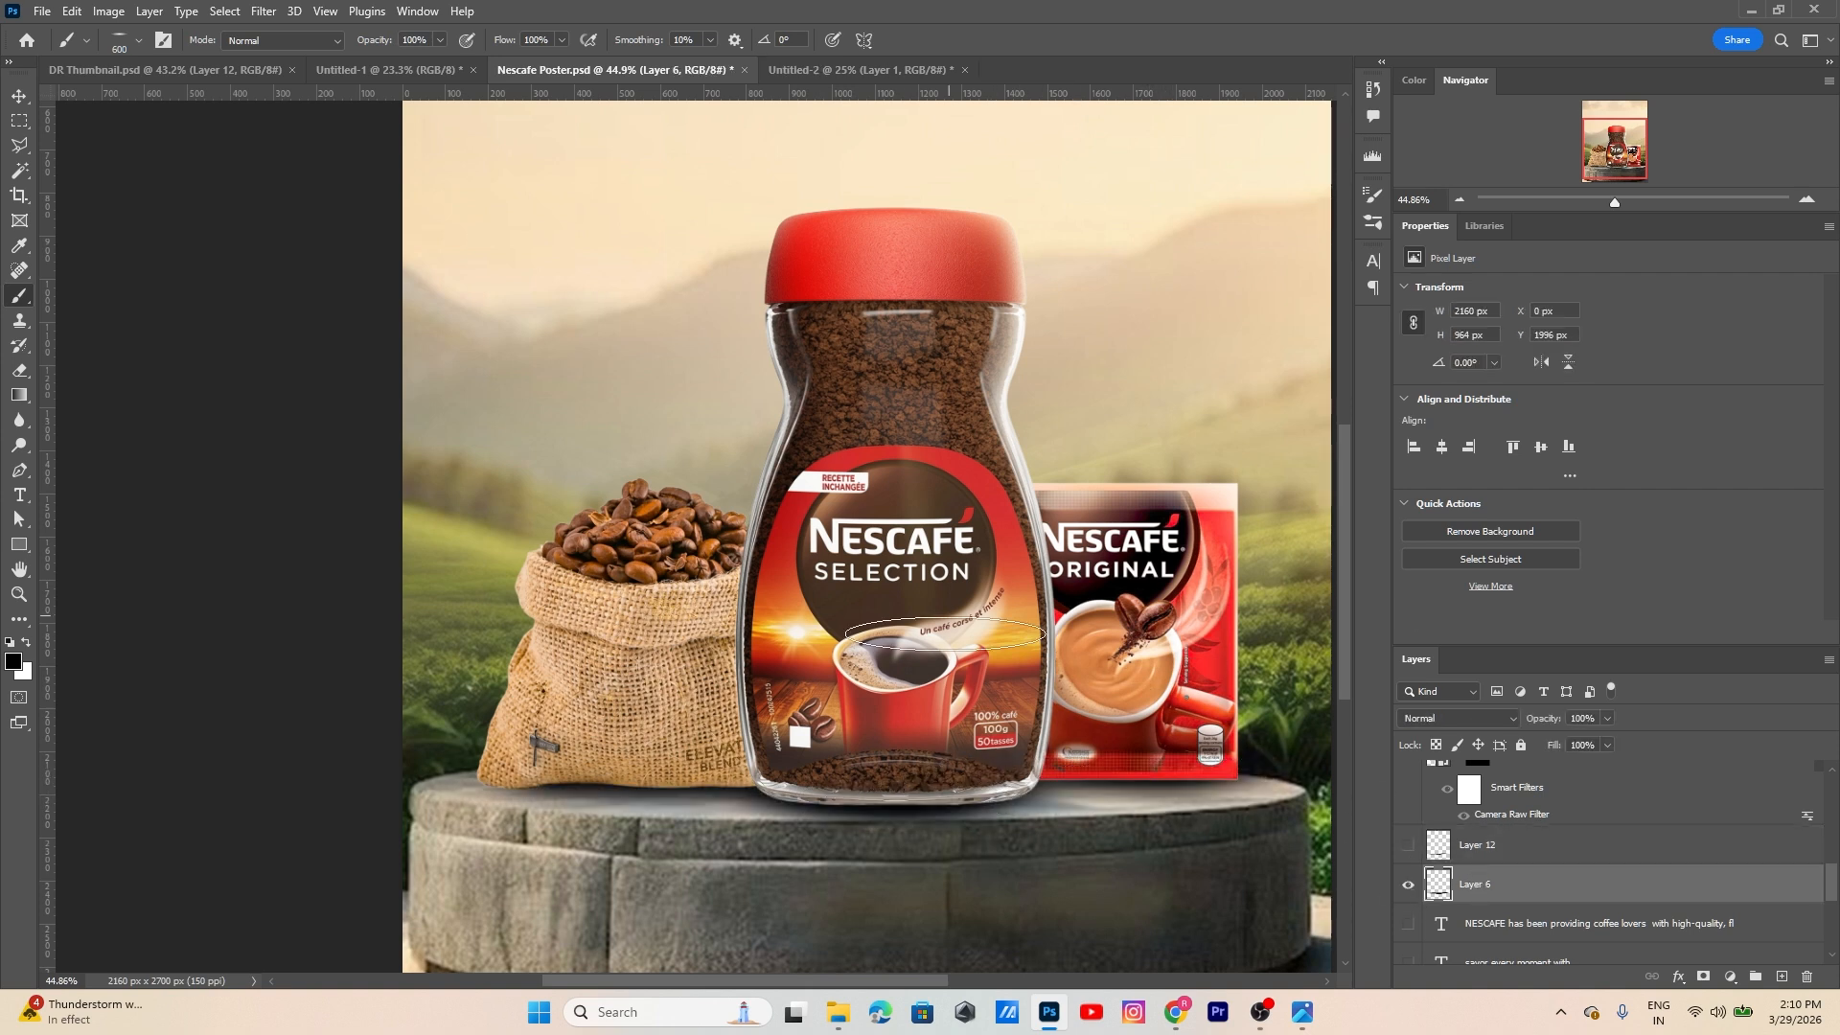
{"action": "key", "text": "v"}
{"action": "left_click", "coordinate": [1500, 858]}
{"action": "key", "text": "Delete"}
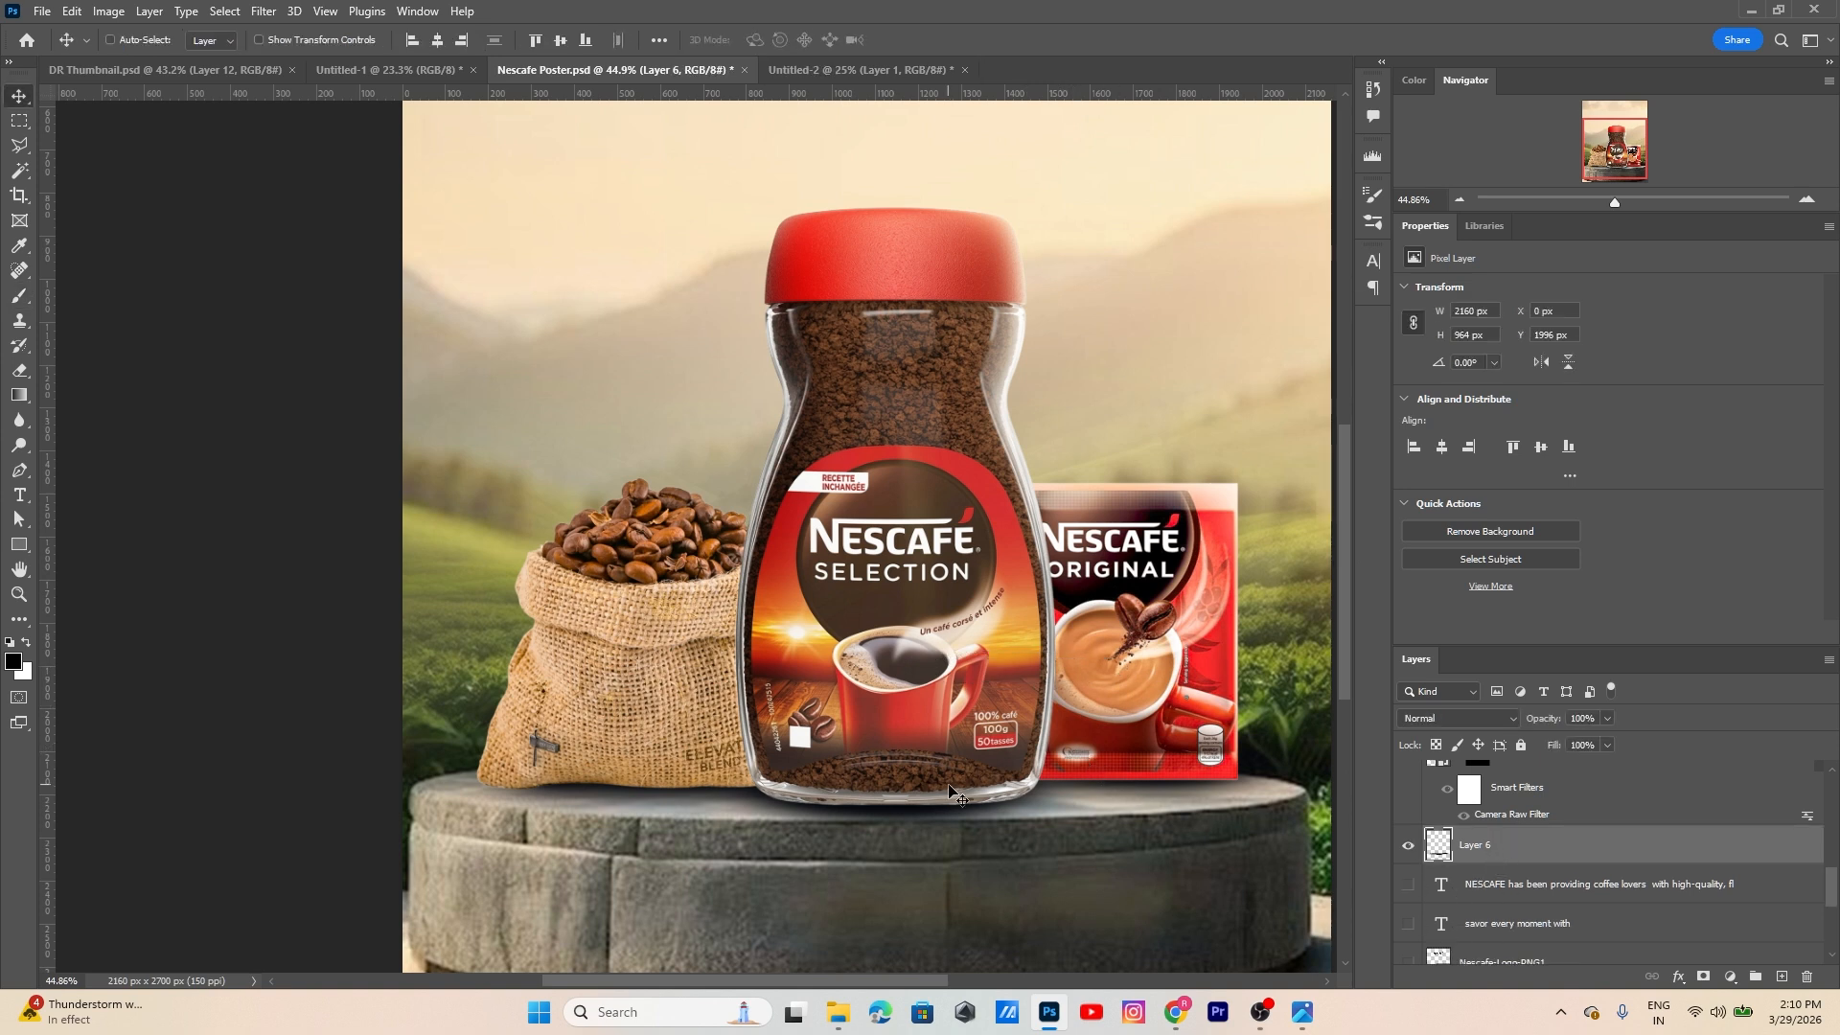
{"action": "scroll", "coordinate": [918, 856], "scroll_direction": "up", "scroll_amount": 5}
{"action": "scroll", "coordinate": [953, 775], "scroll_direction": "up", "scroll_amount": 8}
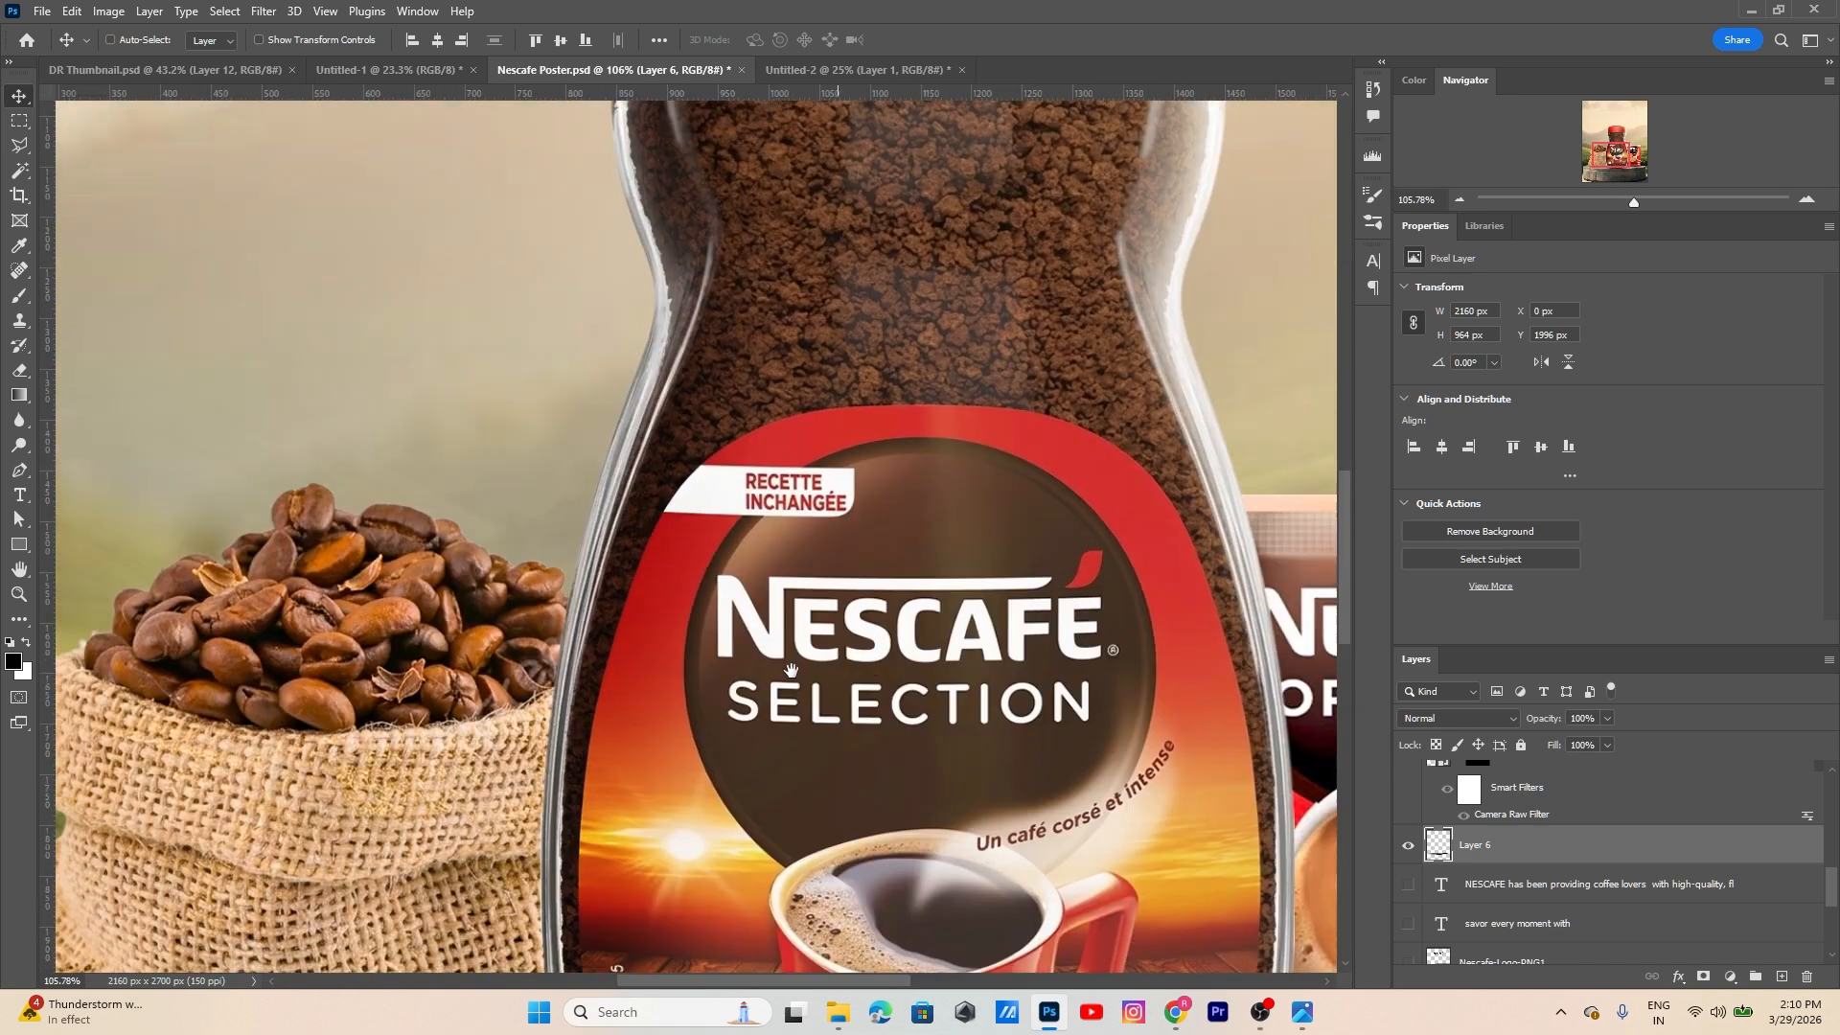
{"action": "scroll", "coordinate": [953, 774], "scroll_direction": "down", "scroll_amount": 8}
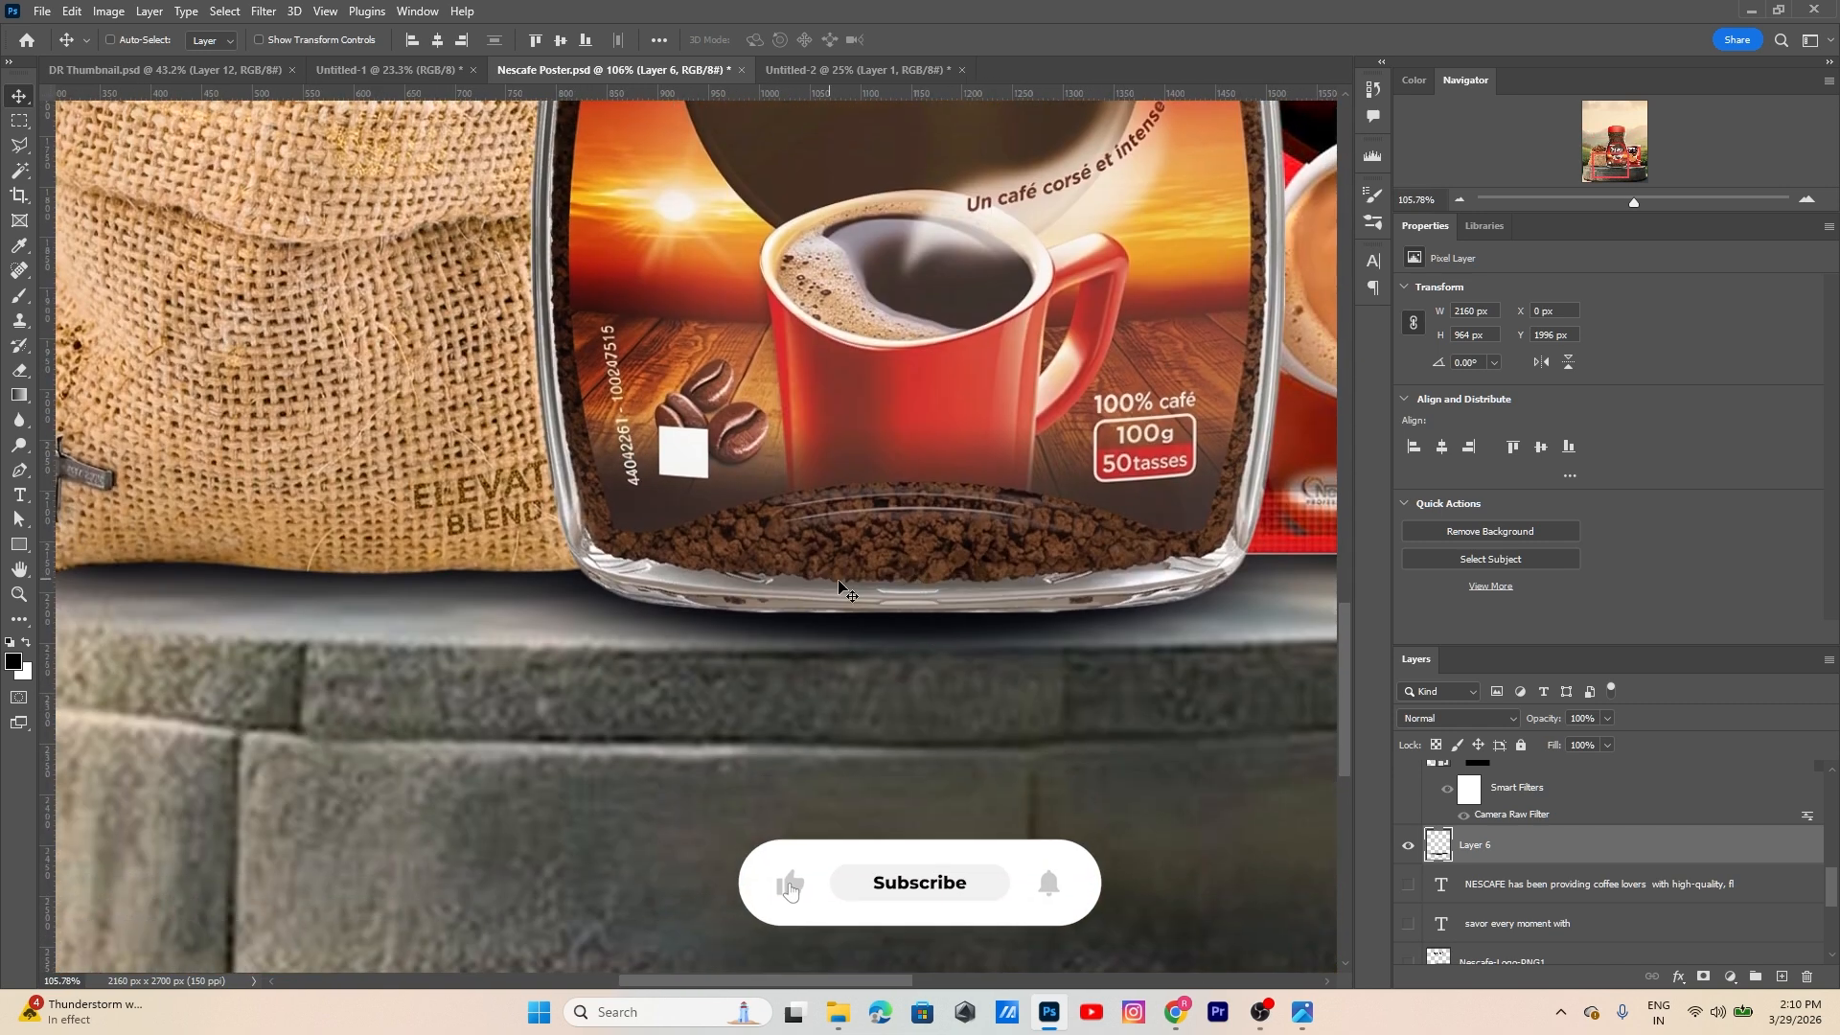
{"action": "scroll", "coordinate": [949, 623], "scroll_direction": "down", "scroll_amount": 3}
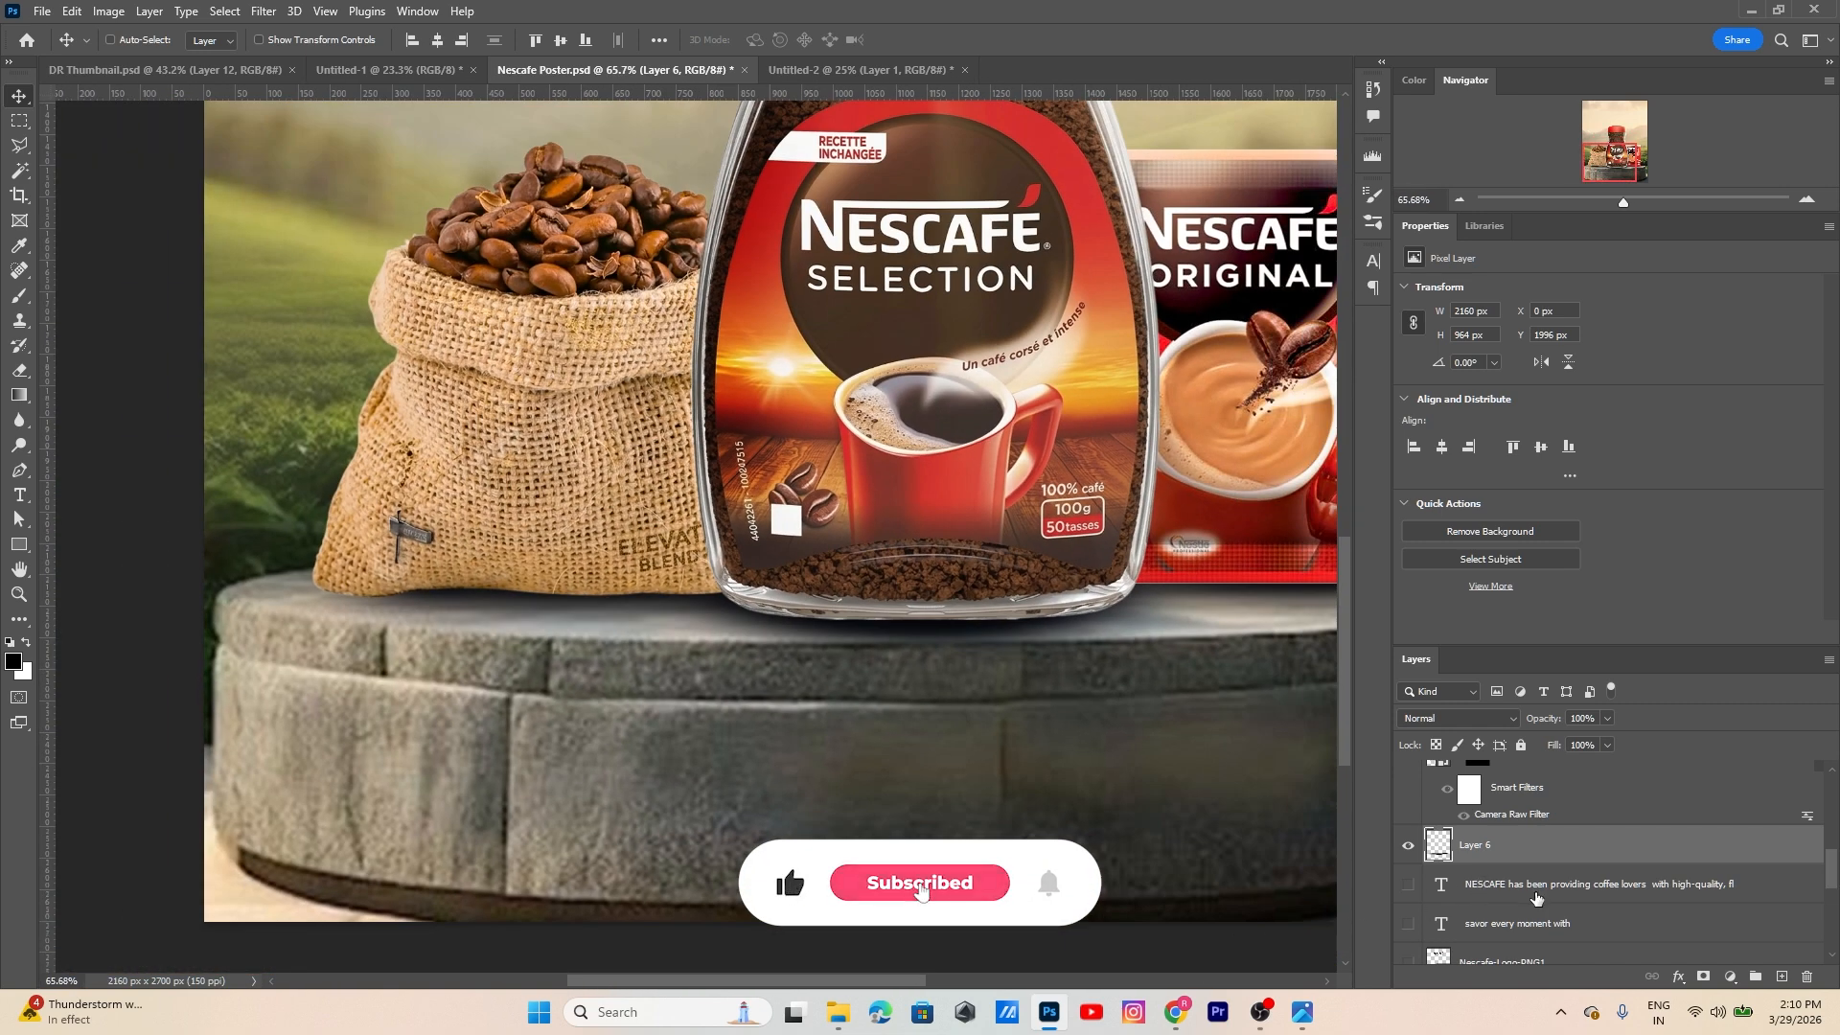
- Add a new layer above Layer 8 and clip it to the sachet's Group 1
{"action": "scroll", "coordinate": [1532, 891], "scroll_direction": "up", "scroll_amount": 3}
{"action": "scroll", "coordinate": [1523, 874], "scroll_direction": "up", "scroll_amount": 3}
{"action": "left_click", "coordinate": [1509, 836]}
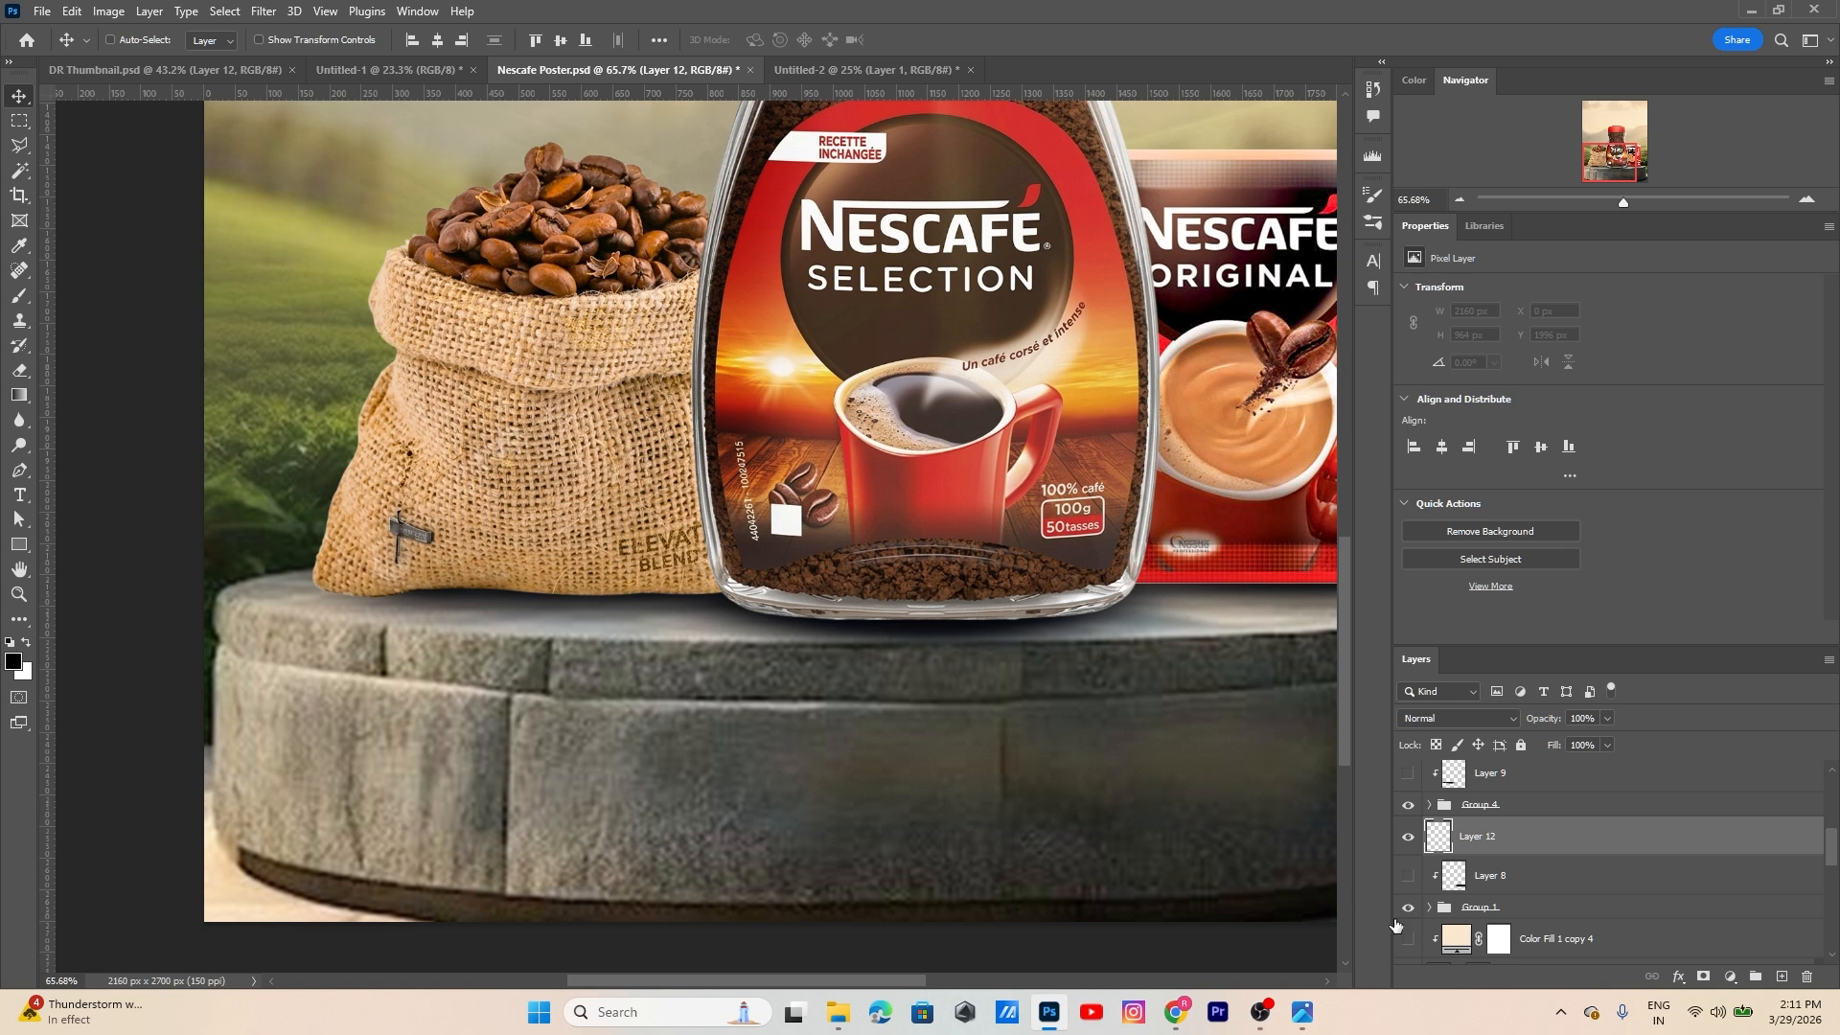
{"action": "key", "text": "ctrl+alt+g"}
- Try painting a soft black shadow along the sachet's lower edge on the clipped layer, using the flattened 600 px brush
{"action": "left_click_drag", "start_coordinate": [1039, 672], "coordinate": [1001, 595]}
{"action": "key", "text": "b"}
{"action": "mouse_move", "coordinate": [706, 538]}
{"action": "left_mouse_down"}
{"action": "mouse_move", "coordinate": [791, 577]}
{"action": "mouse_move", "coordinate": [768, 573]}
{"action": "left_mouse_up"}
{"action": "key", "text": "x"}
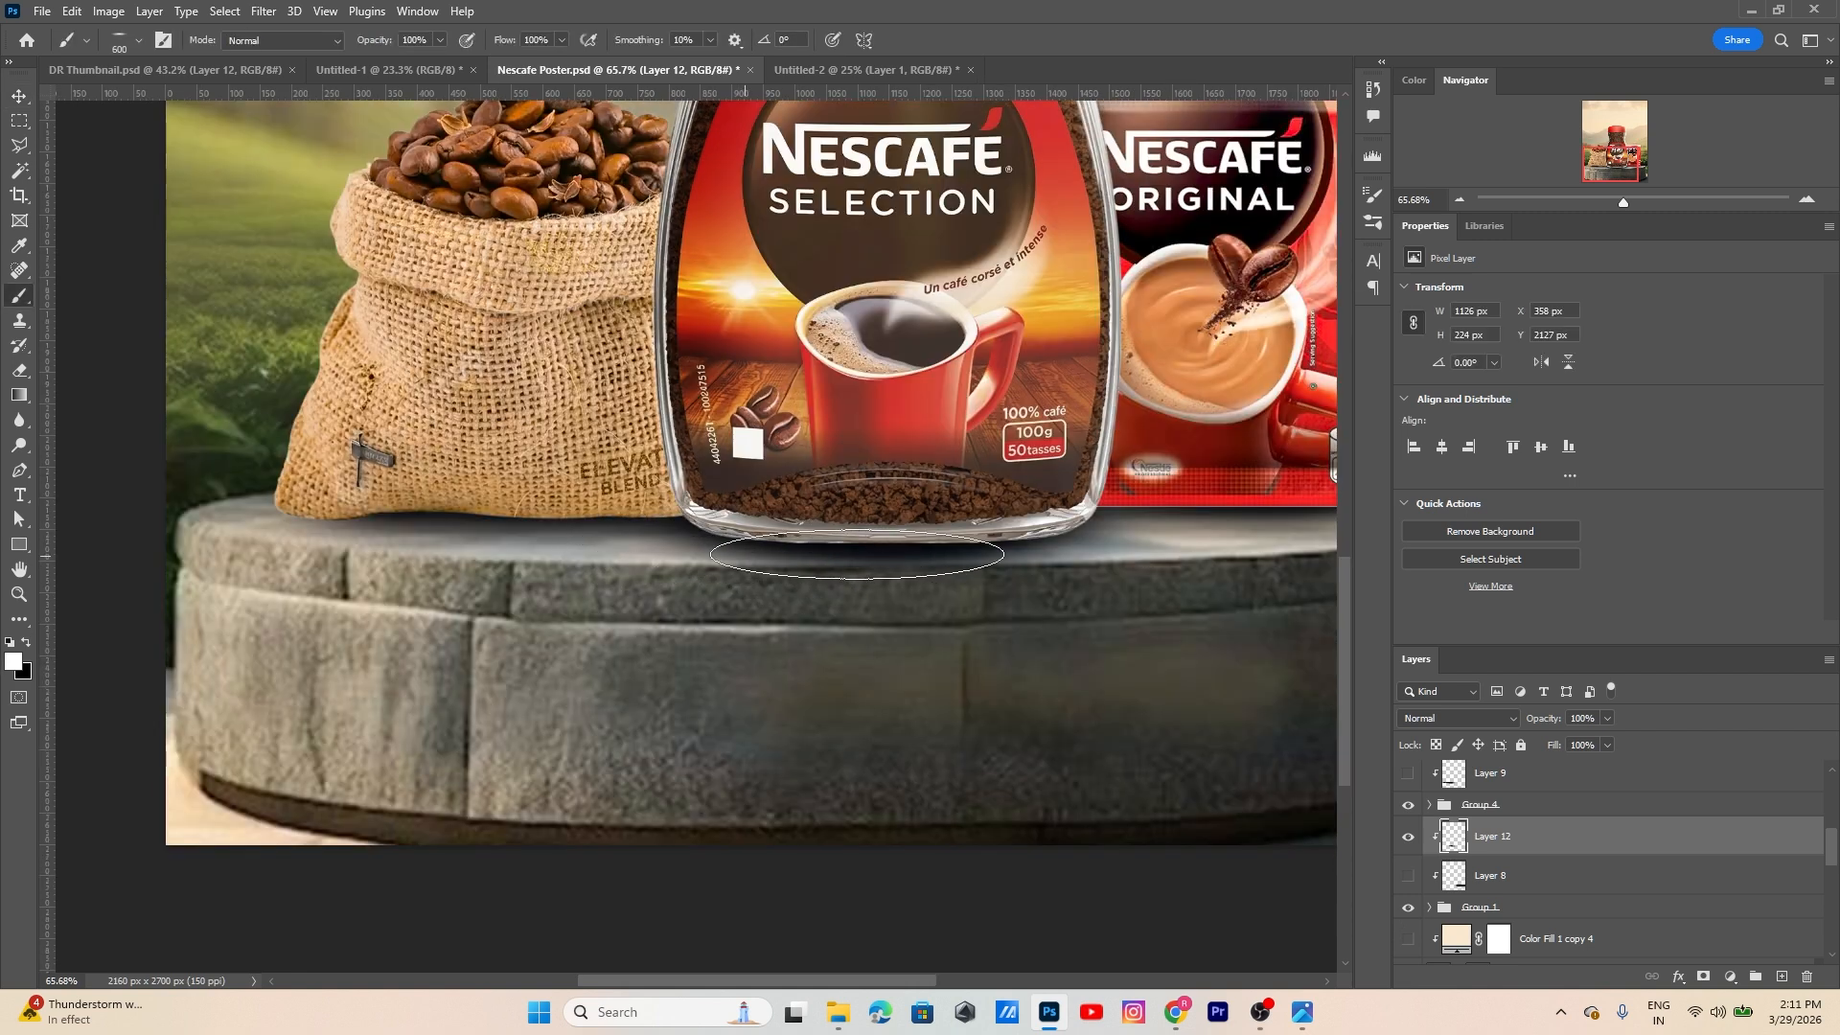
{"action": "key", "text": "x"}
{"action": "mouse_move", "coordinate": [1158, 539]}
{"action": "left_mouse_down"}
{"action": "mouse_move", "coordinate": [911, 567]}
{"action": "mouse_move", "coordinate": [1009, 566]}
{"action": "left_mouse_up"}
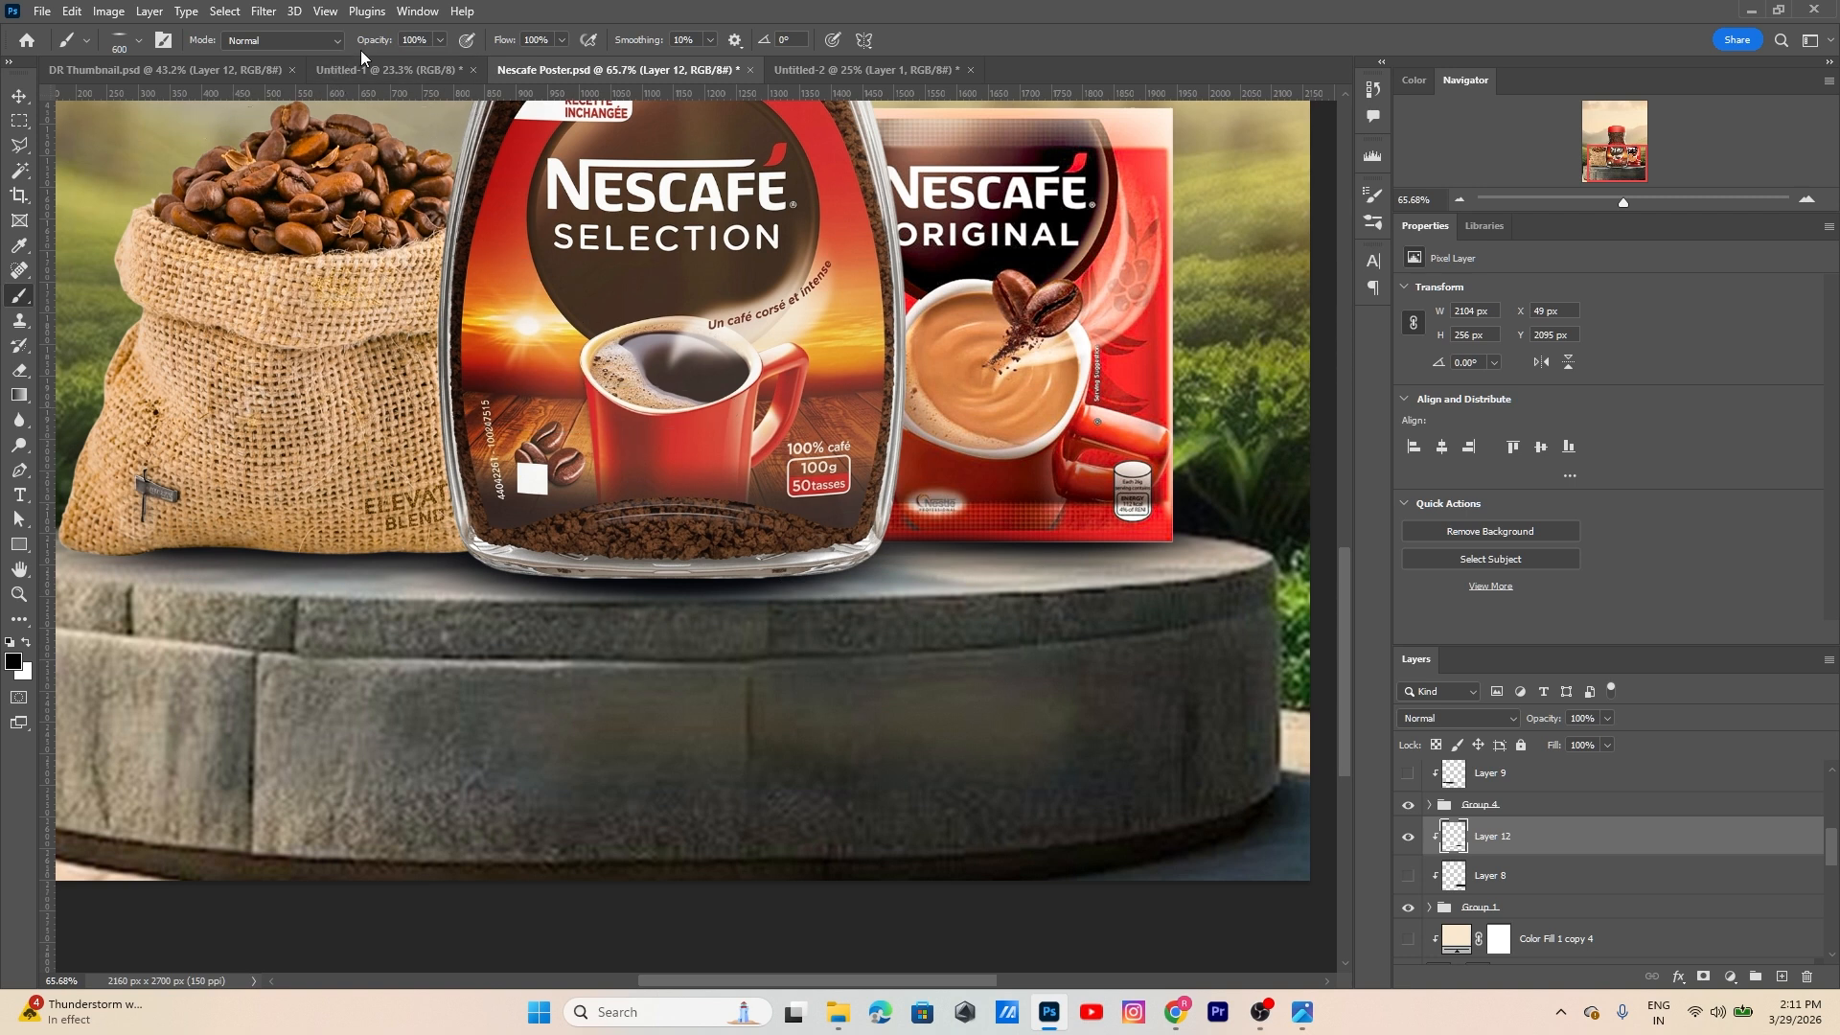
{"action": "left_click", "coordinate": [1014, 549]}
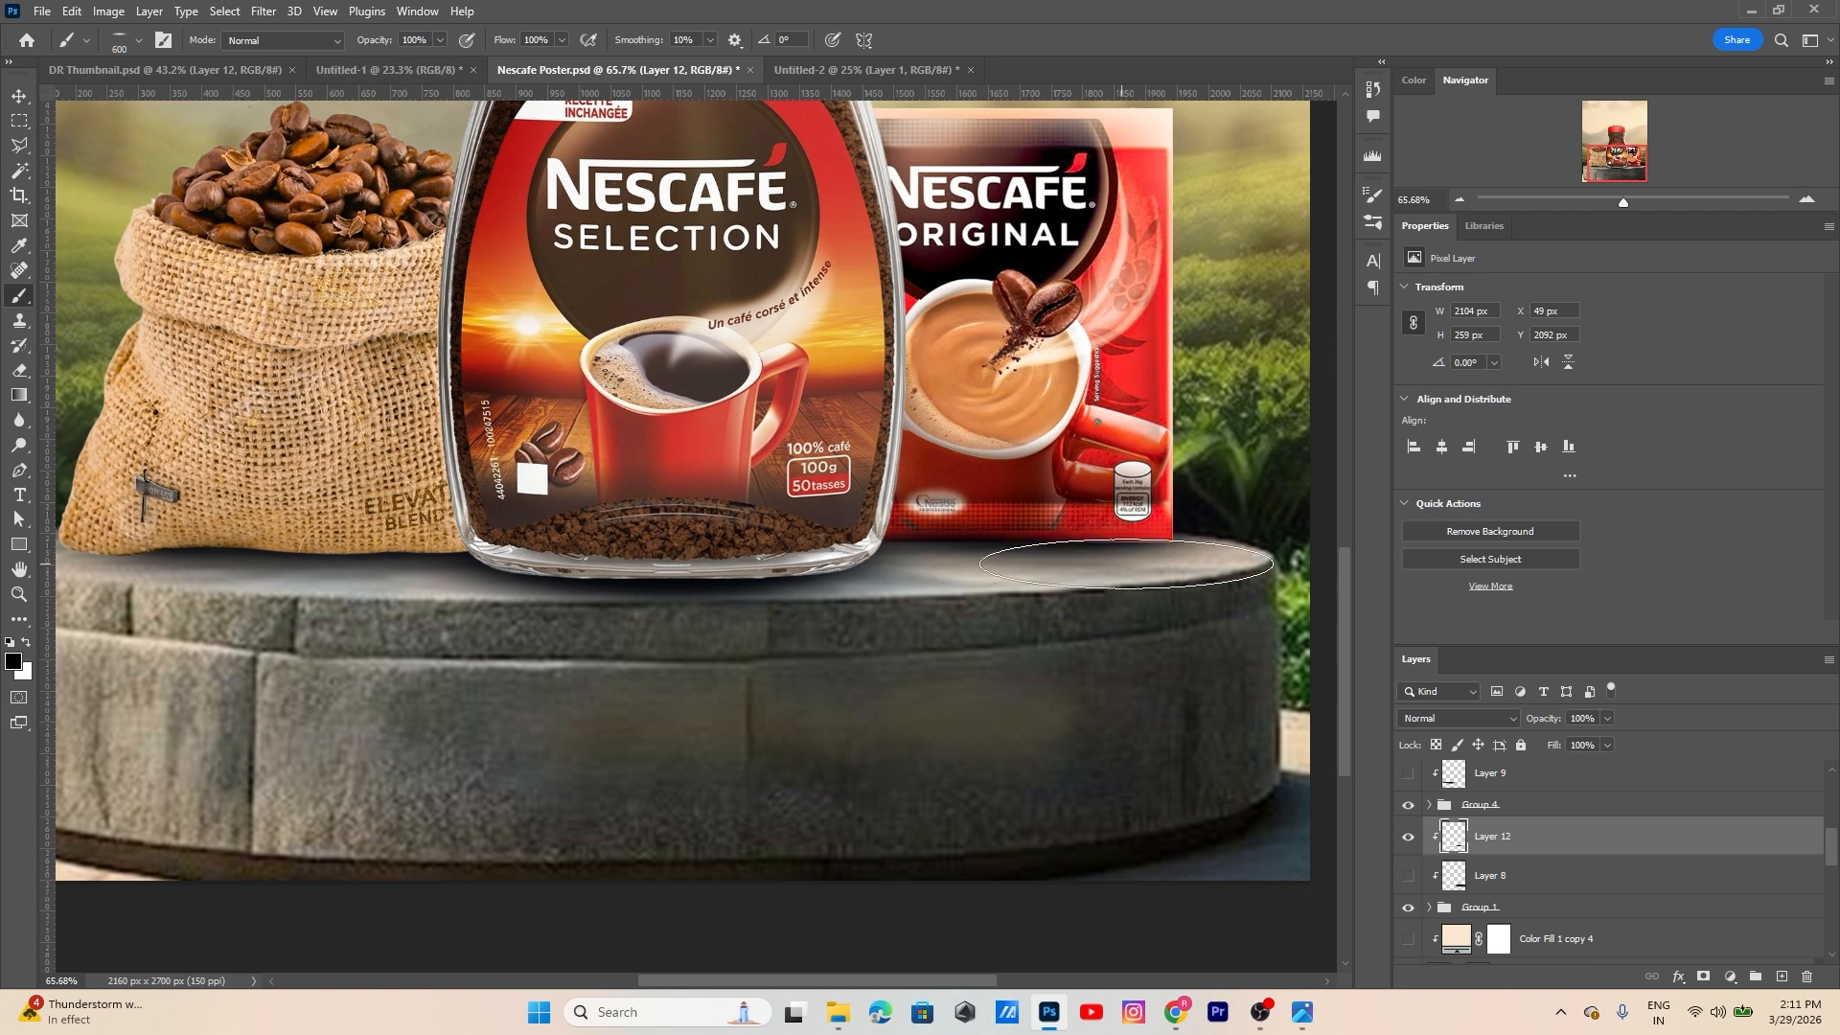
- Hide the practice shadow on Layer 12 and show the prepared clipped shadows on Layer 8, Layer 9 and Layer 7
{"action": "left_click", "coordinate": [1411, 839]}
{"action": "left_click", "coordinate": [1473, 881]}
{"action": "scroll", "coordinate": [1473, 881], "scroll_direction": "up", "scroll_amount": 2}
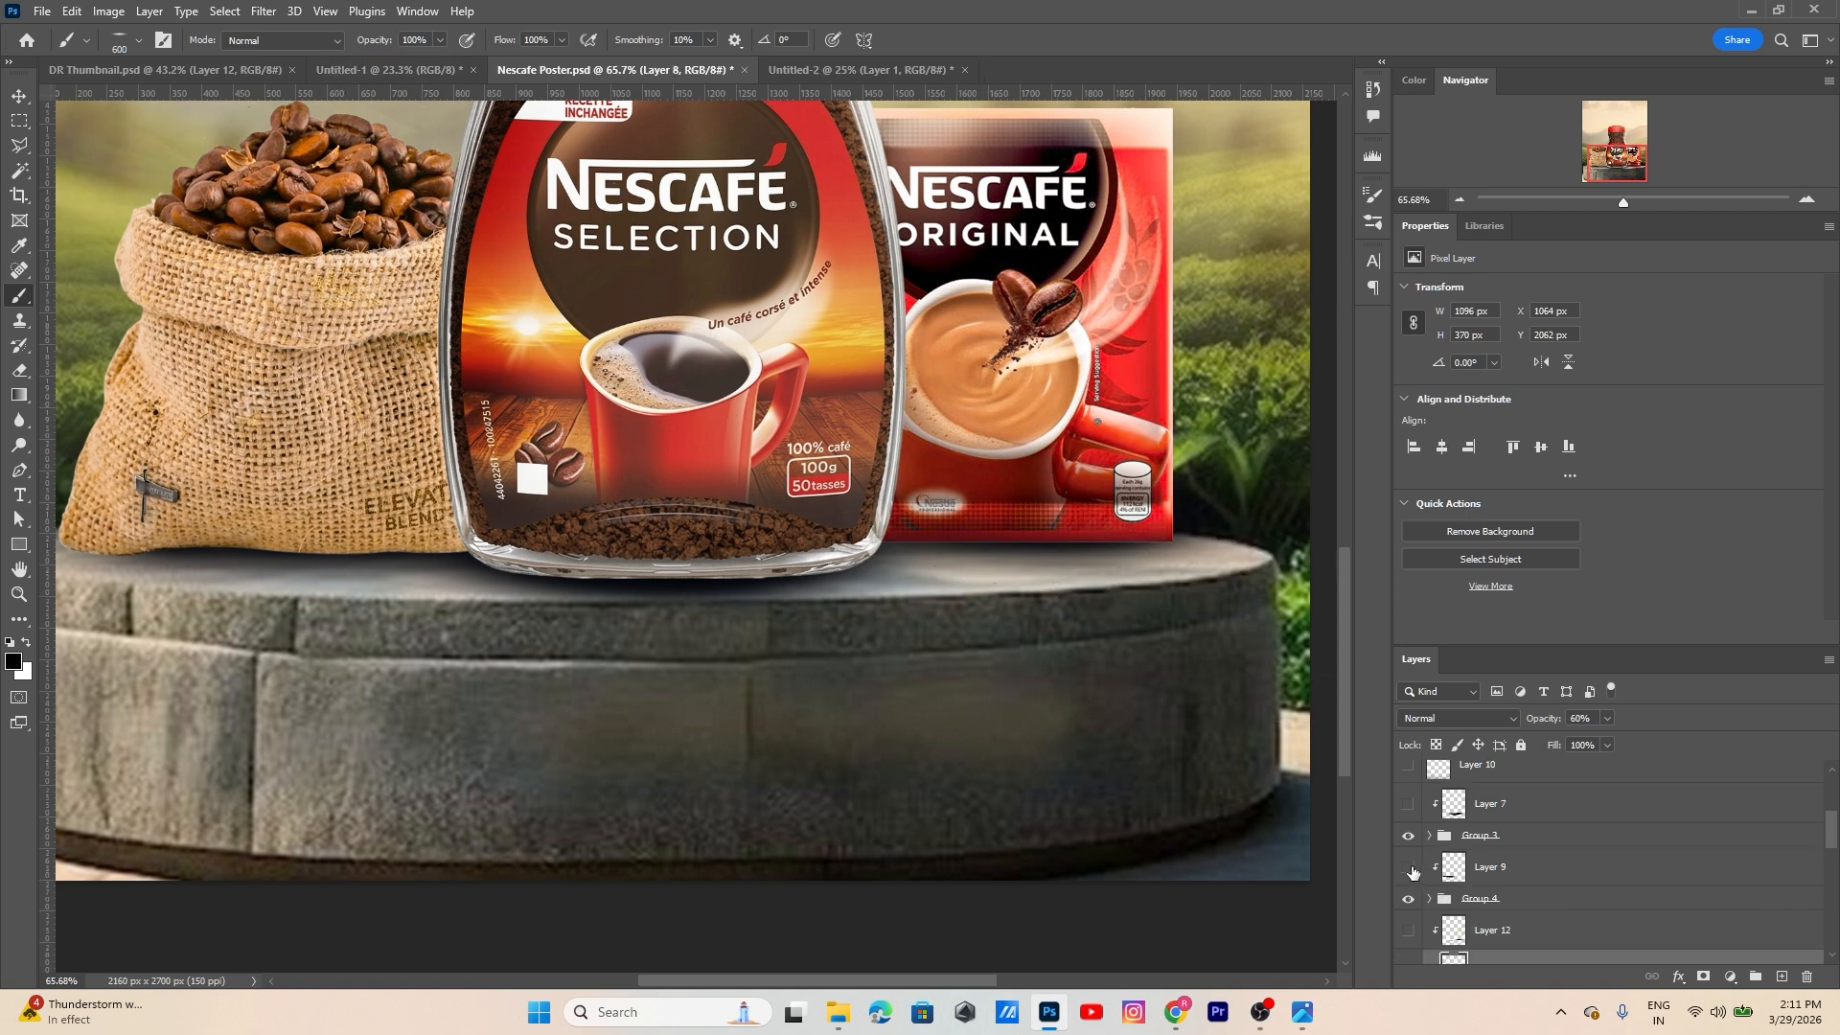
{"action": "left_click", "coordinate": [1409, 867]}
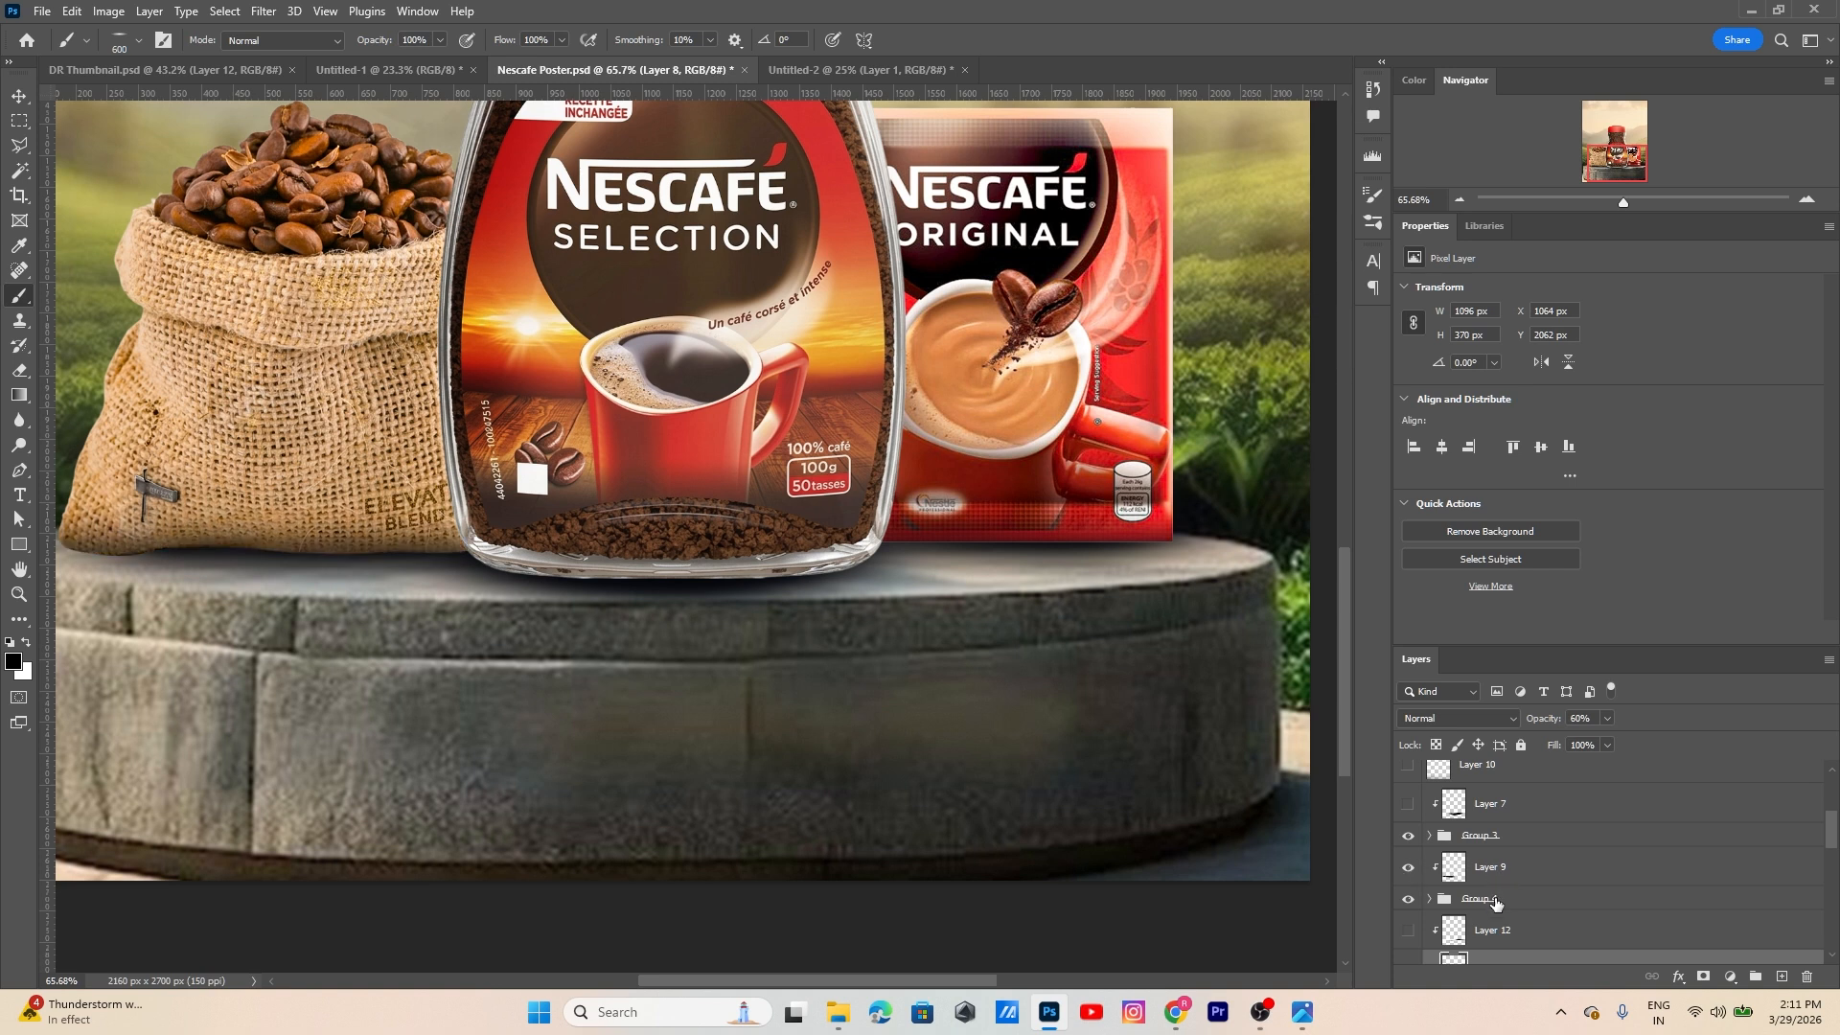
{"action": "scroll", "coordinate": [1495, 903], "scroll_direction": "up", "scroll_amount": 2}
{"action": "left_click", "coordinate": [1407, 898]}
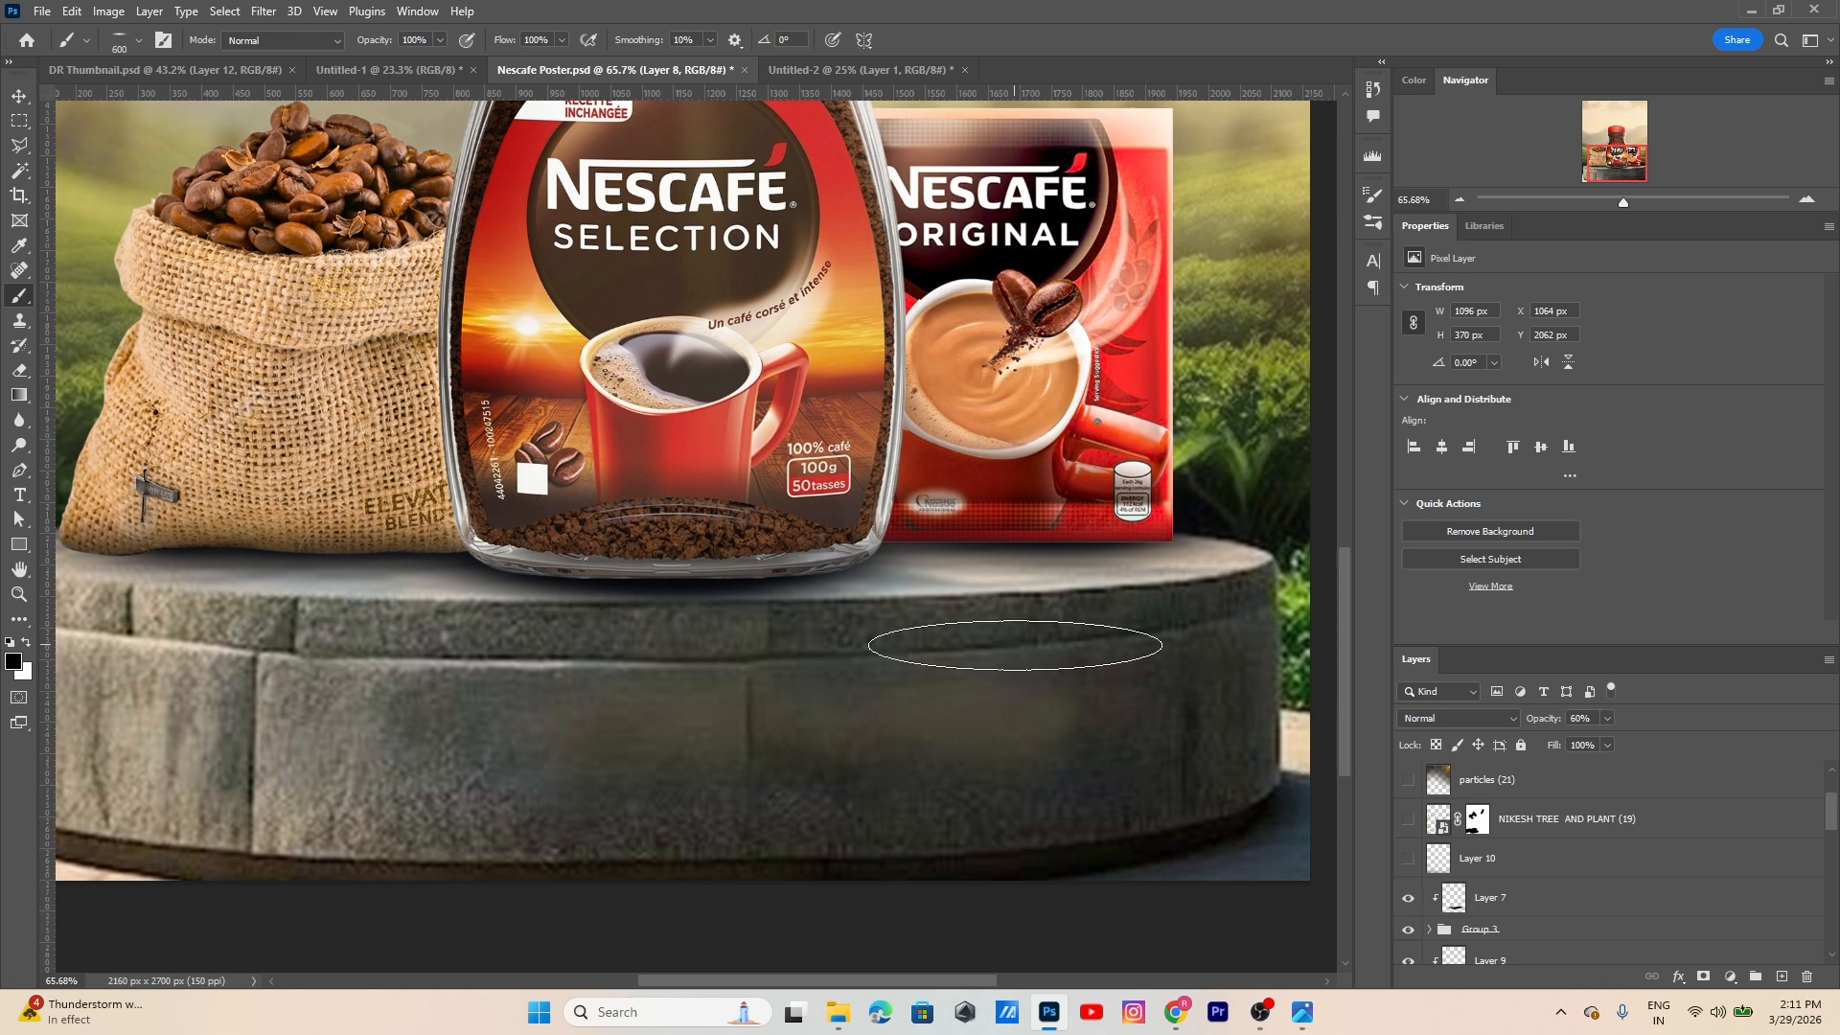
- Show the coffee bean and powder splash image behind the jar together with its clipped Color Fill 1 copy 4 layer
{"action": "scroll", "coordinate": [1016, 645], "scroll_direction": "down", "scroll_amount": 4}
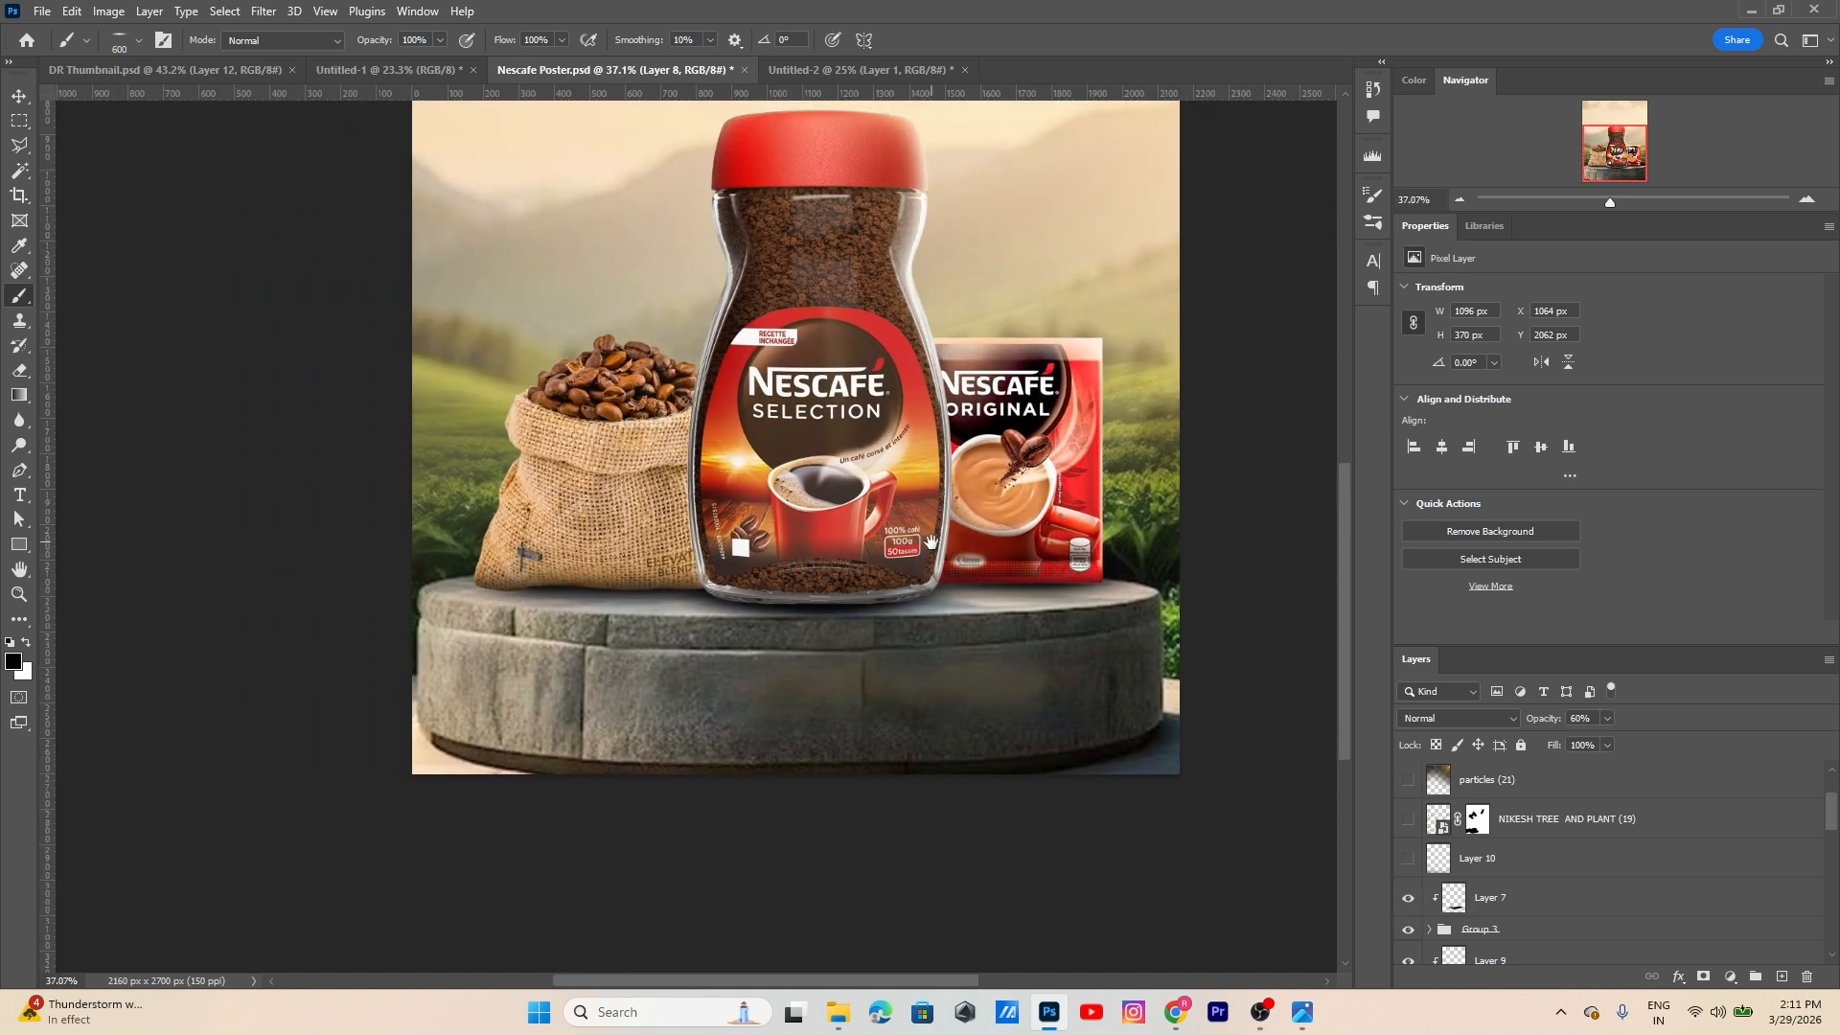
{"action": "left_click_drag", "start_coordinate": [931, 542], "coordinate": [971, 615]}
{"action": "key", "text": "v"}
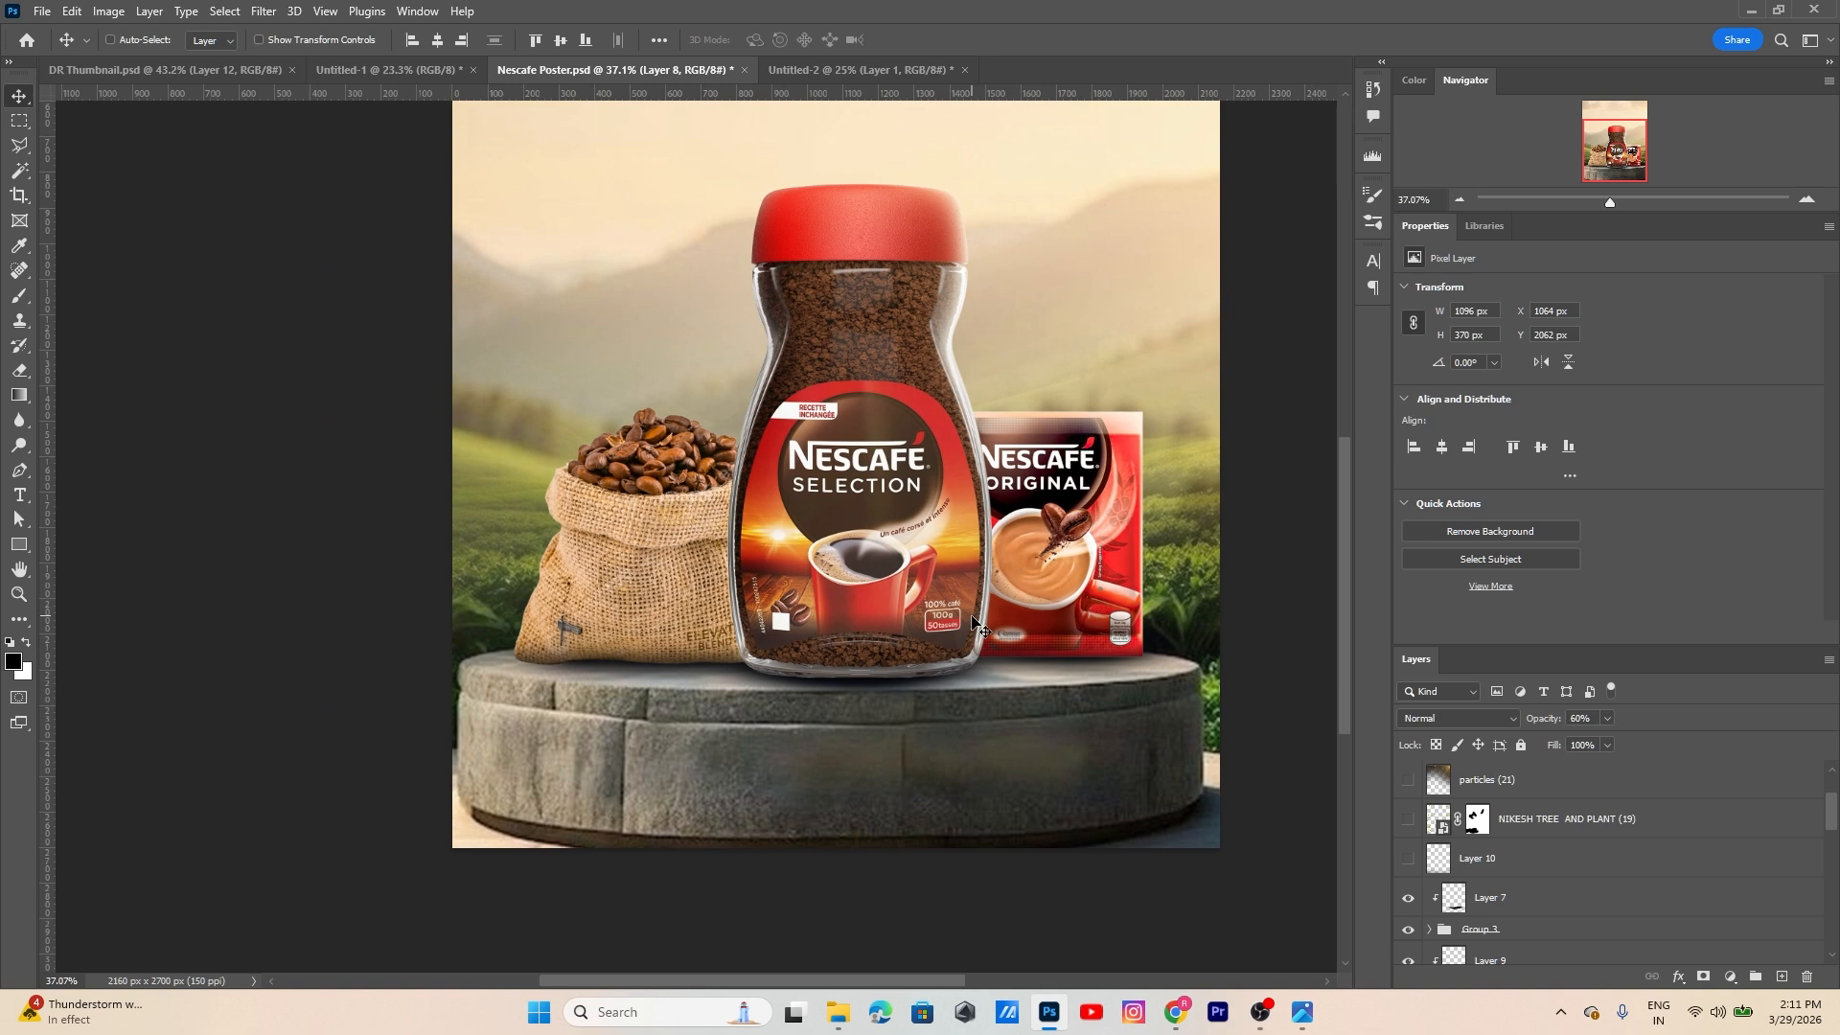
{"action": "left_click", "coordinate": [976, 625], "text": "ctrl"}
{"action": "left_click_drag", "start_coordinate": [997, 553], "coordinate": [929, 689]}
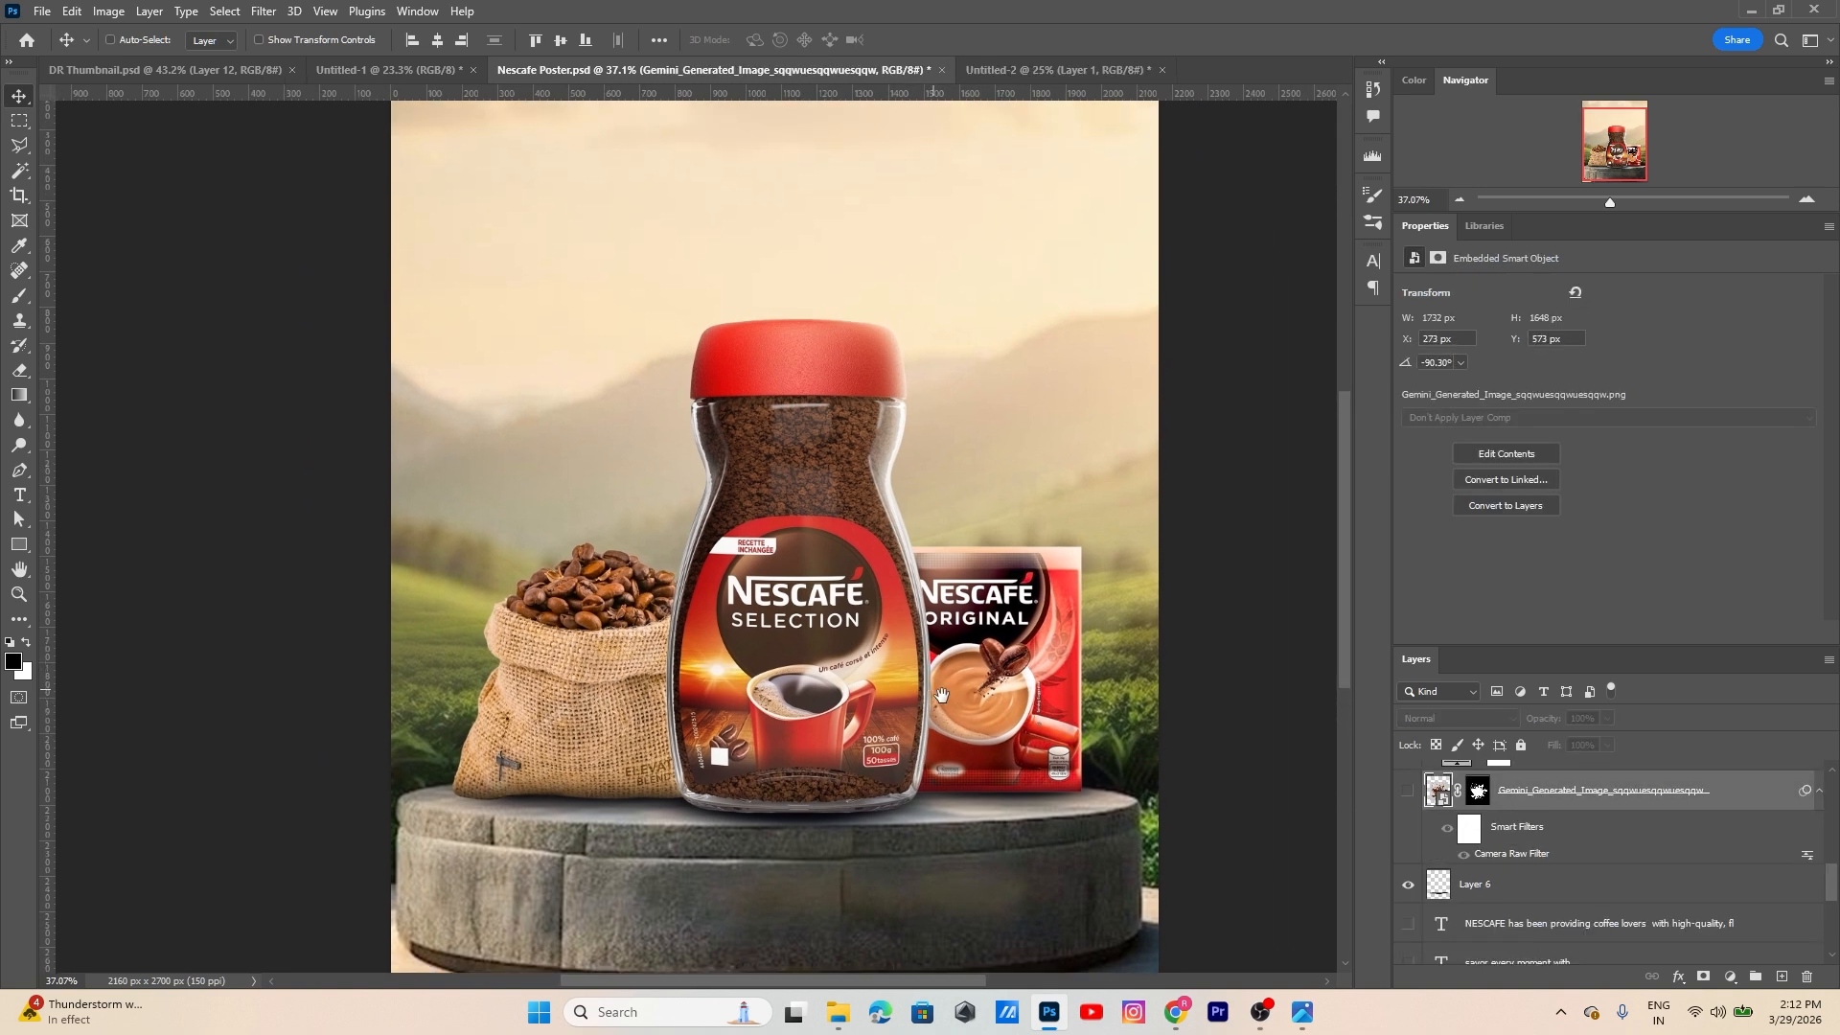
{"action": "left_click", "coordinate": [1407, 793]}
{"action": "left_click_drag", "start_coordinate": [1057, 619], "coordinate": [1012, 480]}
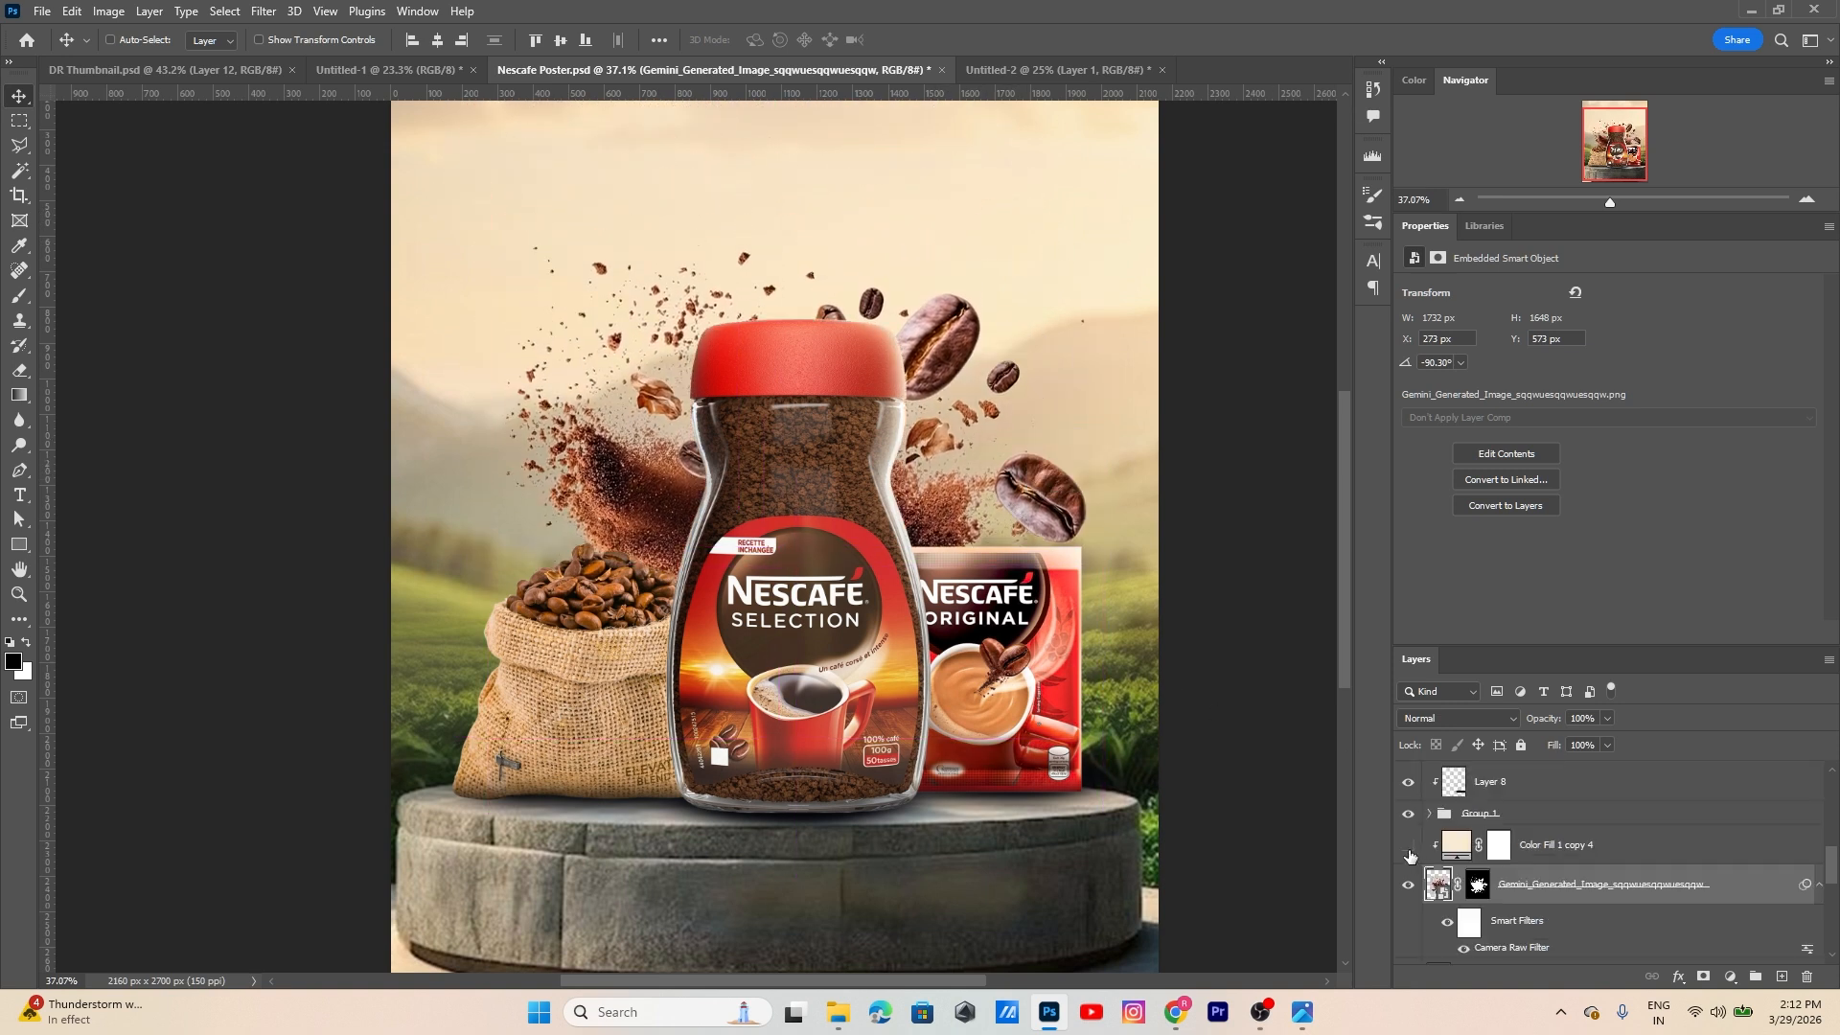
{"action": "left_click", "coordinate": [1409, 847]}
{"action": "left_click", "coordinate": [1527, 856]}
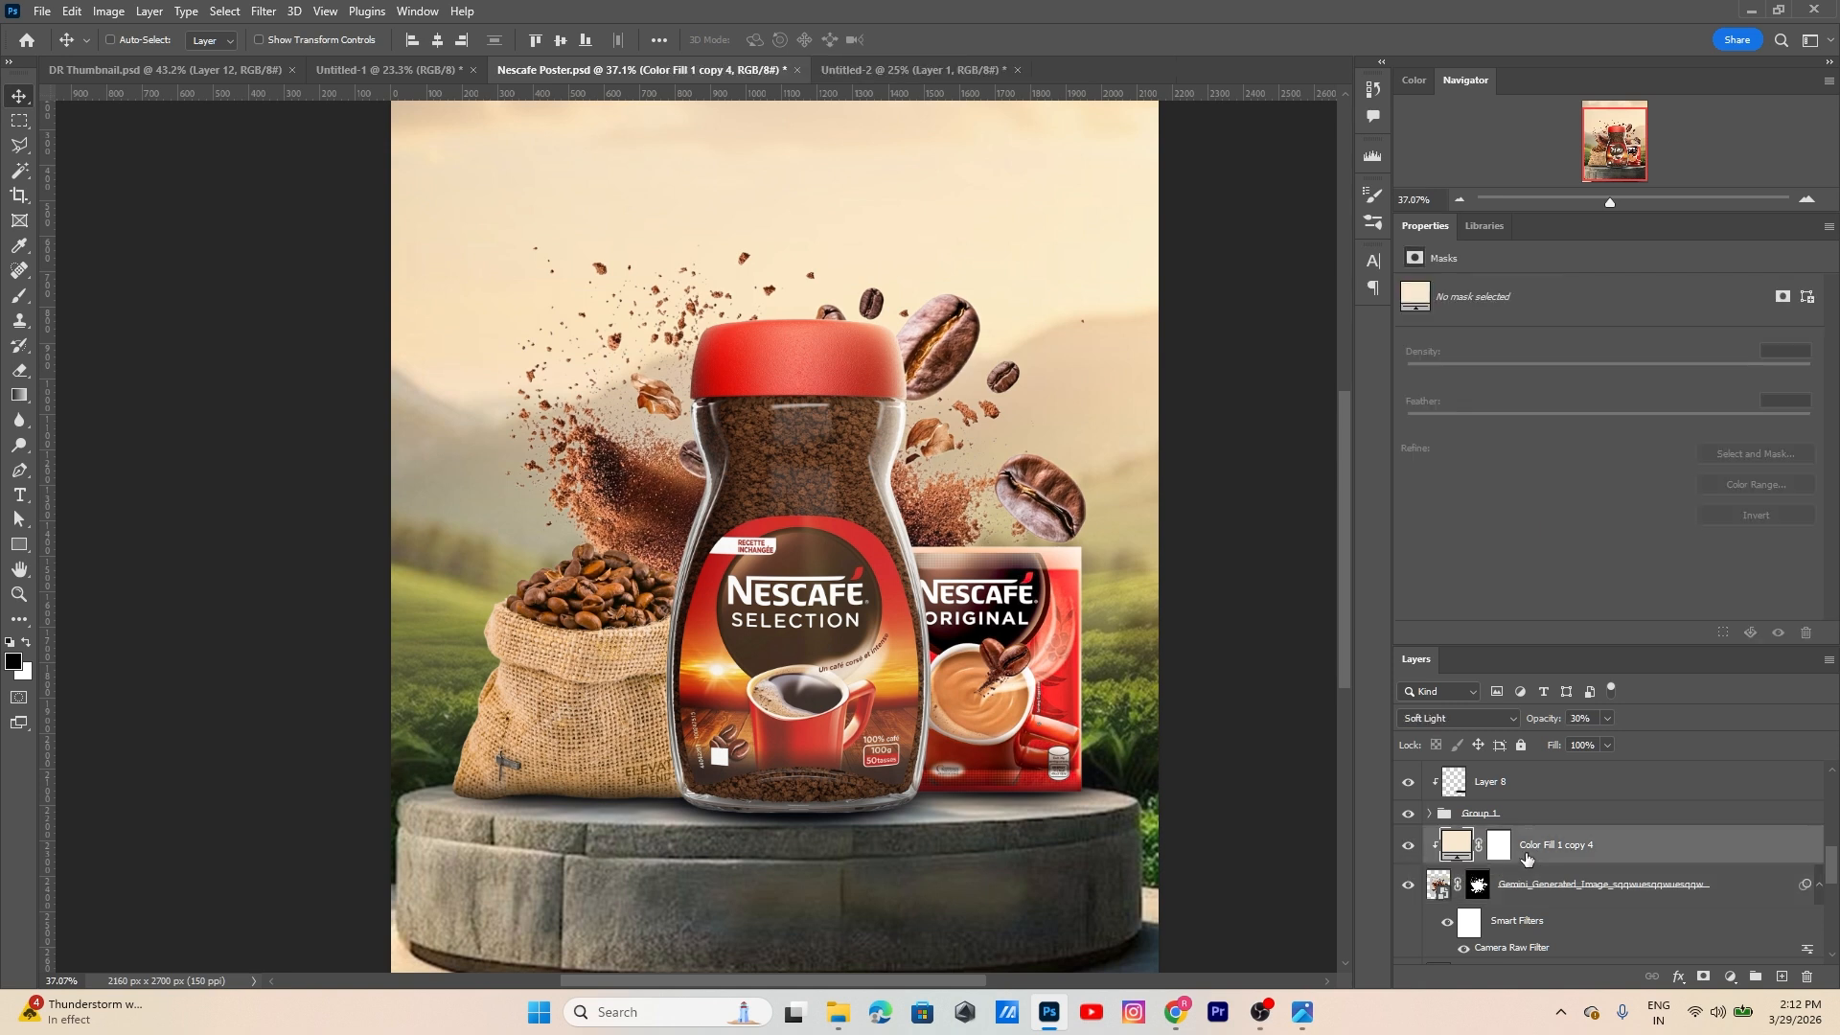
- Show the Nescafe-Logo-PNG1 layer, the "Savor Every Moment With" headline and the "NESCAFE has been providing coffee lovers" text
{"action": "scroll", "coordinate": [1531, 861], "scroll_direction": "up", "scroll_amount": 3}
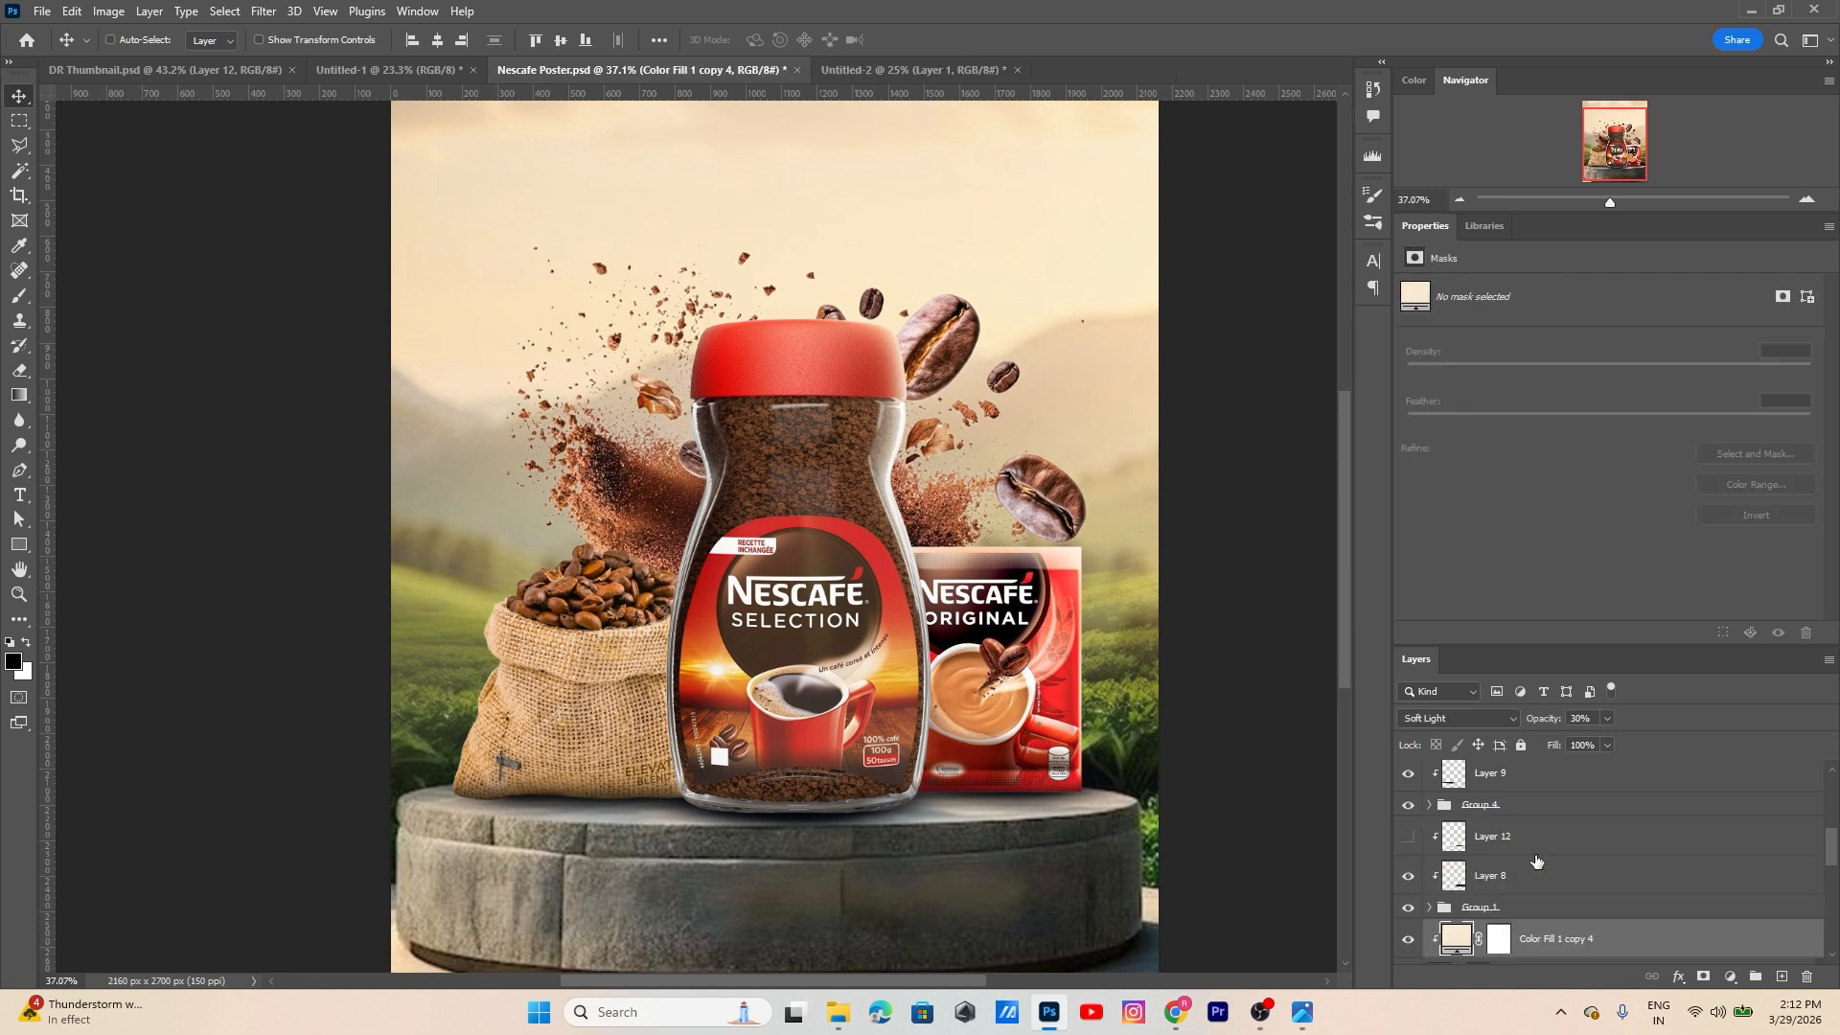
{"action": "left_click", "coordinate": [1535, 866]}
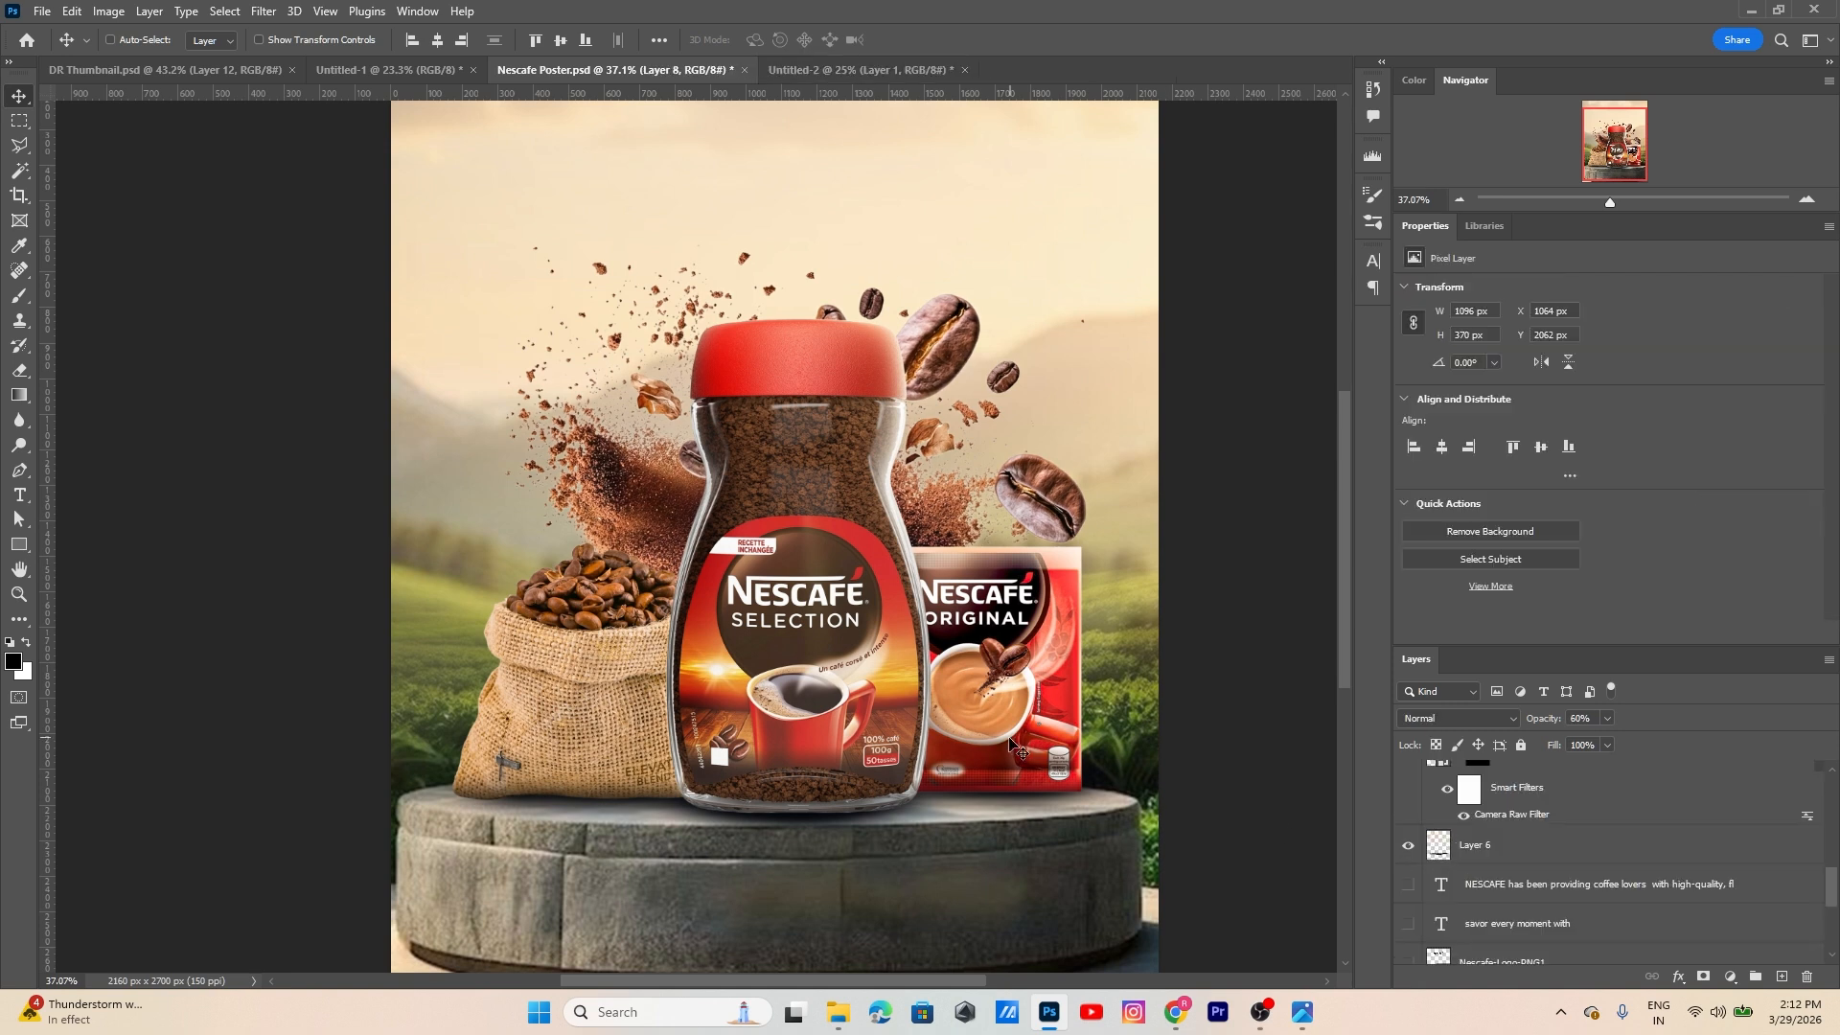
{"action": "scroll", "coordinate": [1011, 745], "scroll_direction": "down", "scroll_amount": 1}
{"action": "scroll", "coordinate": [1010, 746], "scroll_direction": "up", "scroll_amount": 4}
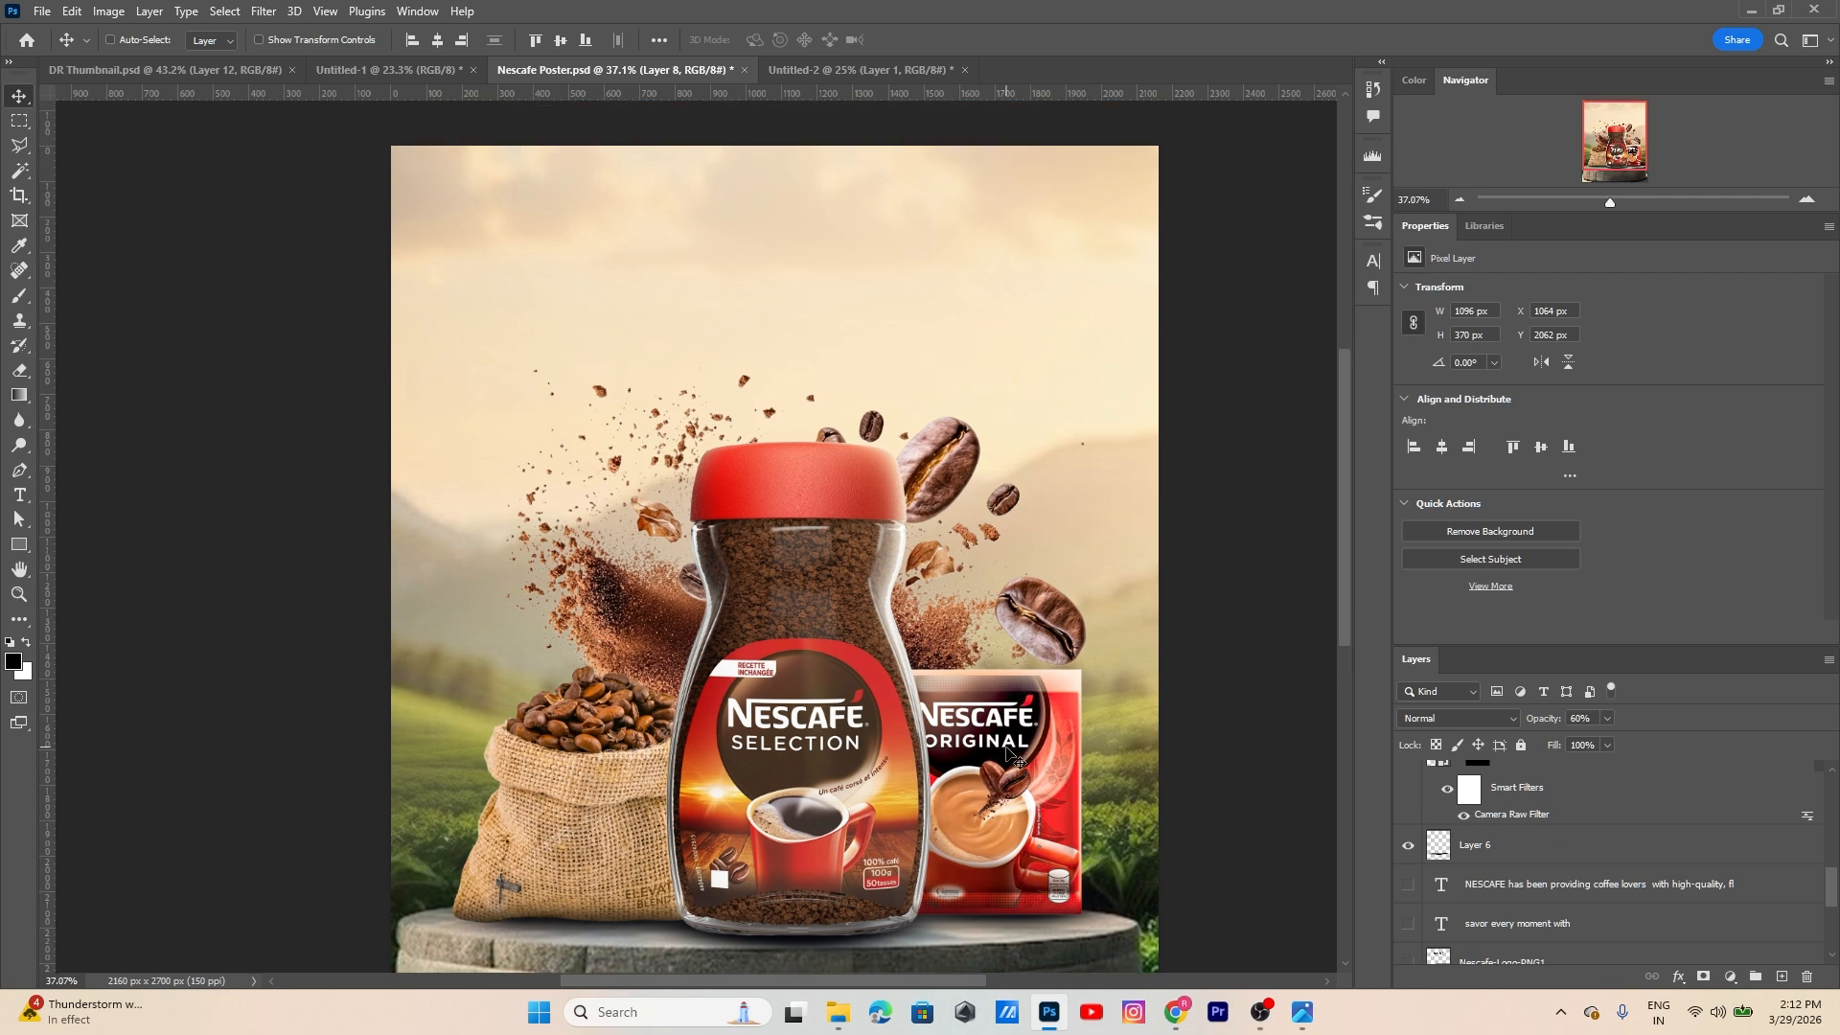
{"action": "scroll", "coordinate": [1010, 746], "scroll_direction": "down", "scroll_amount": 1}
{"action": "scroll", "coordinate": [1457, 868], "scroll_direction": "down", "scroll_amount": 2}
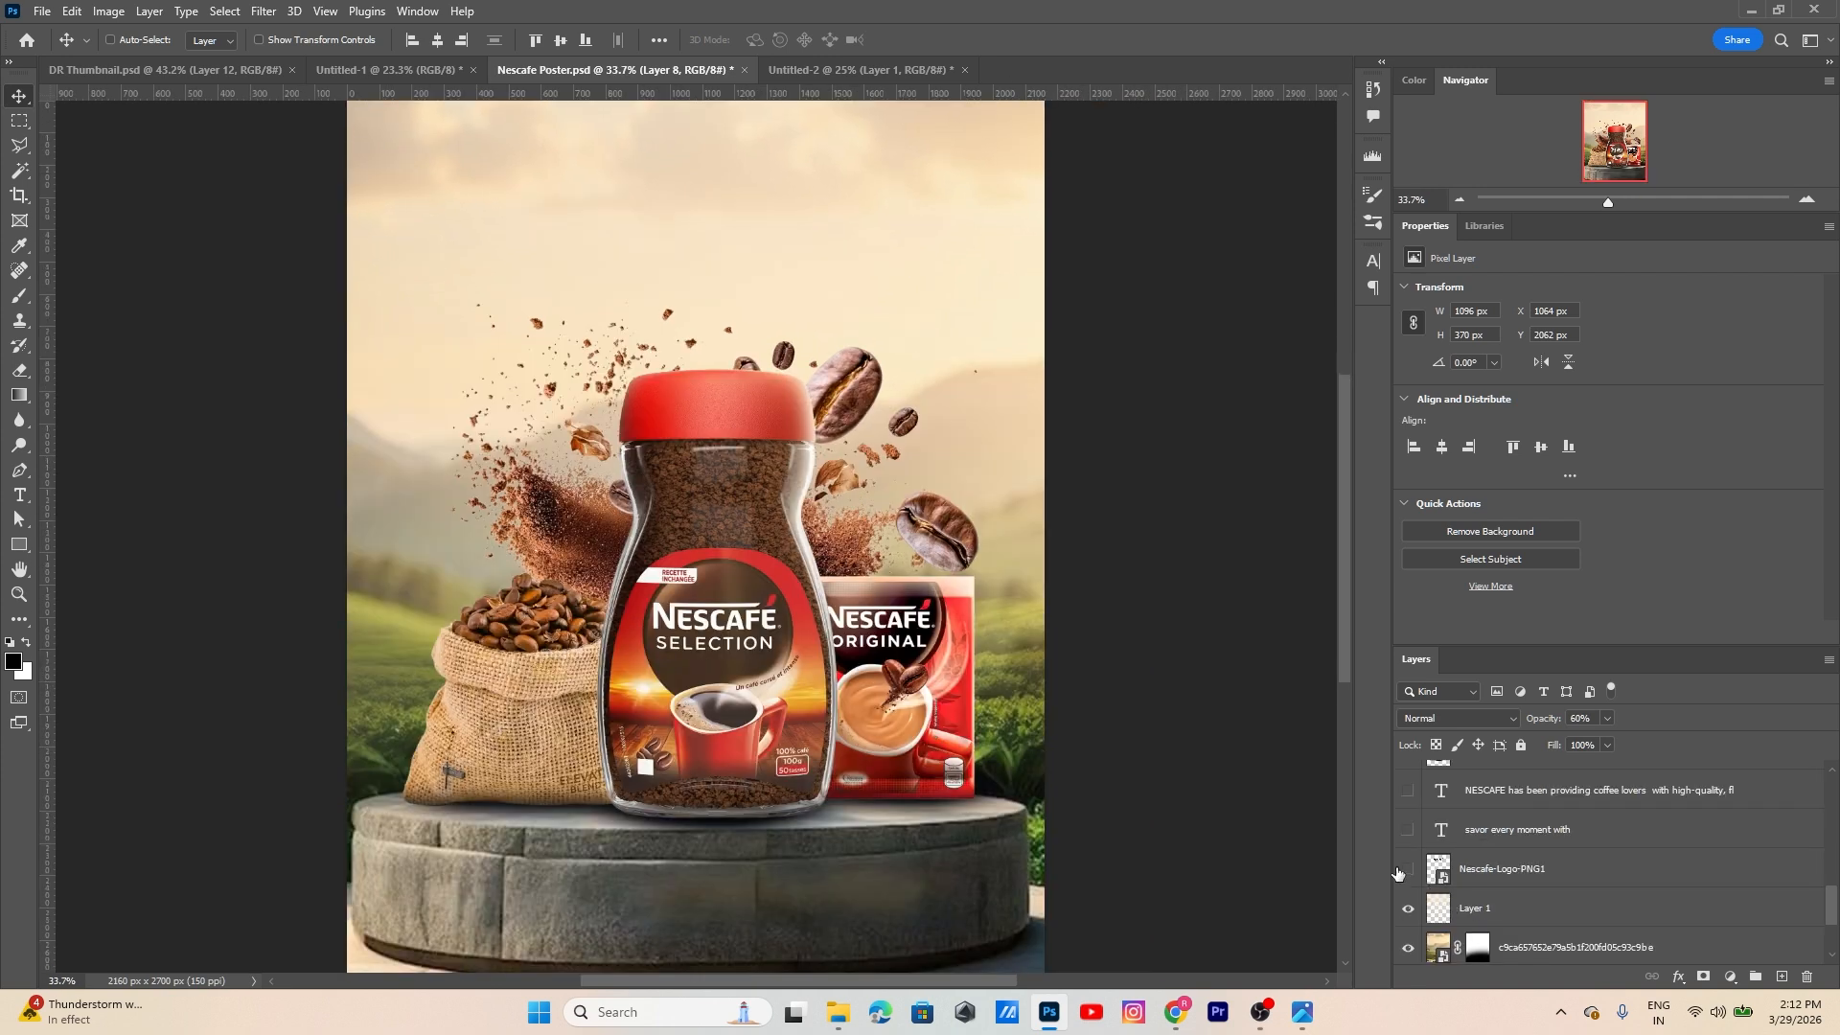
{"action": "left_click", "coordinate": [1408, 868]}
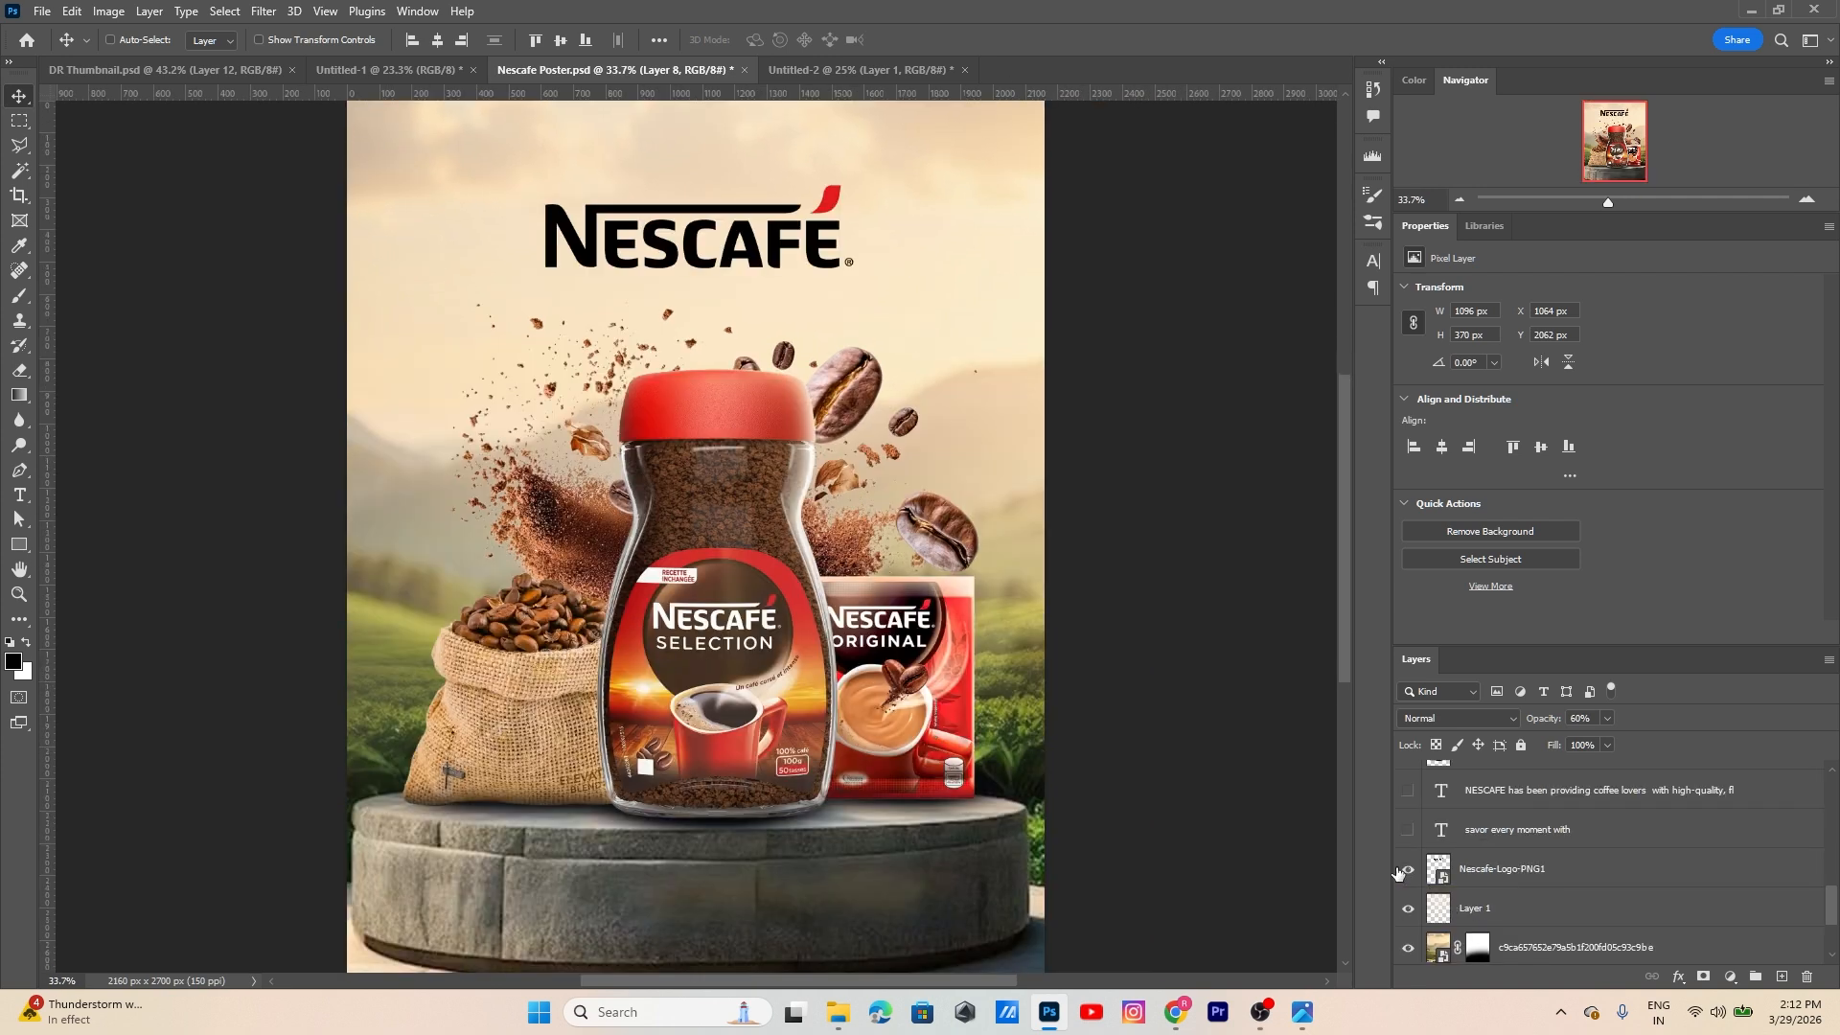
{"action": "scroll", "coordinate": [1193, 763], "scroll_direction": "up", "scroll_amount": 1}
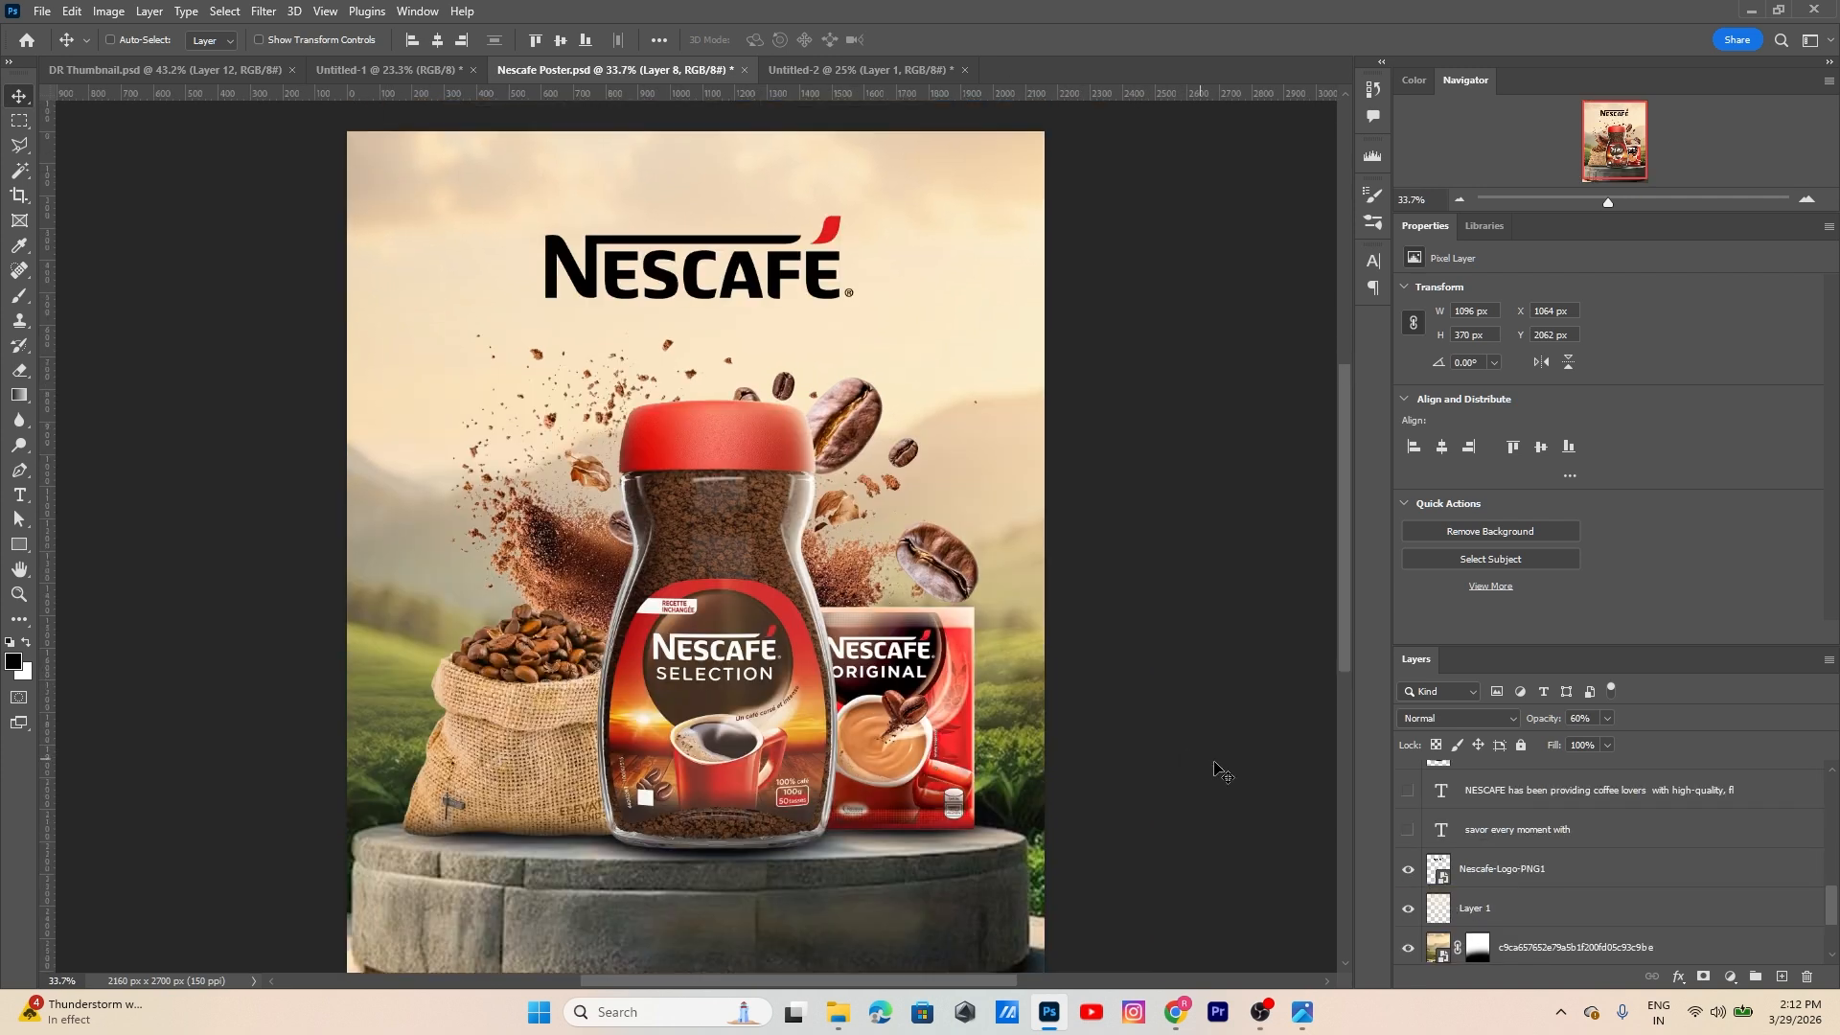
{"action": "left_click", "coordinate": [1409, 830]}
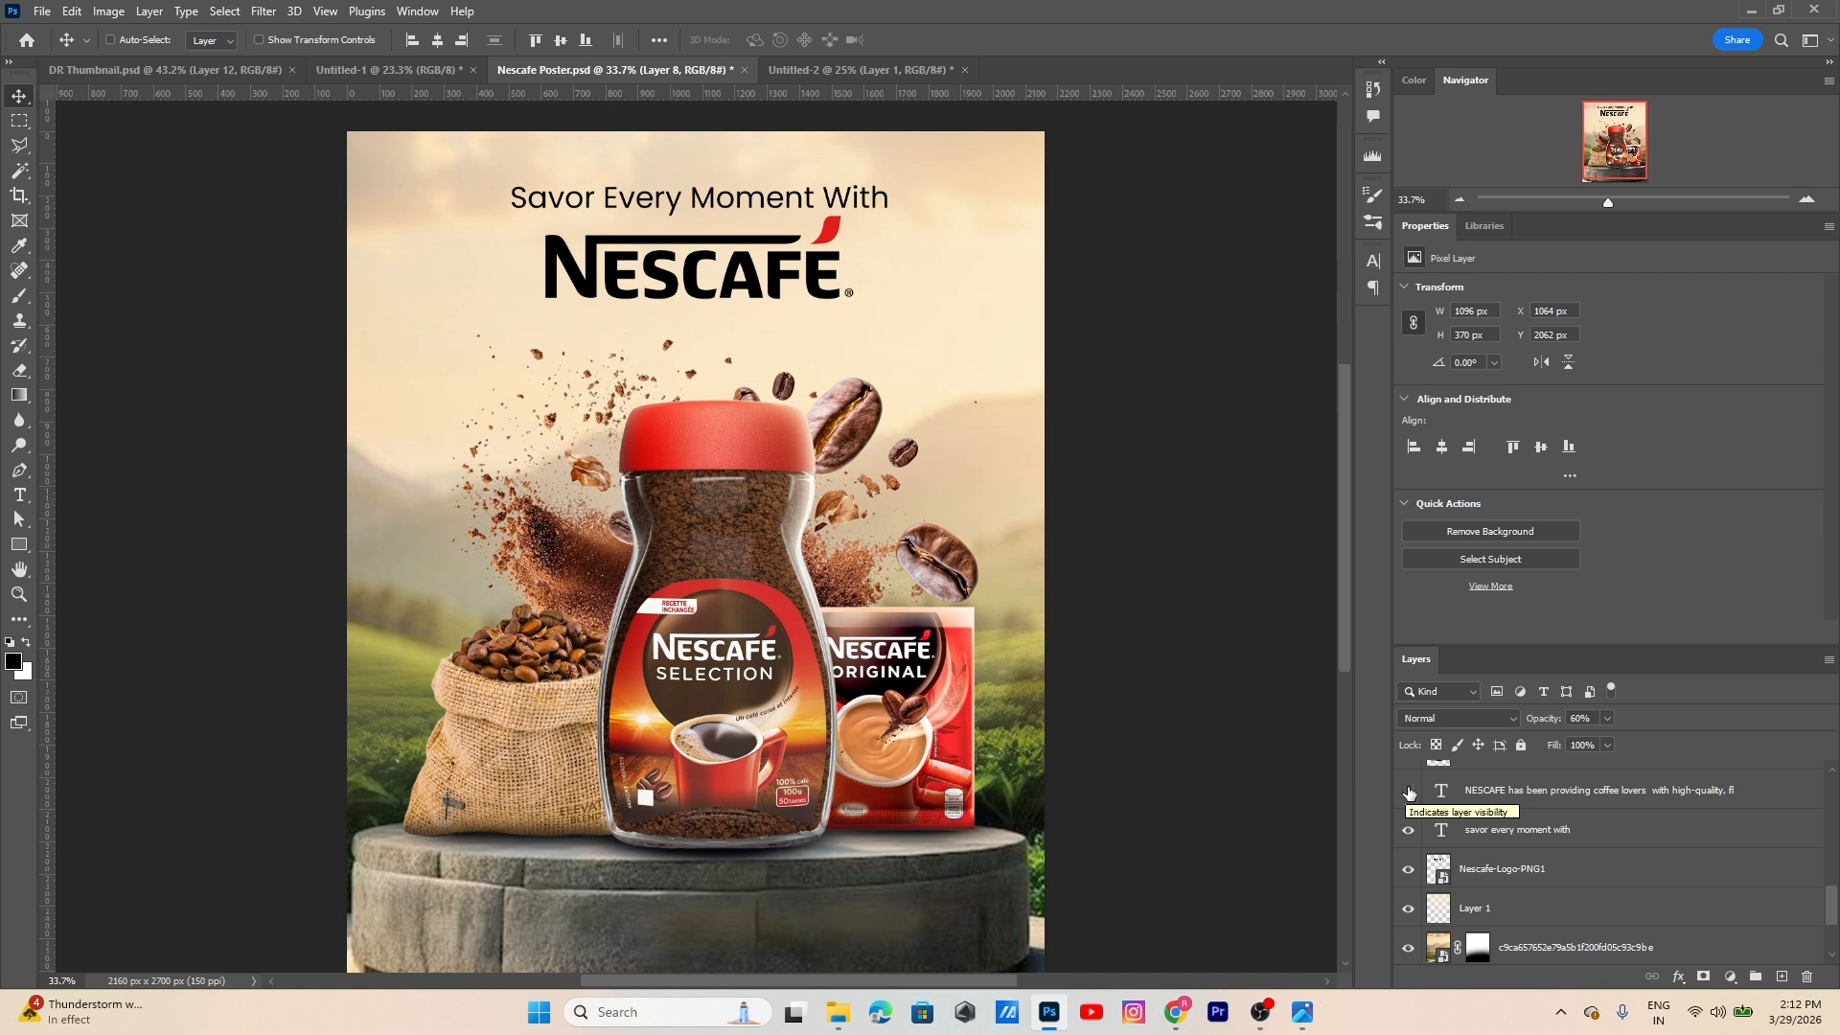
{"action": "left_click", "coordinate": [1409, 792]}
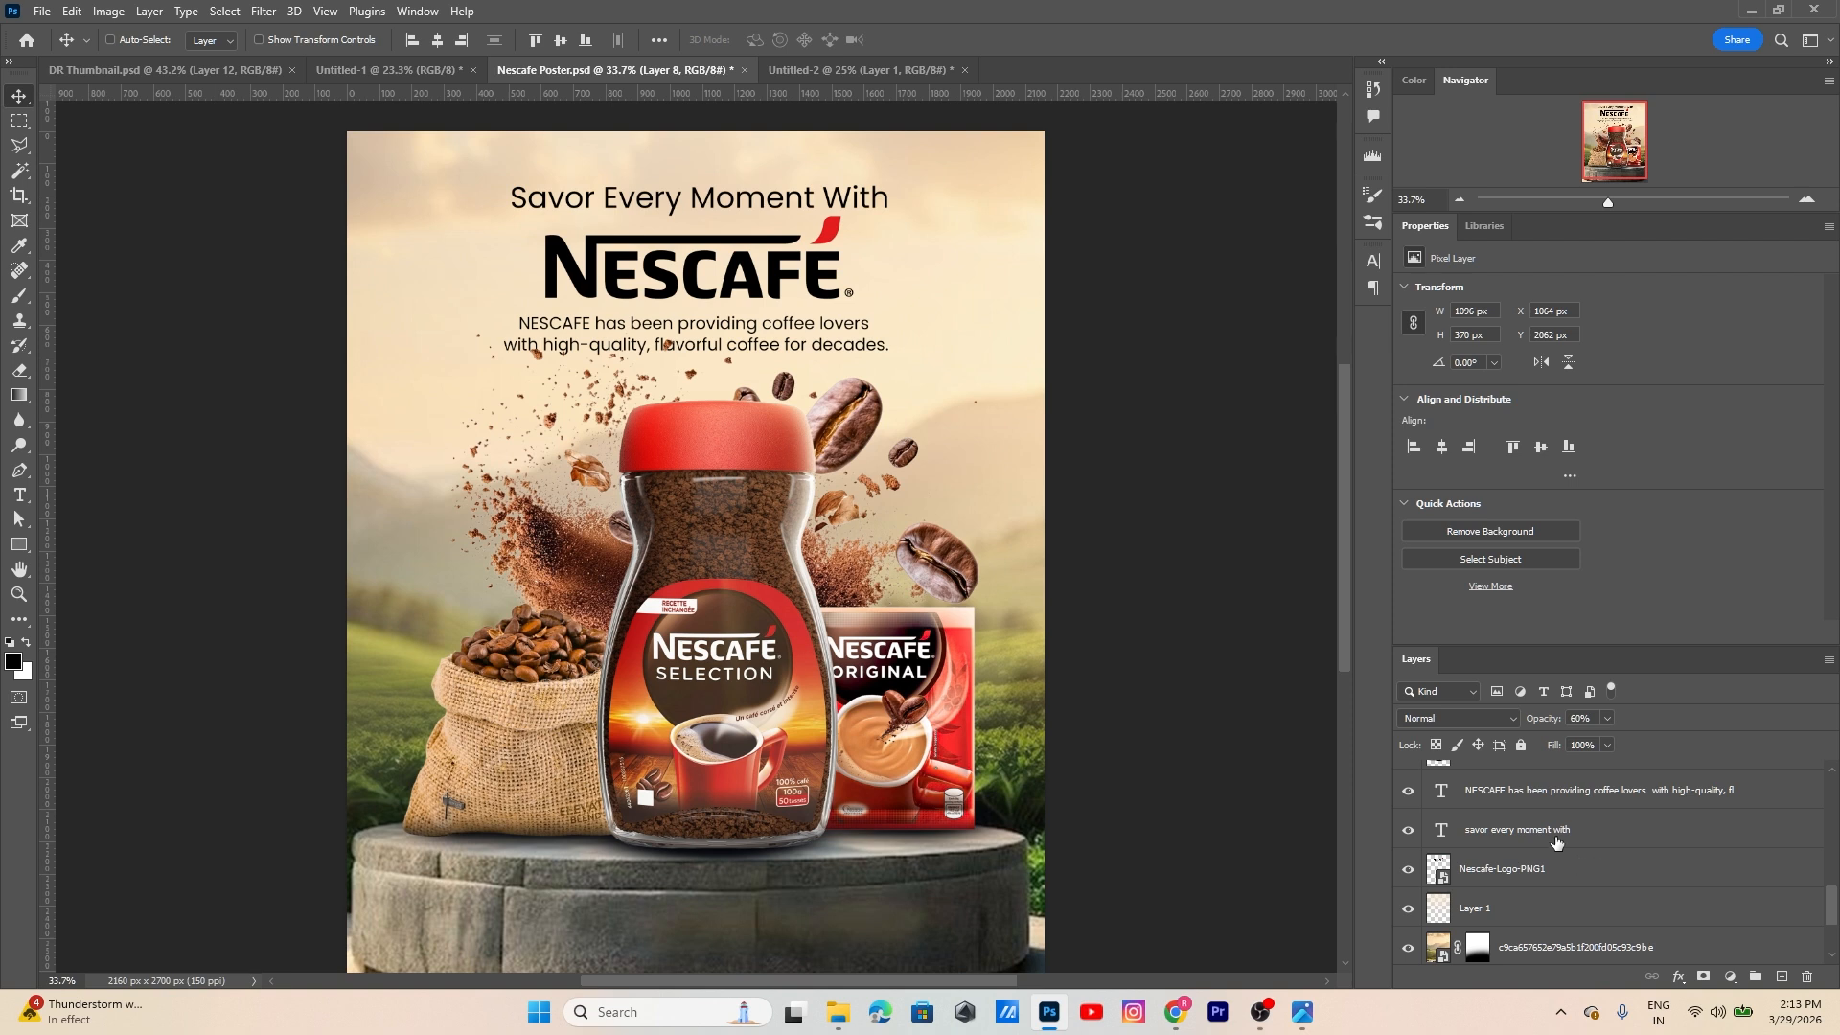
- Set the "Savor Every Moment With" headline to 45 pt and check the description text's font settings
{"action": "double_click", "coordinate": [1440, 830]}
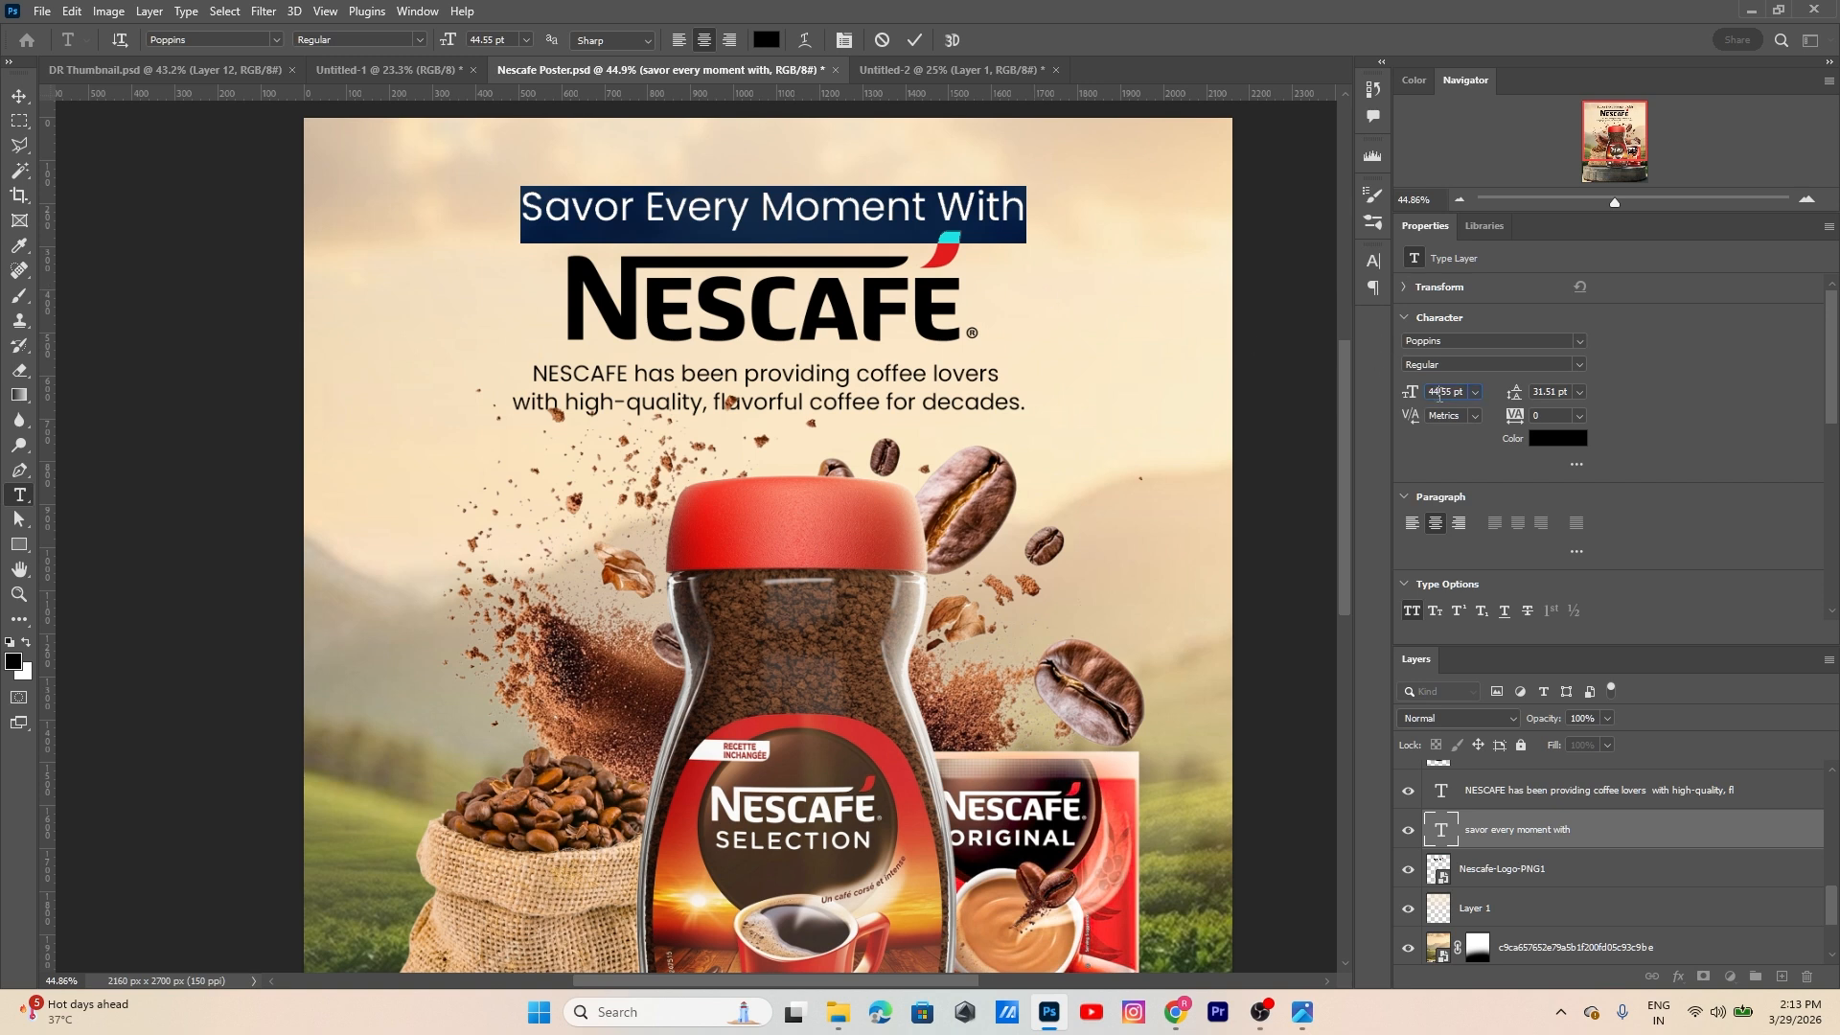
{"action": "type", "text": "45"}
{"action": "key", "text": "Return"}
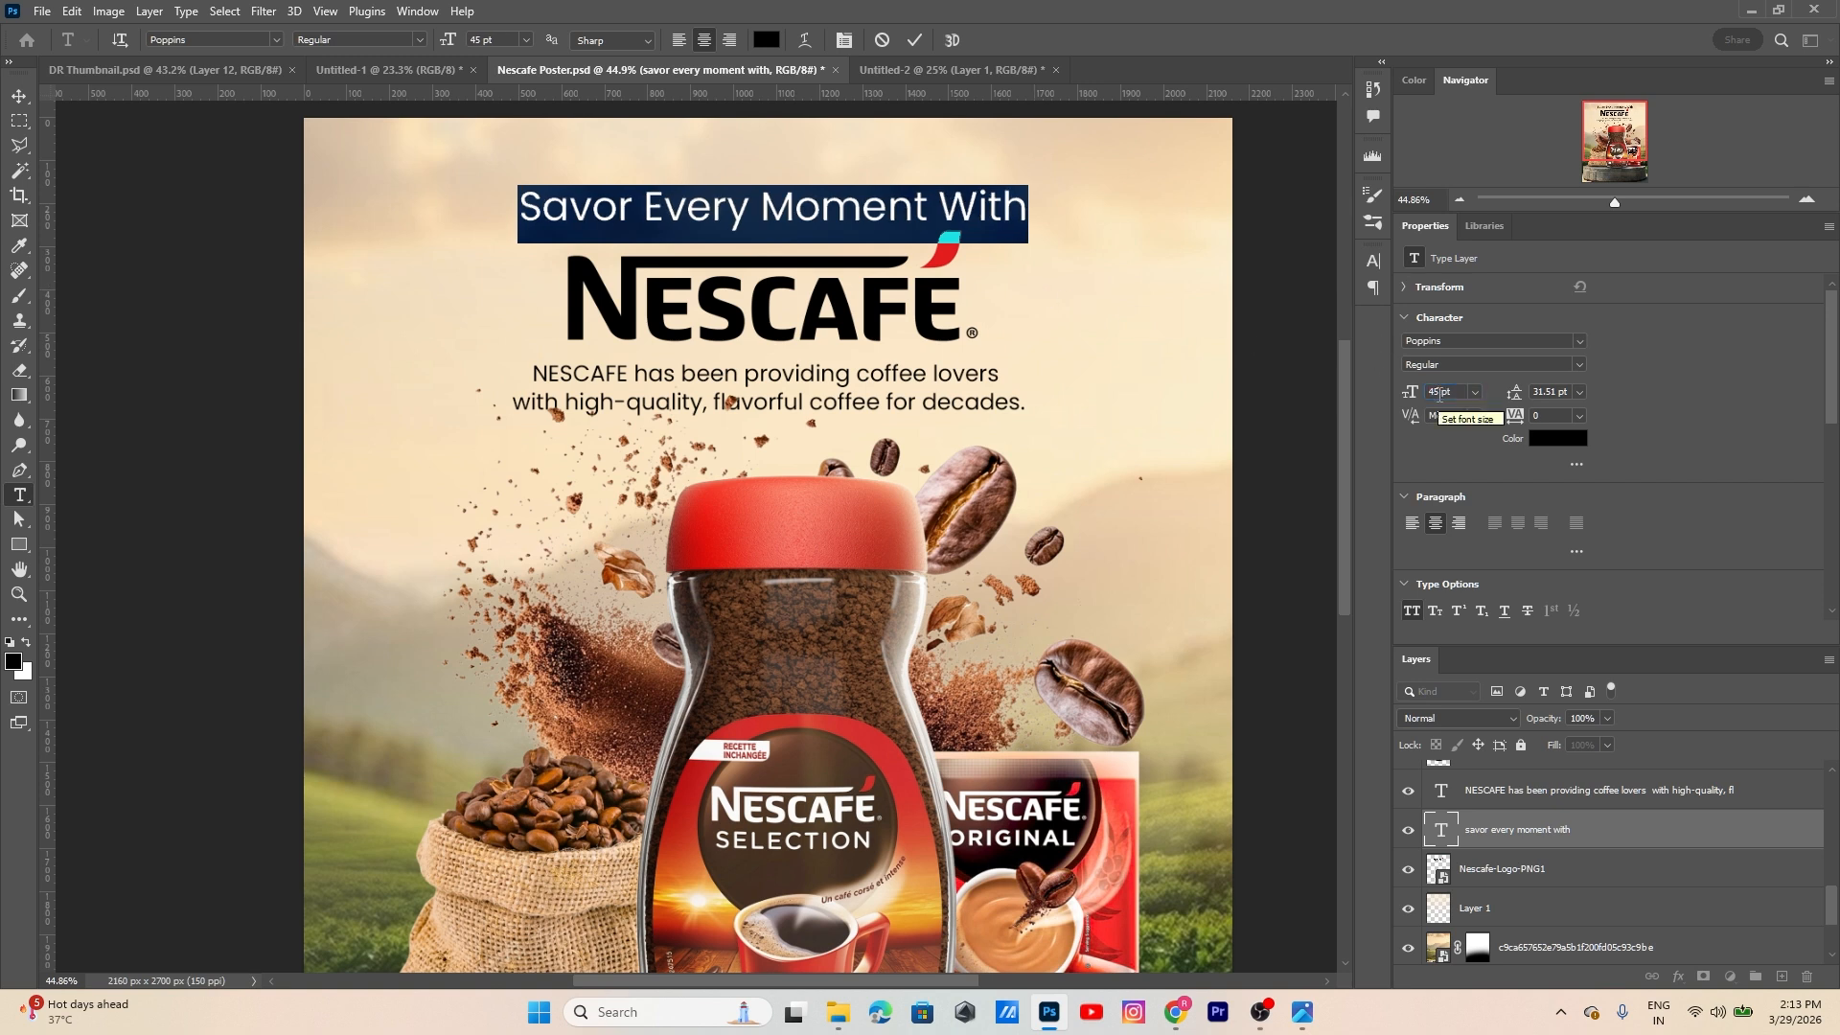
{"action": "double_click", "coordinate": [851, 378]}
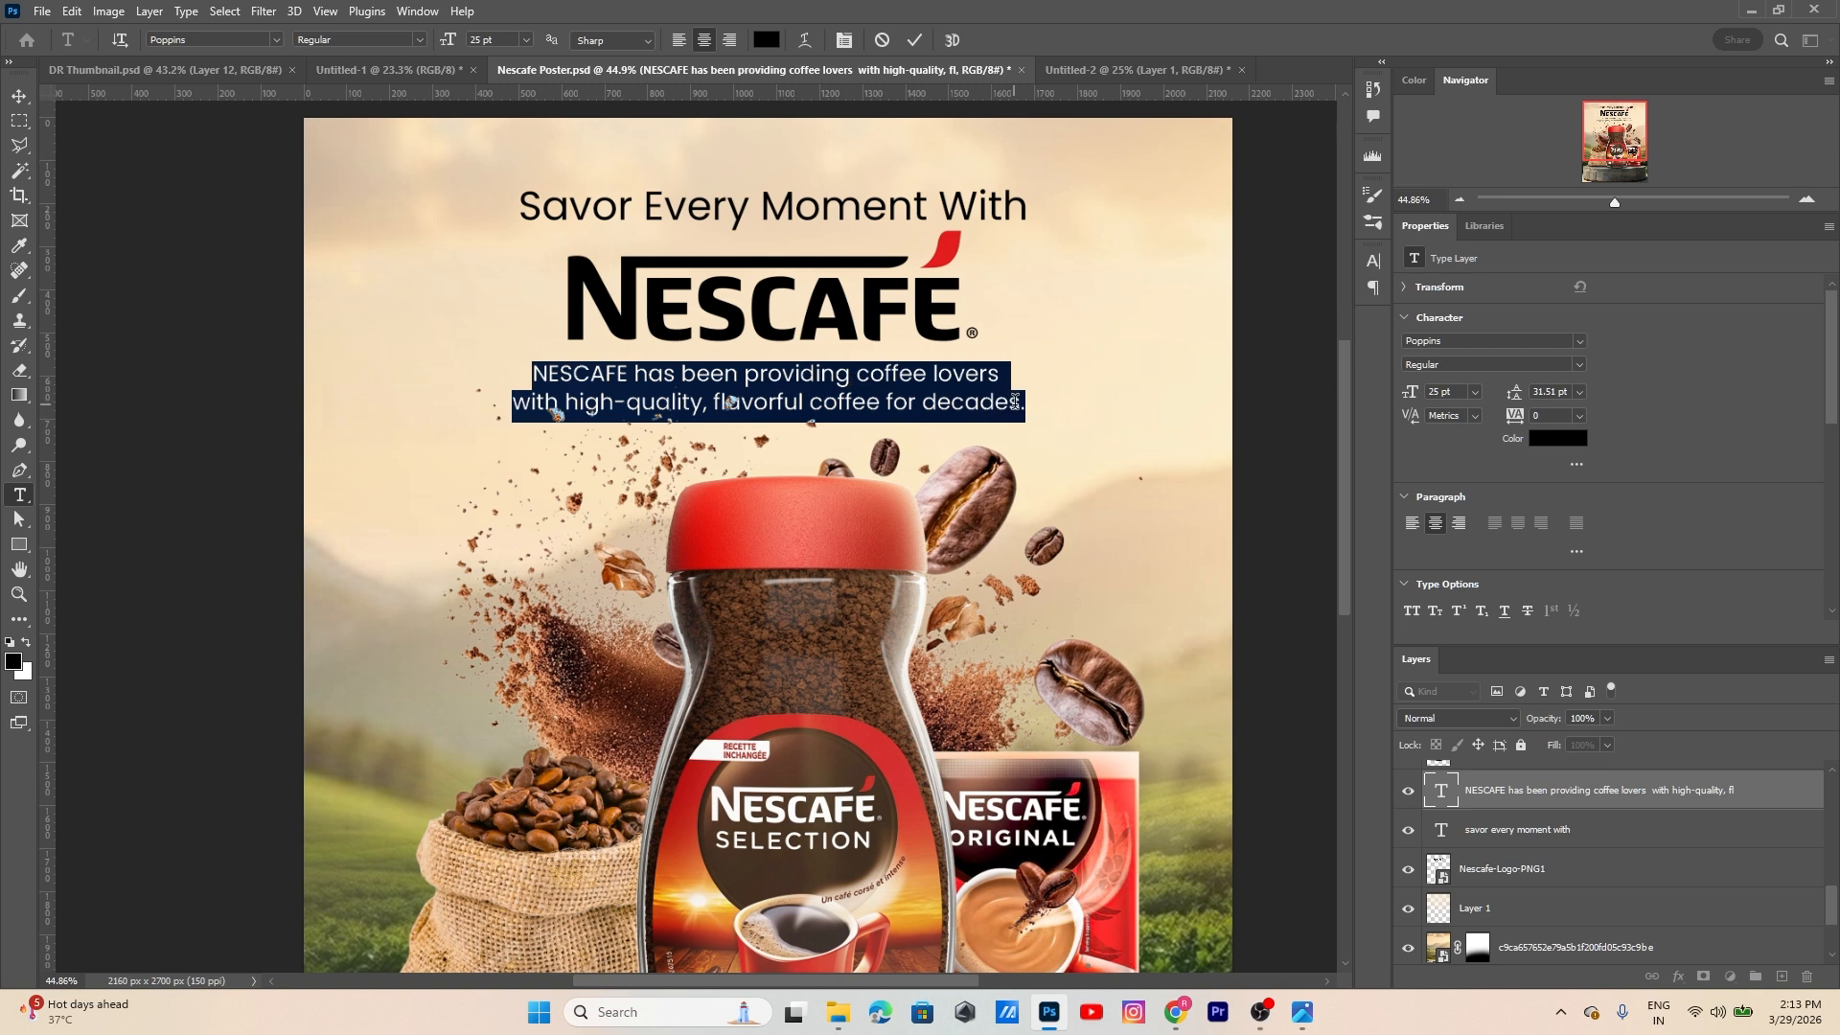
{"action": "key", "text": "Escape"}
{"action": "key", "text": "v"}
{"action": "scroll", "coordinate": [928, 423], "scroll_direction": "down", "scroll_amount": 2}
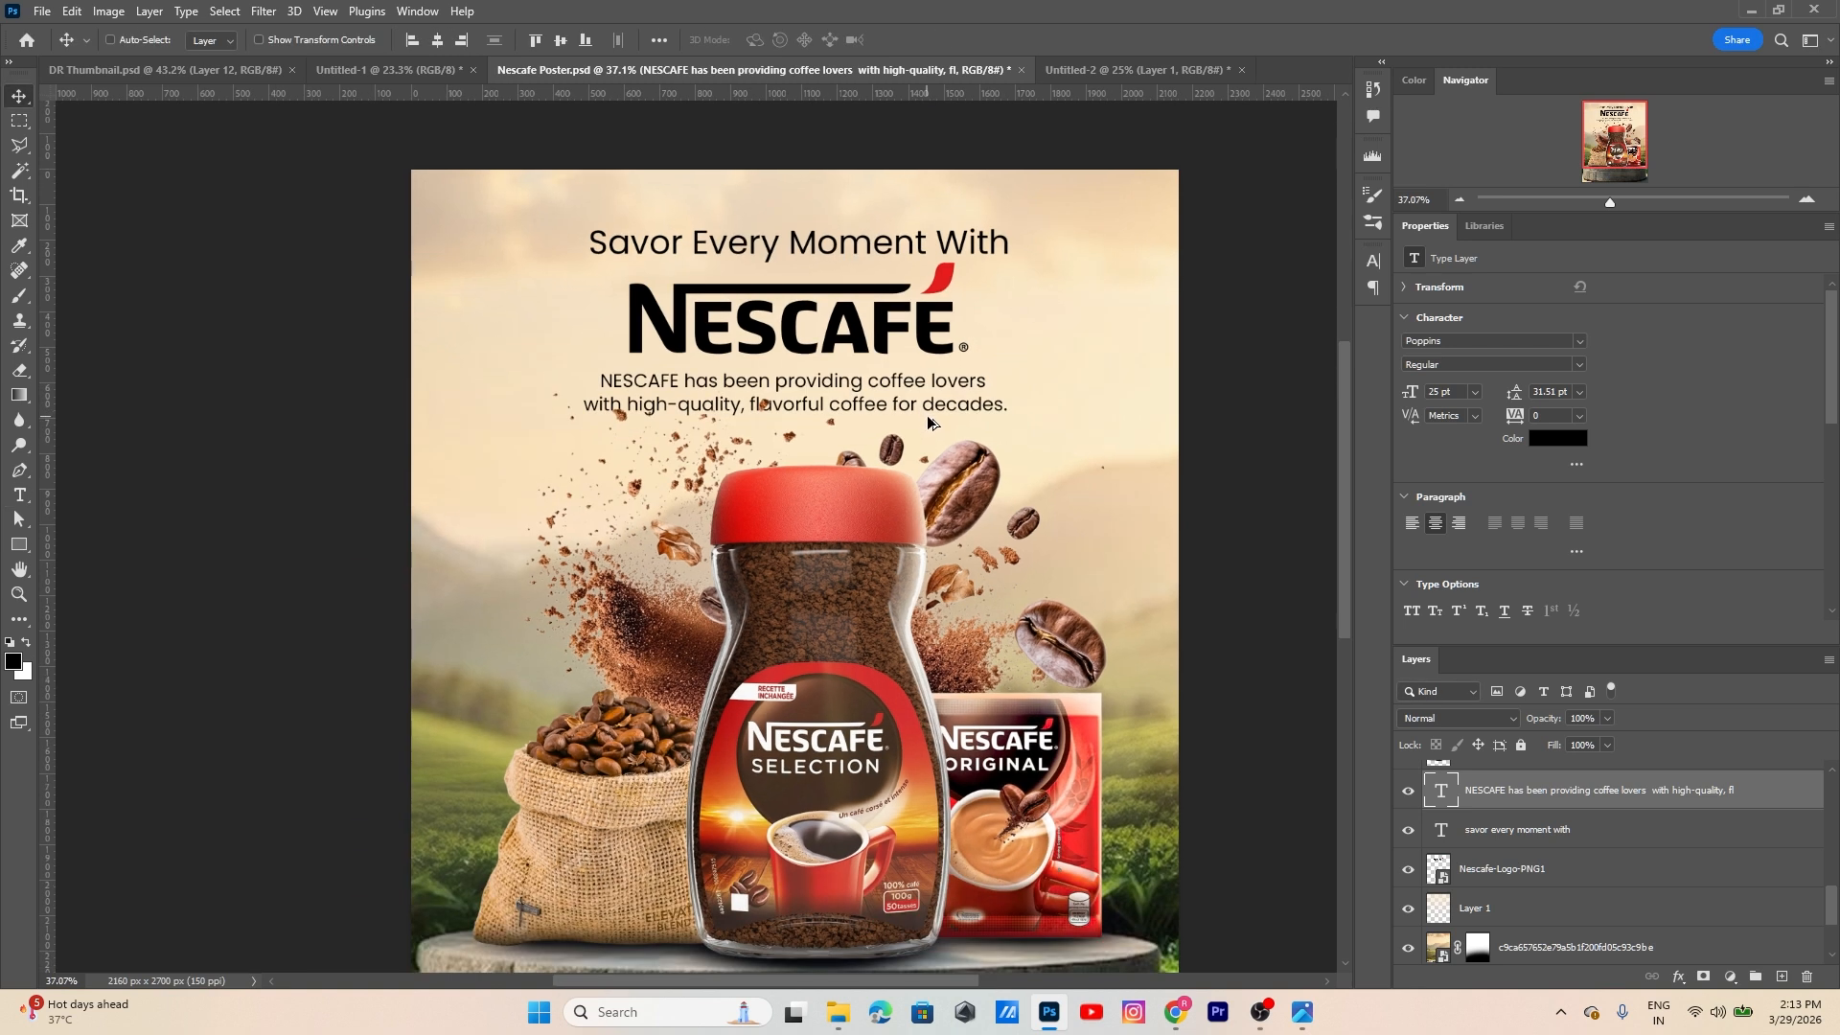
- Show the dark shading on Layer 10 over the lower part of the poster
{"action": "scroll", "coordinate": [1532, 886], "scroll_direction": "up", "scroll_amount": 2}
{"action": "left_click_drag", "start_coordinate": [1100, 703], "coordinate": [1119, 621]}
{"action": "scroll", "coordinate": [1136, 655], "scroll_direction": "down", "scroll_amount": 1}
{"action": "scroll", "coordinate": [1463, 865], "scroll_direction": "down", "scroll_amount": 5}
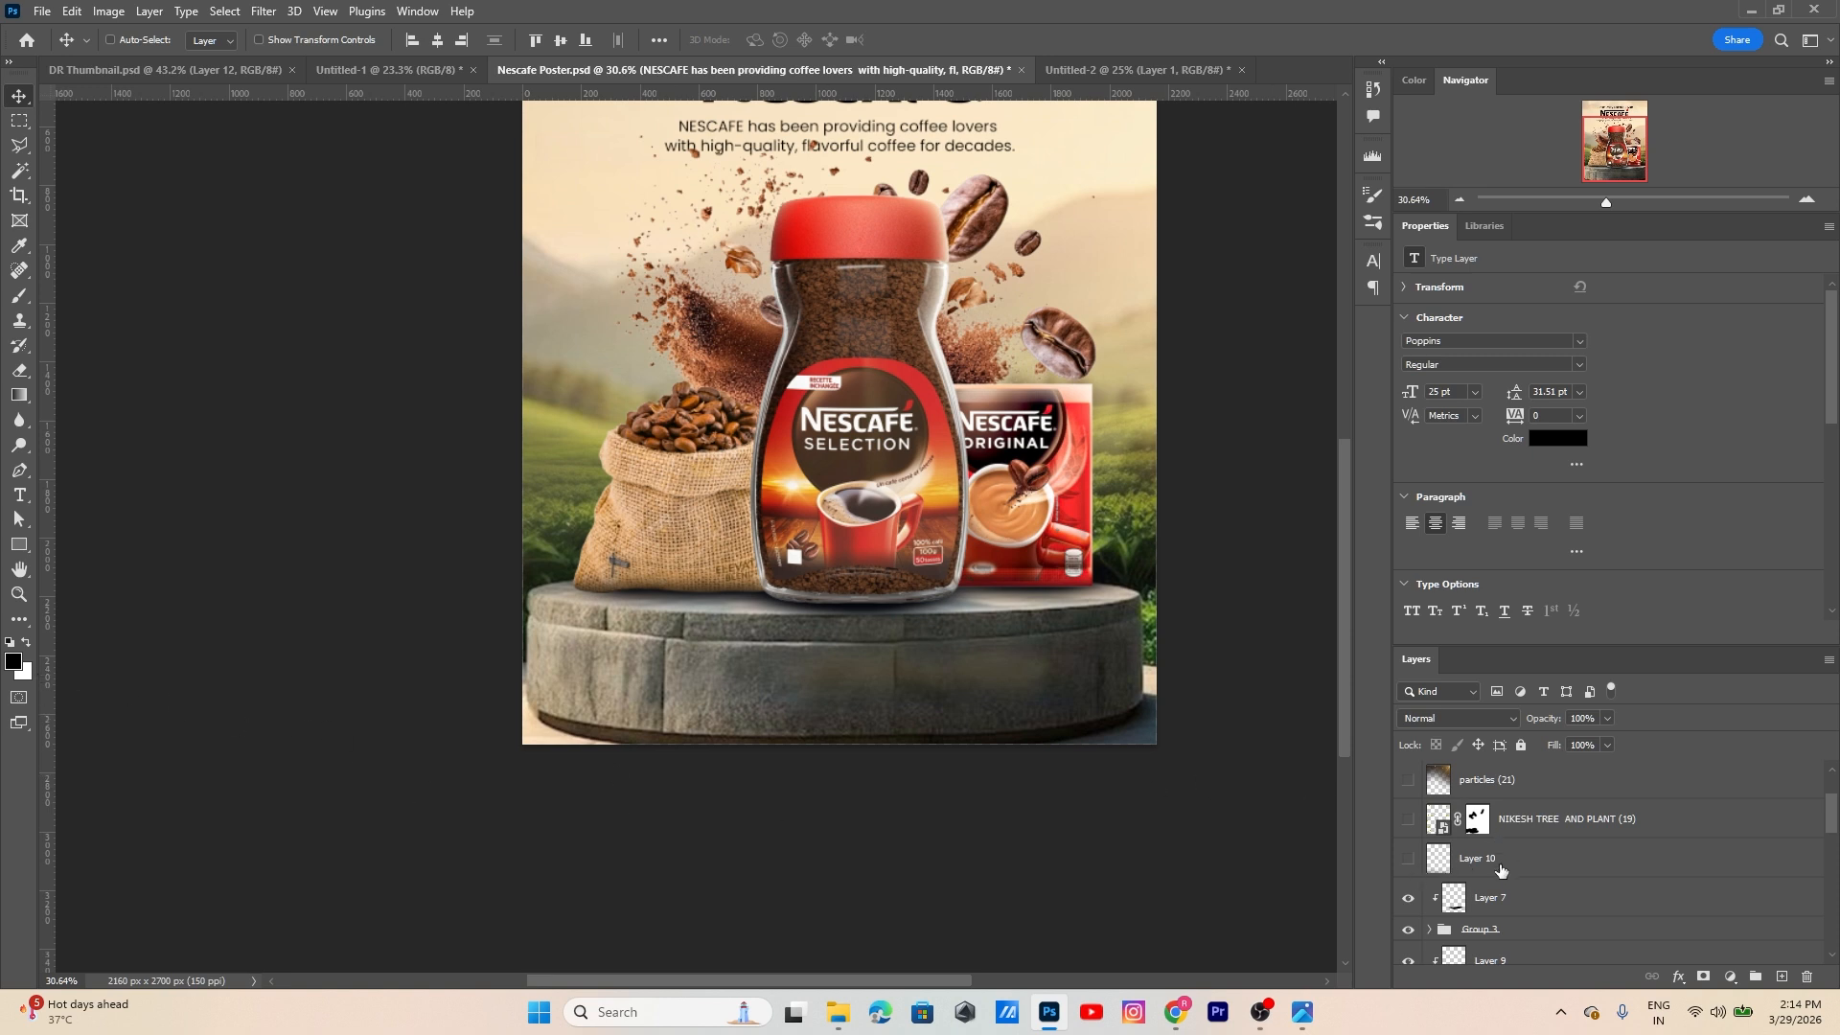
{"action": "left_click", "coordinate": [1455, 863]}
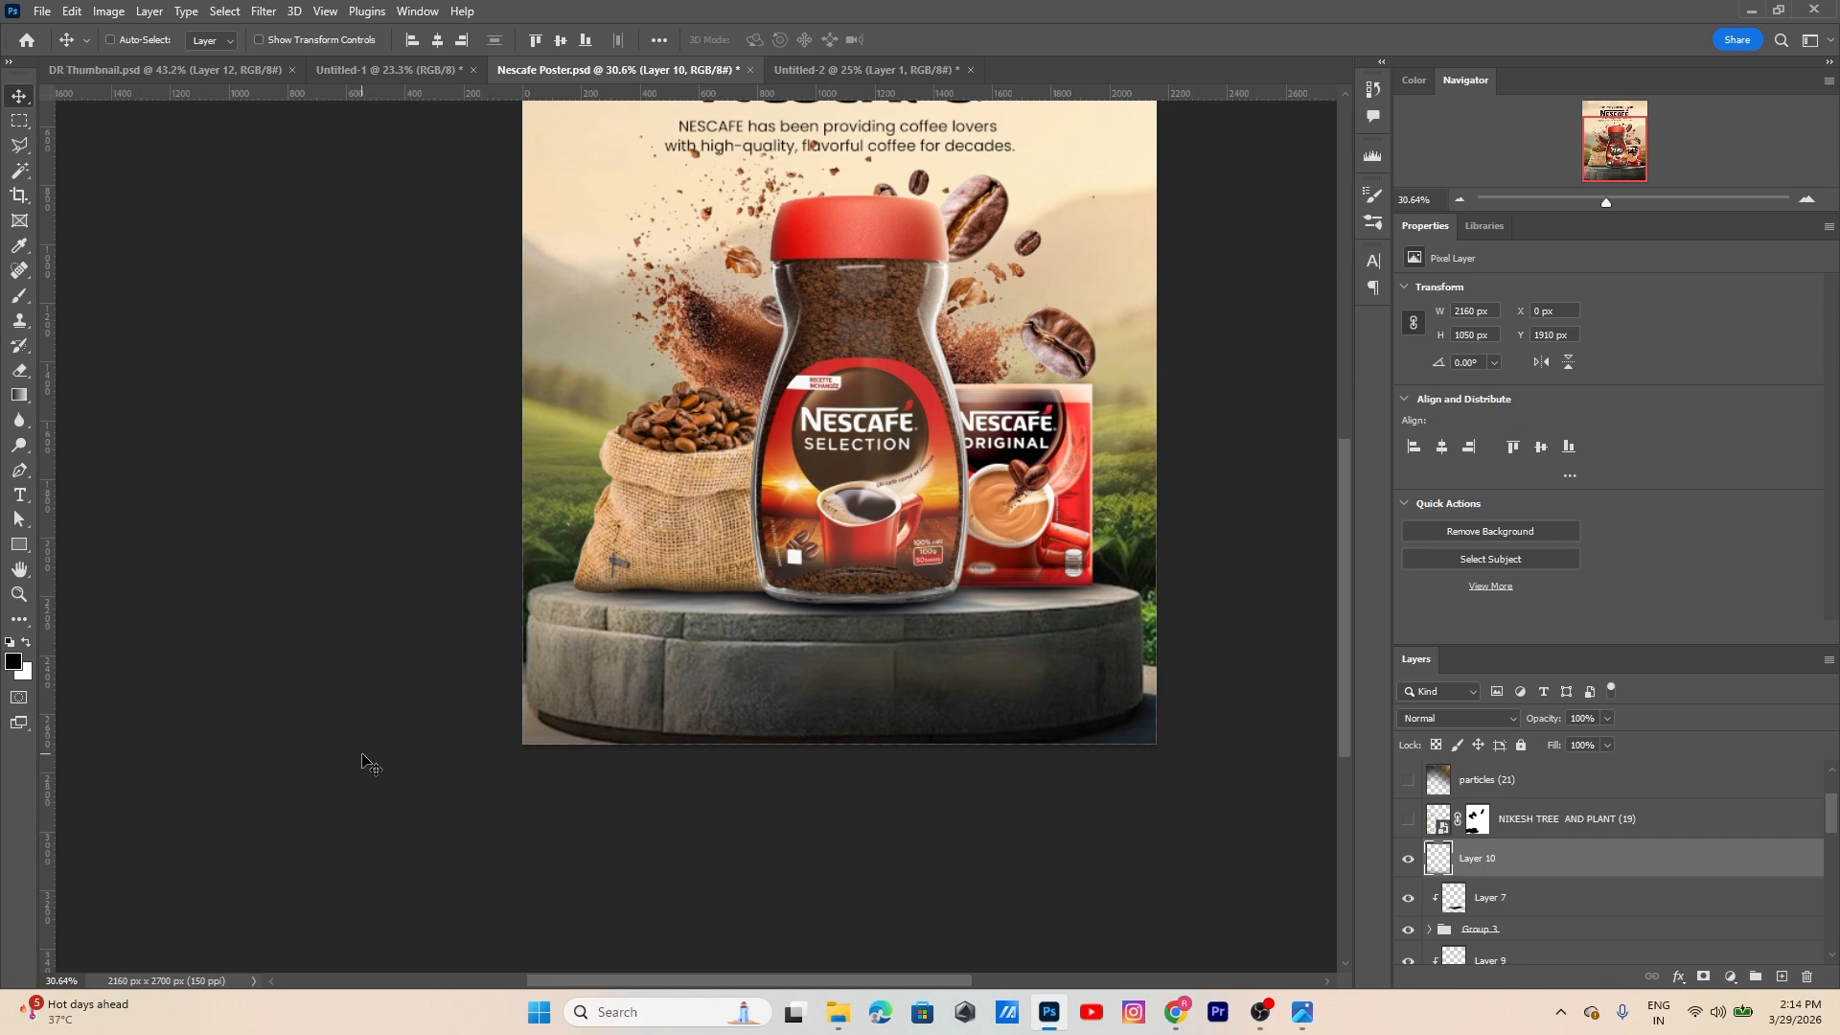
{"action": "left_click_drag", "start_coordinate": [1150, 629], "coordinate": [1115, 815]}
- Show the TREE AND PLANT (19) floating leaves layer and set its blend mode to Normal
{"action": "left_click", "coordinate": [836, 1020]}
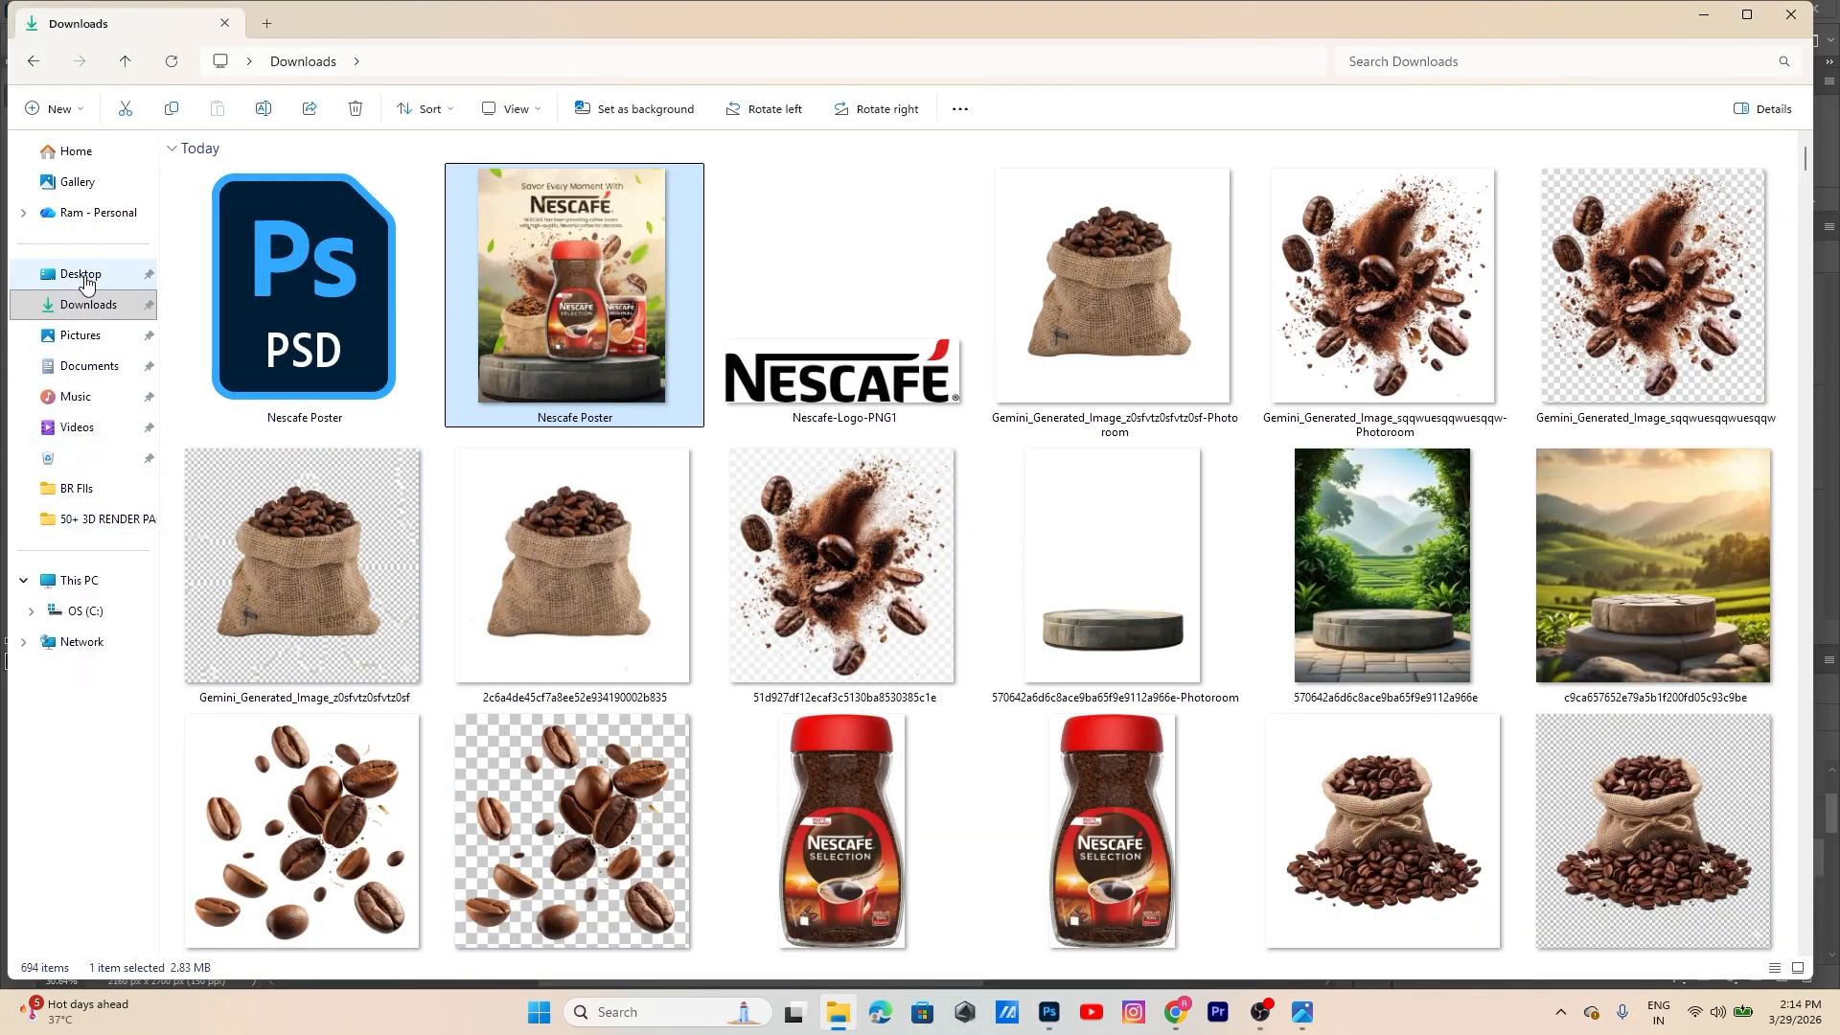
{"action": "key", "text": "alt+Tab"}
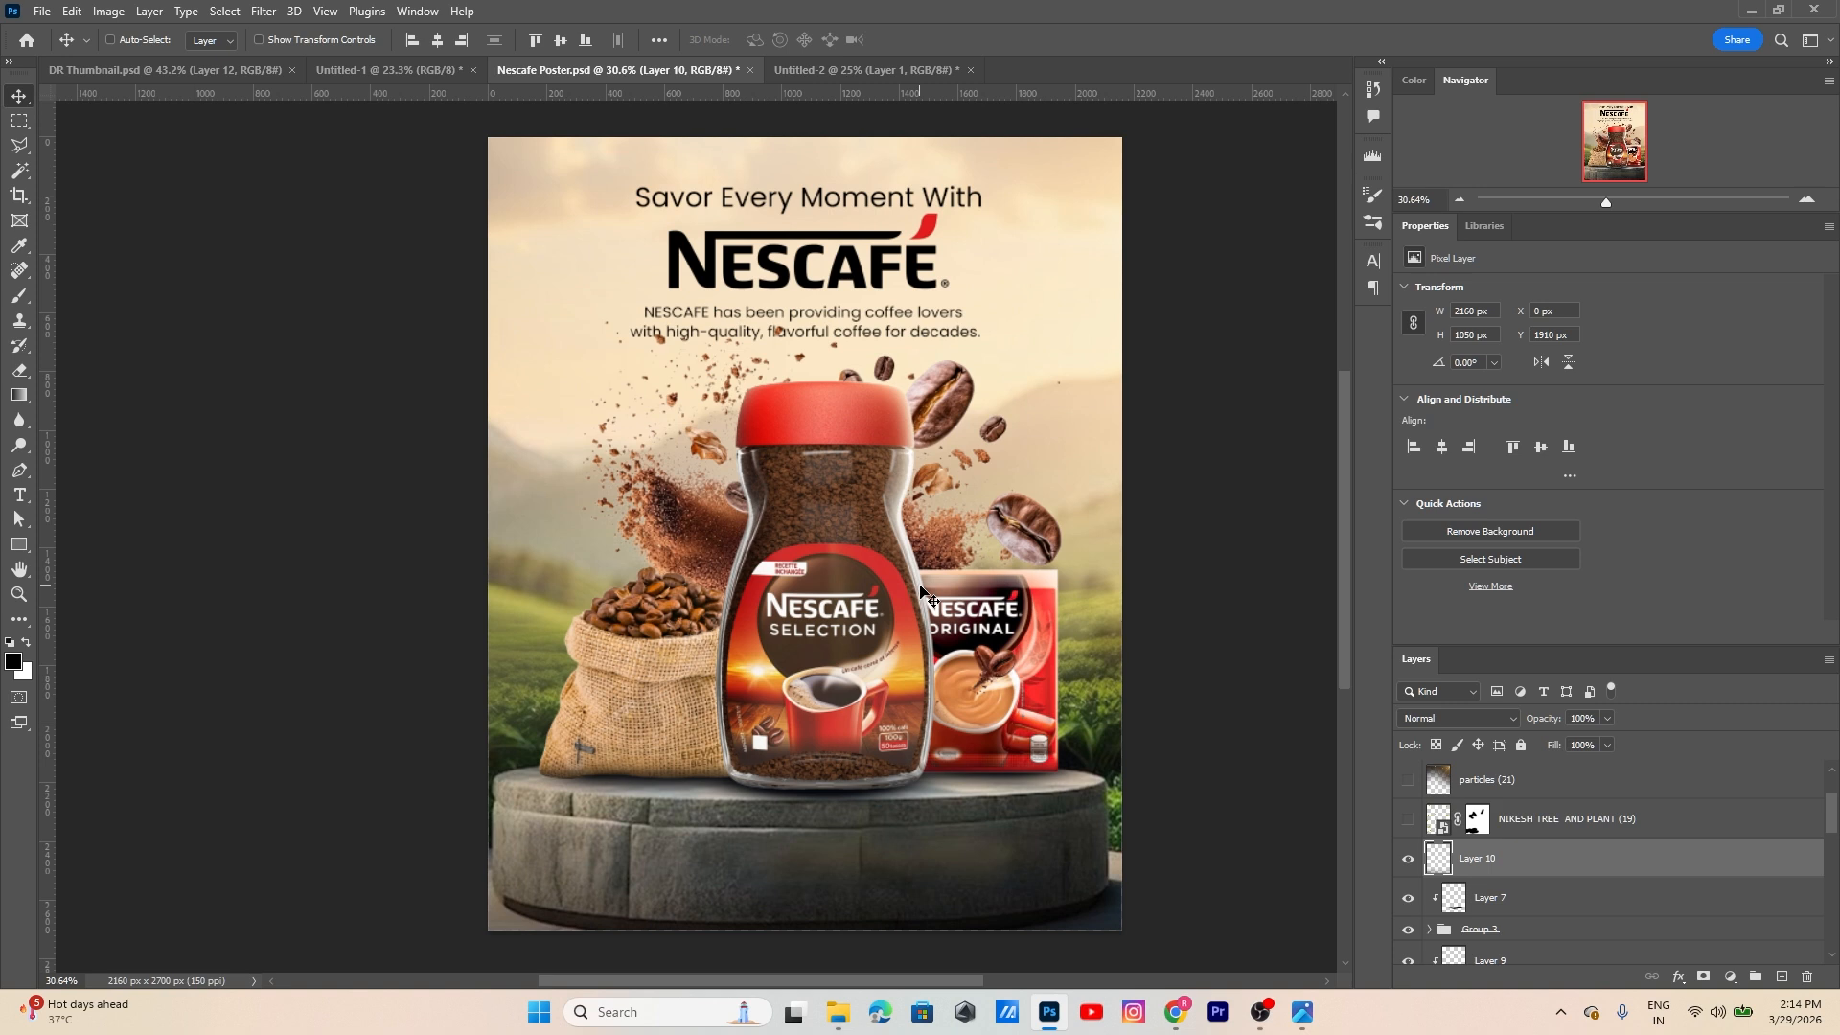
{"action": "left_click", "coordinate": [1409, 823]}
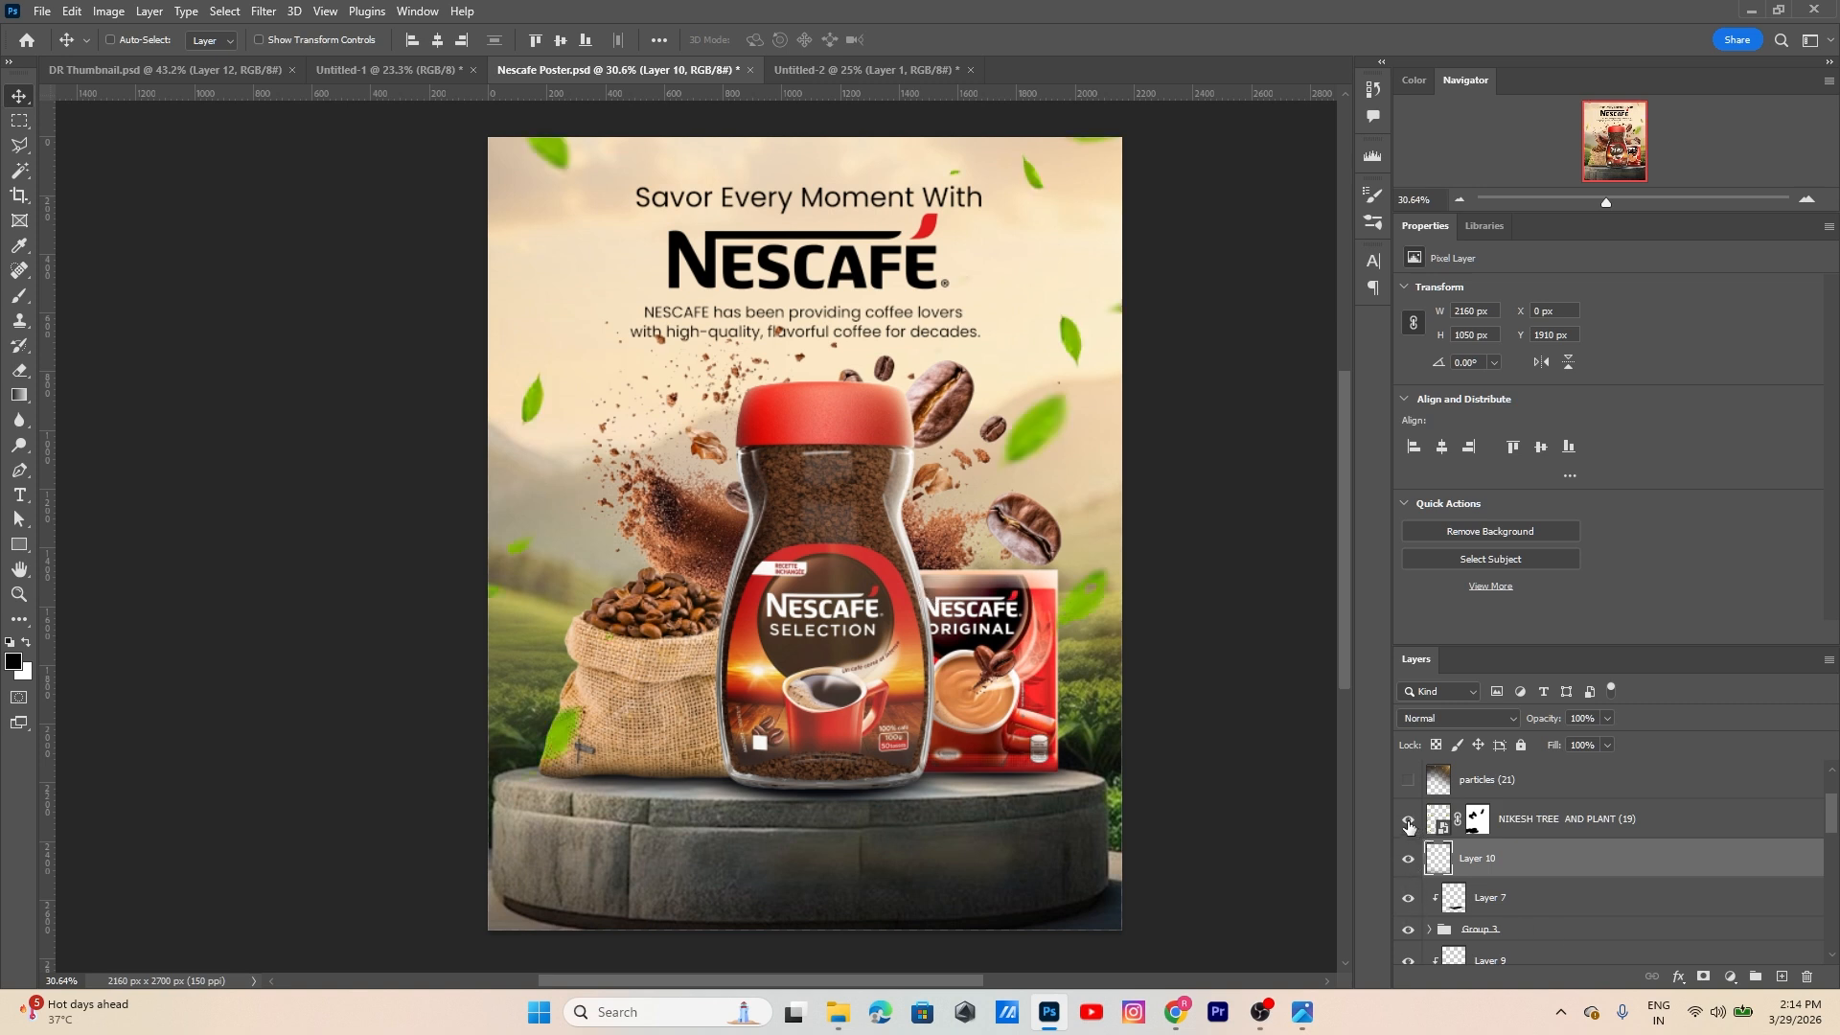
{"action": "left_click", "coordinate": [1517, 824]}
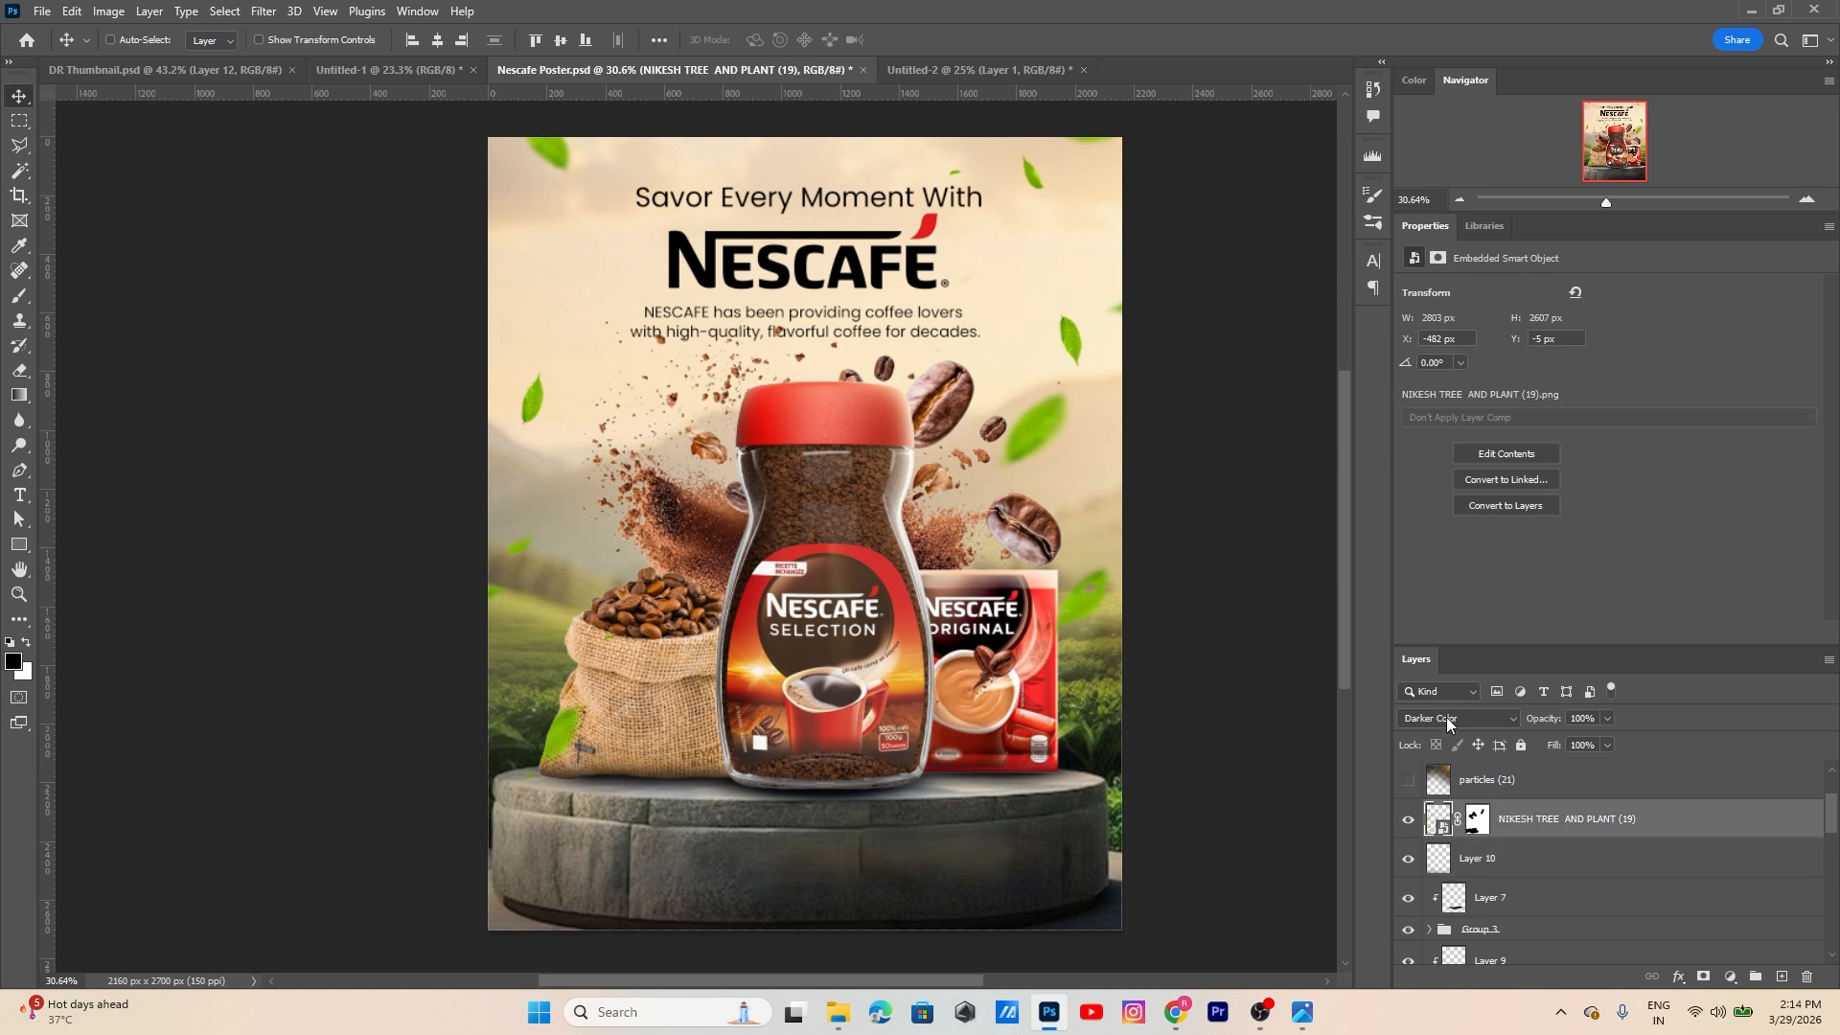
{"action": "left_click", "coordinate": [1446, 717]}
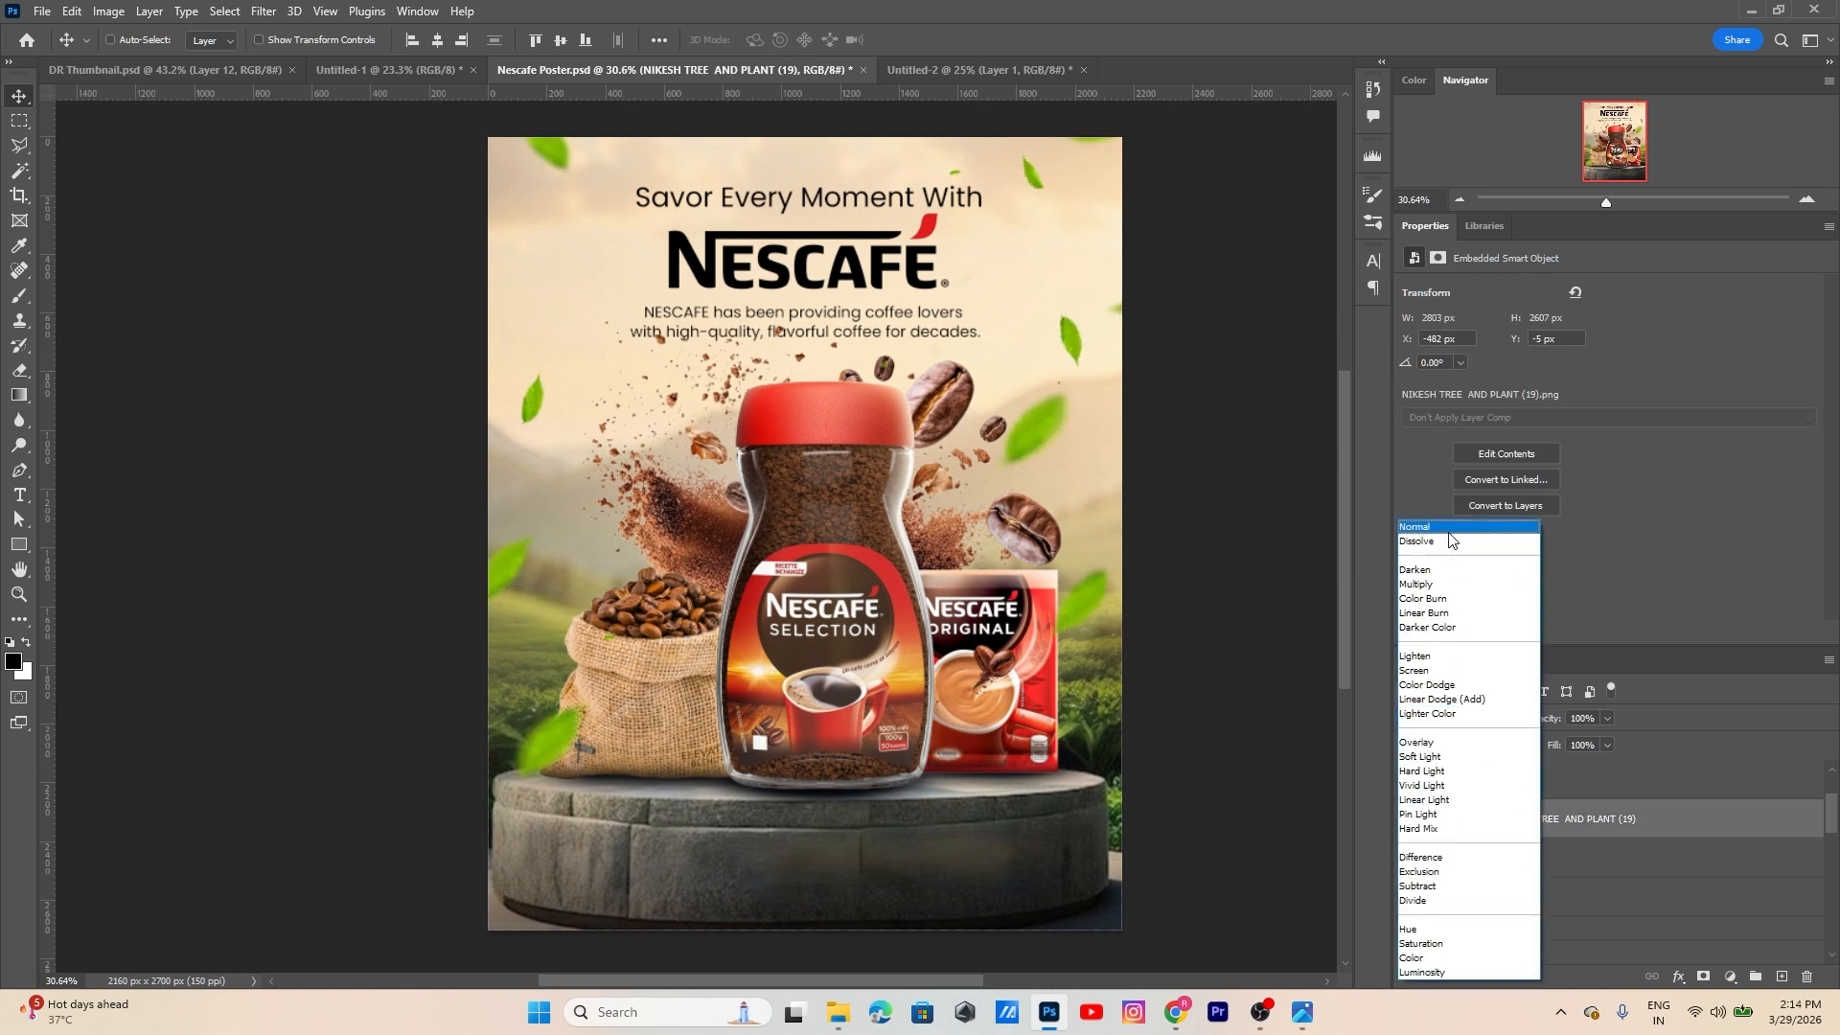
{"action": "left_click", "coordinate": [1447, 530]}
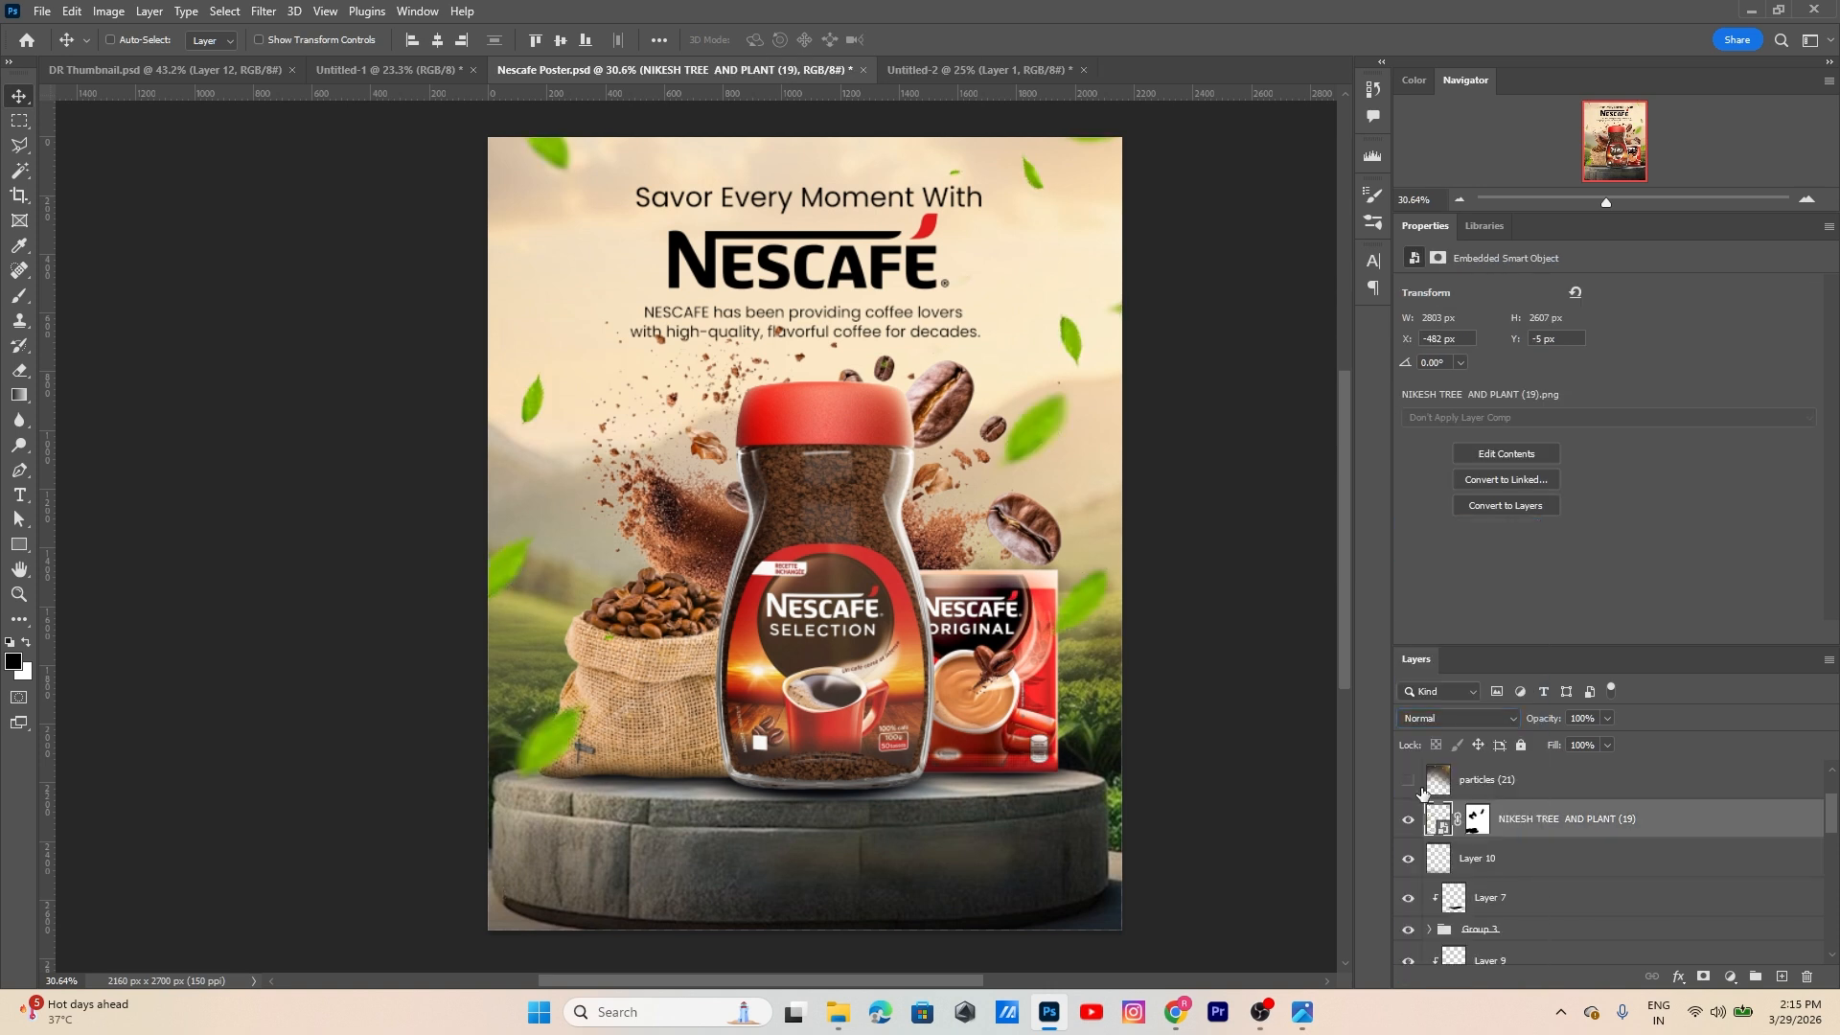
- Show the particles (21) layer in Screen mode and toggle its visibility to compare the poster with and without it
{"action": "left_click", "coordinate": [1489, 782]}
{"action": "left_click", "coordinate": [1407, 782]}
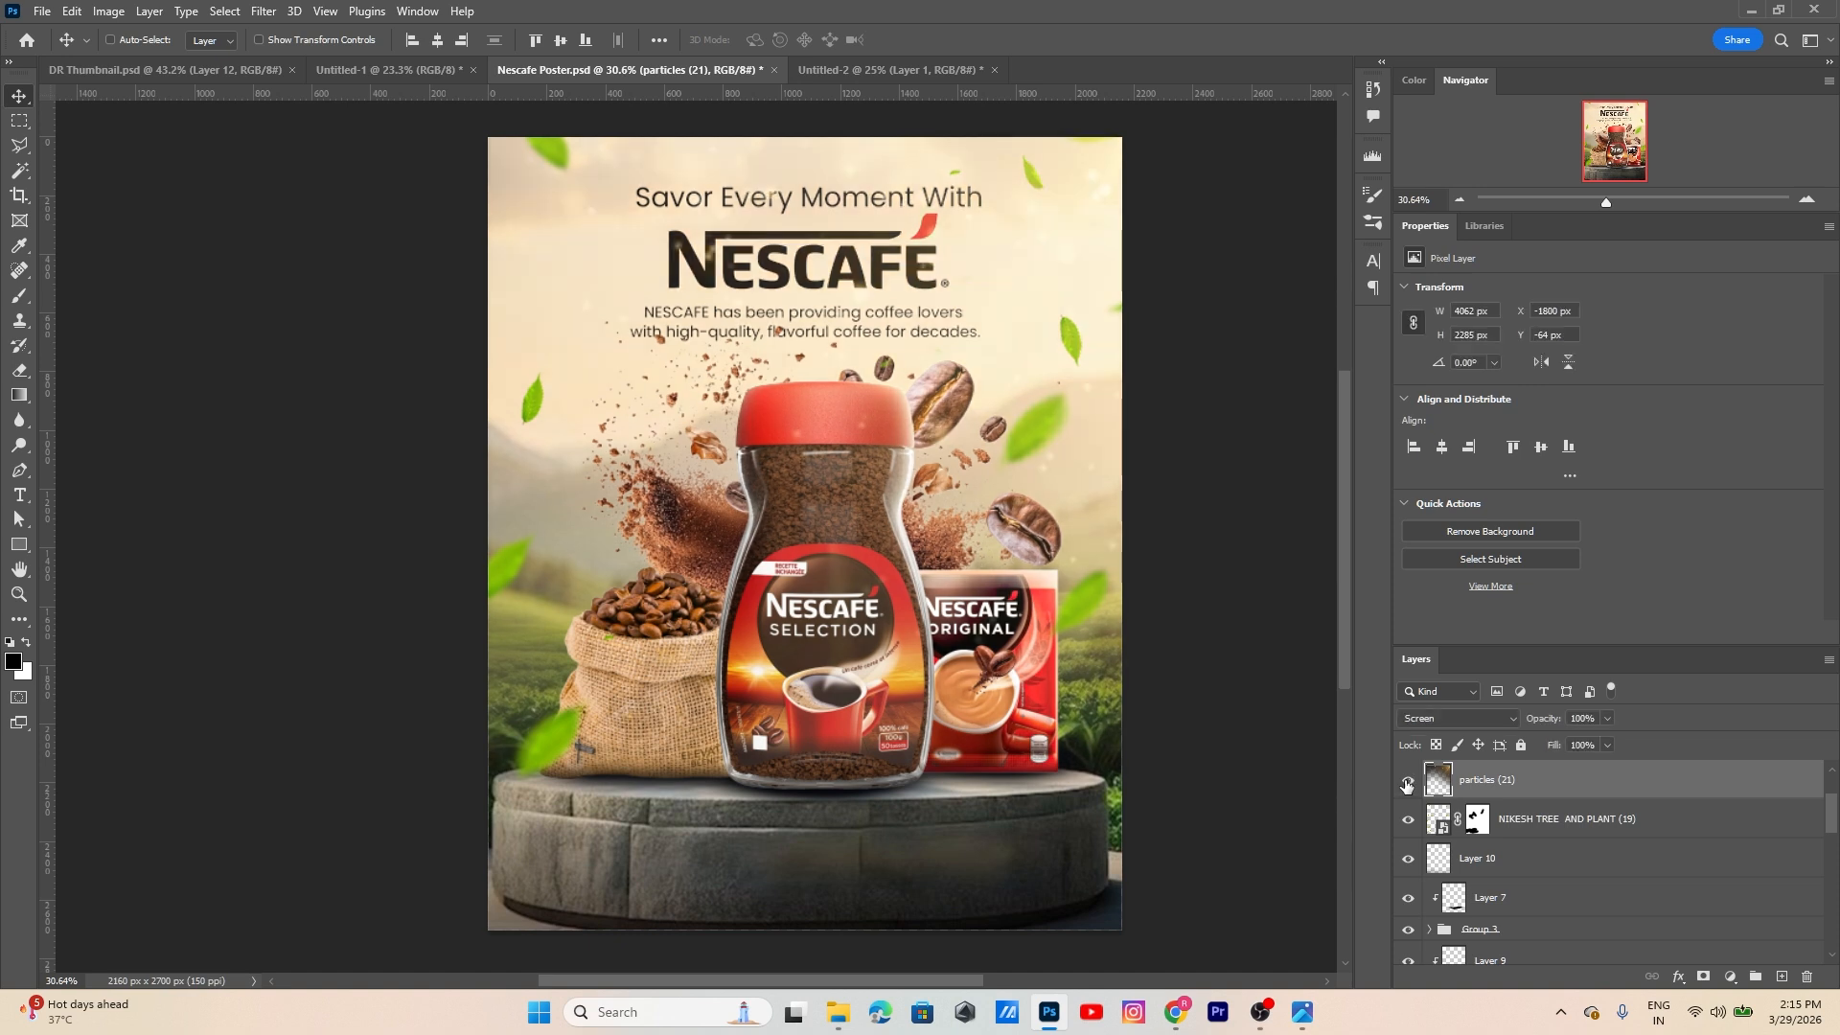
{"action": "left_click", "coordinate": [1407, 784]}
{"action": "left_click", "coordinate": [1407, 783]}
{"action": "left_click", "coordinate": [1408, 784]}
{"action": "left_click", "coordinate": [1408, 784]}
- Hide the layers from particles (21) down to the coffee splash image, keeping the headline, logo and description text shown
{"action": "scroll", "coordinate": [1461, 759], "scroll_direction": "up", "scroll_amount": 2}
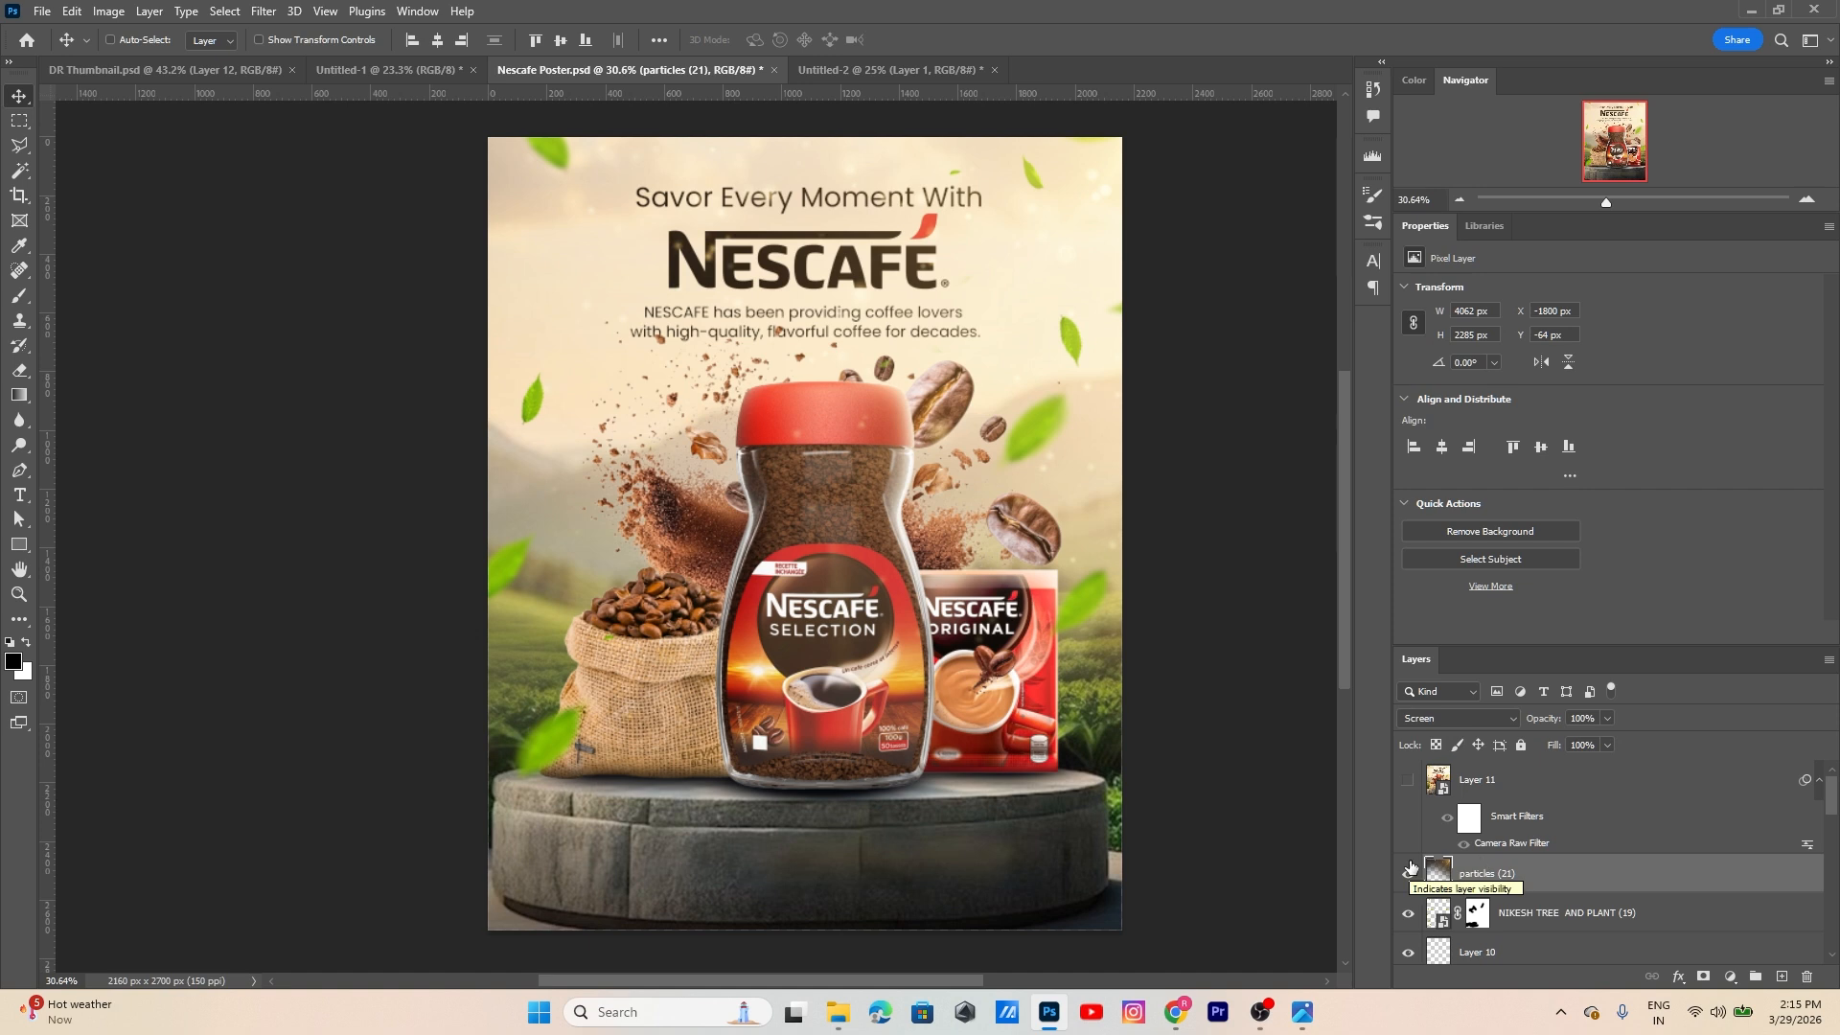
{"action": "scroll", "coordinate": [1436, 877], "scroll_direction": "down", "scroll_amount": 5}
{"action": "scroll", "coordinate": [1436, 878], "scroll_direction": "up", "scroll_amount": 5}
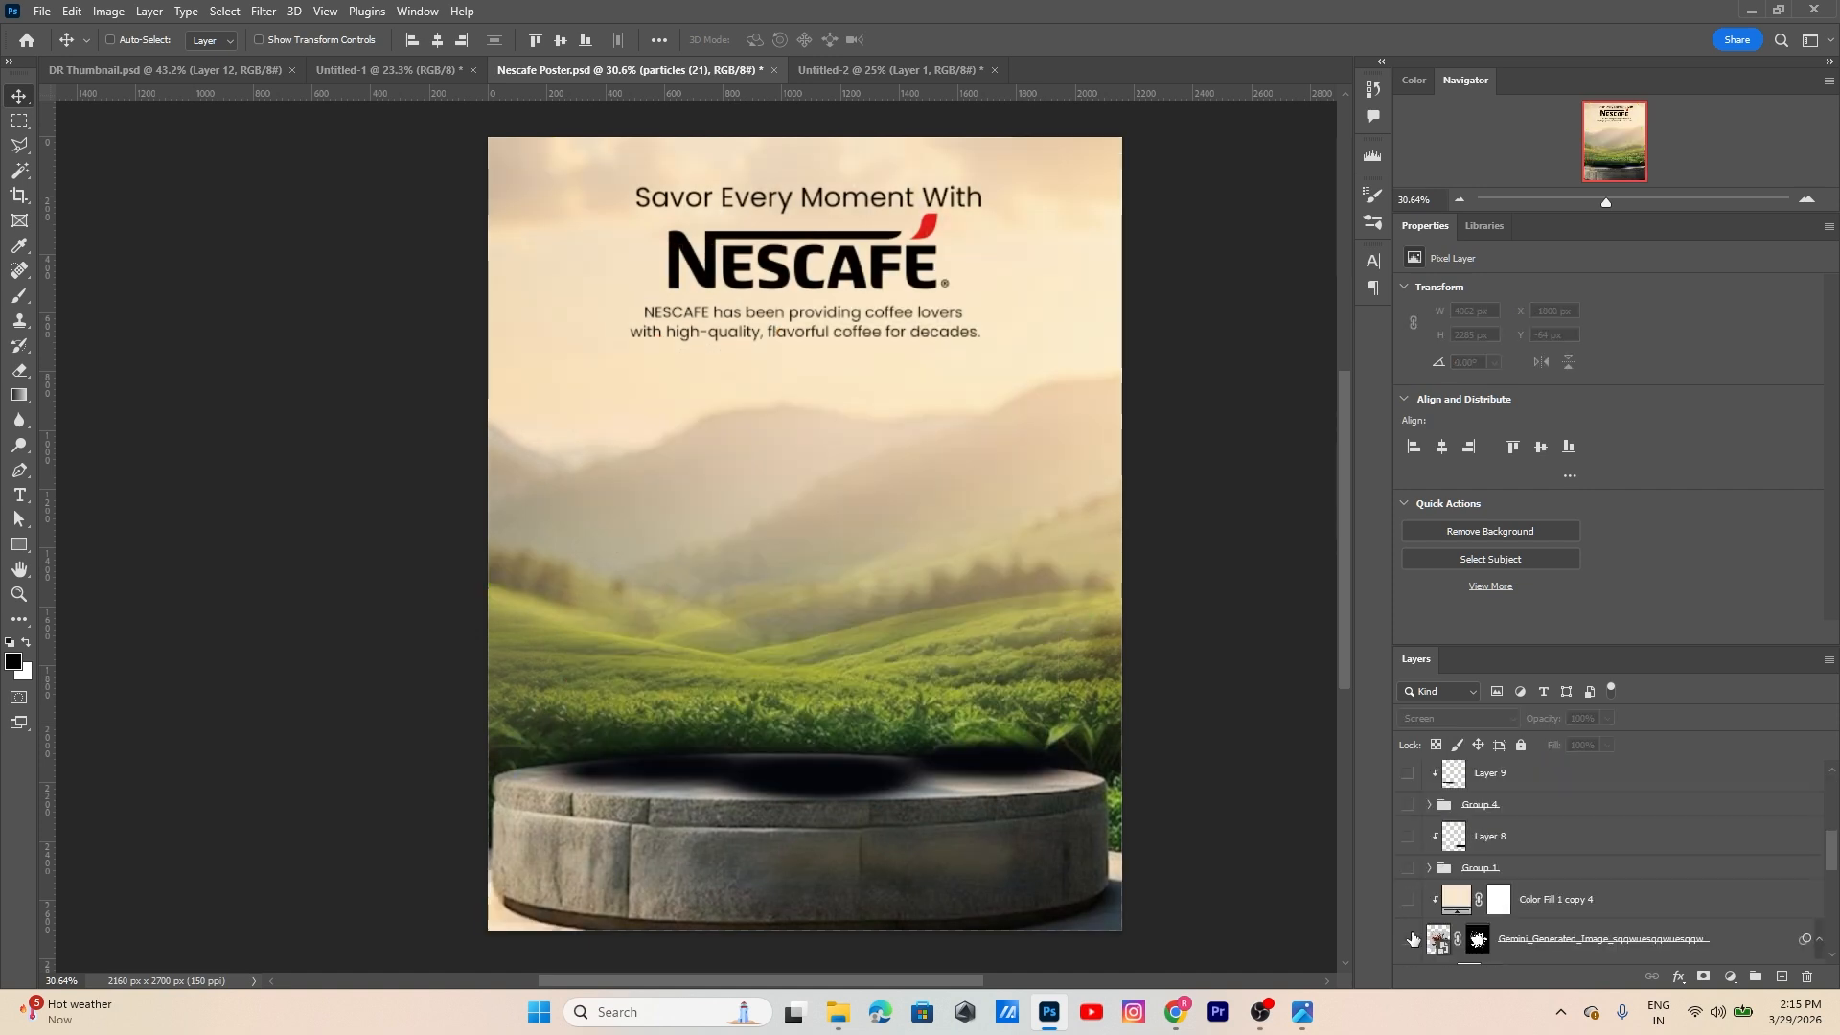
- Hide Layer 6, the description, headline and Nescafe-Logo-PNG1 layers, and toggle Layer 1 to compare the background with and without its glow
{"action": "scroll", "coordinate": [1416, 938], "scroll_direction": "down", "scroll_amount": 2}
{"action": "left_click_drag", "start_coordinate": [1408, 885], "coordinate": [1408, 845]}
{"action": "left_click", "coordinate": [1410, 923]}
{"action": "scroll", "coordinate": [1410, 923], "scroll_direction": "down", "scroll_amount": 1}
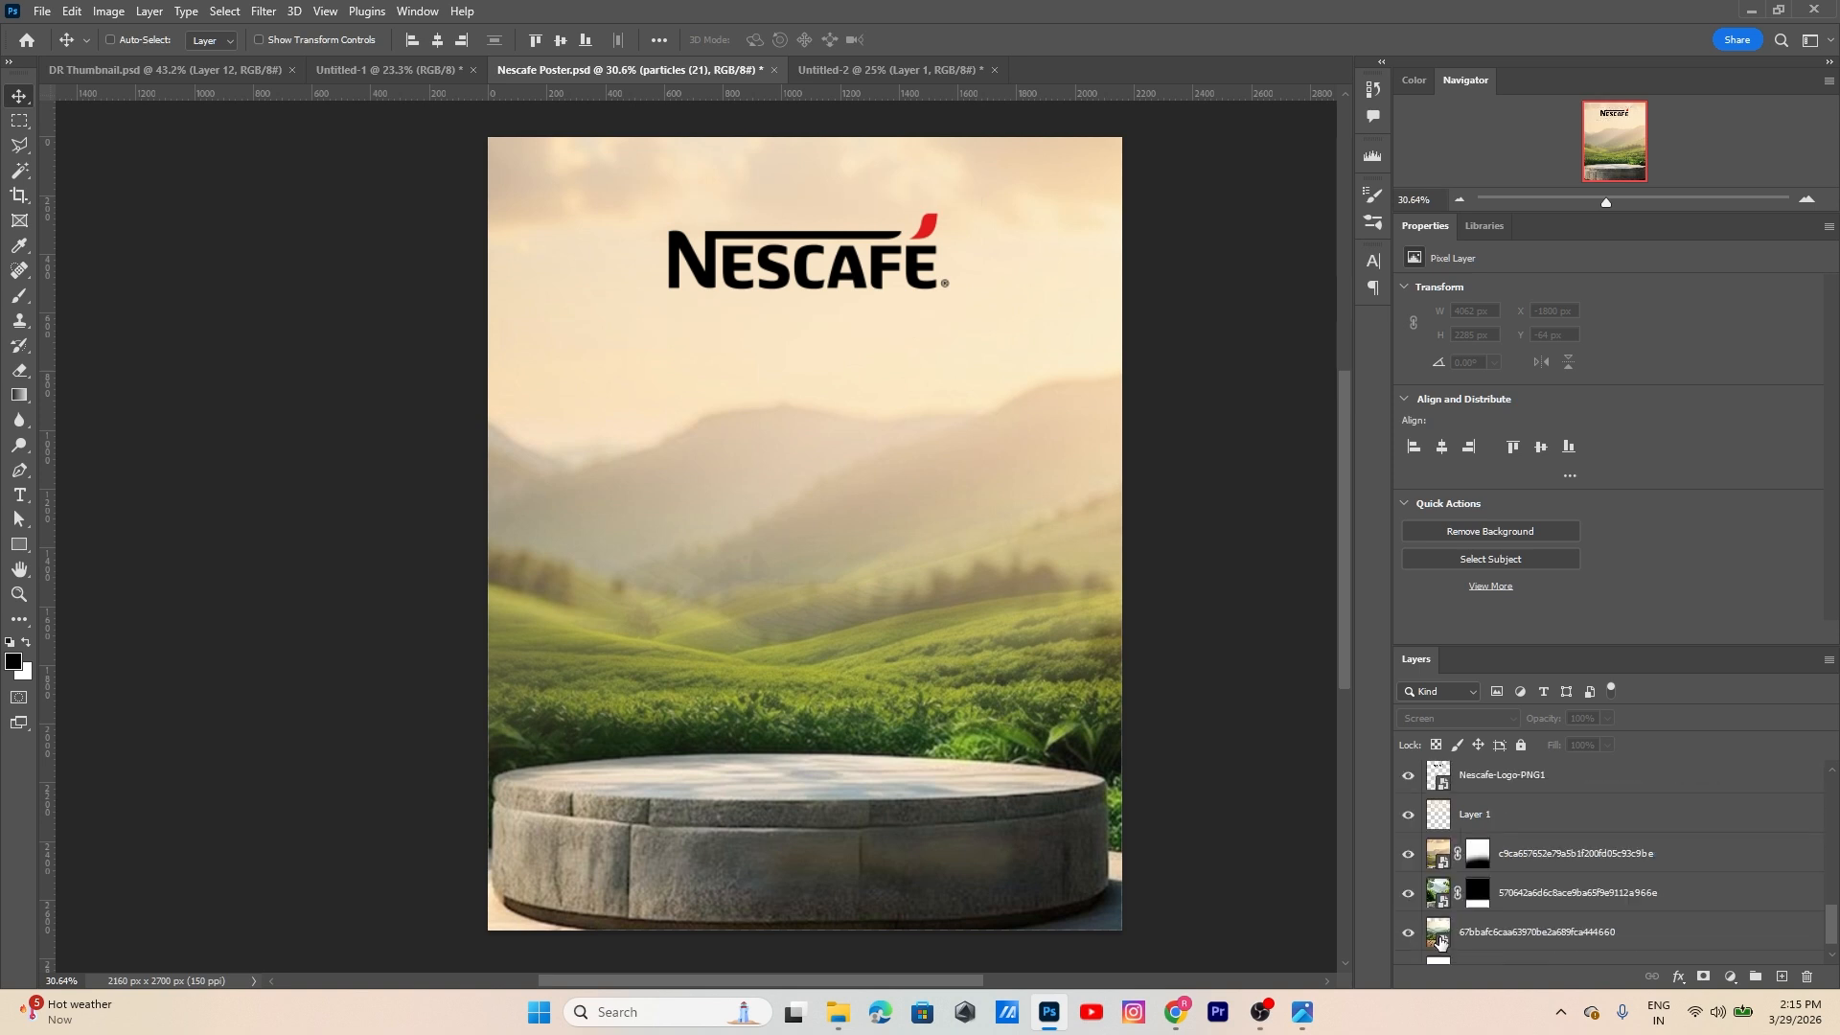
{"action": "scroll", "coordinate": [1414, 833], "scroll_direction": "down", "scroll_amount": 1}
{"action": "left_click", "coordinate": [1408, 868]}
{"action": "left_click", "coordinate": [1408, 909]}
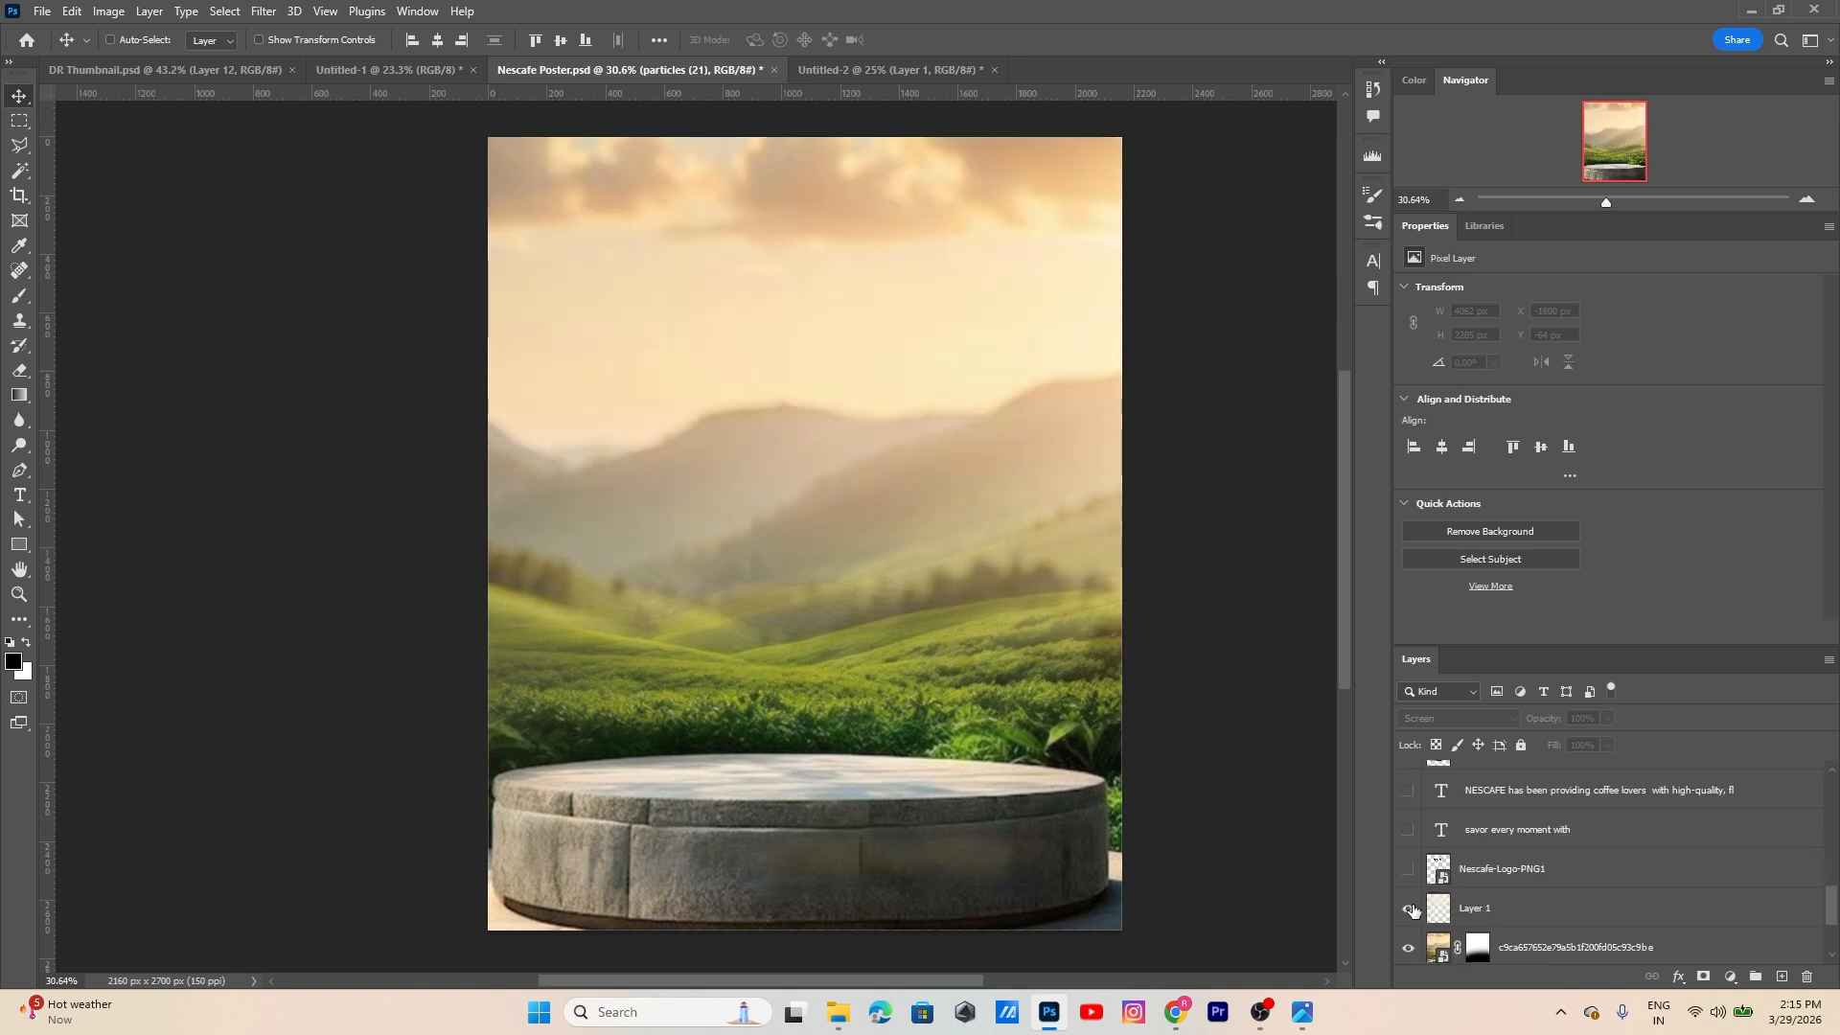
{"action": "left_click", "coordinate": [1408, 908]}
{"action": "scroll", "coordinate": [1415, 891], "scroll_direction": "up", "scroll_amount": 3}
- Show Group 1, Layer 8, Group 4, Layer 9, Group 3 and Layer 7, covering the products and their shading
{"action": "left_click", "coordinate": [1417, 868]}
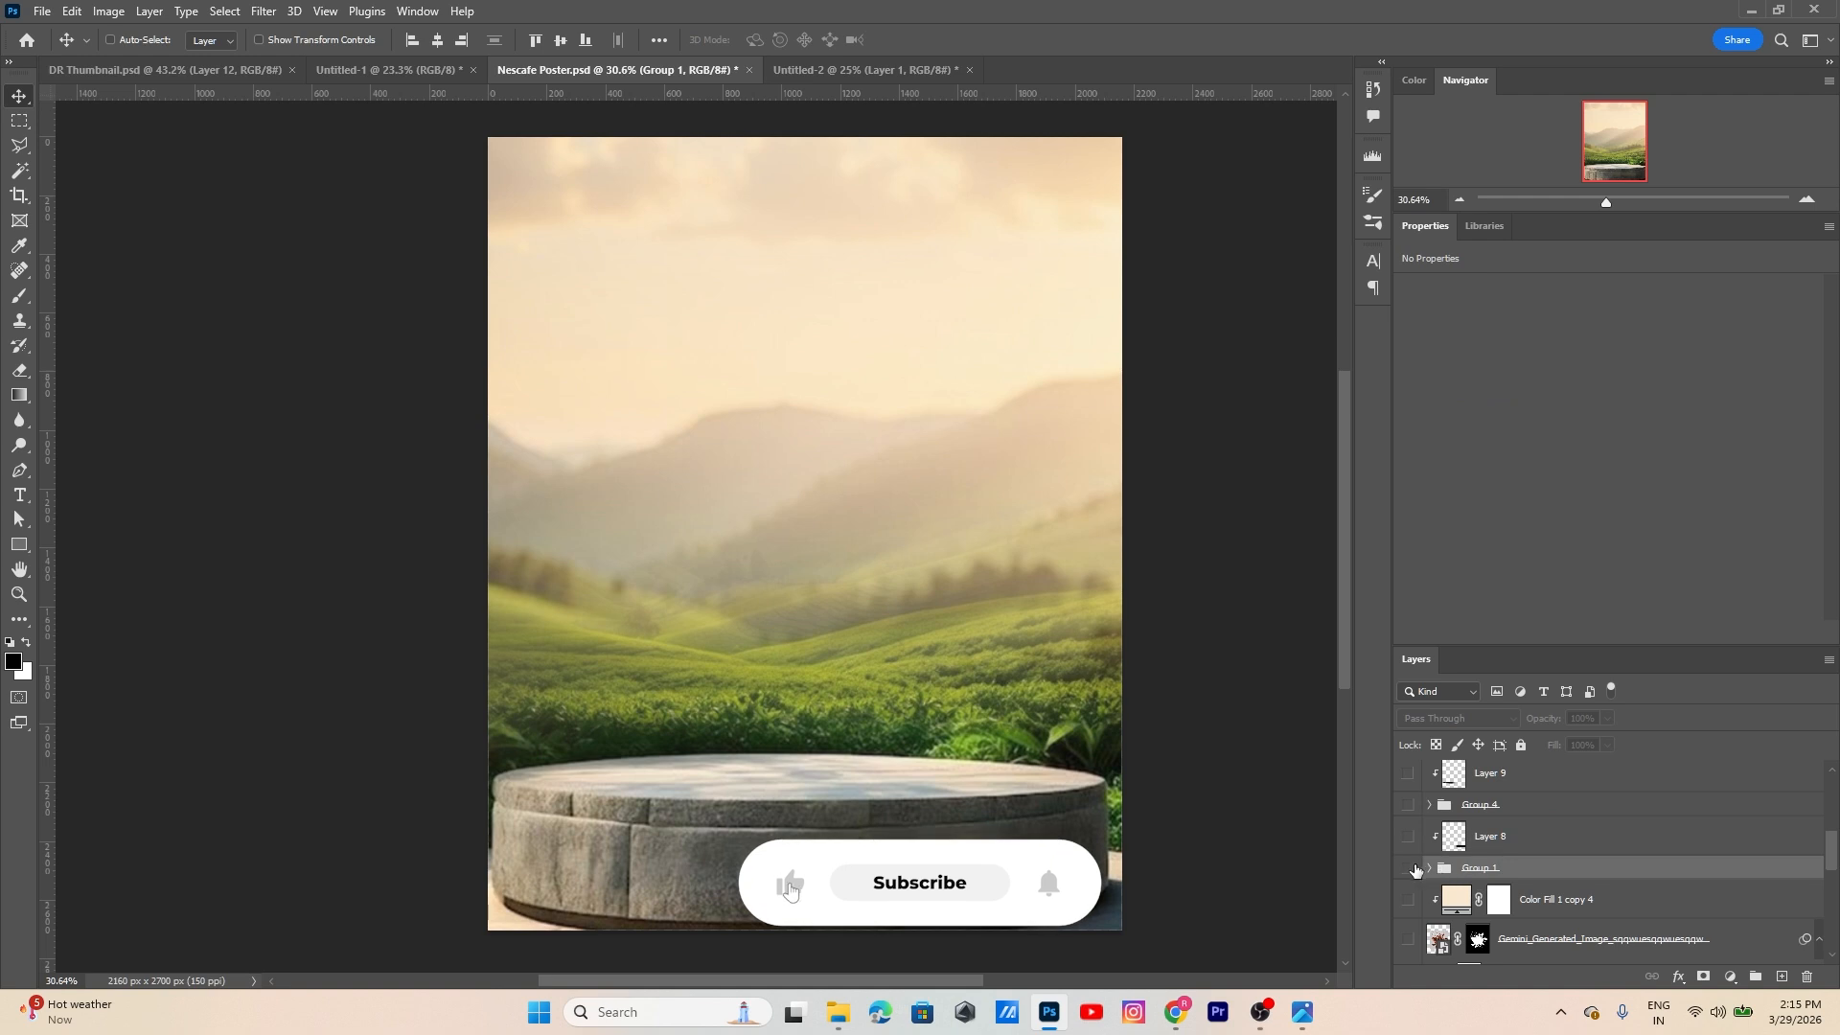
{"action": "left_click", "coordinate": [1416, 868]}
{"action": "left_click", "coordinate": [1408, 836]}
{"action": "left_click", "coordinate": [1408, 804]}
{"action": "scroll", "coordinate": [1474, 826], "scroll_direction": "up", "scroll_amount": 3}
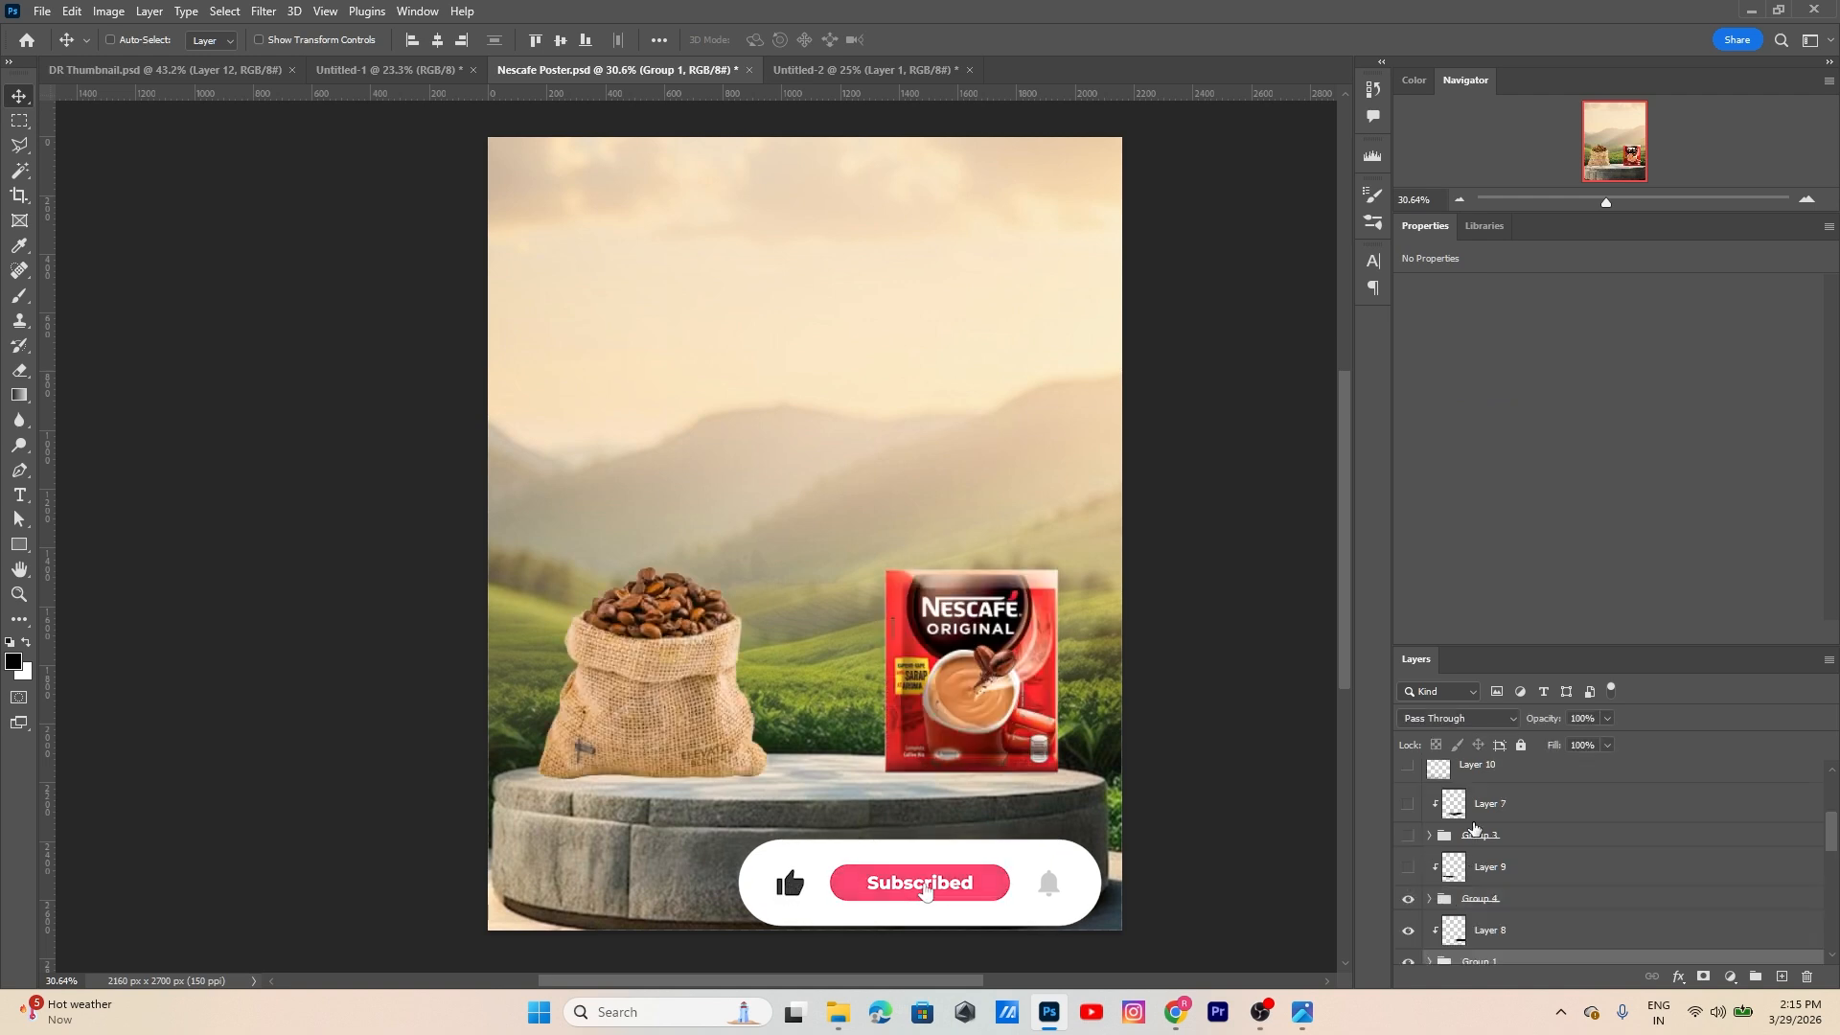
{"action": "left_click", "coordinate": [1408, 866]}
{"action": "left_click", "coordinate": [1408, 836]}
{"action": "left_click", "coordinate": [1408, 804]}
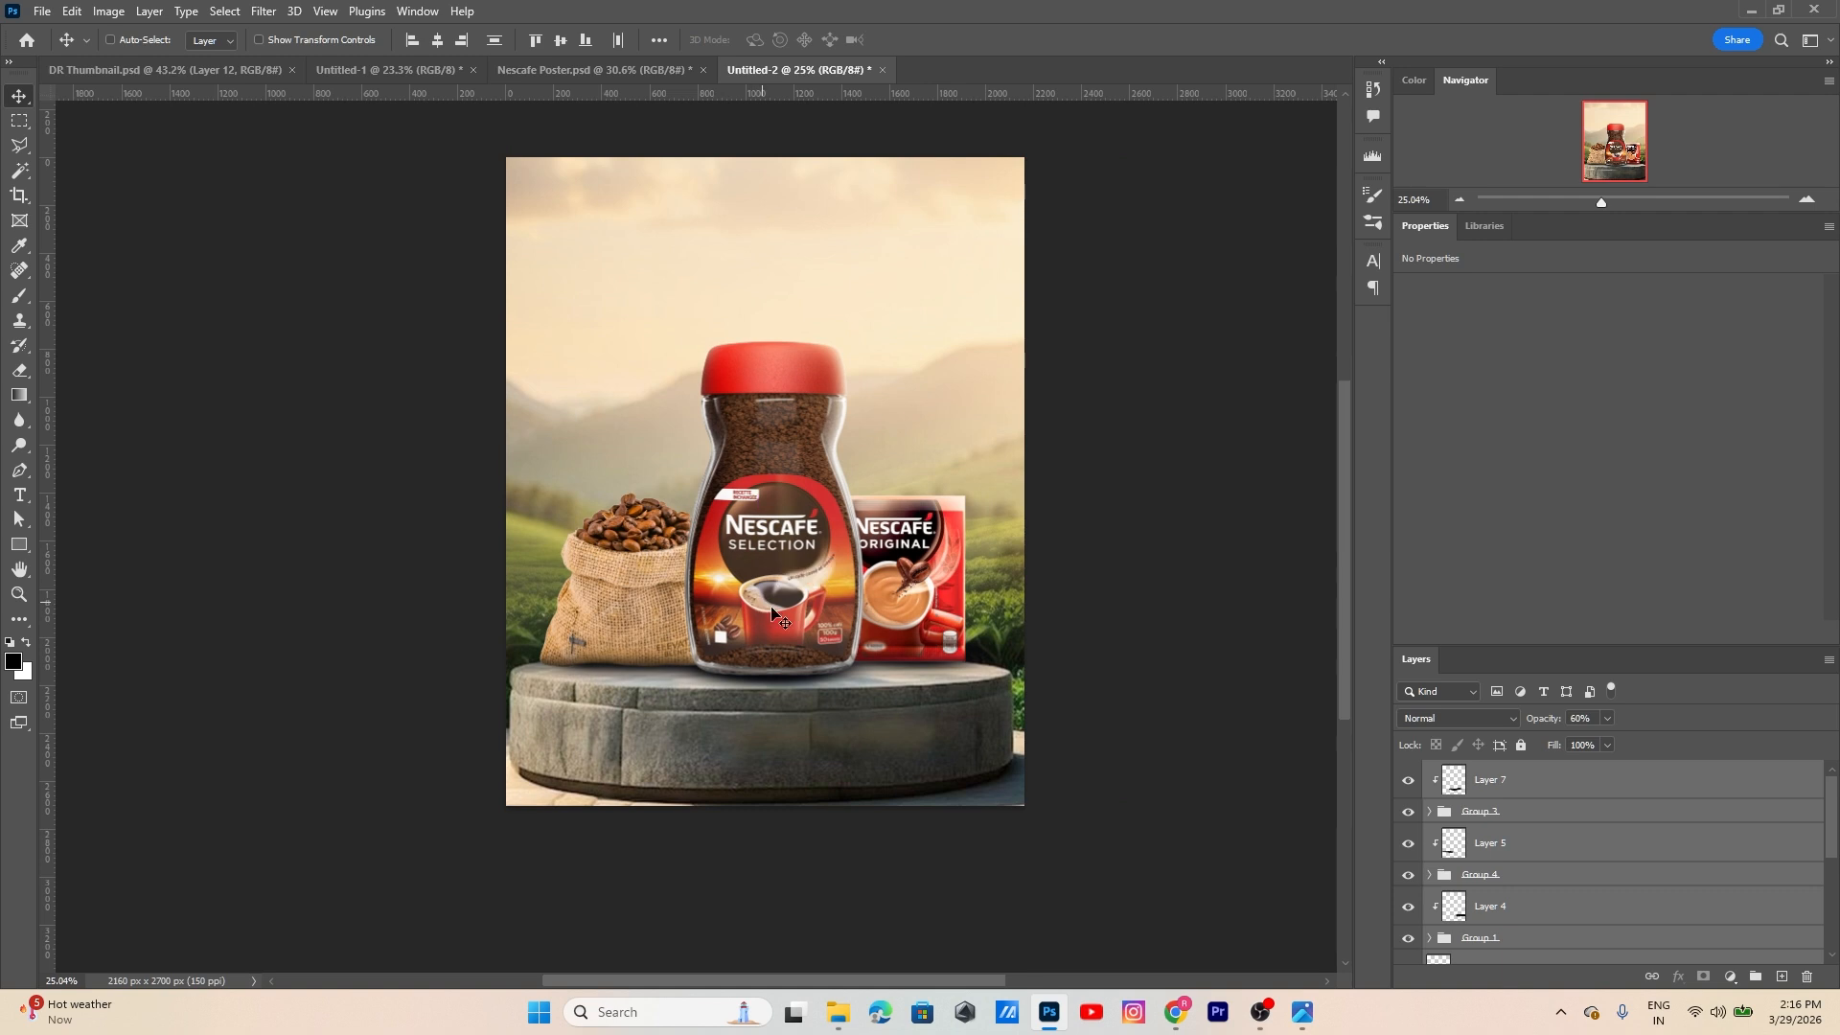
- Copy the coffee splash image from Nescafe Poster.psd into Untitled-2 directly above Layer 1 and position it behind the jar
{"action": "scroll", "coordinate": [1516, 923], "scroll_direction": "down", "scroll_amount": 3}
{"action": "left_click", "coordinate": [1511, 928]}
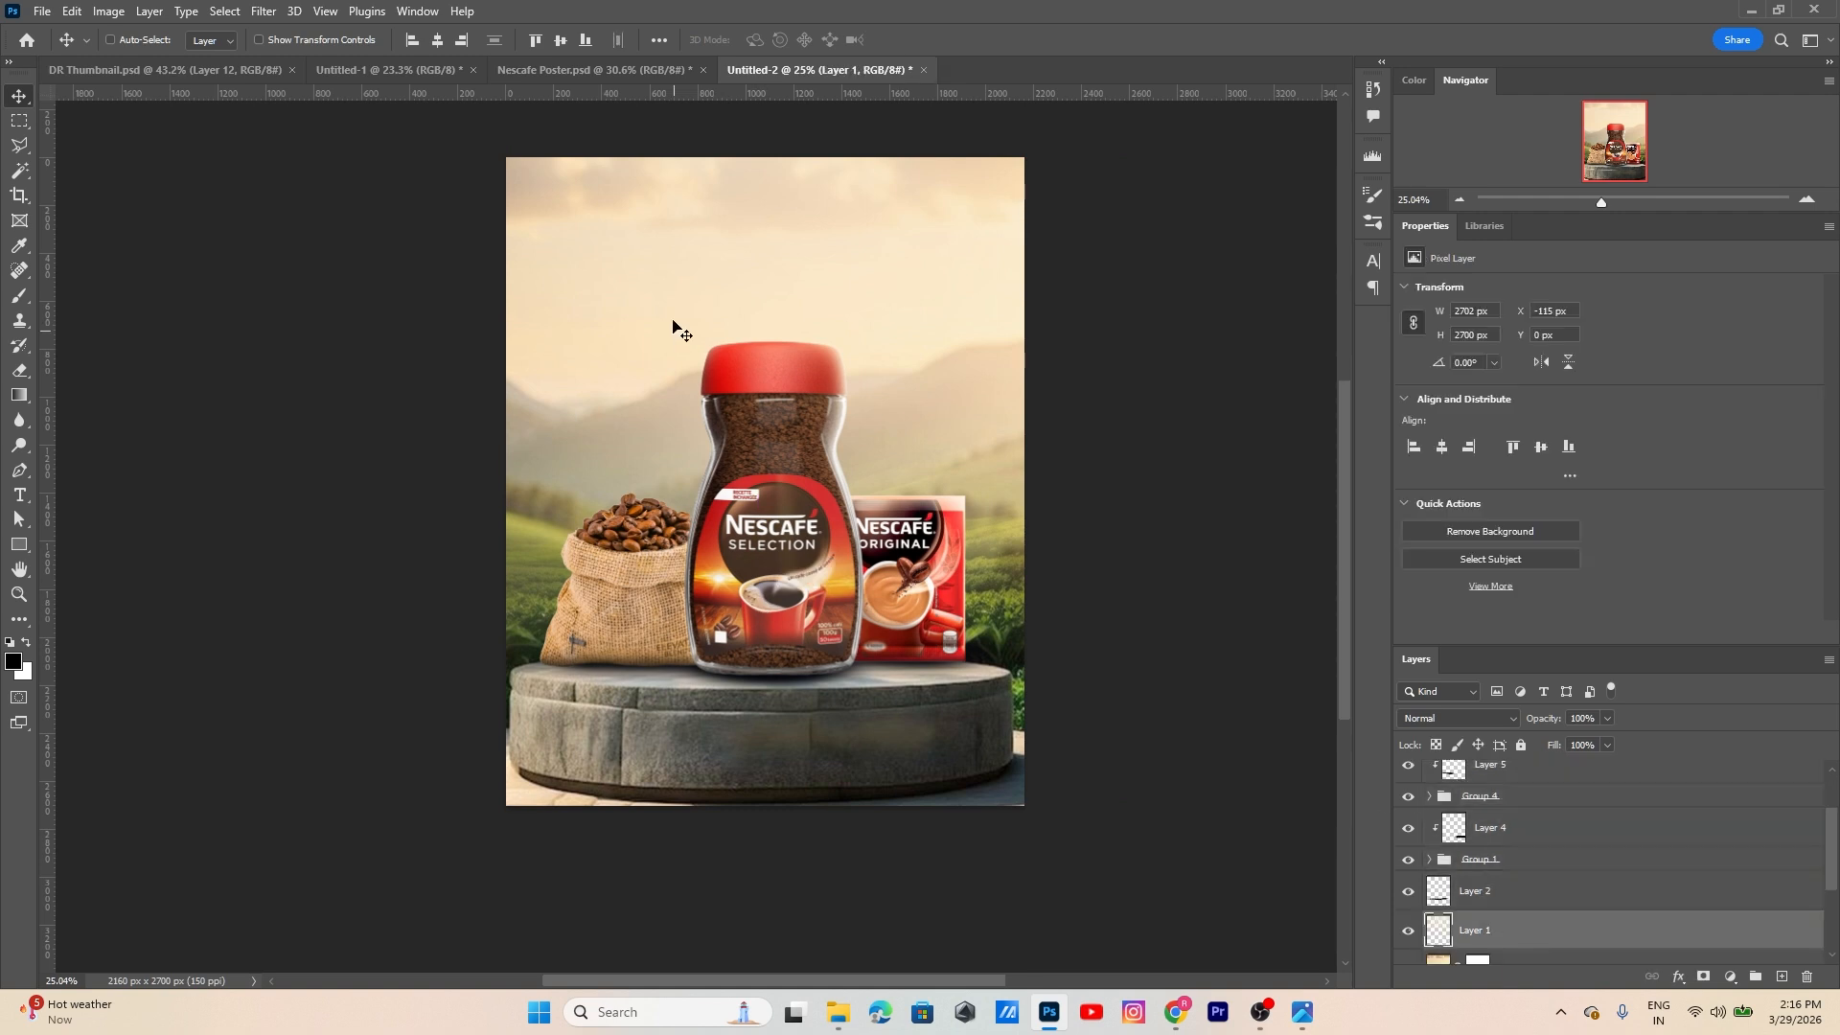
{"action": "left_click", "coordinate": [536, 70]}
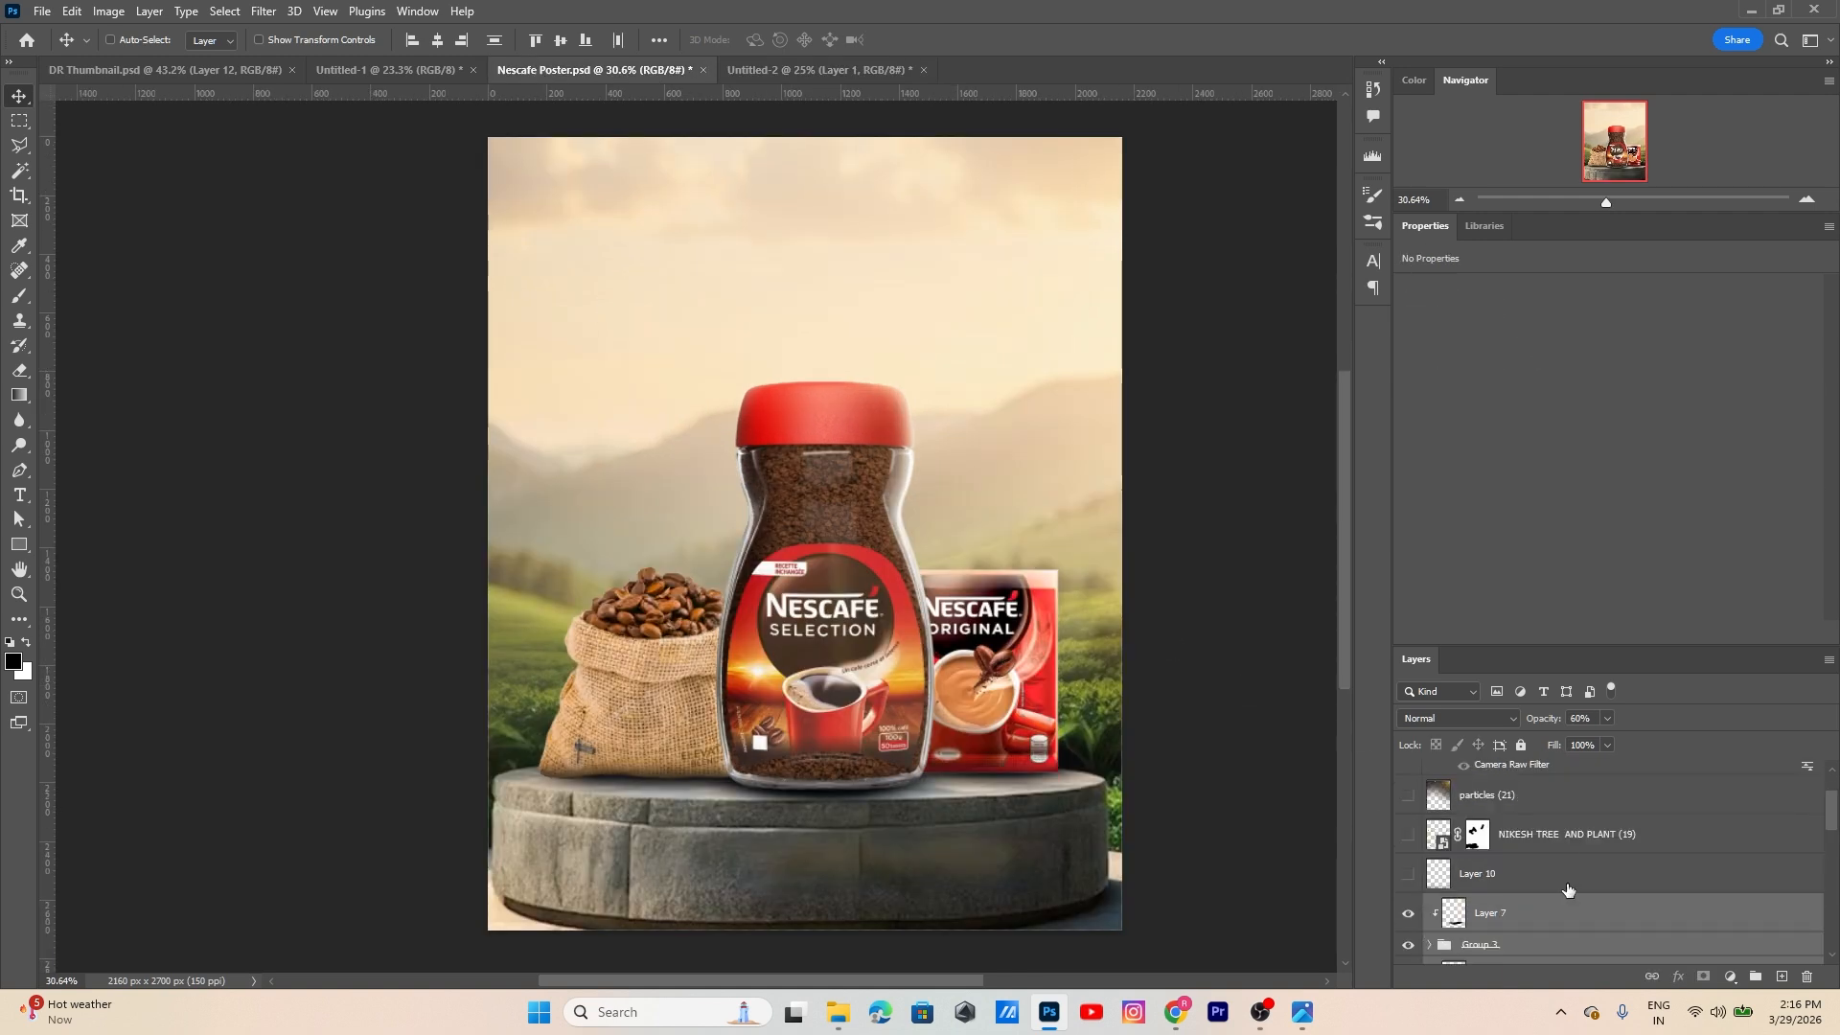
{"action": "scroll", "coordinate": [1564, 886], "scroll_direction": "down", "scroll_amount": 3}
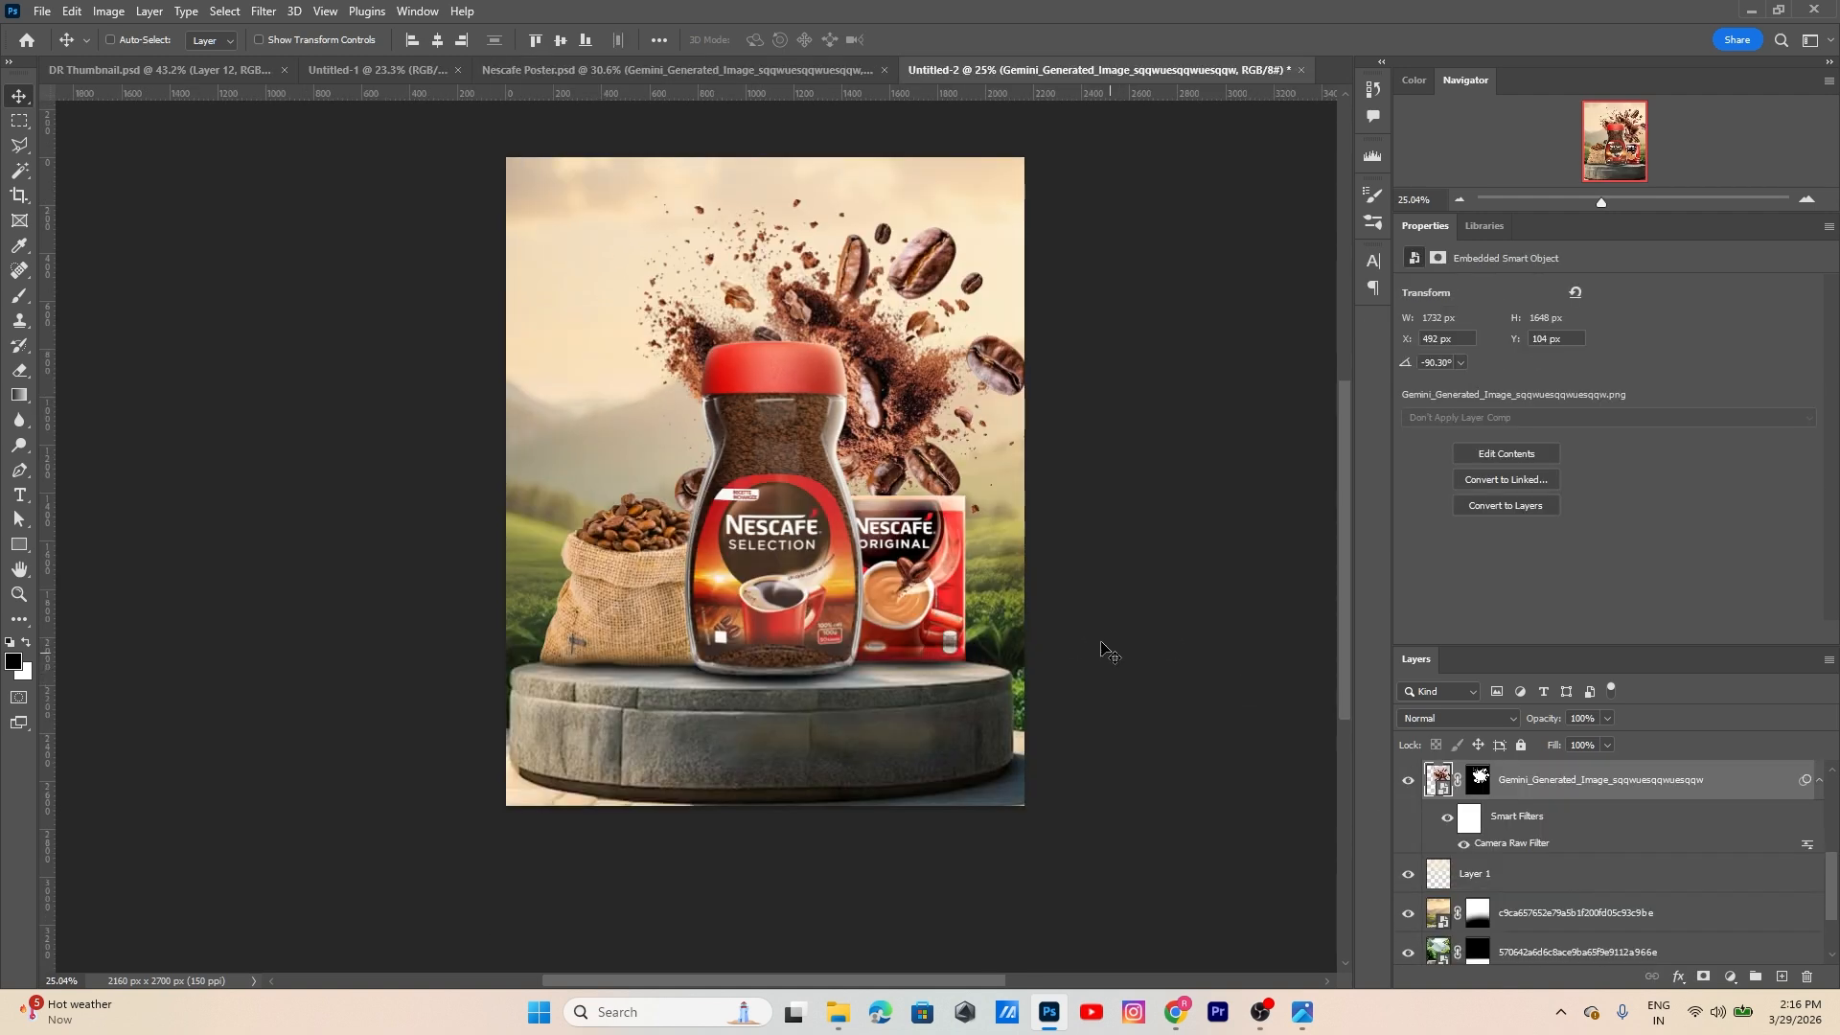
{"action": "left_click_drag", "start_coordinate": [929, 505], "coordinate": [889, 537]}
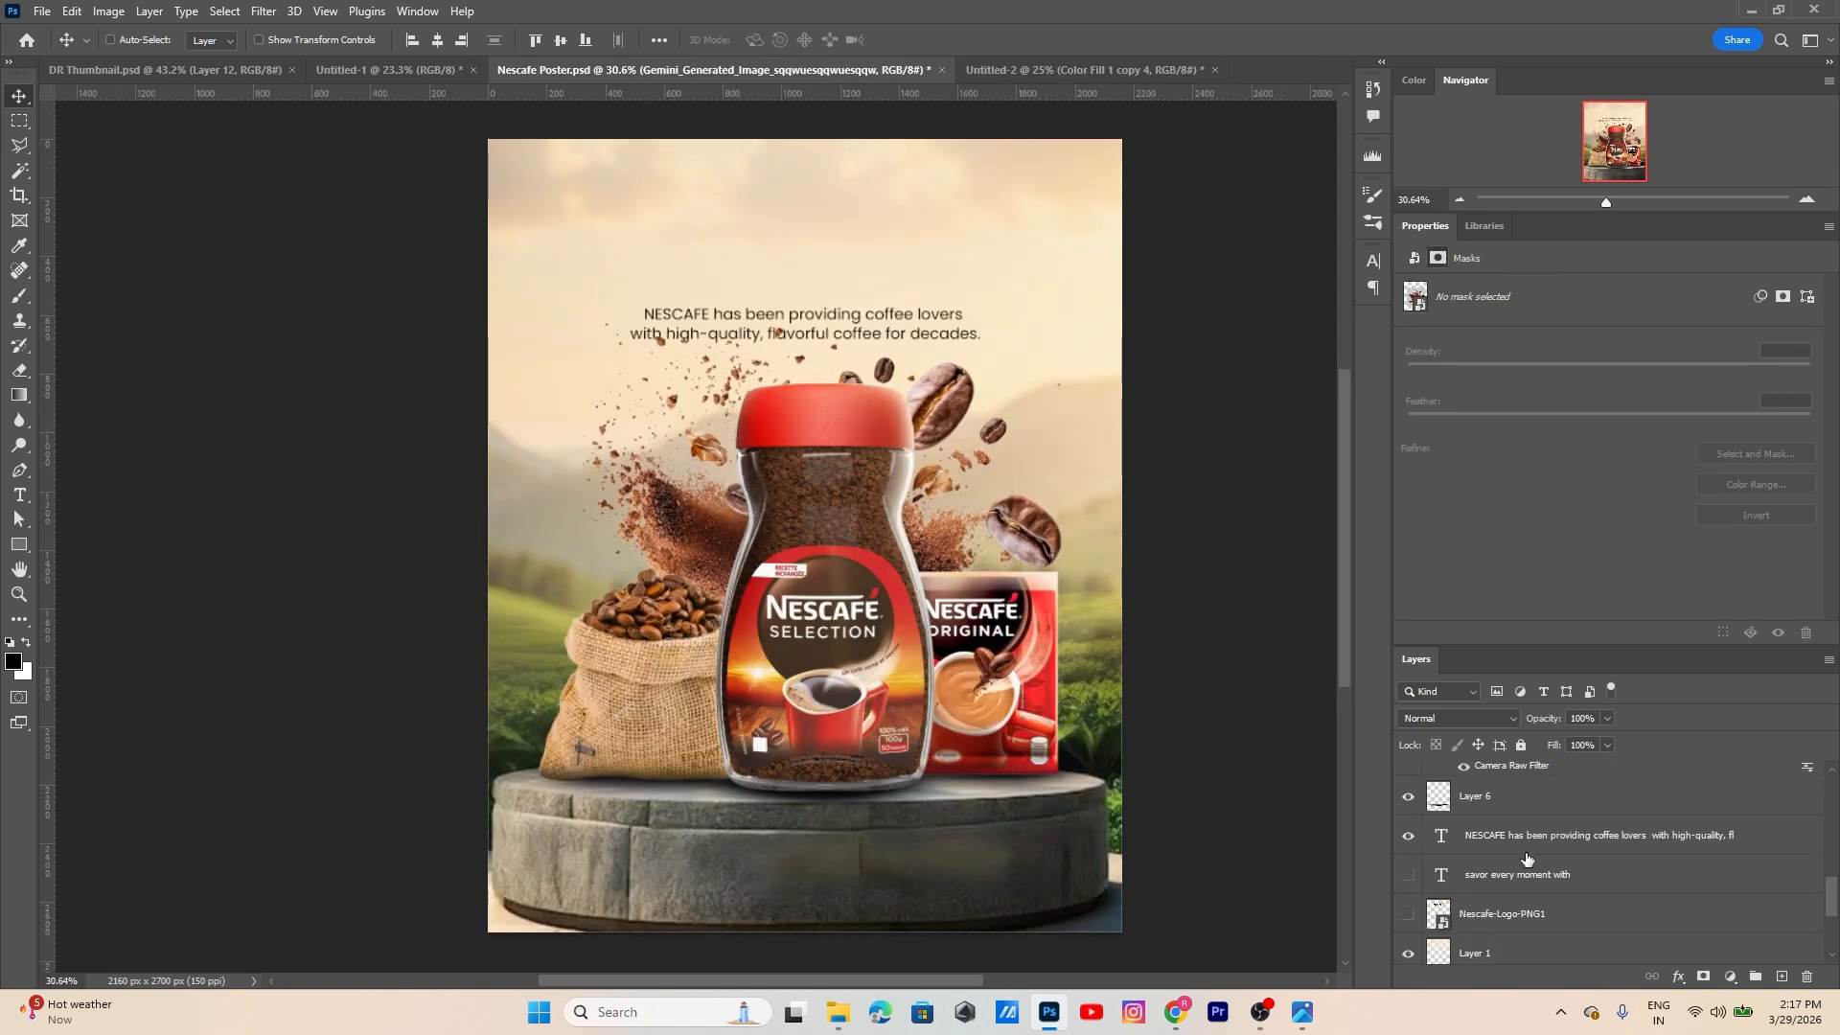
- In Nescafe Poster.psd, show the headline and logo, and copy them with the description text into Untitled-2 above the jar
{"action": "left_click", "coordinate": [1526, 853]}
{"action": "left_click", "coordinate": [1511, 881]}
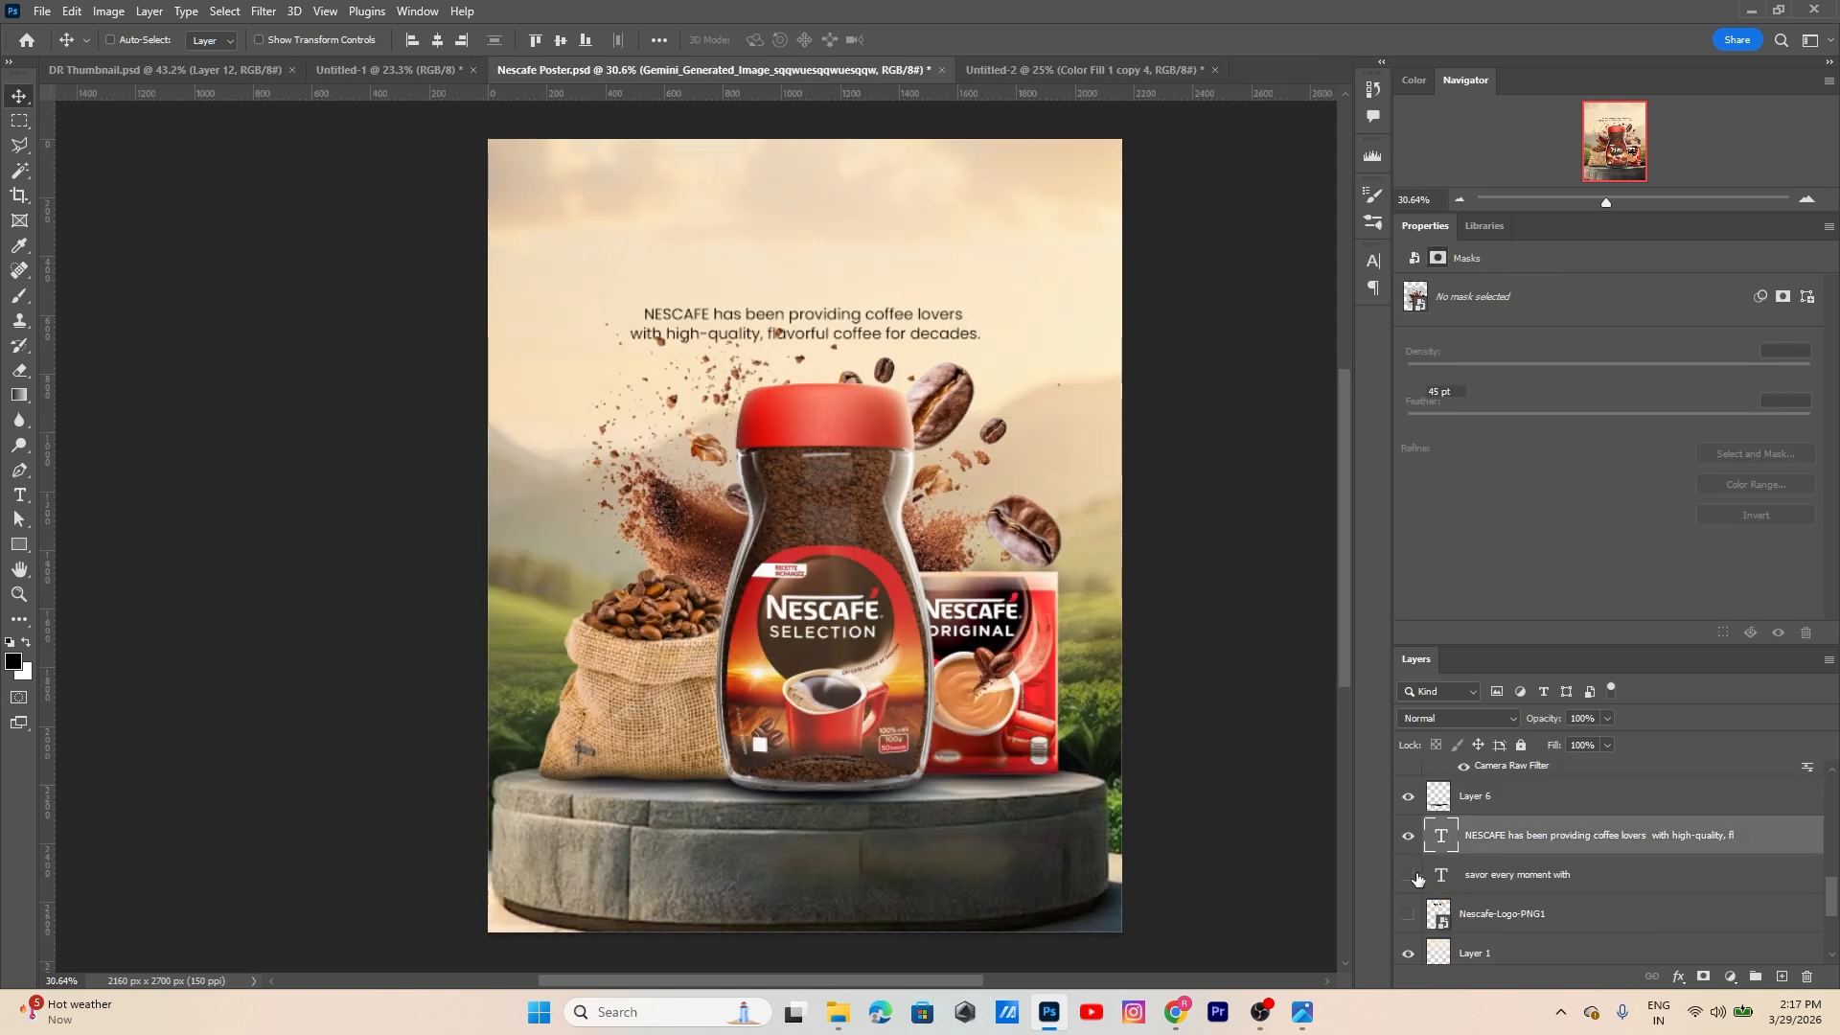
{"action": "left_click", "coordinate": [1407, 876]}
{"action": "left_click", "coordinate": [1409, 914]}
{"action": "left_click", "coordinate": [1485, 917]}
{"action": "left_click", "coordinate": [1508, 841], "text": "shift"}
{"action": "left_click_drag", "start_coordinate": [1523, 843], "coordinate": [776, 311]}
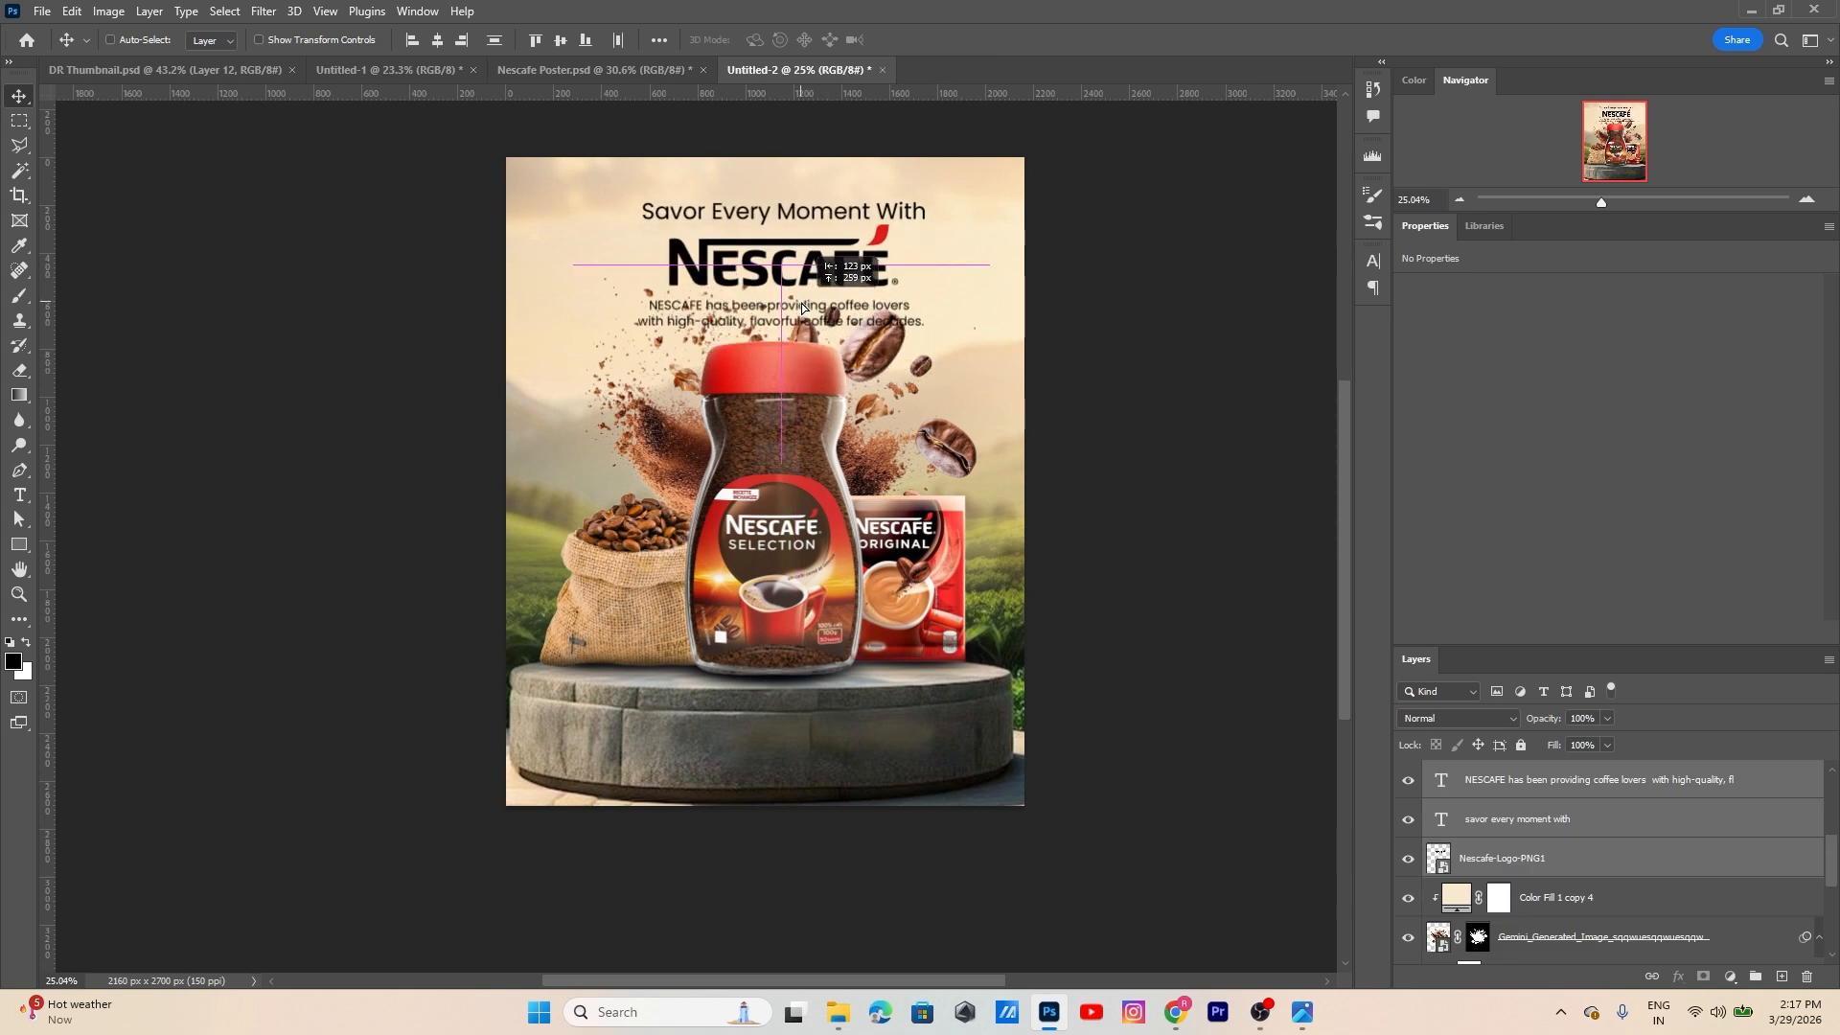
- Select the Gemini coffee splash image and move it slightly down behind the jar
{"action": "right_click", "coordinate": [892, 463]}
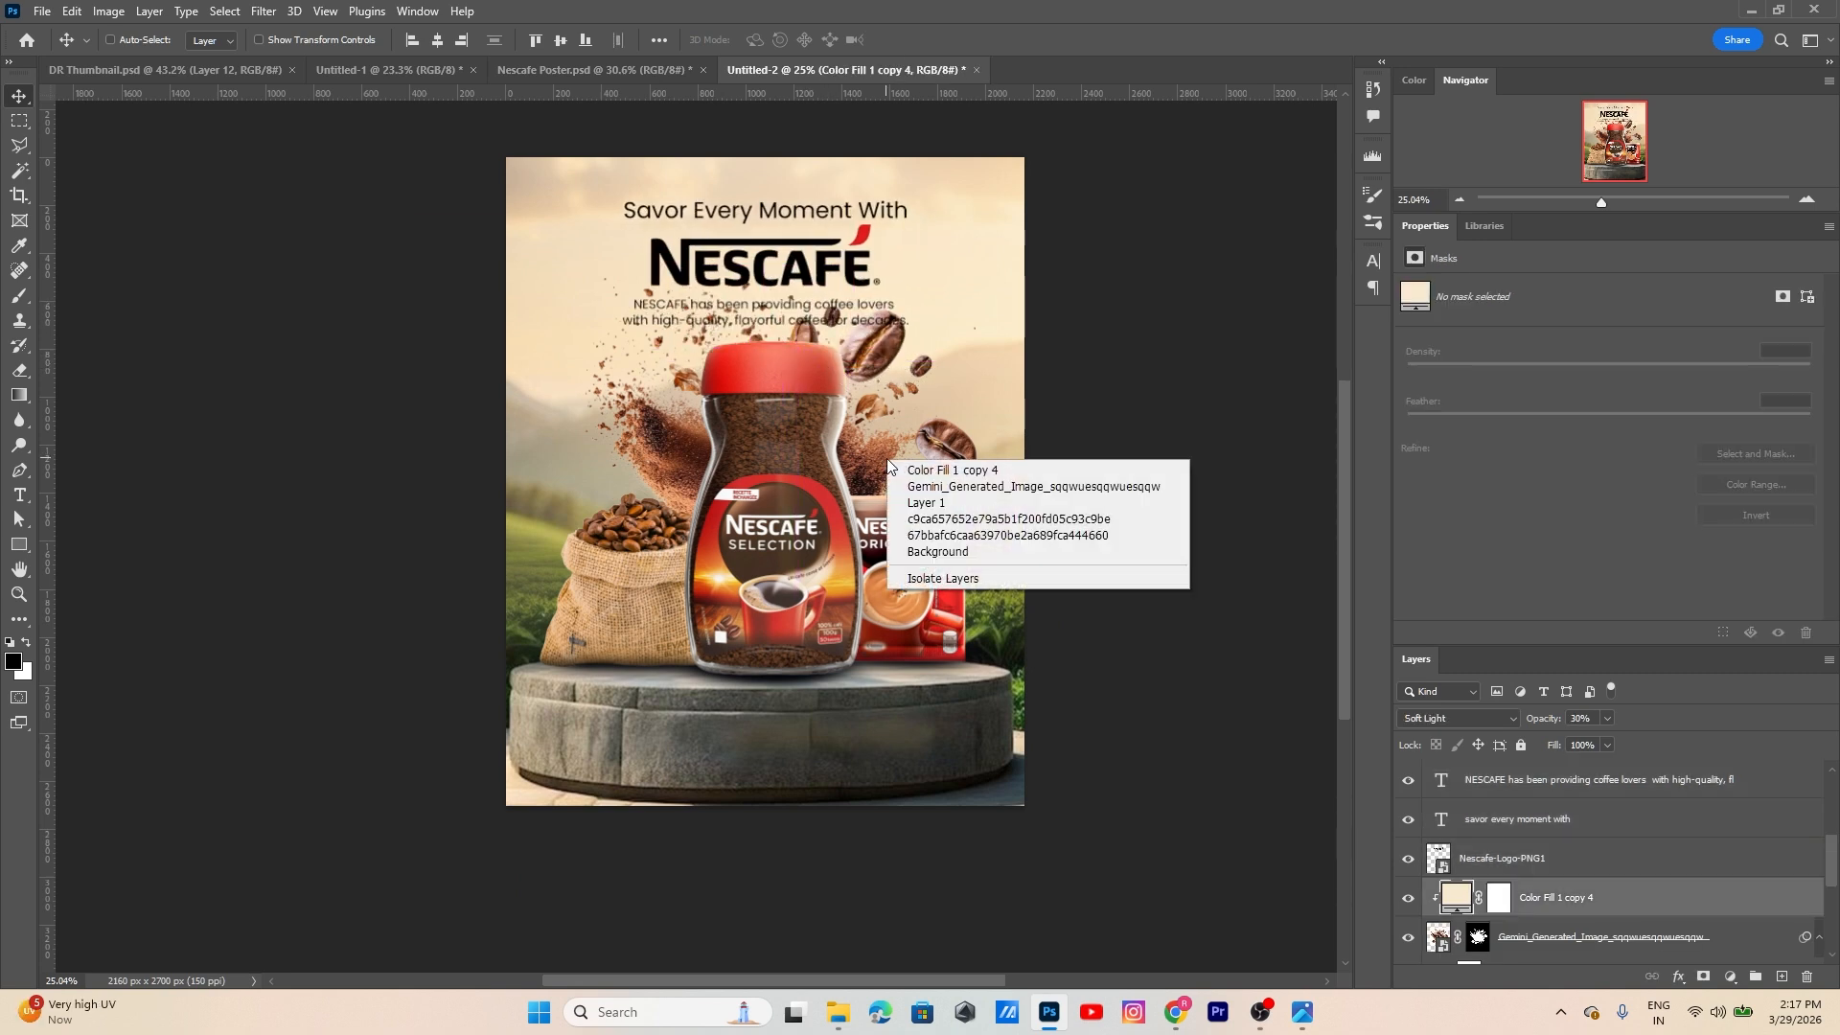
{"action": "left_click", "coordinate": [935, 485]}
{"action": "left_click_drag", "start_coordinate": [856, 450], "coordinate": [856, 464]}
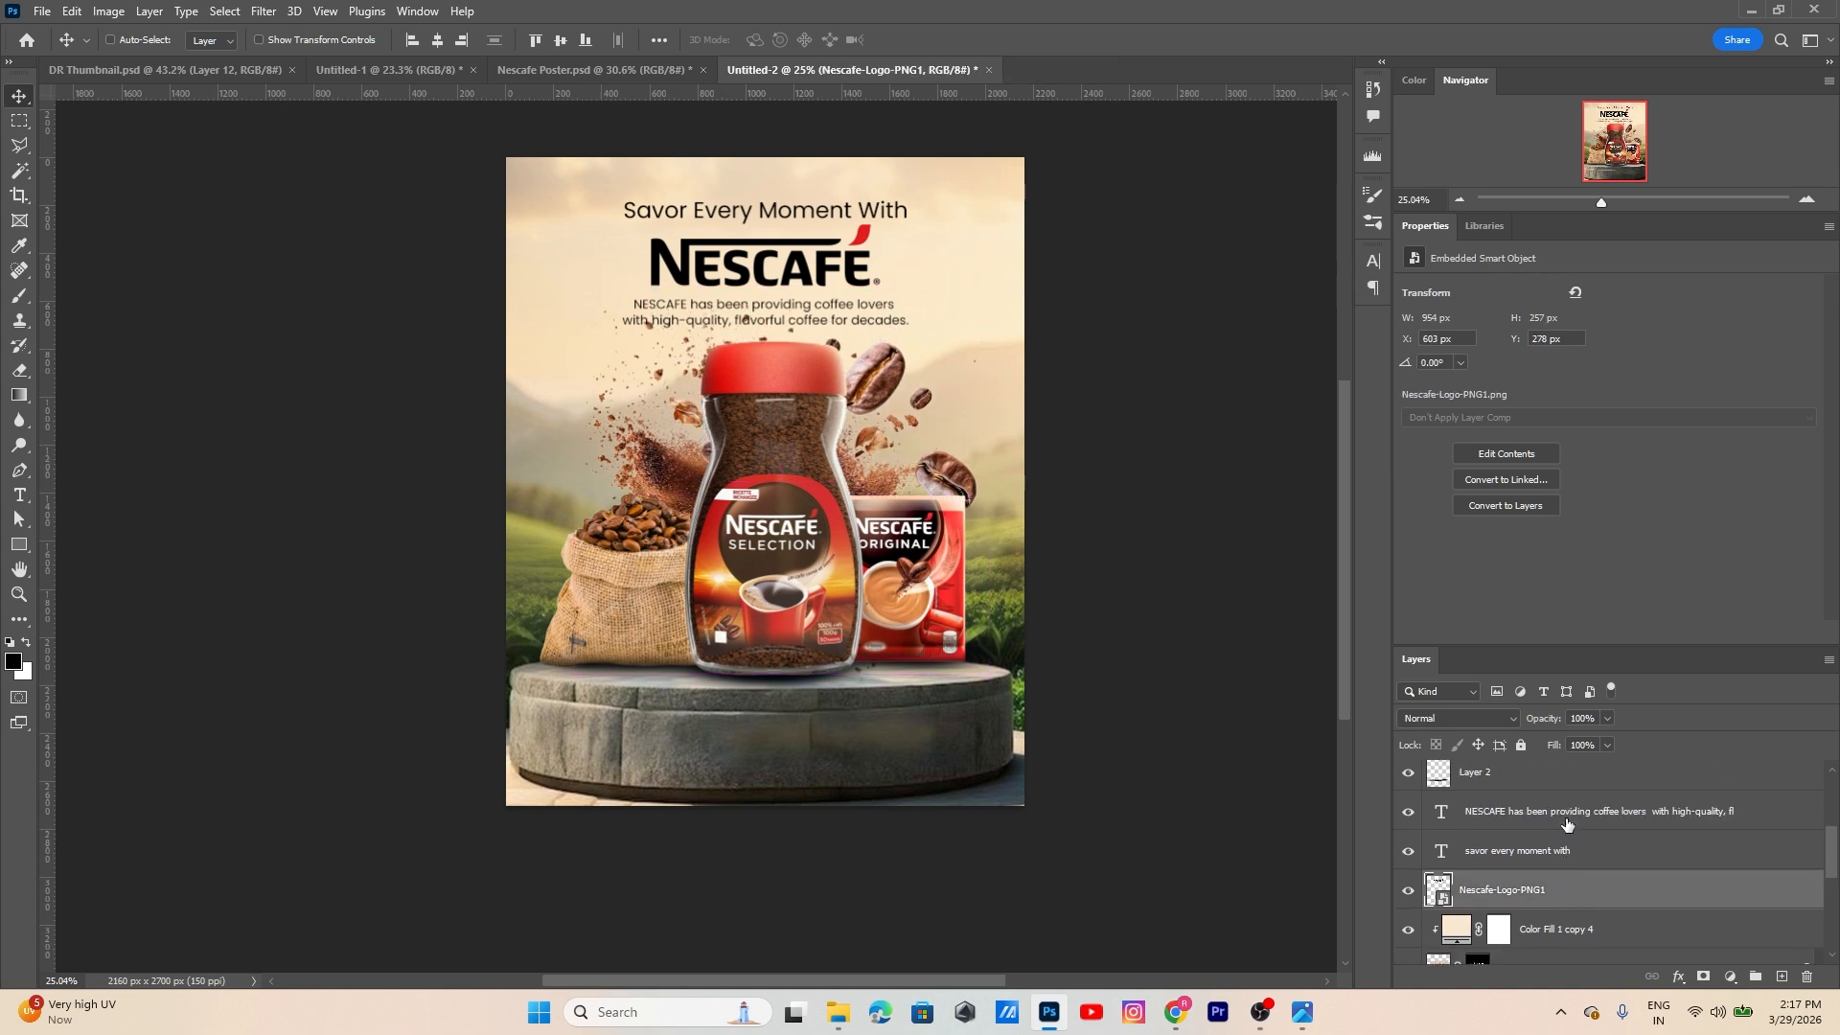
- Select the logo, headline and description layers together and nudge them up, away from the coffee splash
{"action": "left_click", "coordinate": [1560, 810], "text": "shift"}
{"action": "key", "text": "shift+Up"}
{"action": "key", "text": "shift+Up"}
{"action": "key", "text": "shift+Up"}
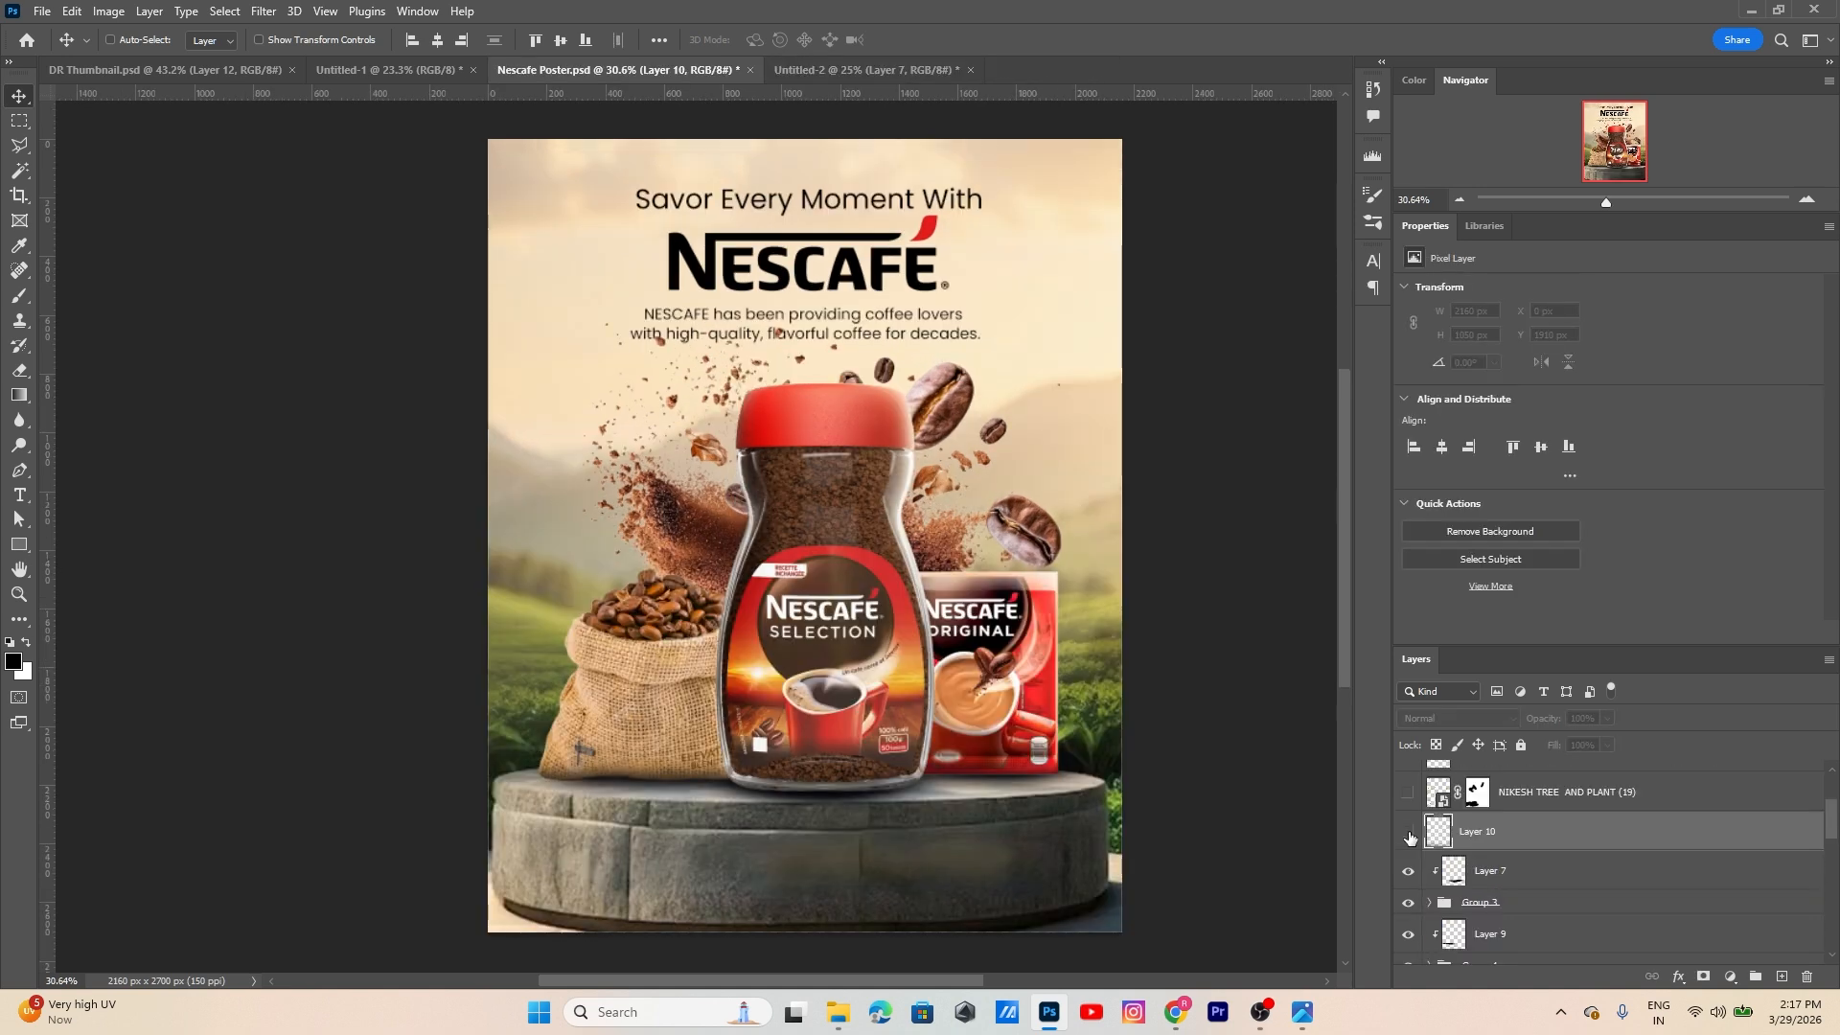
- In Nescafe Poster.psd, show Layer 10, the TREE AND PLANT (19) leaves and particles (21), and copy all three into Untitled-2
{"action": "left_click", "coordinate": [1409, 833]}
{"action": "left_click", "coordinate": [1407, 792]}
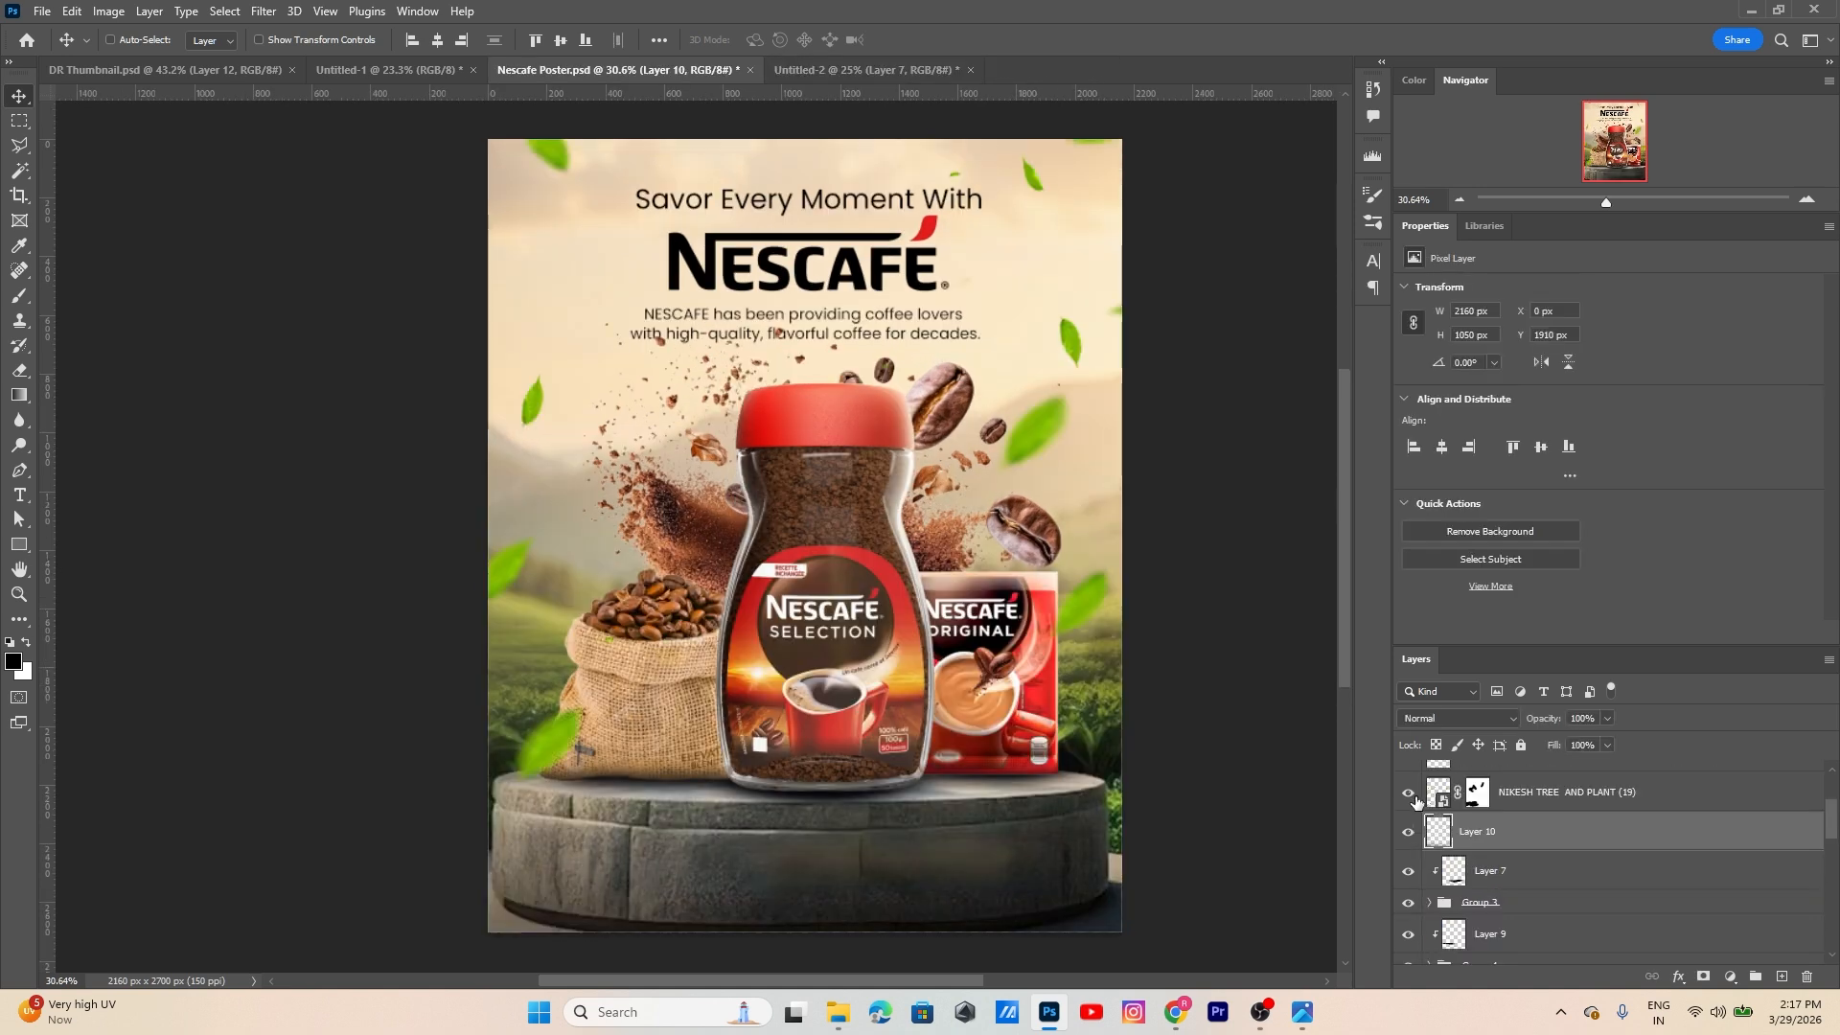
{"action": "scroll", "coordinate": [1532, 826], "scroll_direction": "up", "scroll_amount": 2}
{"action": "left_click", "coordinate": [1525, 848]}
{"action": "left_click", "coordinate": [1408, 848]}
{"action": "left_click", "coordinate": [1519, 923], "text": "shift"}
{"action": "left_click_drag", "start_coordinate": [1571, 906], "coordinate": [608, 470]}
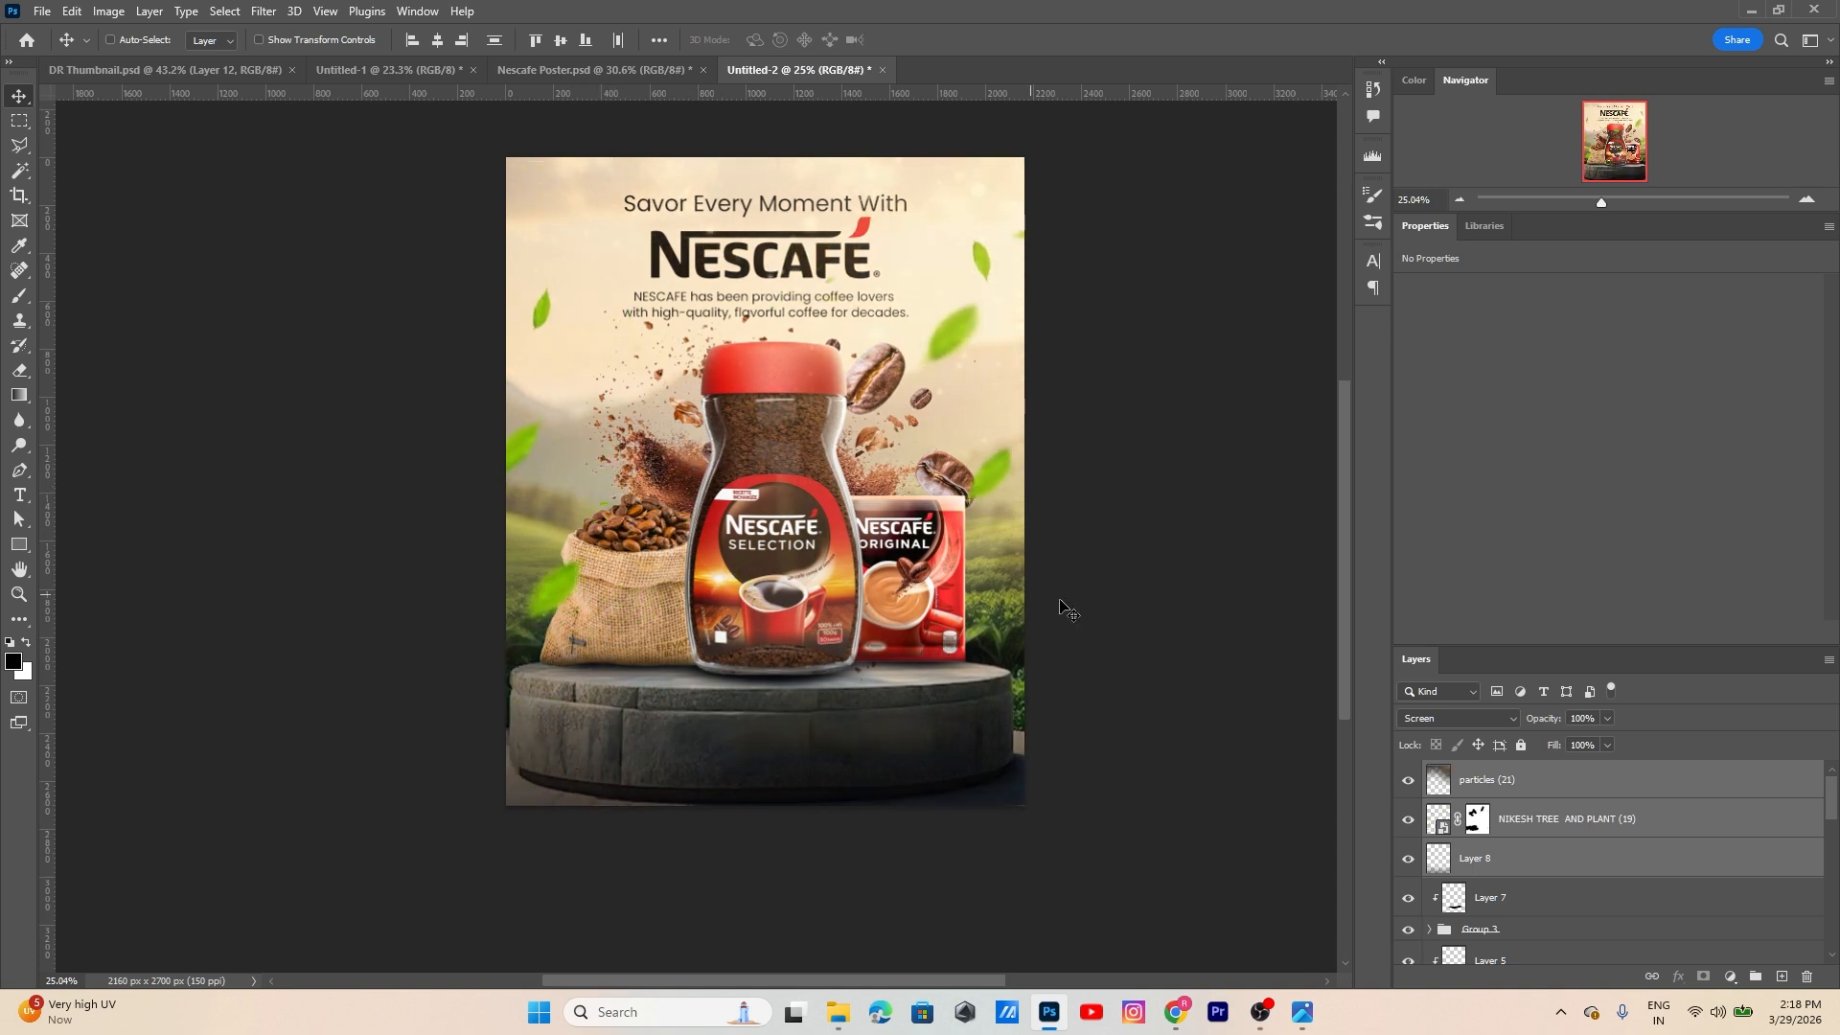
- Stamp all visible layers of Untitled-2 into a new layer above particles (21)
{"action": "left_click", "coordinate": [1522, 795]}
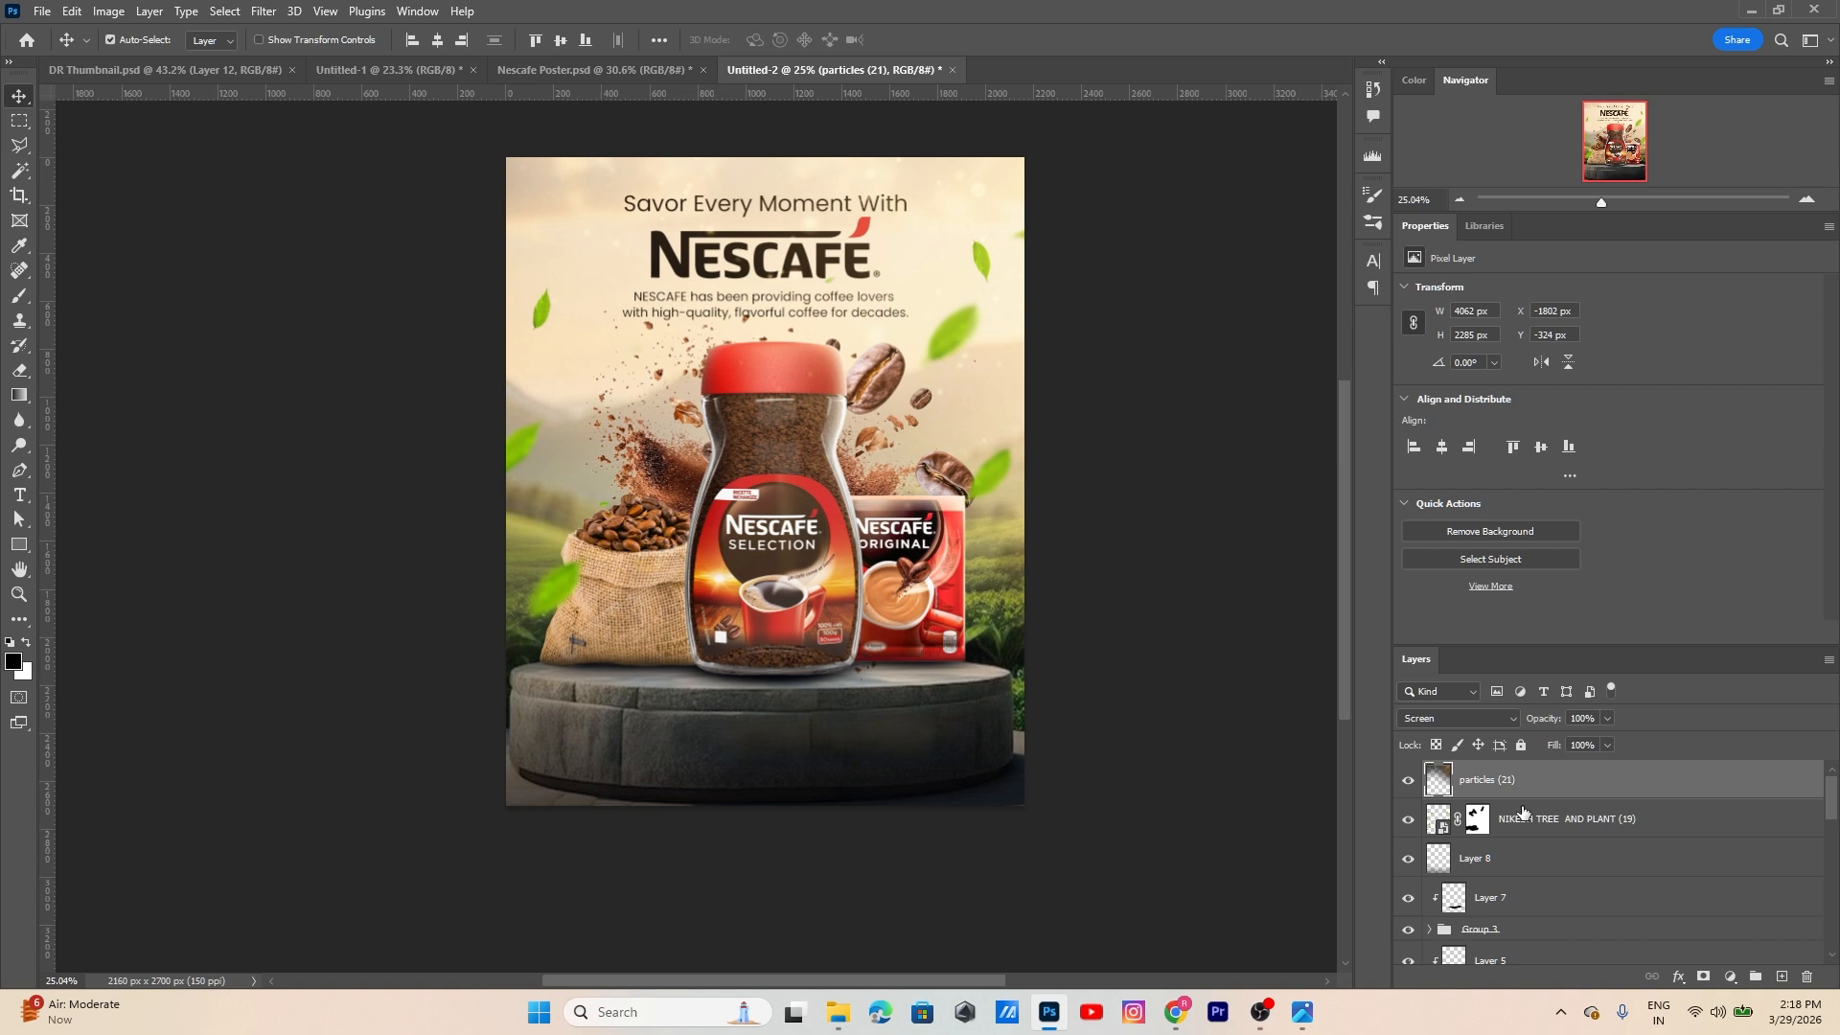
{"action": "key", "text": "ctrl+shift+alt+e"}
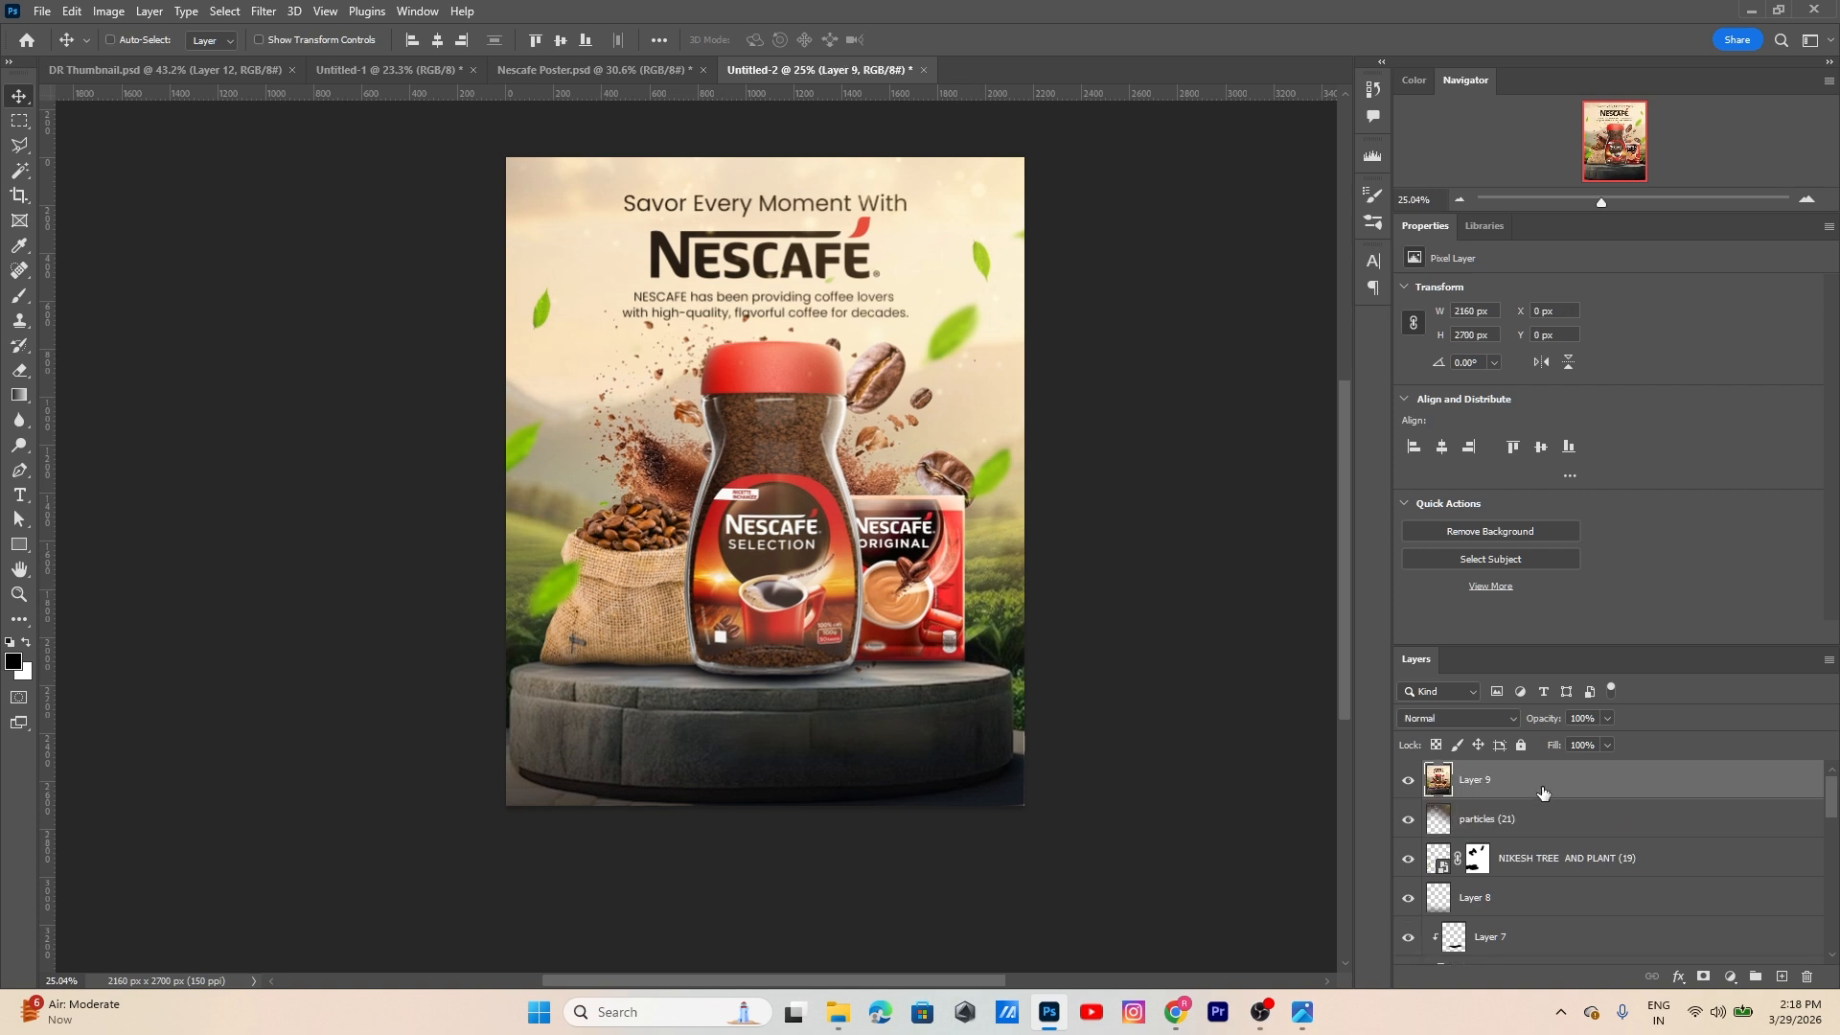
{"action": "right_click", "coordinate": [1546, 787]}
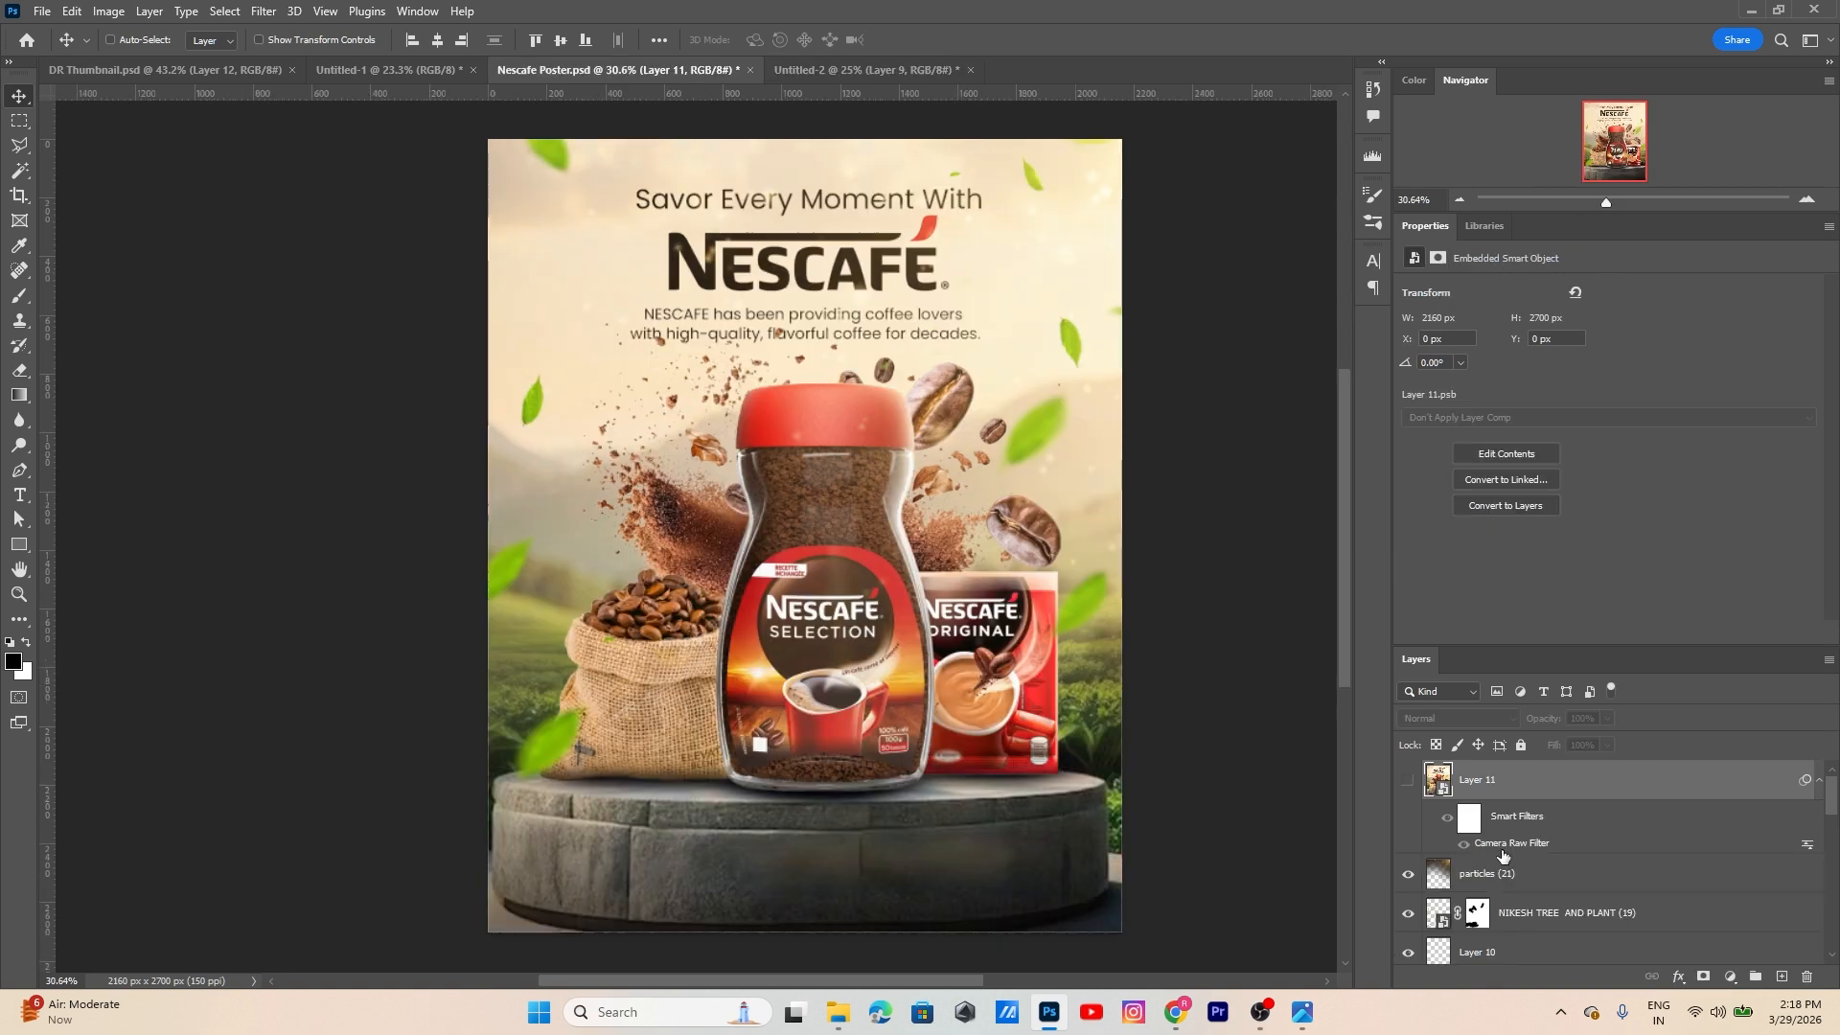
- Reopen the Camera Raw Filter on Layer 11 of Nescafe Poster.psd and apply the Artistic 05 profile with an amount of 33
{"action": "double_click", "coordinate": [1502, 842]}
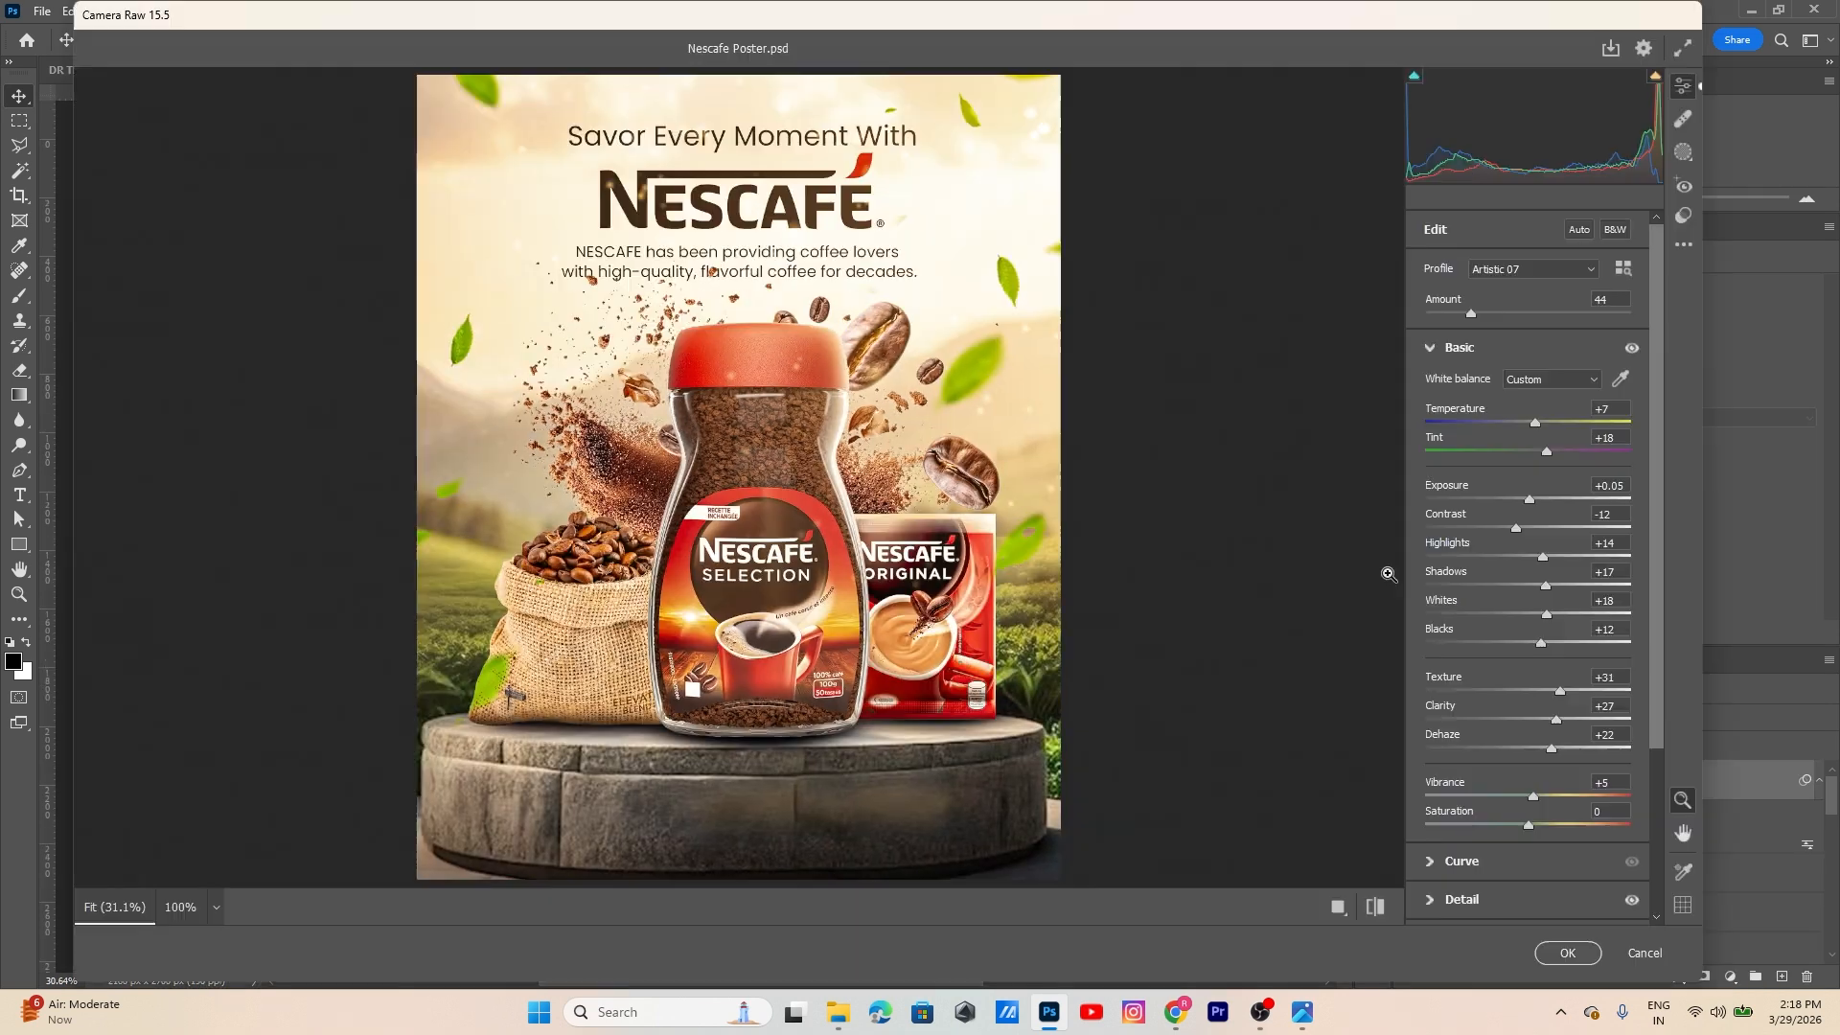
{"action": "left_click", "coordinate": [1625, 271]}
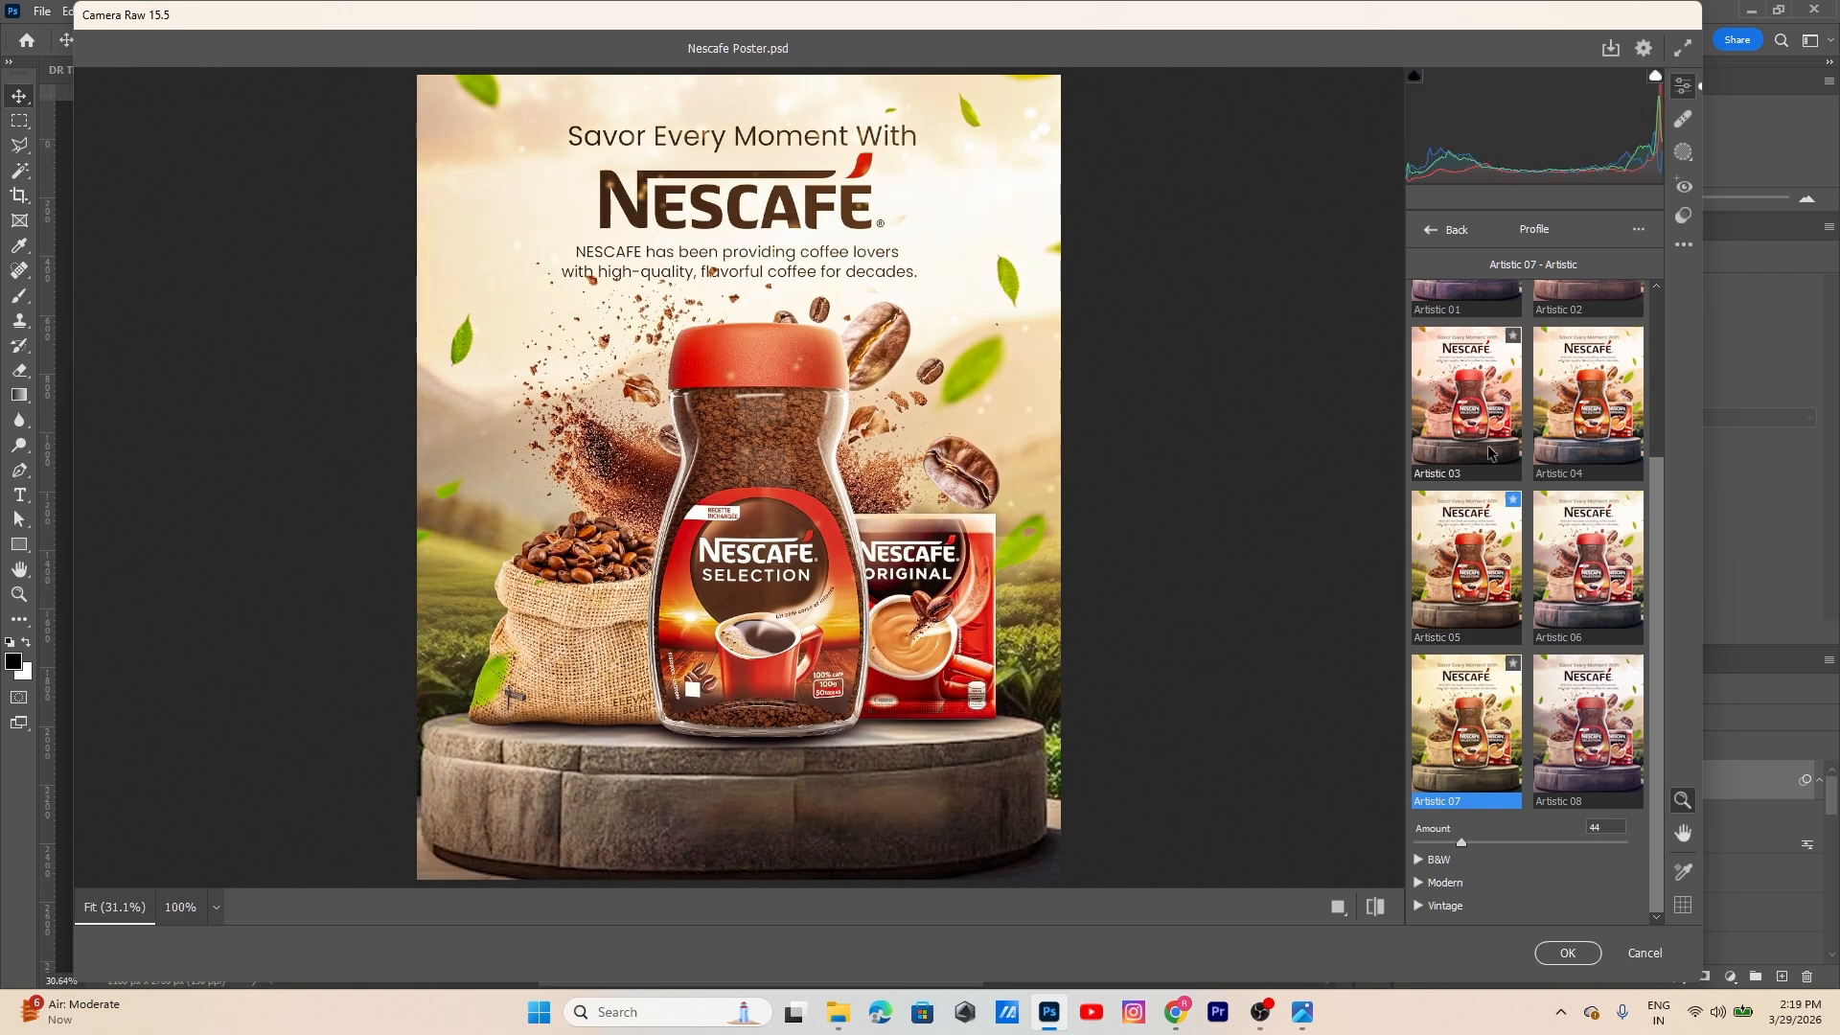
{"action": "left_click", "coordinate": [1464, 618]}
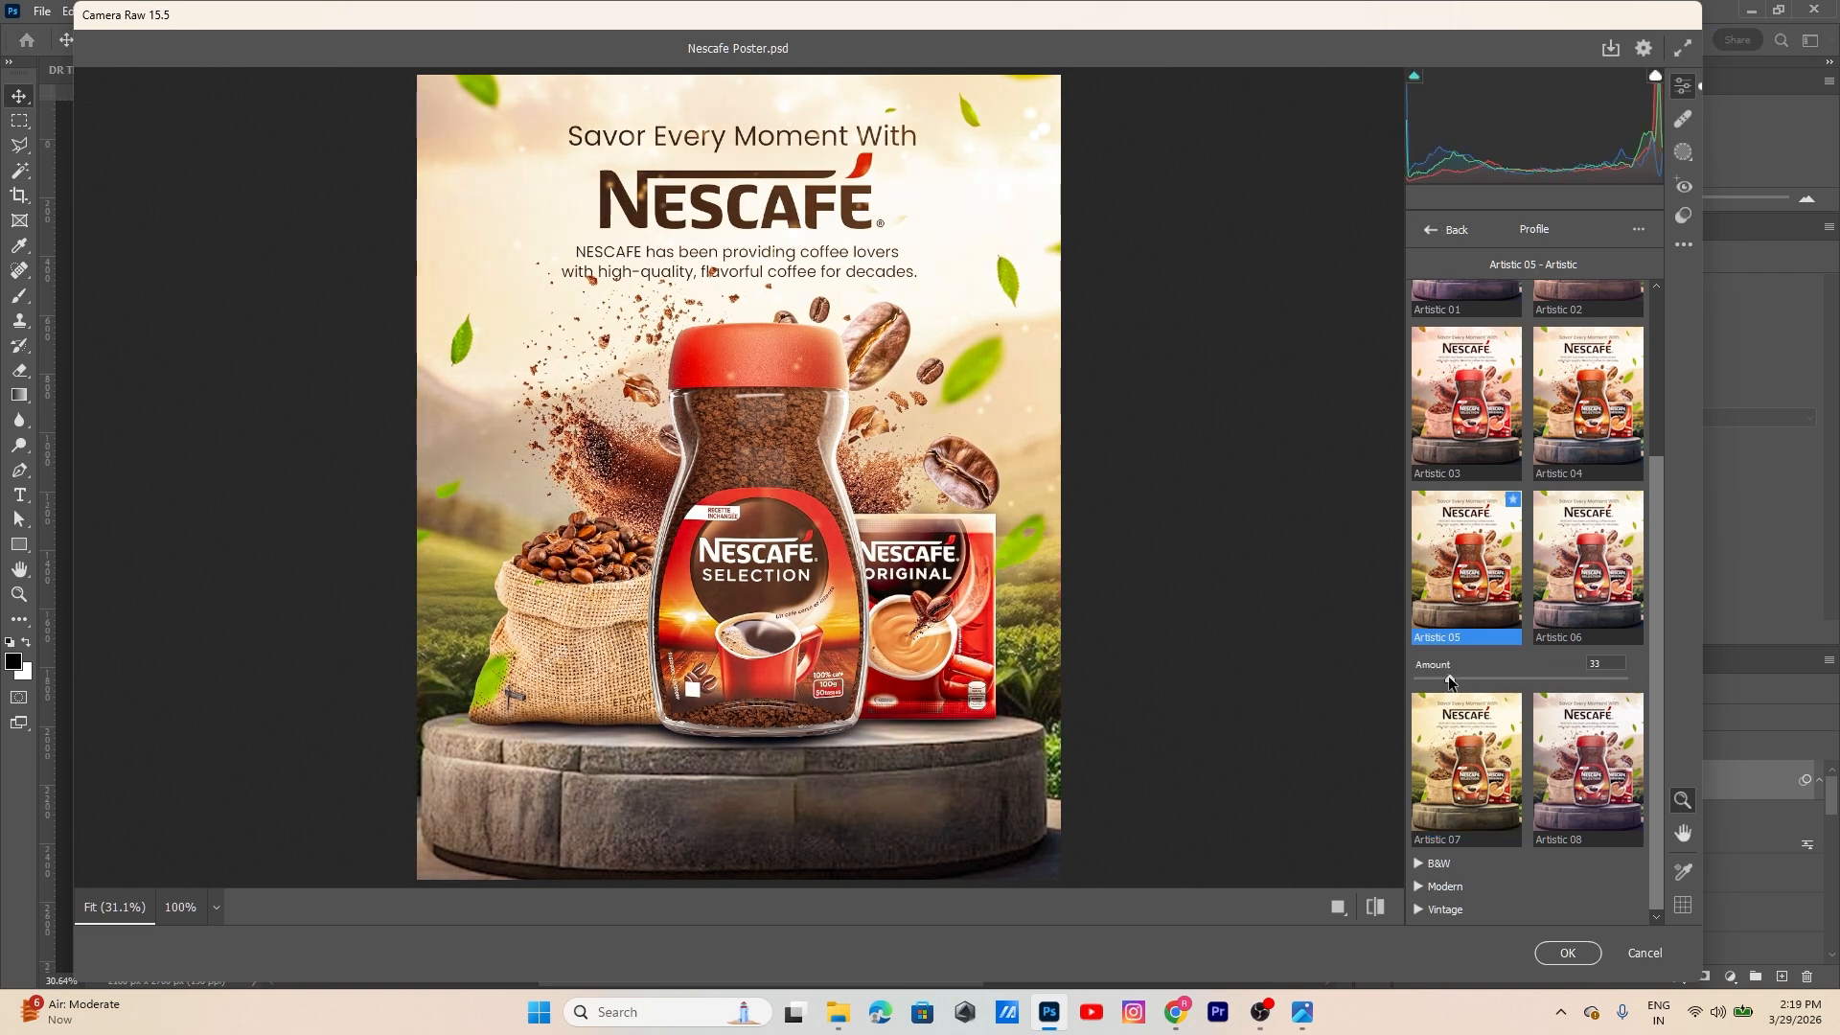
{"action": "left_click", "coordinate": [1431, 230]}
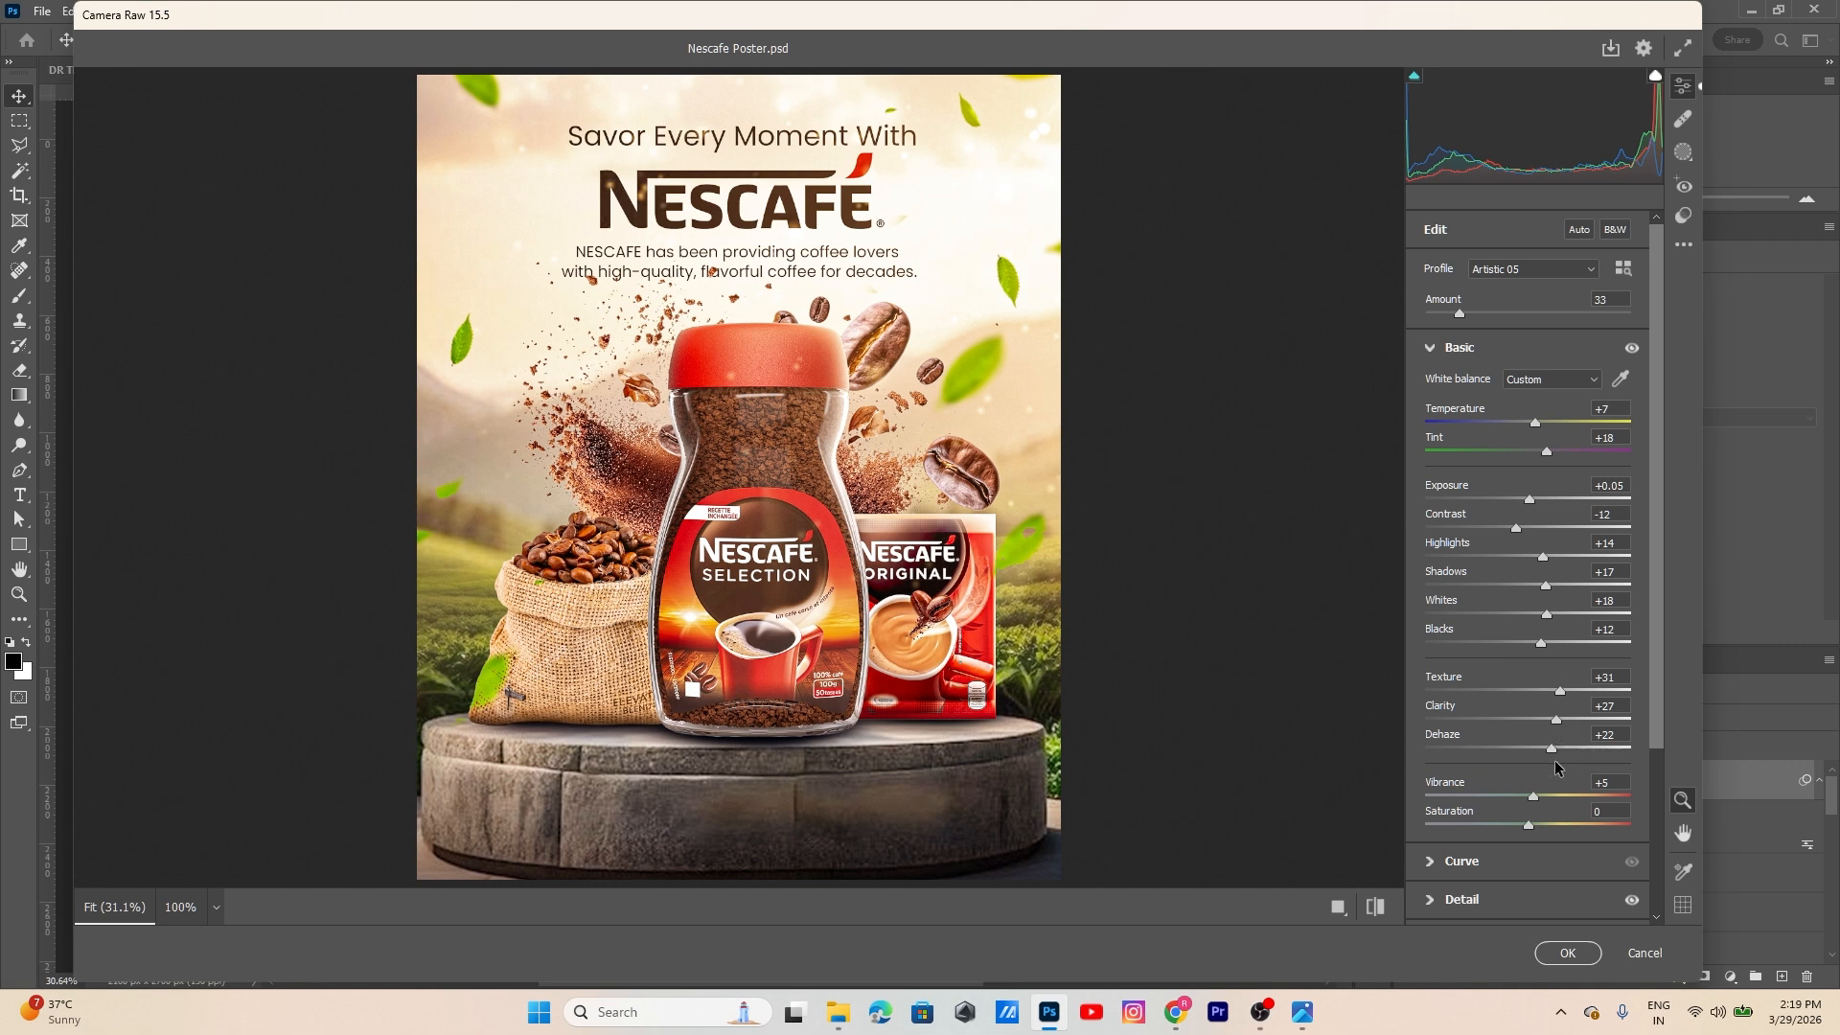
- Examine the Detail and Effects settings in Camera Raw and compare the poster before and after the filter
{"action": "scroll", "coordinate": [1486, 830], "scroll_direction": "down", "scroll_amount": 1}
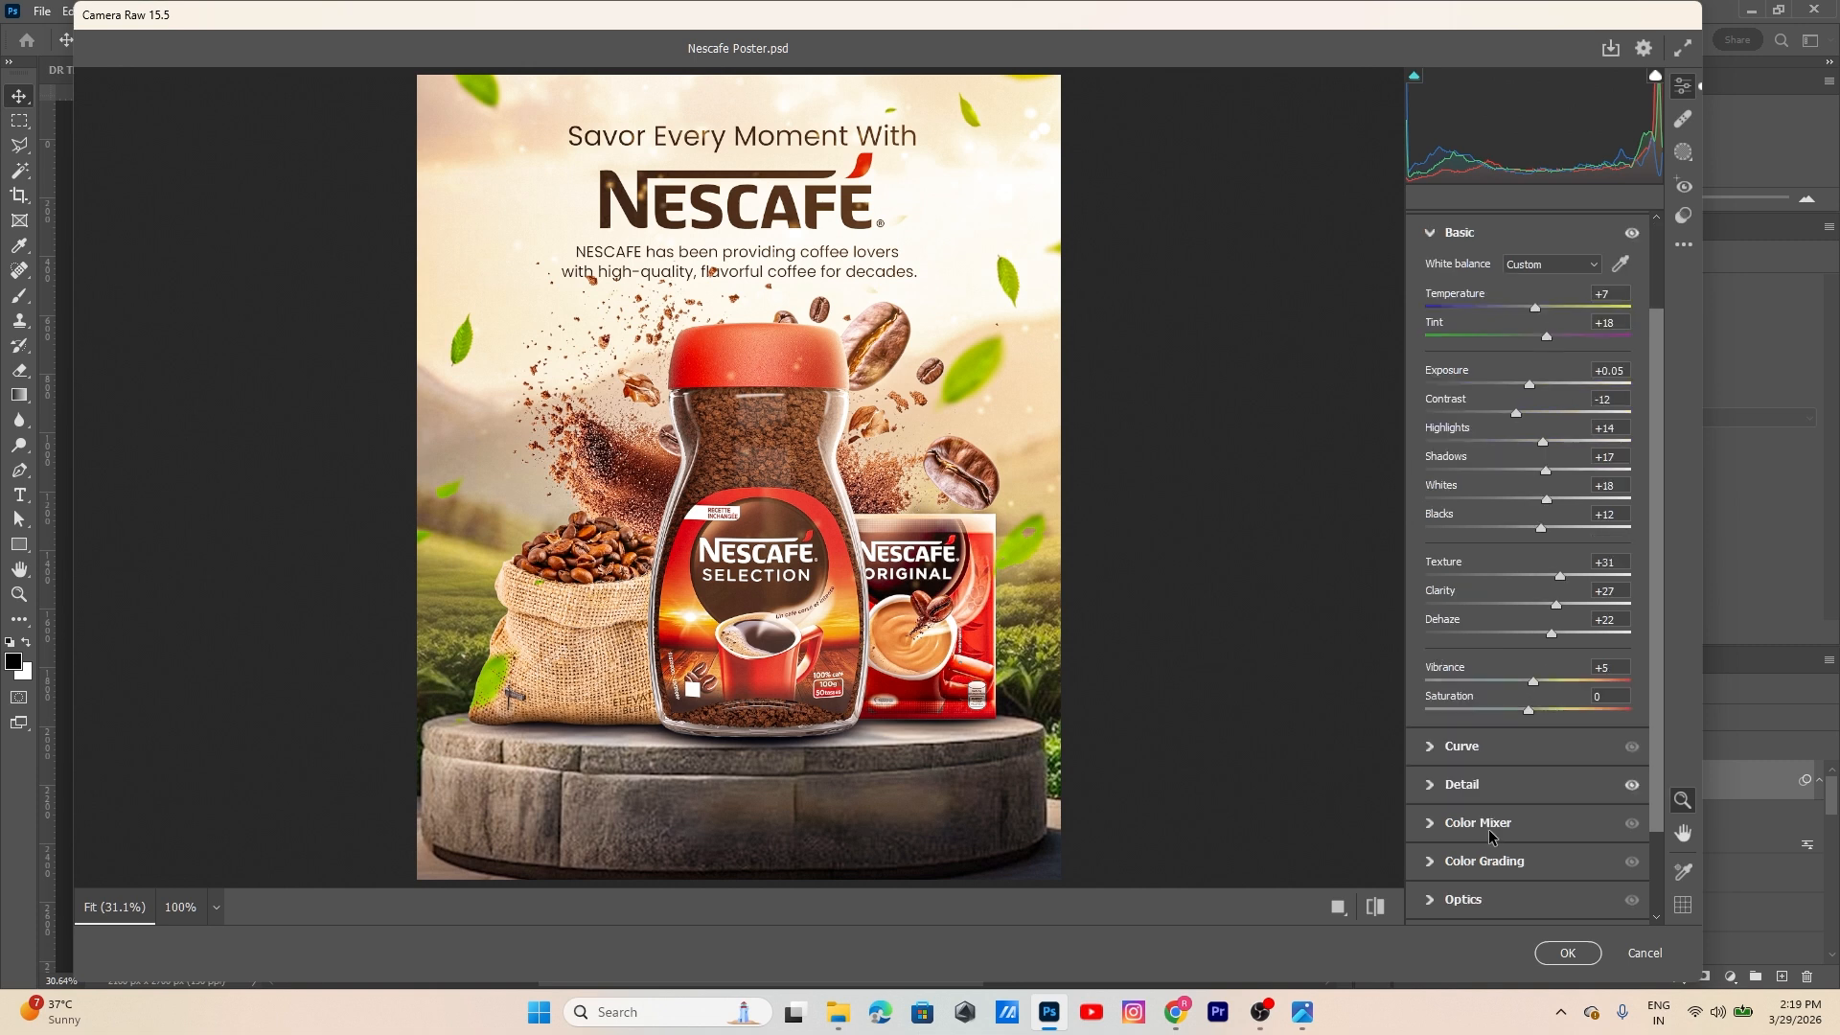
{"action": "left_click", "coordinate": [1430, 785]}
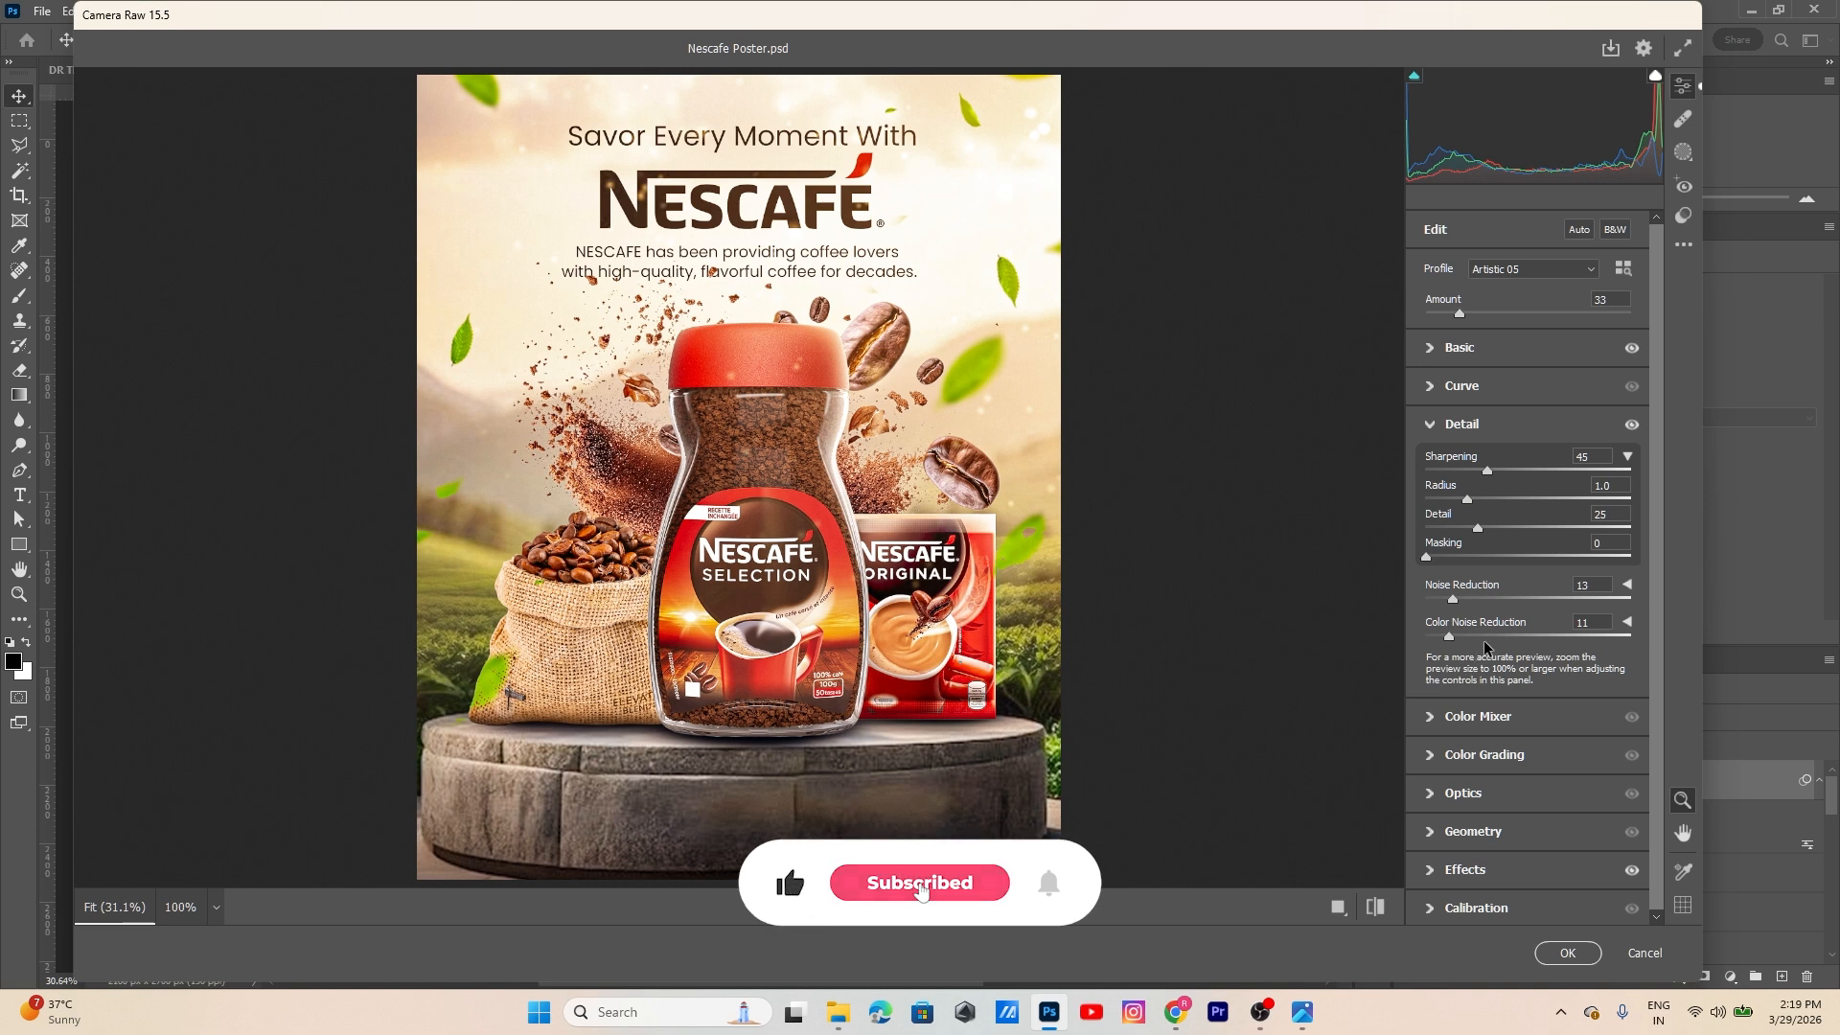
{"action": "left_click", "coordinate": [1433, 869]}
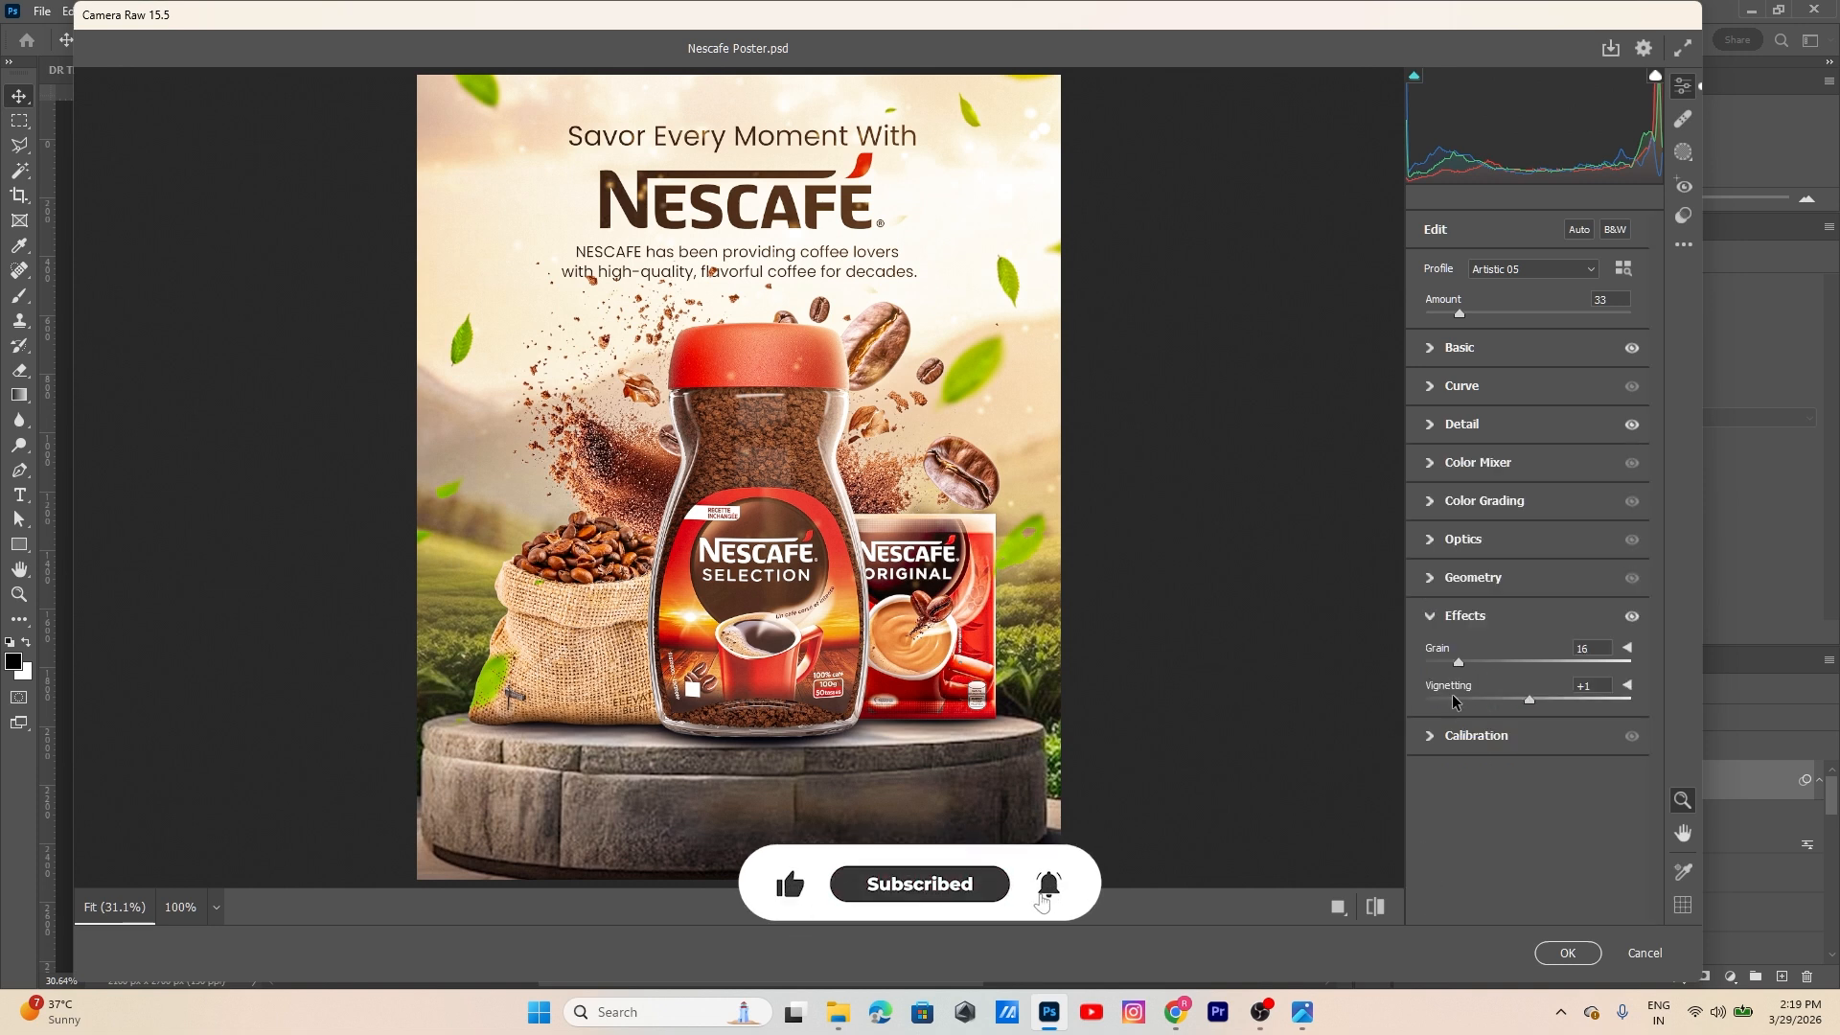
{"action": "left_click_drag", "start_coordinate": [863, 416], "coordinate": [943, 489]}
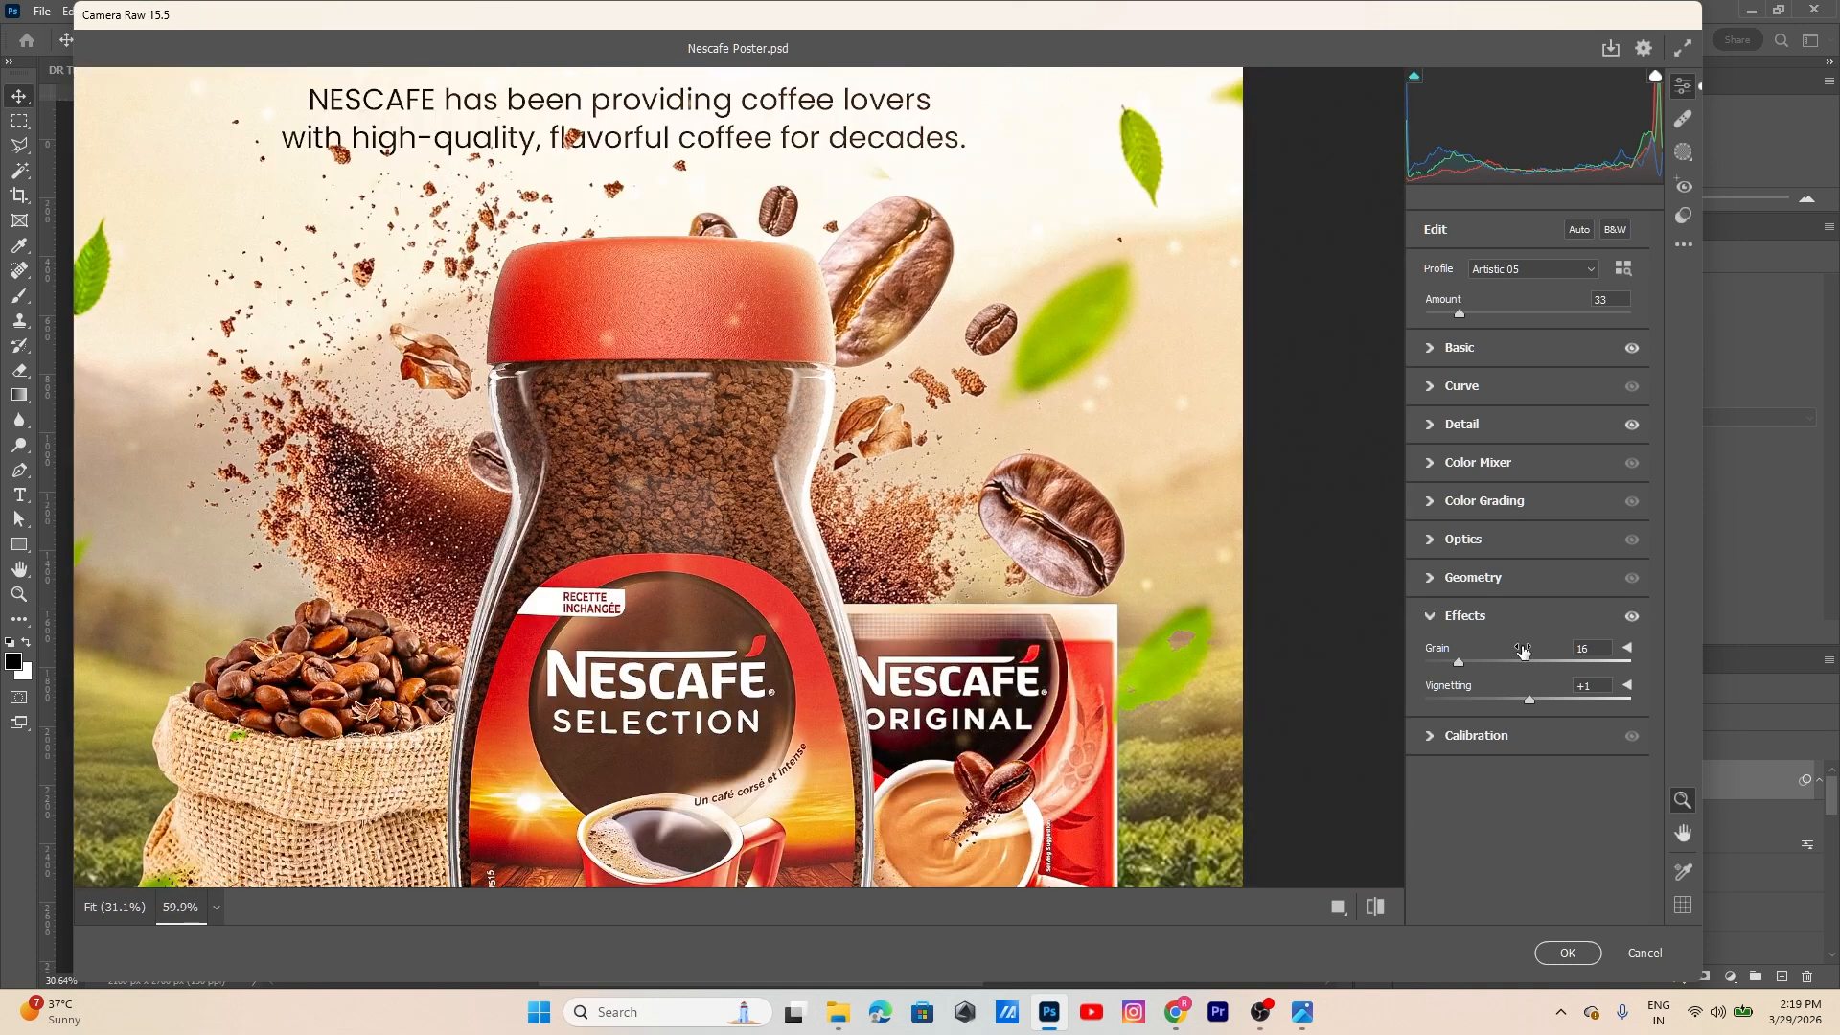
{"action": "left_click_drag", "start_coordinate": [1150, 609], "coordinate": [1078, 604]}
{"action": "key", "text": "q"}
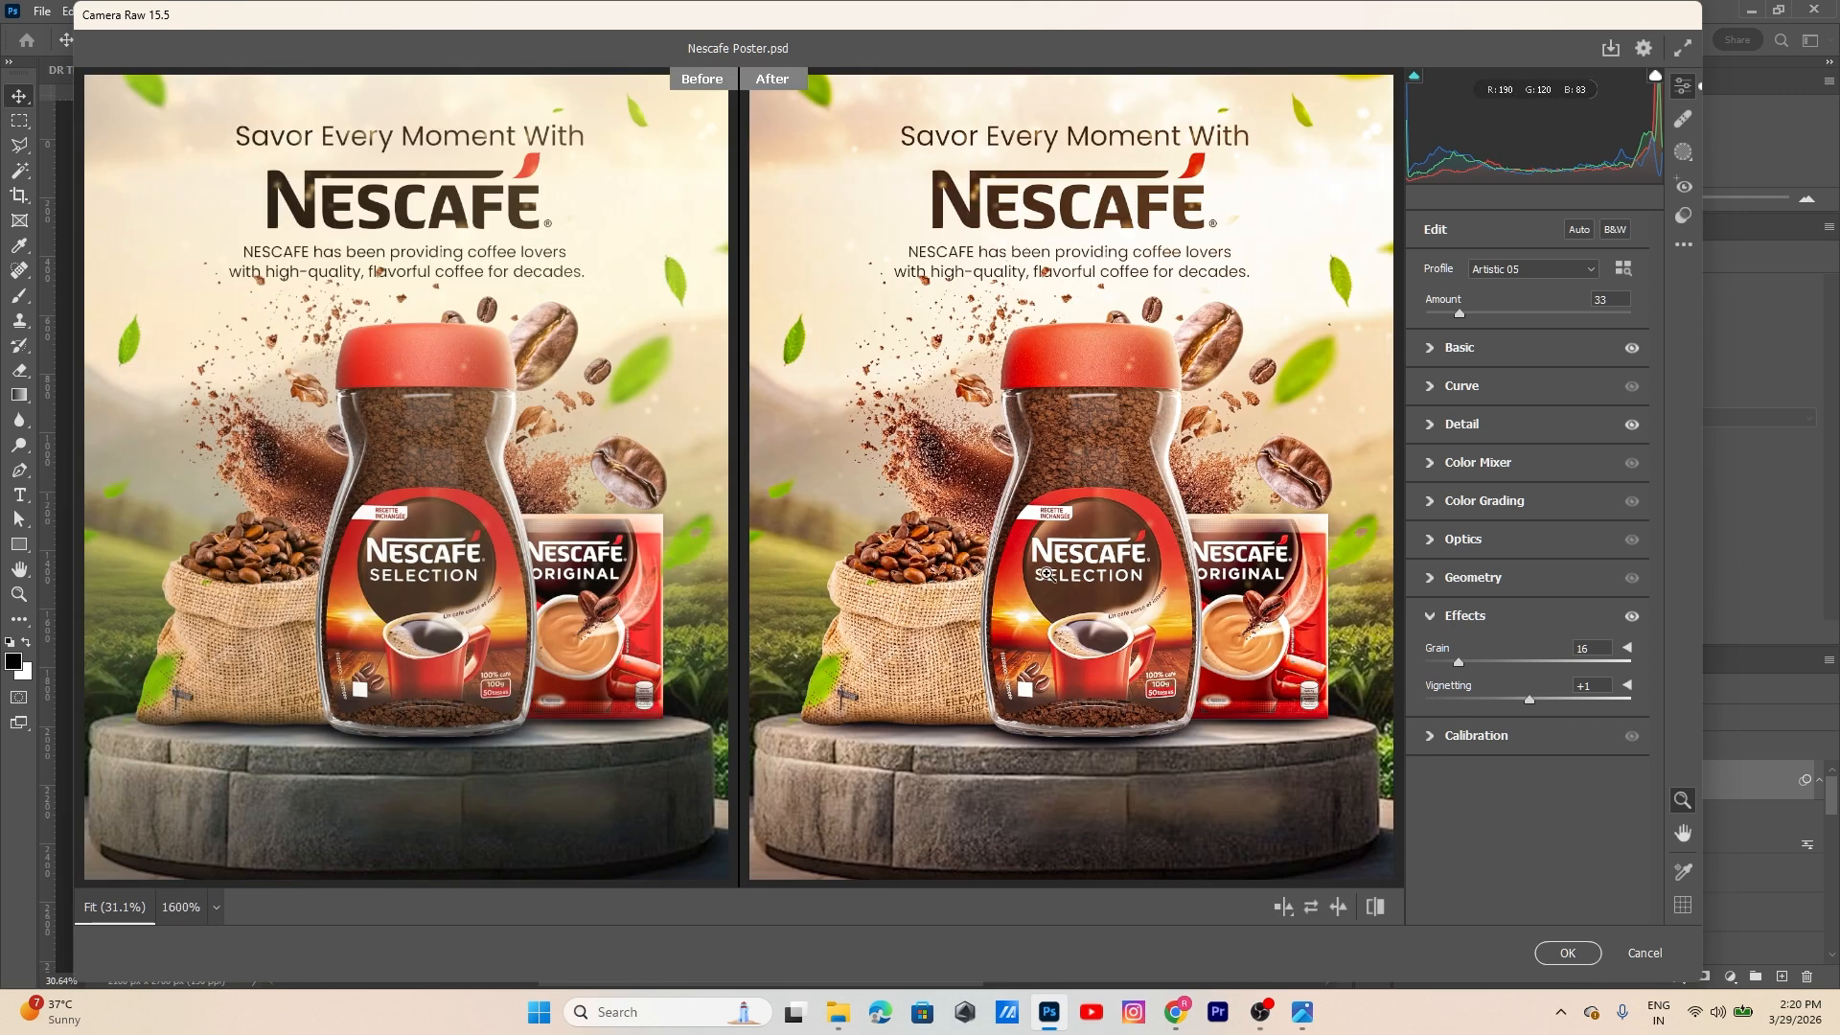
{"action": "mouse_move", "coordinate": [1041, 290]}
{"action": "left_mouse_down"}
{"action": "mouse_move", "coordinate": [1143, 313]}
{"action": "mouse_move", "coordinate": [1037, 312]}
{"action": "left_mouse_up"}
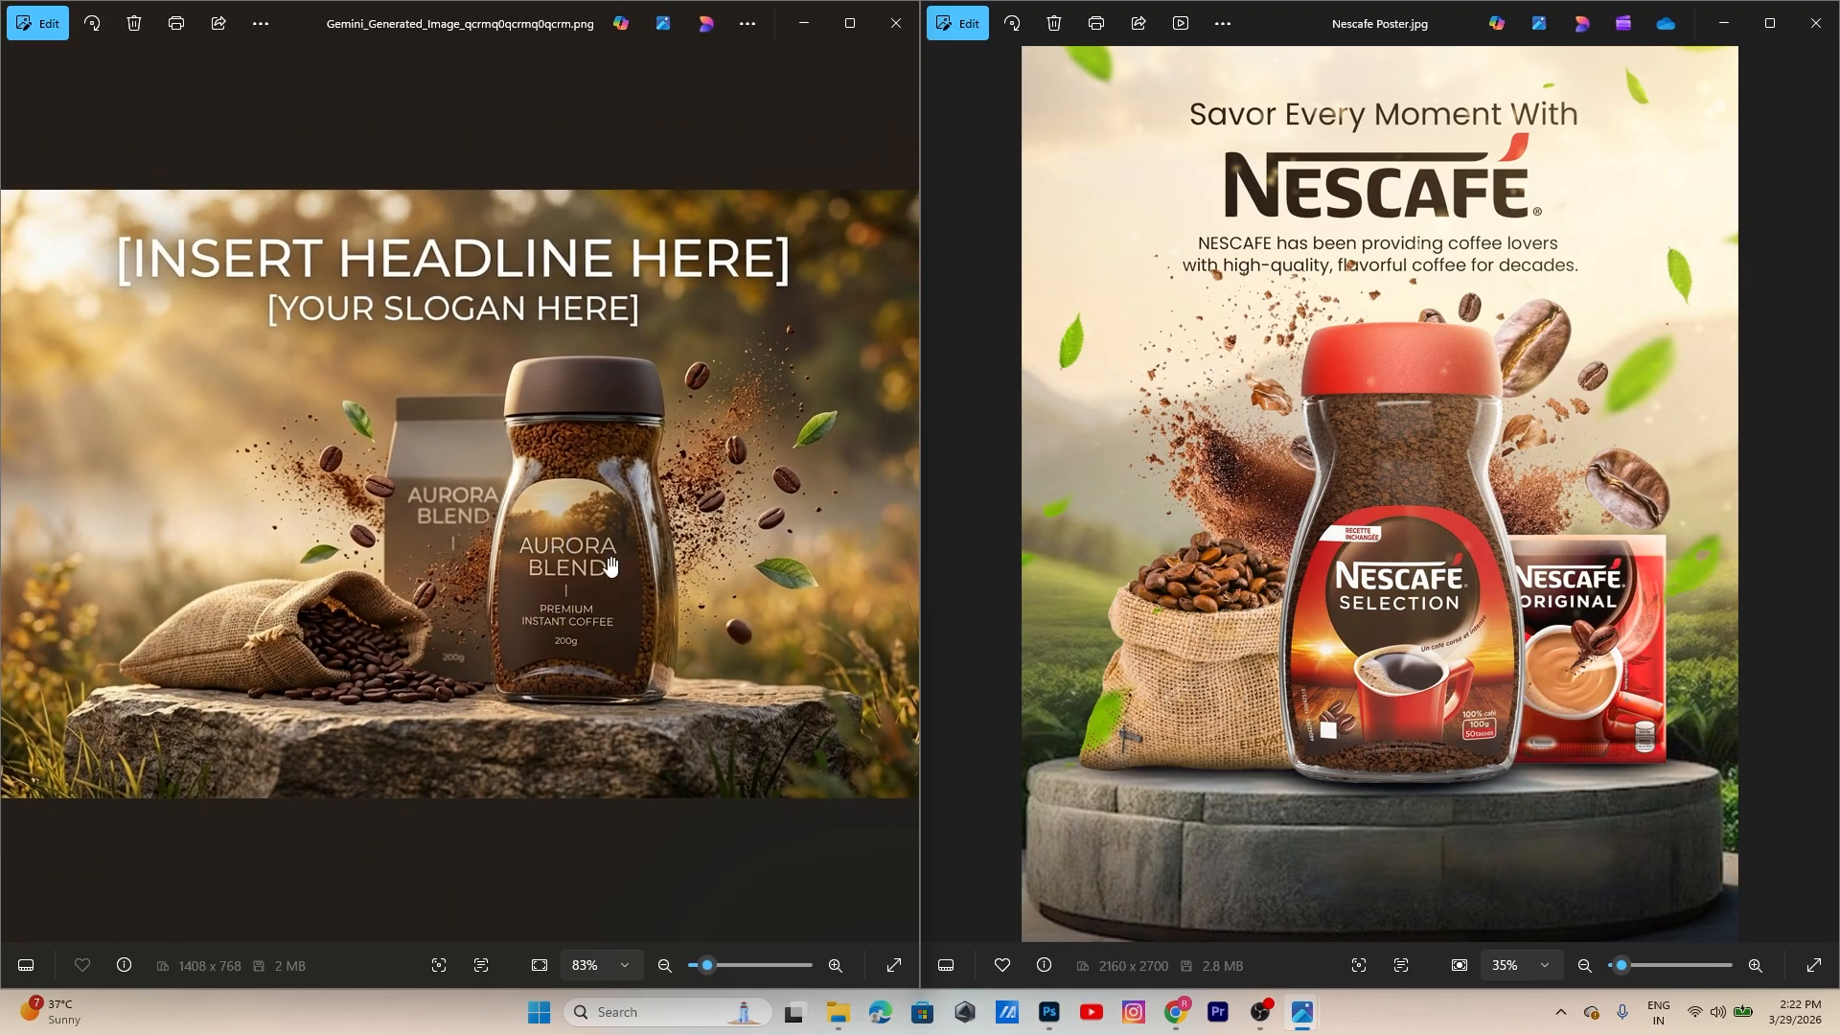
- Switch to the Photos viewer and inspect Nescafe Poster.jpg up close beside the reference image
{"action": "scroll", "coordinate": [1561, 543], "scroll_direction": "up", "scroll_amount": 2}
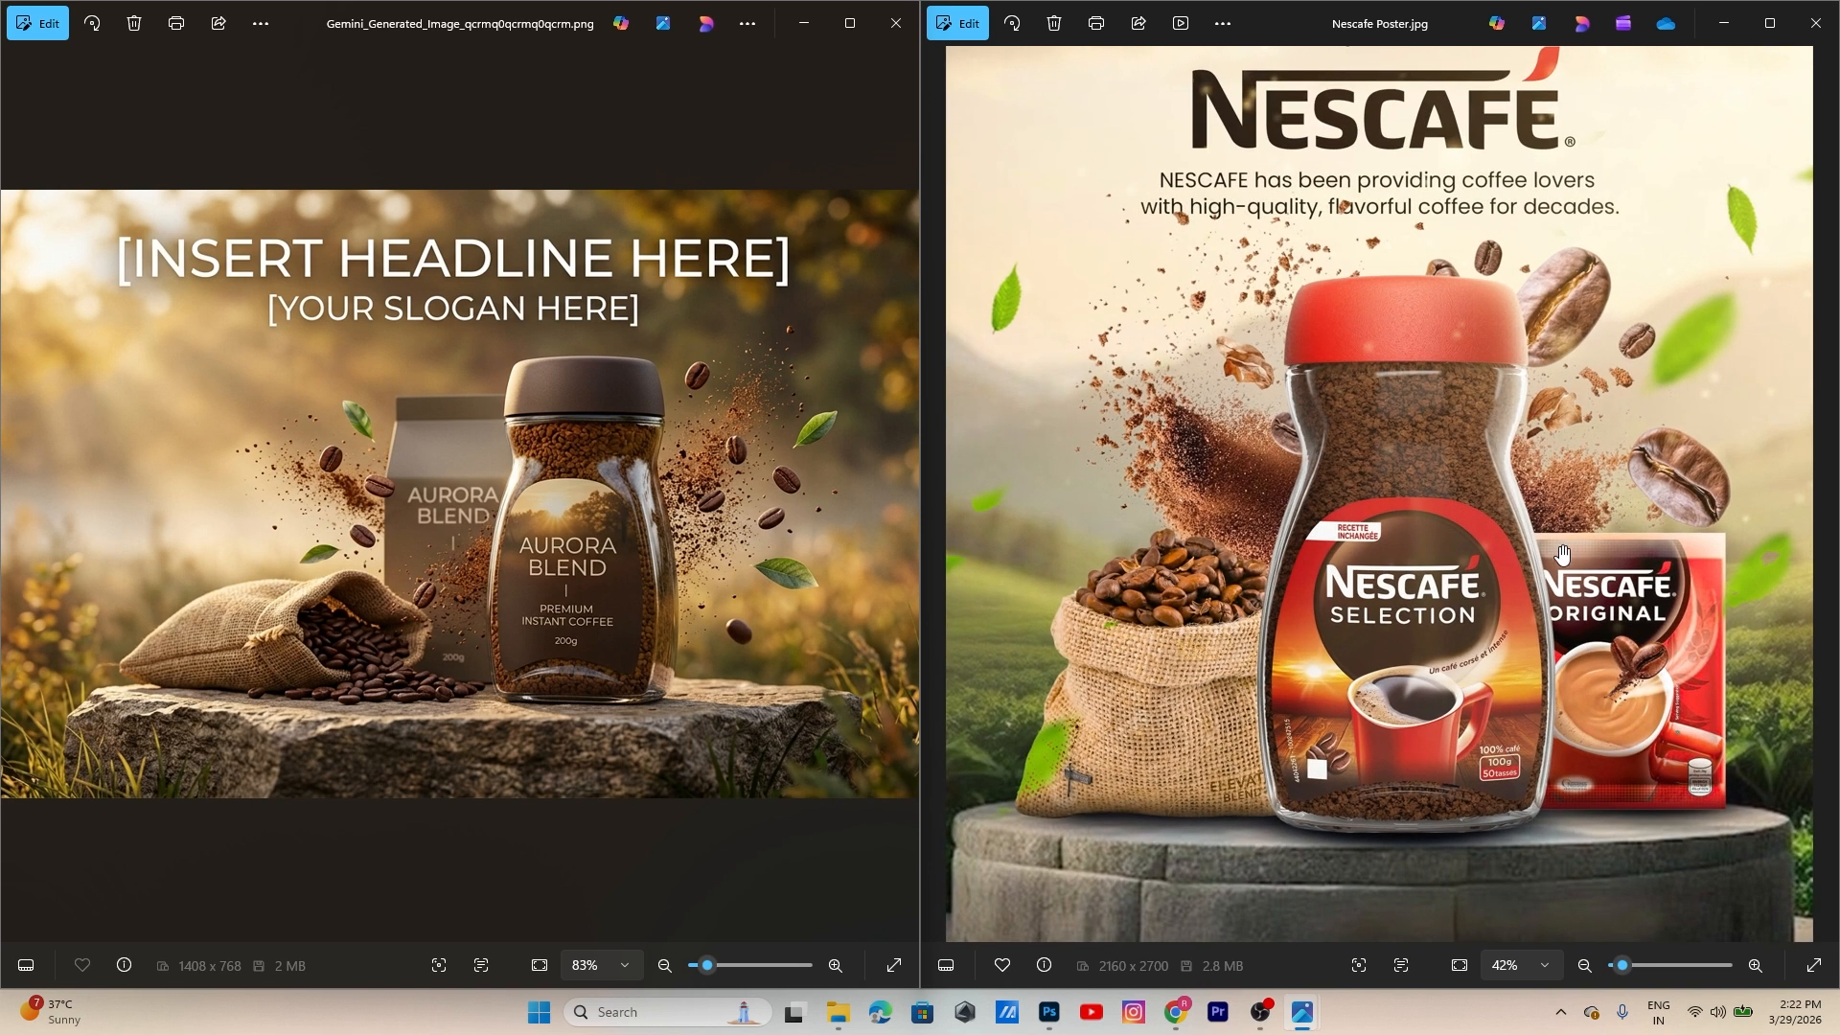
{"action": "scroll", "coordinate": [1552, 547], "scroll_direction": "down", "scroll_amount": 2}
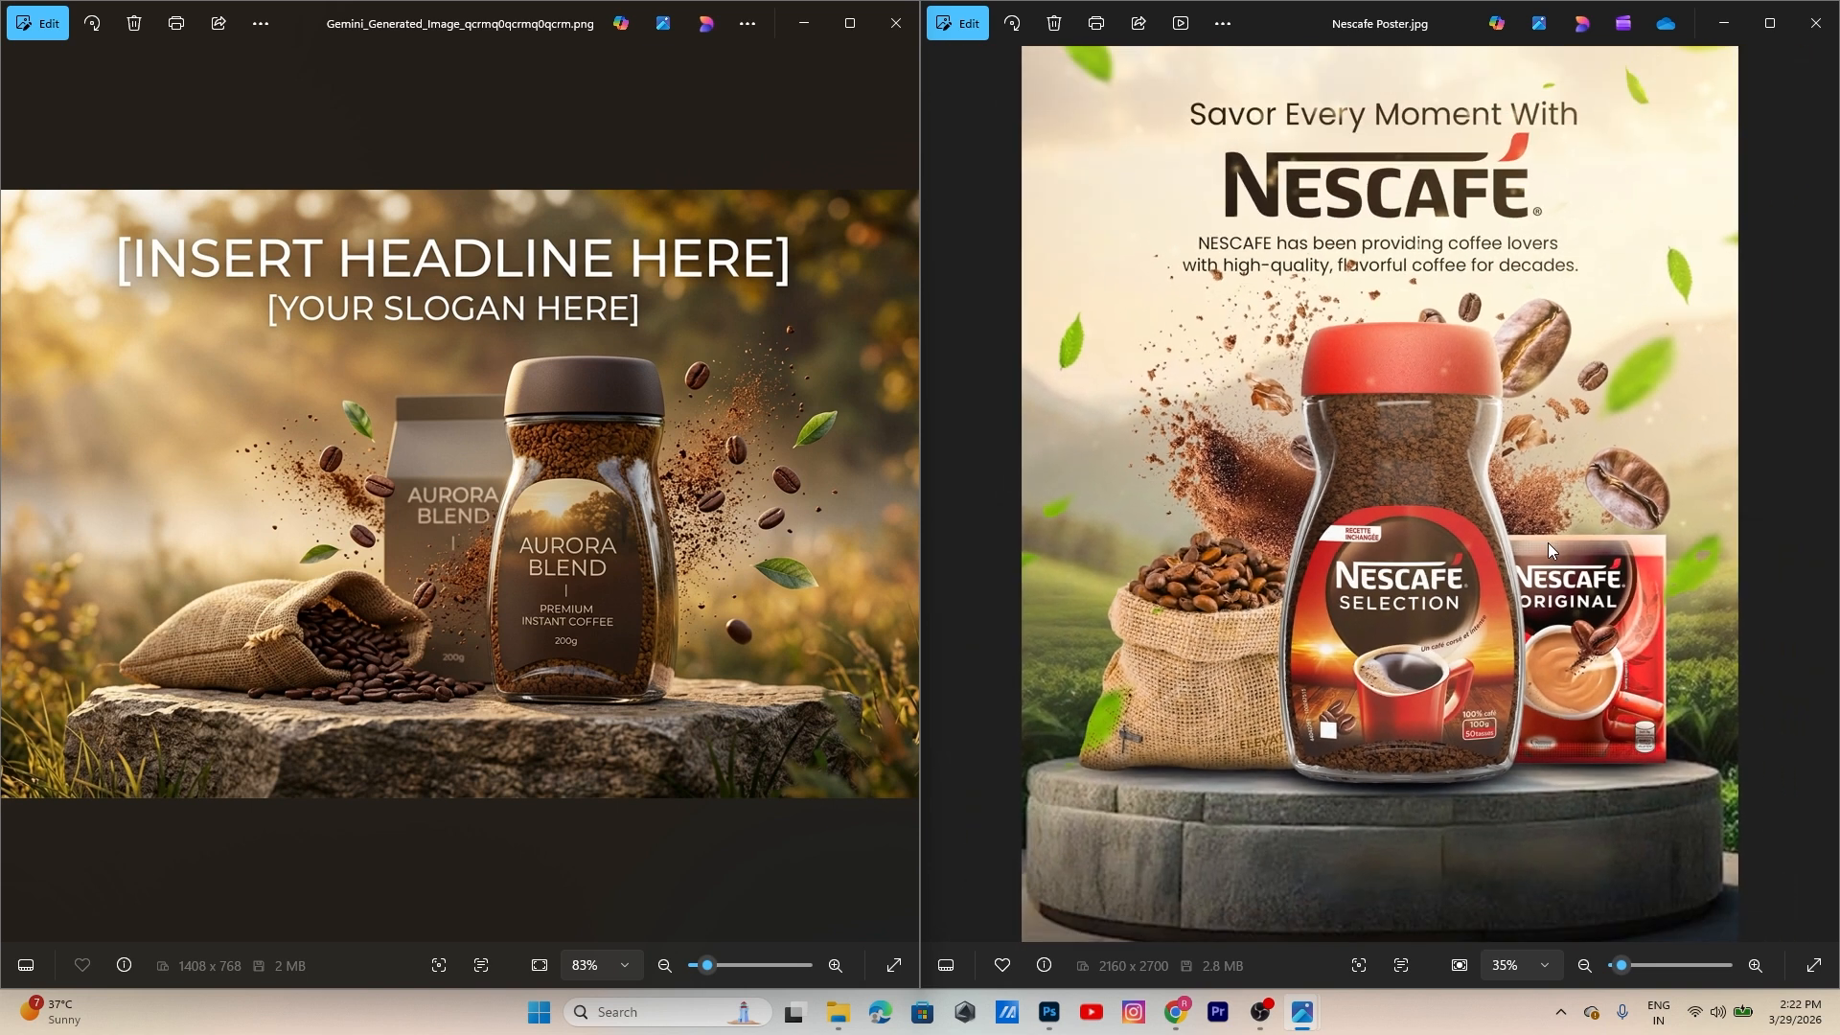